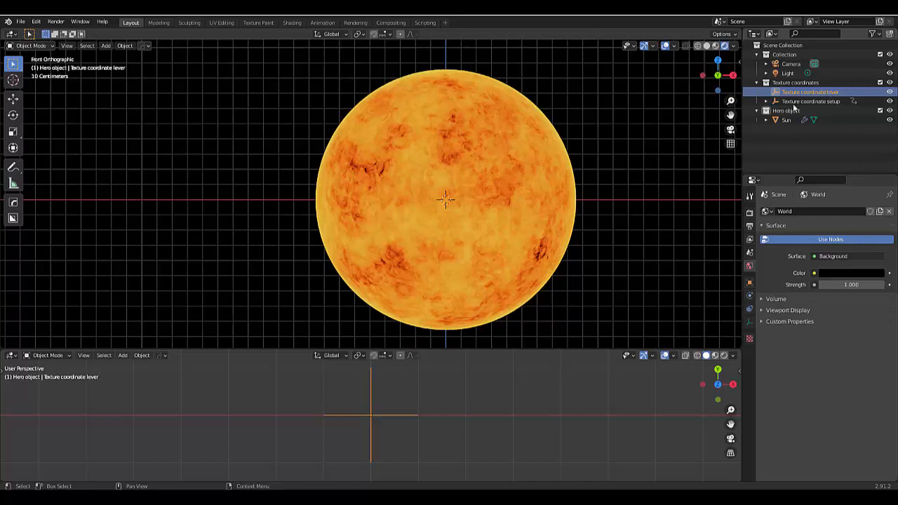
Move the Texture coordinate lever along the global X axis to shift the sun's surface texture.
key(g)
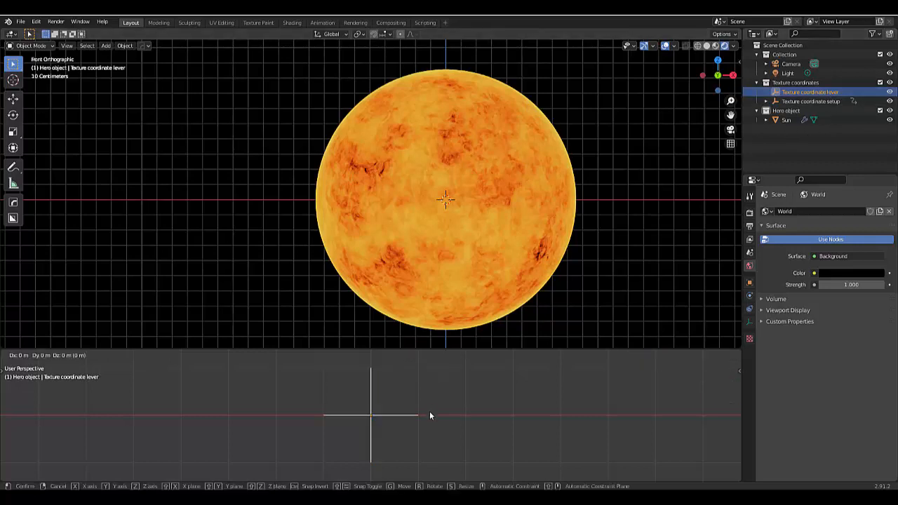
key(x)
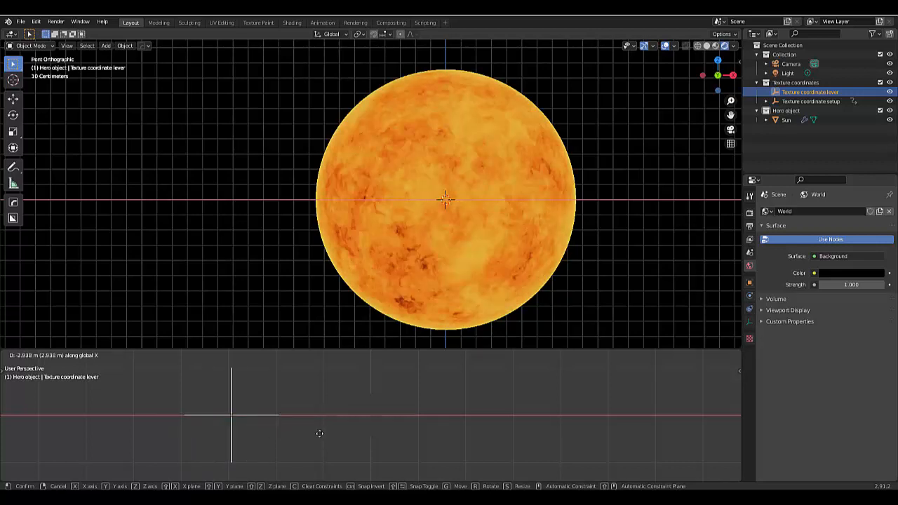
click(381, 440)
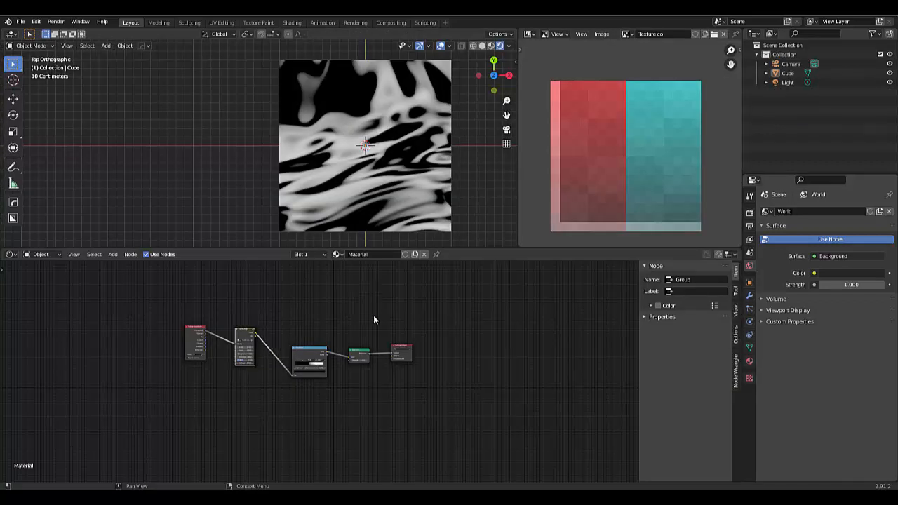
scroll(401, 400, down, 2)
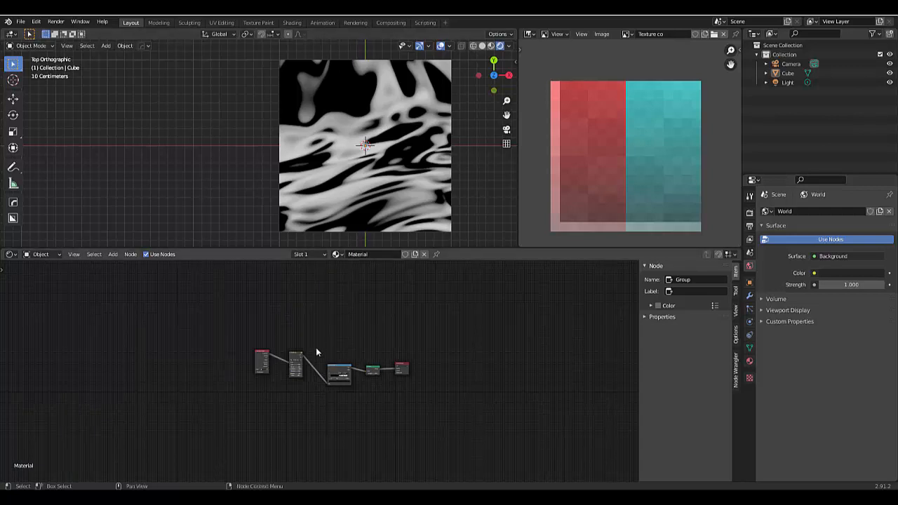
scroll(315, 351, up, 8)
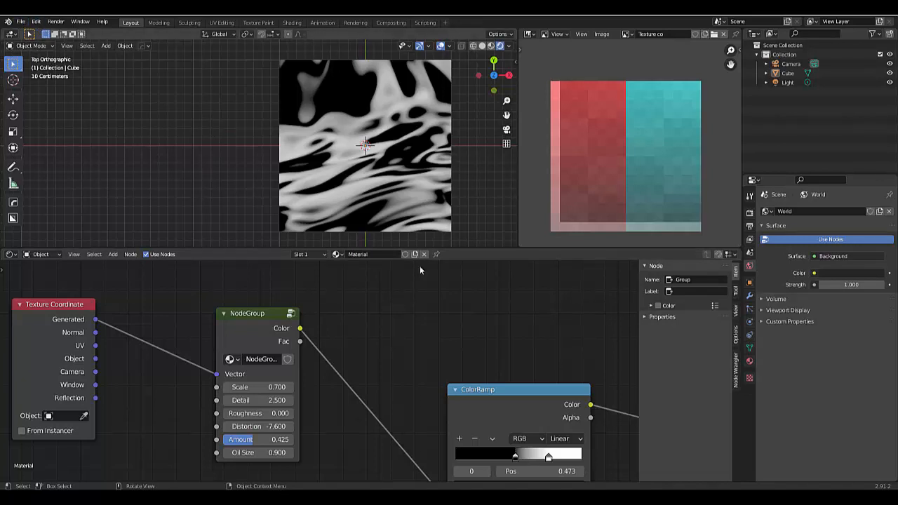
Start a new general file without saving the changes to the open oil foundation file.
click(20, 22)
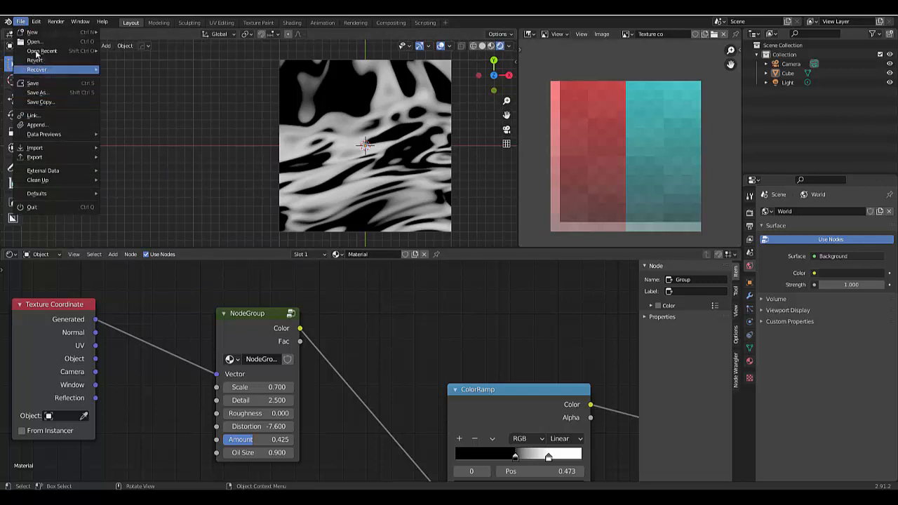
mouse_move(35, 34)
click(137, 33)
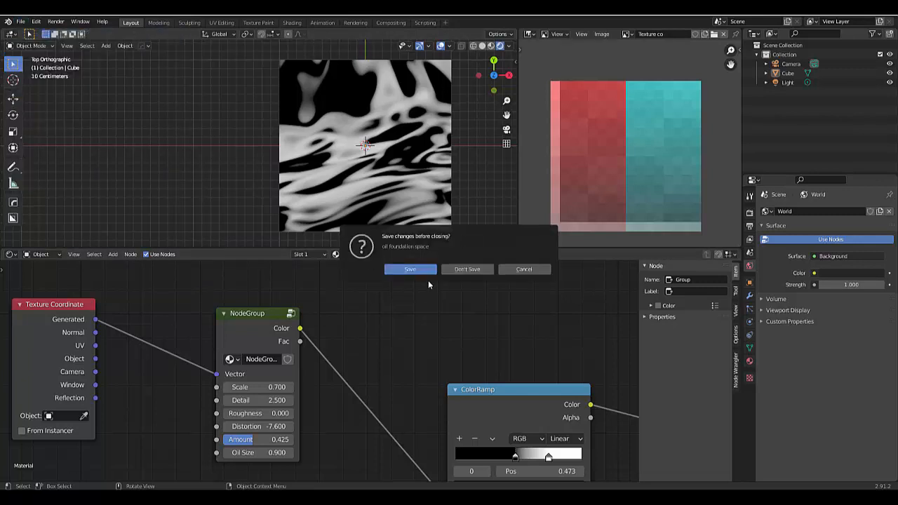
click(467, 270)
click(356, 370)
Add a Subdivision Surface modifier to the default cube with both viewport and render levels set to 6.
scroll(355, 370, down, 2)
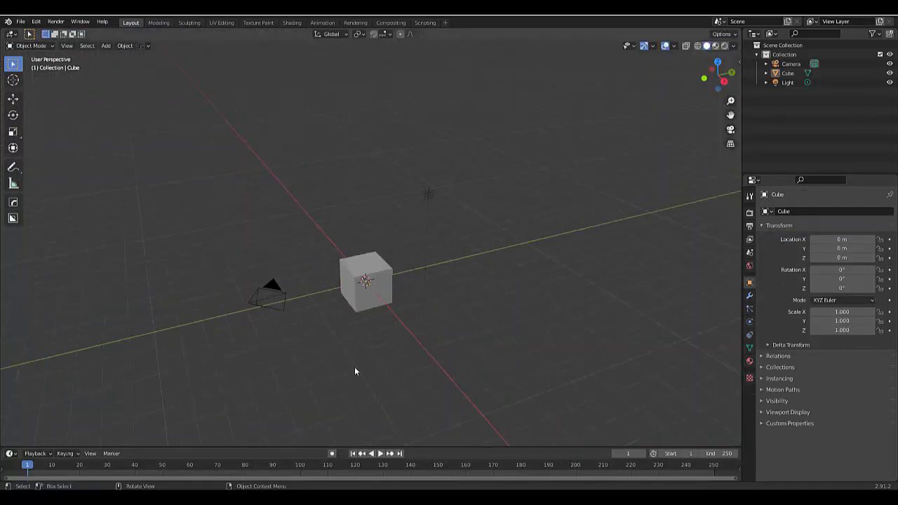
scroll(356, 368, up, 3)
click(358, 254)
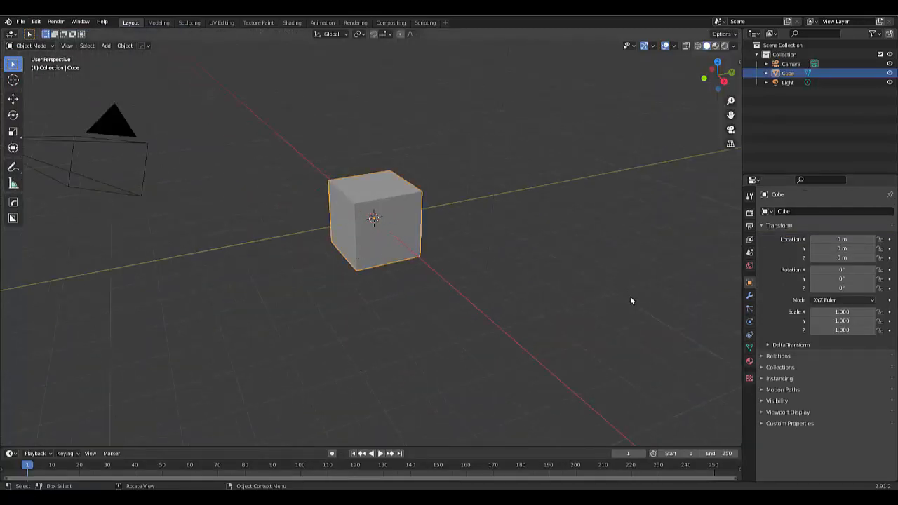
click(750, 296)
click(777, 212)
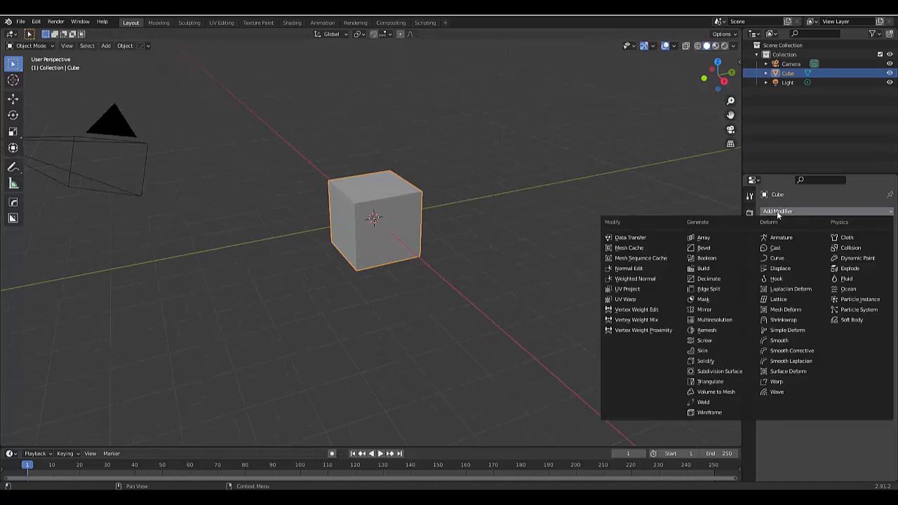
click(719, 371)
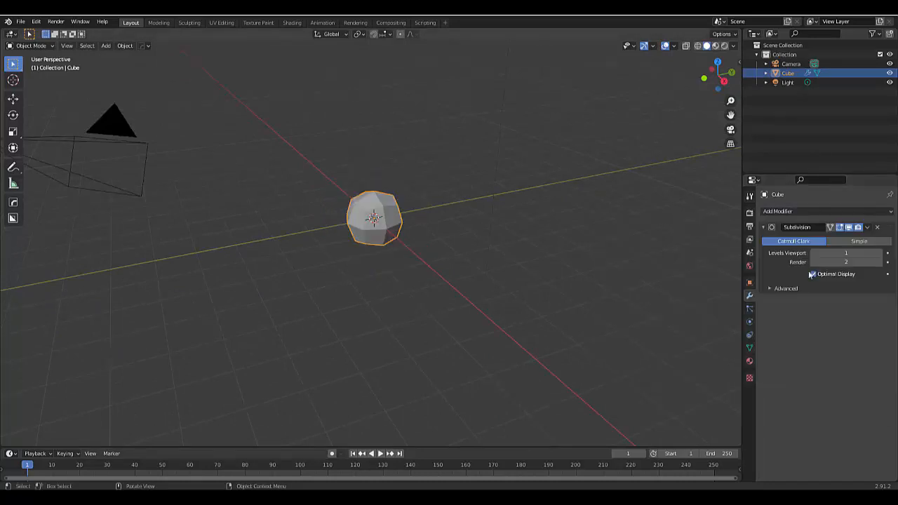
click(852, 251)
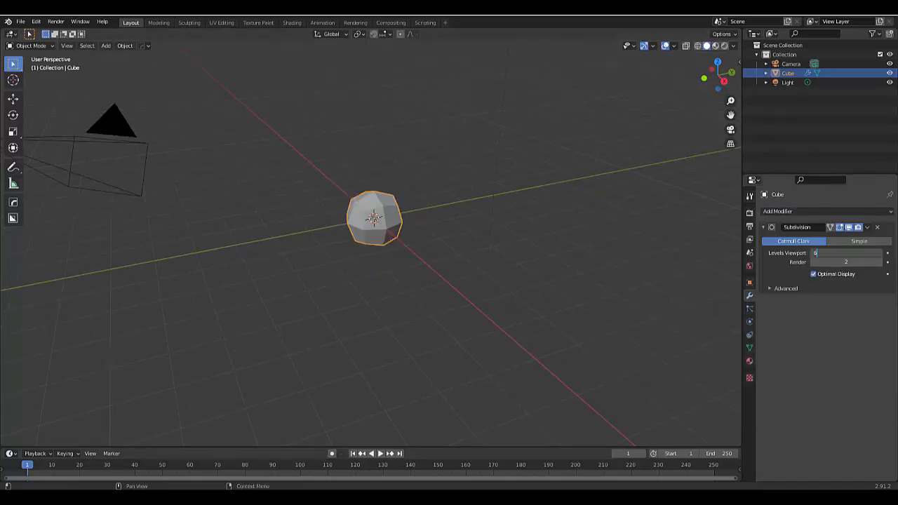
key(Return)
click(846, 261)
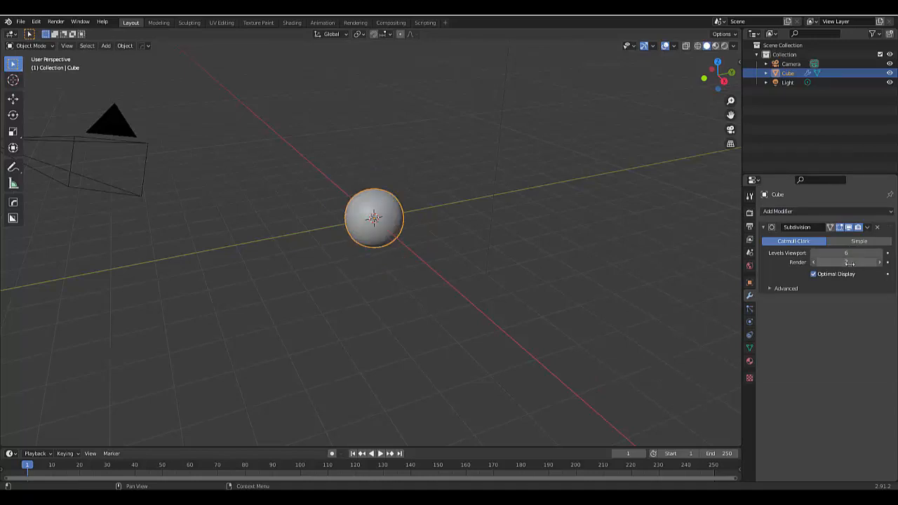
key(Return)
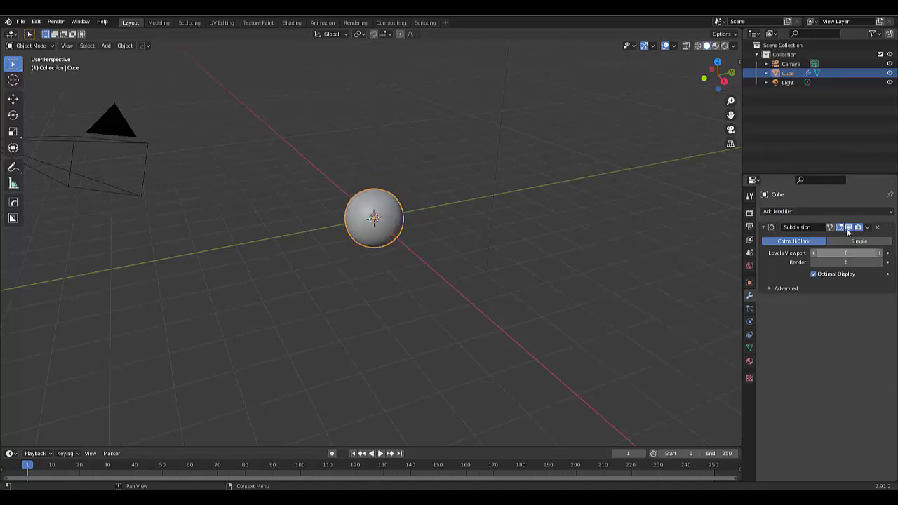
Add a Cast modifier to the cube, keeping its shape as Sphere.
click(809, 211)
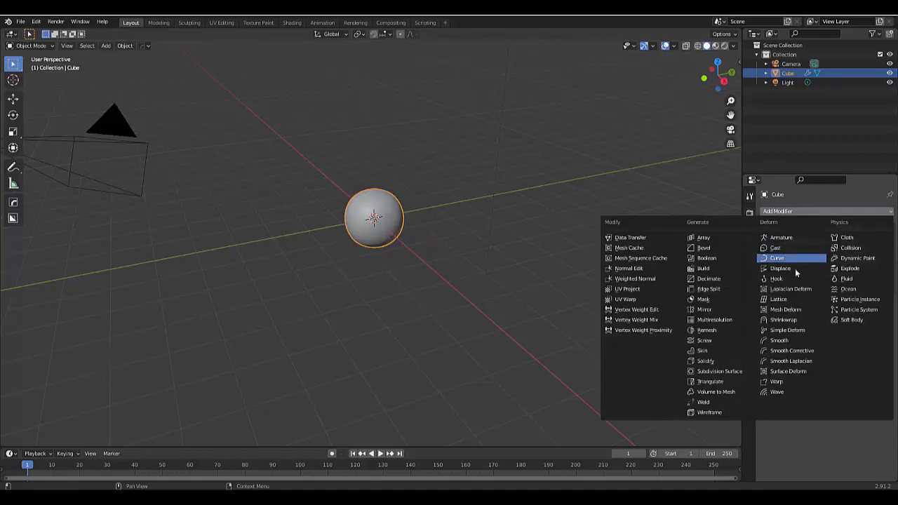
click(783, 249)
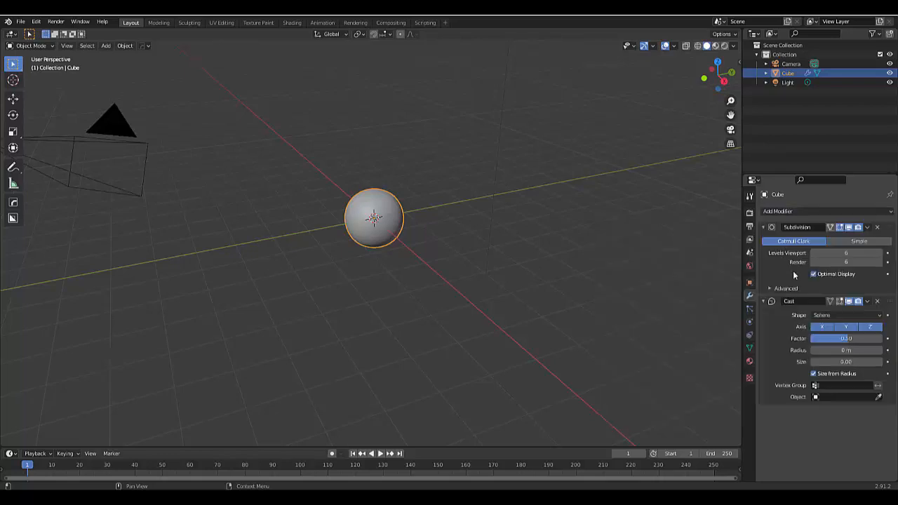
click(832, 316)
click(831, 316)
click(833, 338)
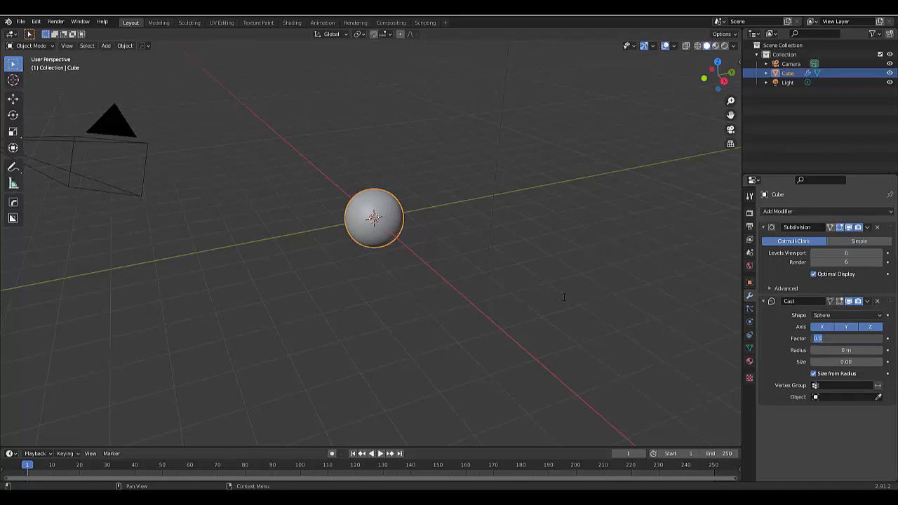
click(564, 297)
Switch the 3D viewport to a front orthographic view of the rounded cube.
scroll(440, 264, down, 3)
scroll(397, 248, up, 4)
key(KP_5)
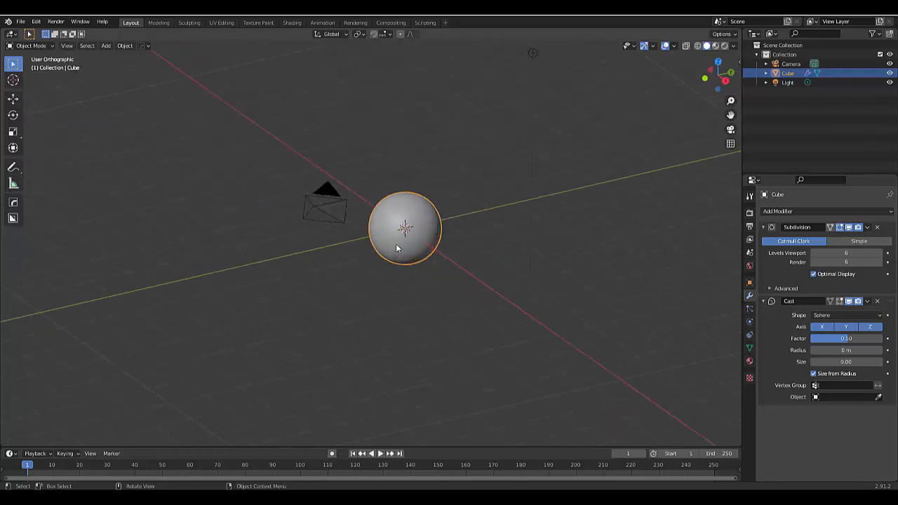
key(KP_1)
scroll(85, 275, up, 3)
scroll(482, 376, down, 1)
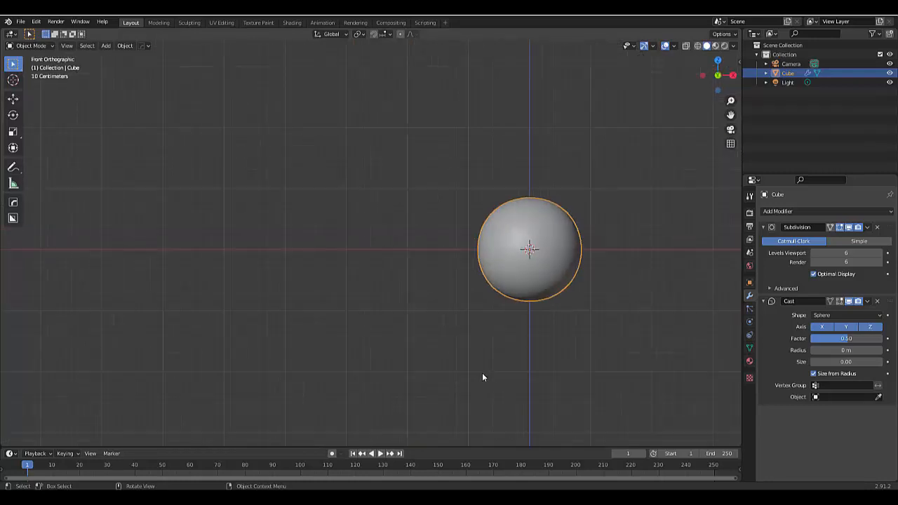
scroll(532, 319, up, 4)
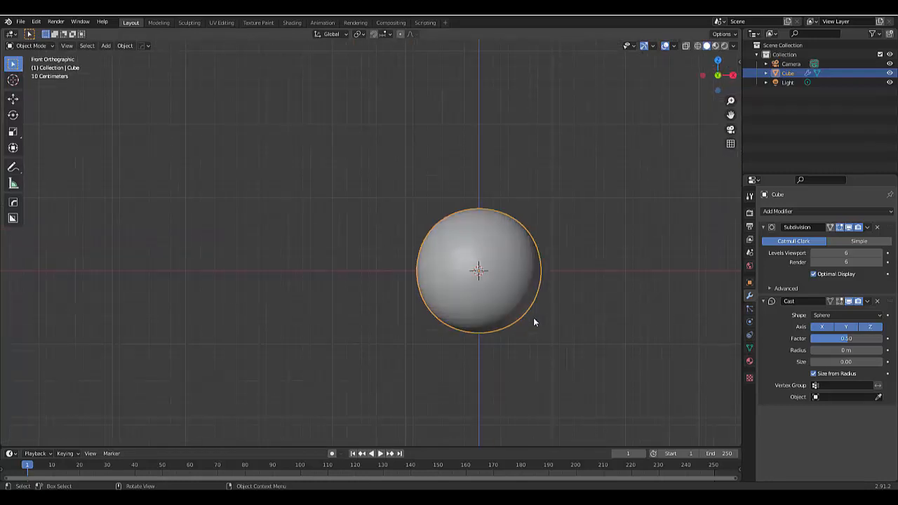
Set the Cast modifier's factor to 1 and collapse the settings of both modifiers.
click(864, 339)
text(1)
key(Return)
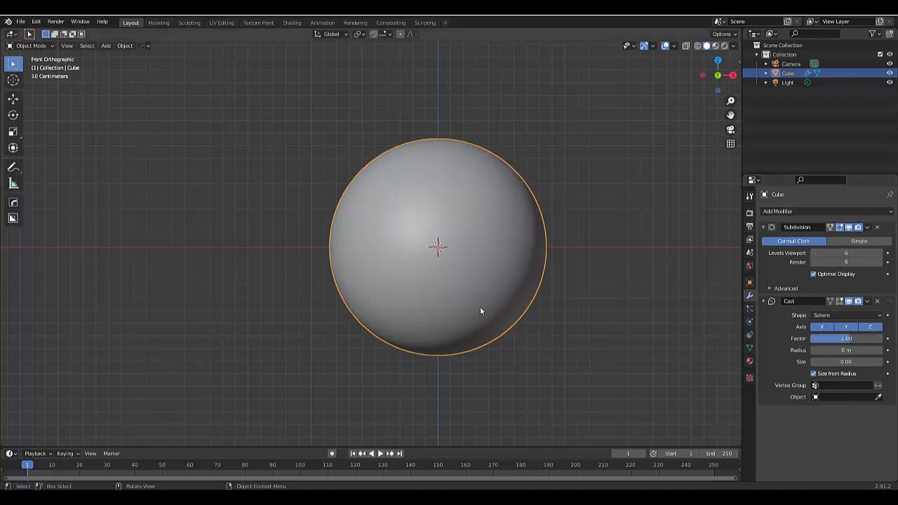
scroll(501, 187, down, 2)
scroll(537, 299, up, 3)
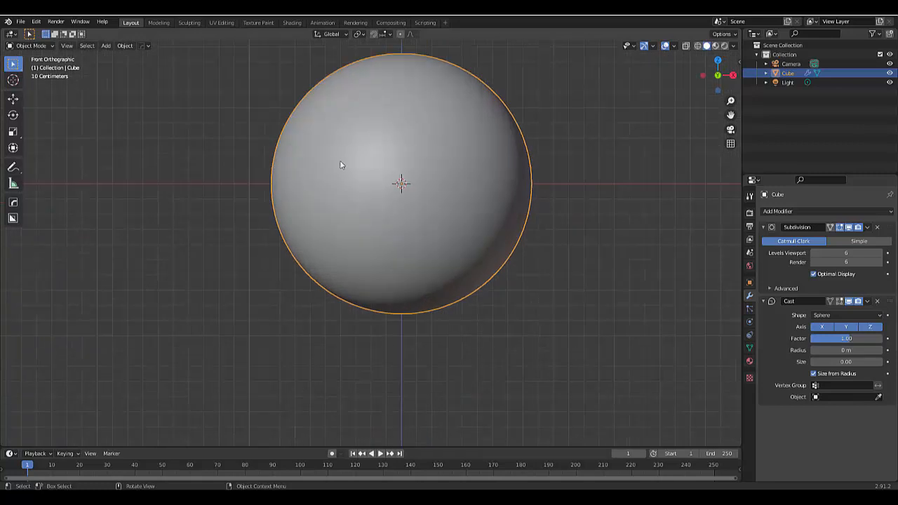
scroll(484, 284, down, 3)
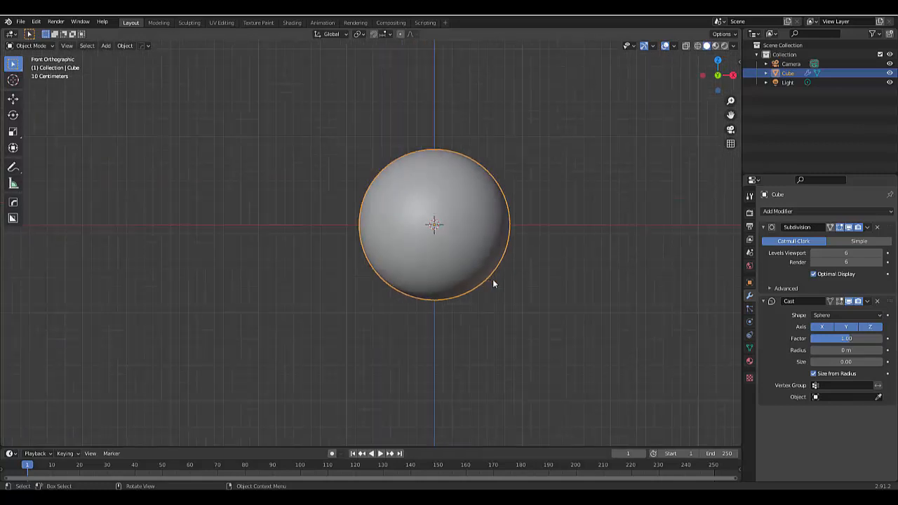
click(764, 301)
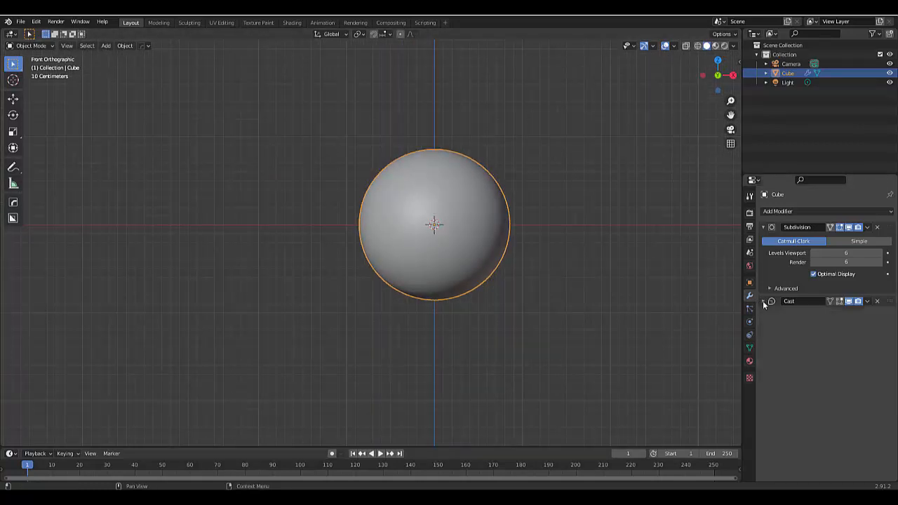
click(763, 228)
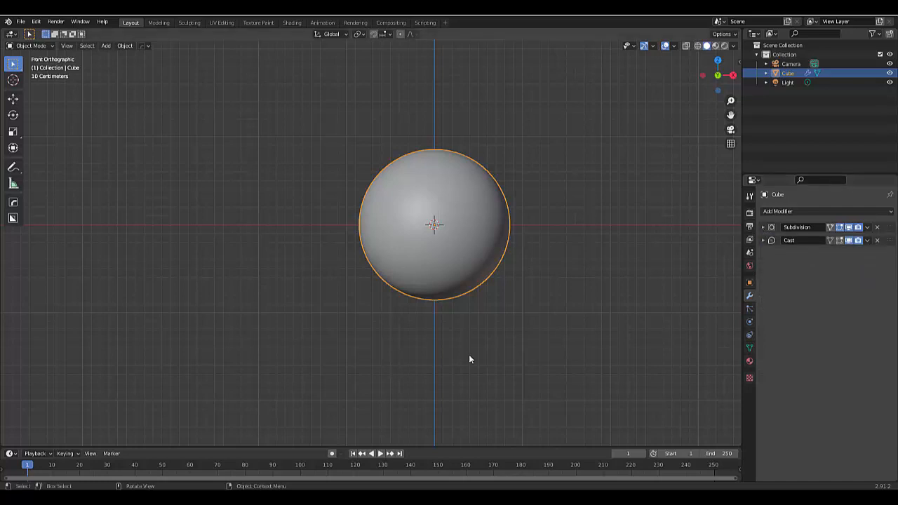
Enlarge the timeline area below the 3D viewport and change it to the Shader Editor.
scroll(468, 355, down, 3)
scroll(468, 343, up, 2)
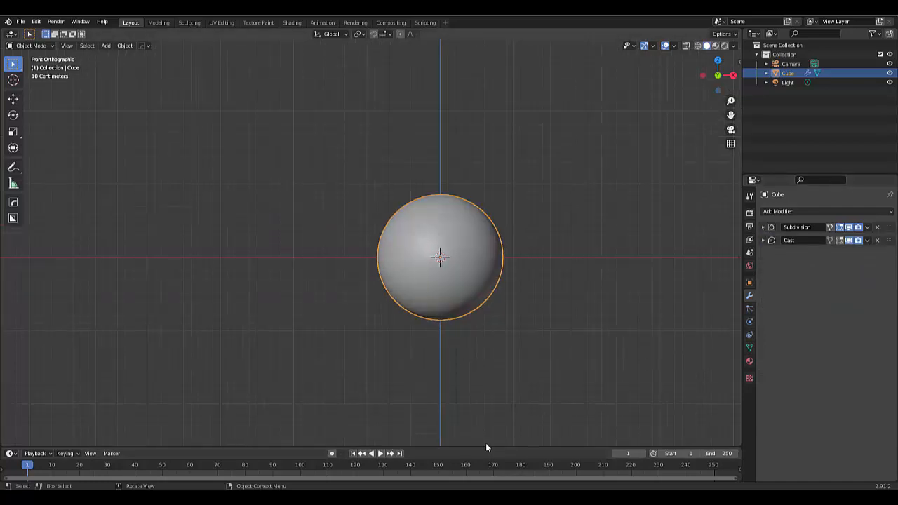
drag(488, 448, 491, 273)
click(9, 283)
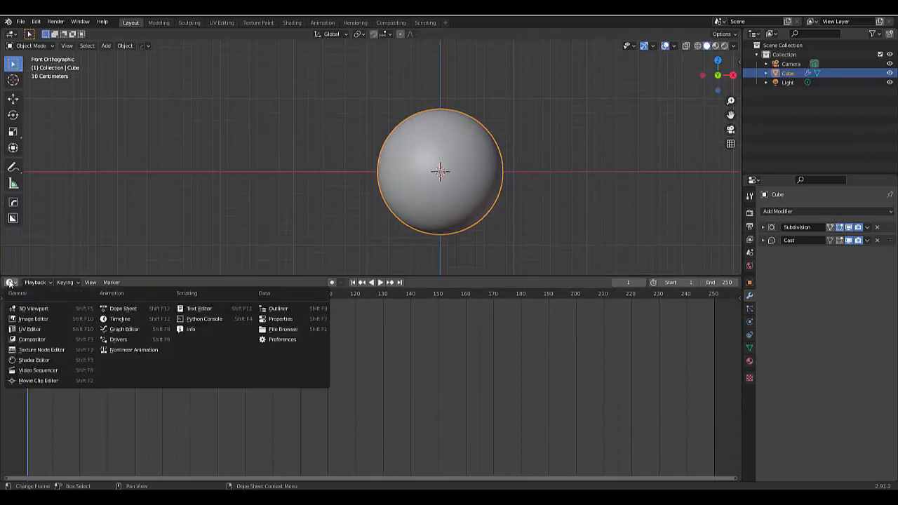
click(21, 361)
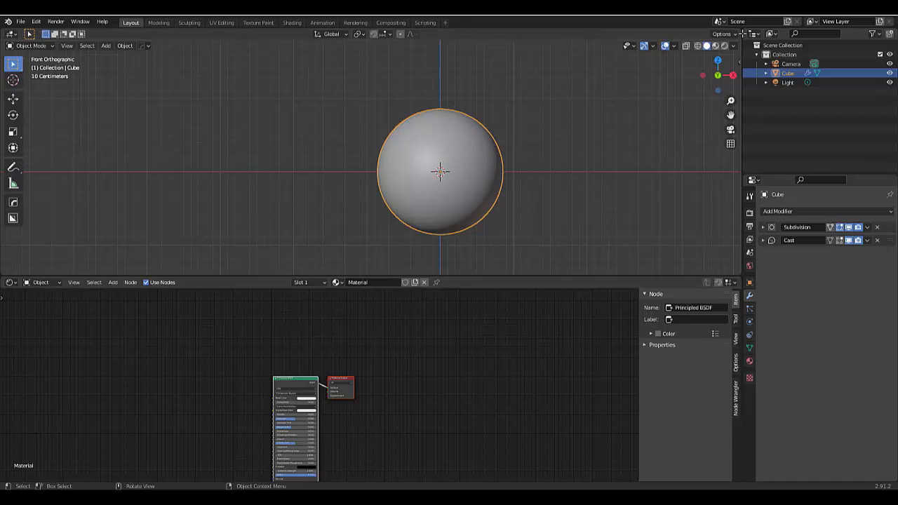
Split the 3D viewport into two side-by-side views, using a narrower second view with rendered shading.
drag(742, 33, 503, 42)
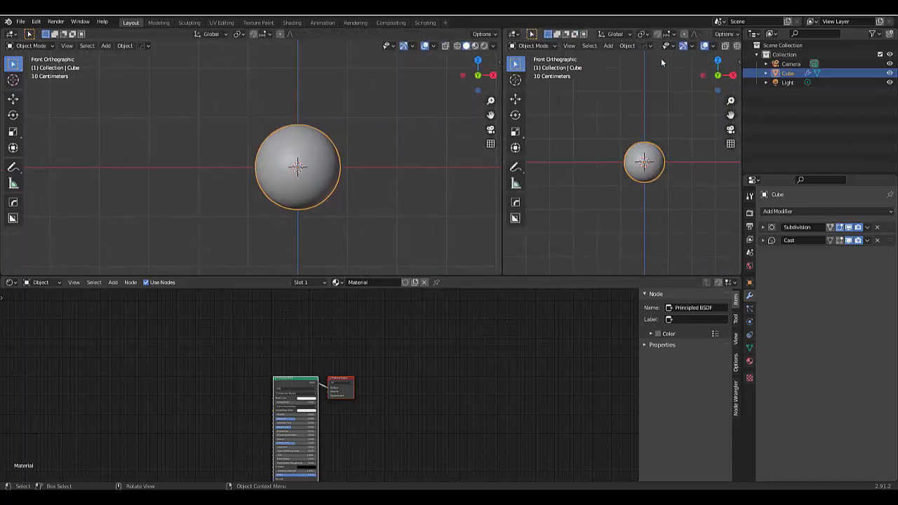
drag(501, 236, 423, 227)
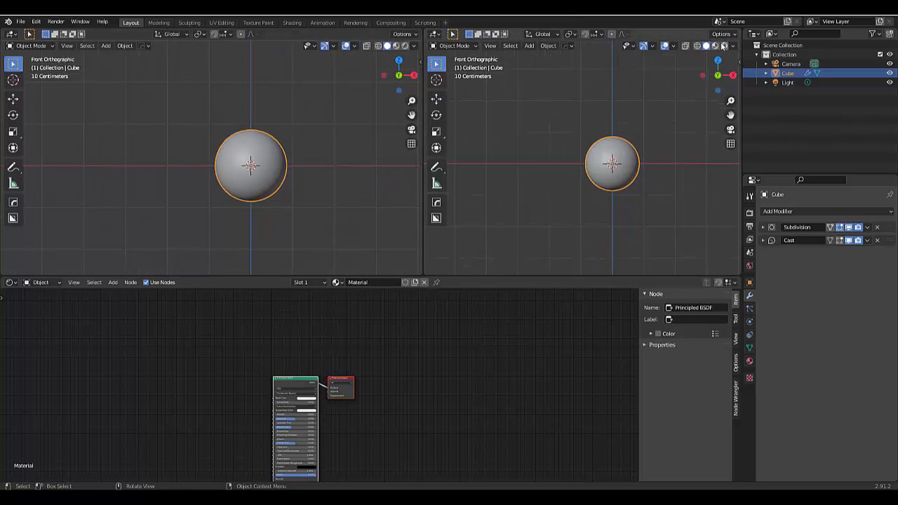
drag(421, 260, 584, 231)
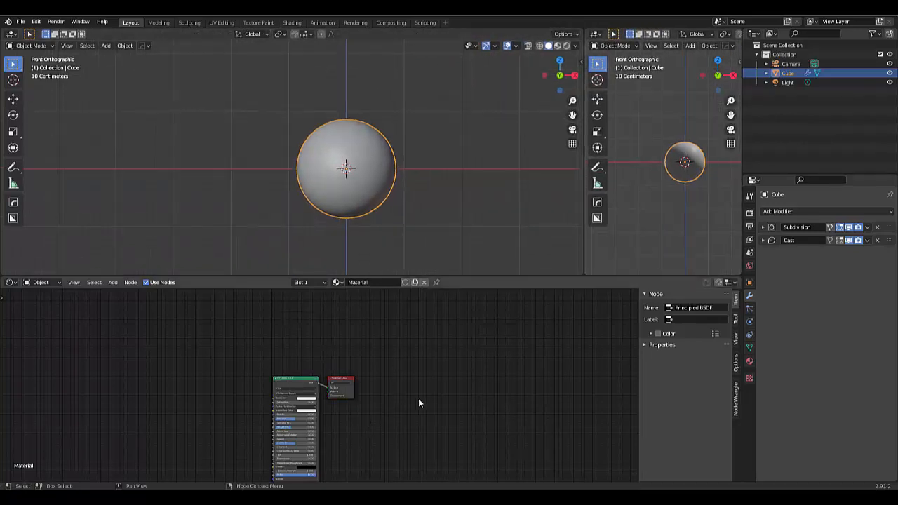
Delete the Principled BSDF node from the cube's material.
scroll(419, 398, down, 6)
scroll(295, 436, up, 5)
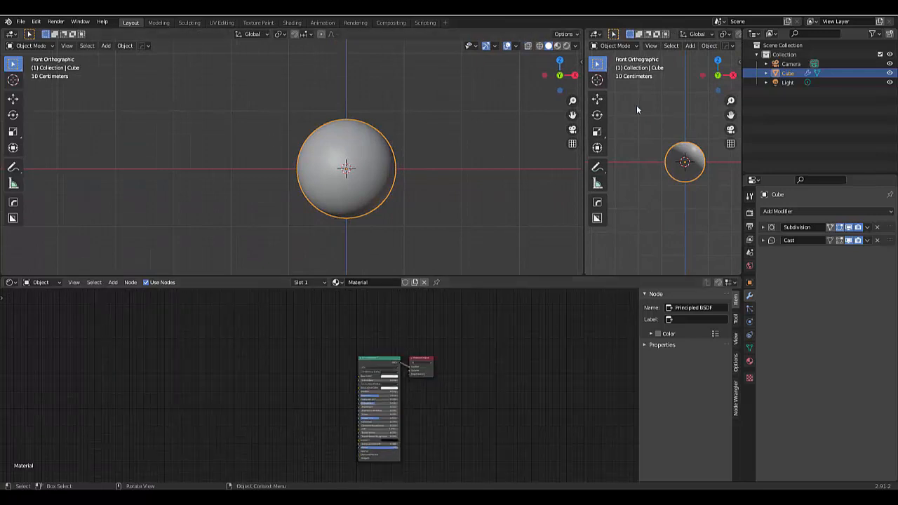
scroll(323, 403, up, 4)
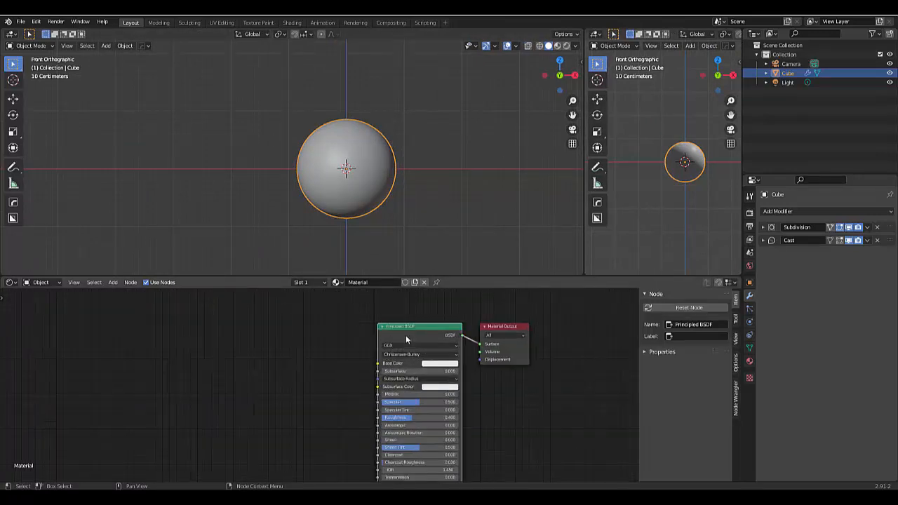
key(x)
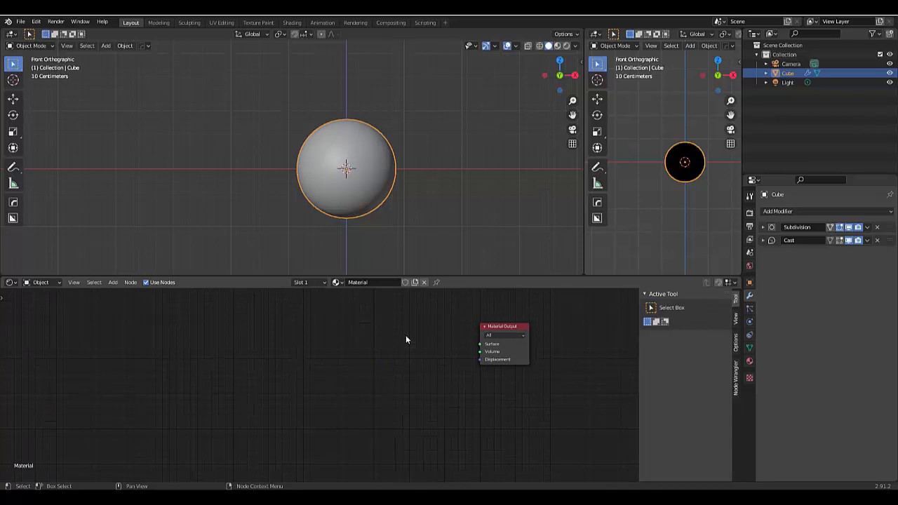
Add an Emission shader to the cube's material and connect it to the Material Output's Surface input.
key(shift+a)
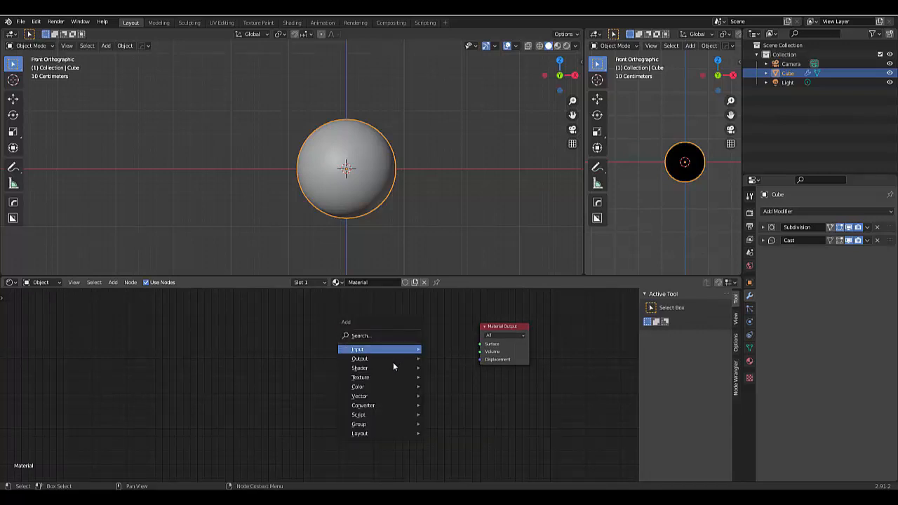
mouse_move(391, 376)
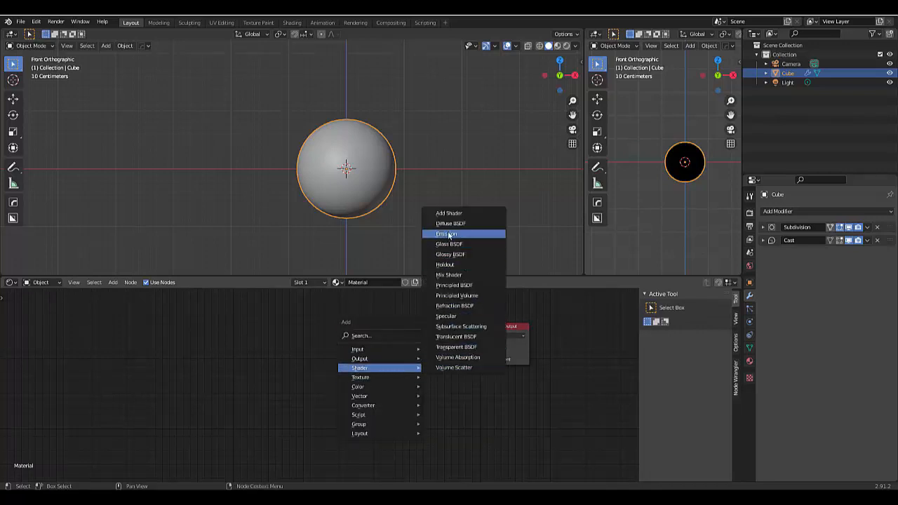
click(448, 231)
click(411, 355)
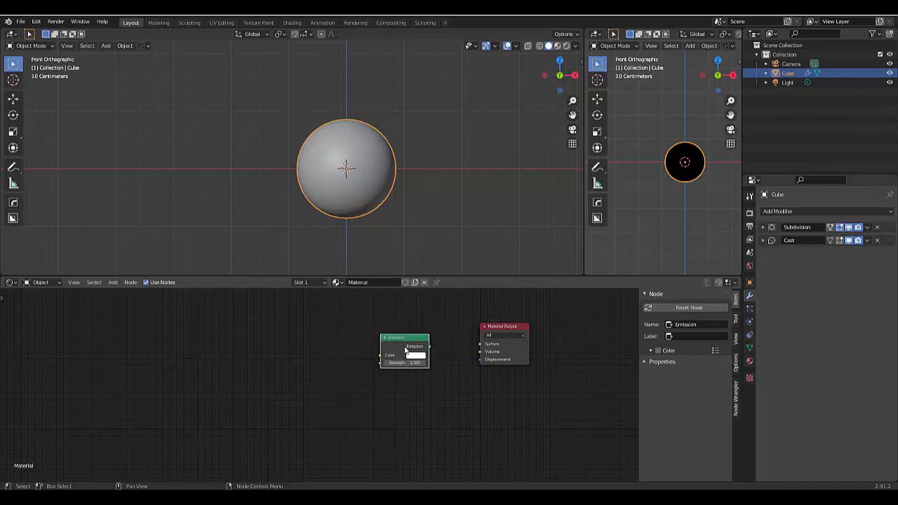
scroll(460, 360, up, 2)
scroll(461, 361, up, 4)
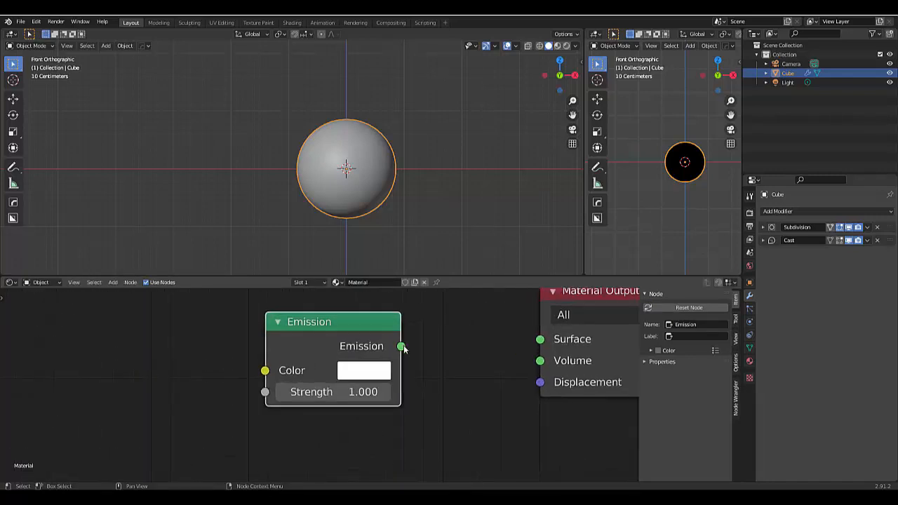
drag(402, 347, 543, 349)
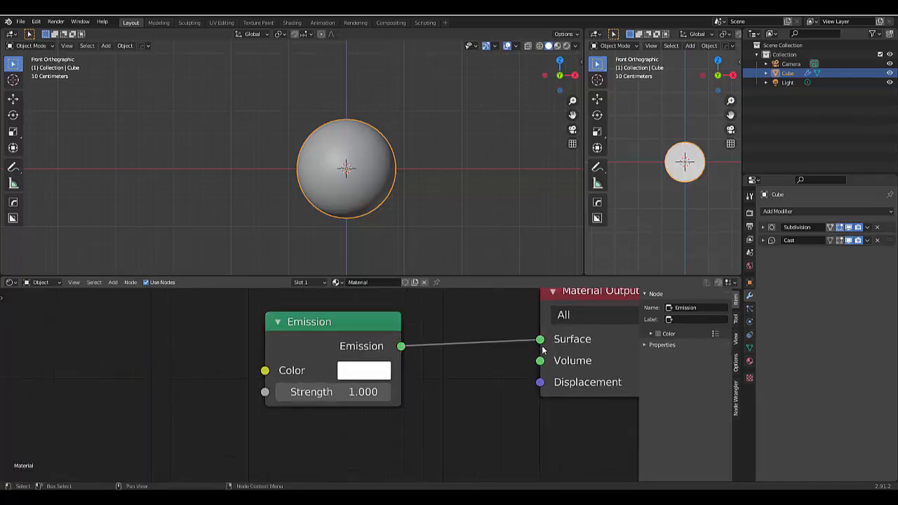
Set the World background color to black.
scroll(641, 226, down, 3)
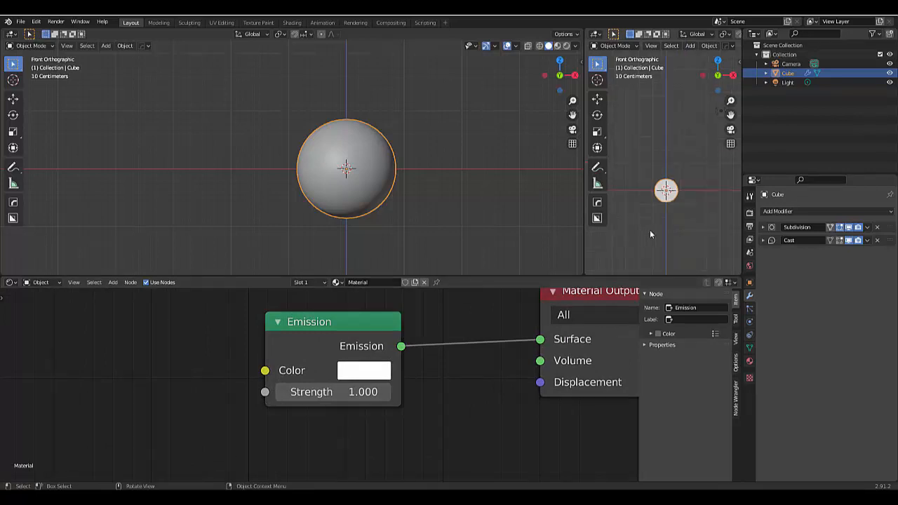
scroll(653, 214, up, 3)
scroll(647, 209, down, 2)
scroll(633, 205, up, 3)
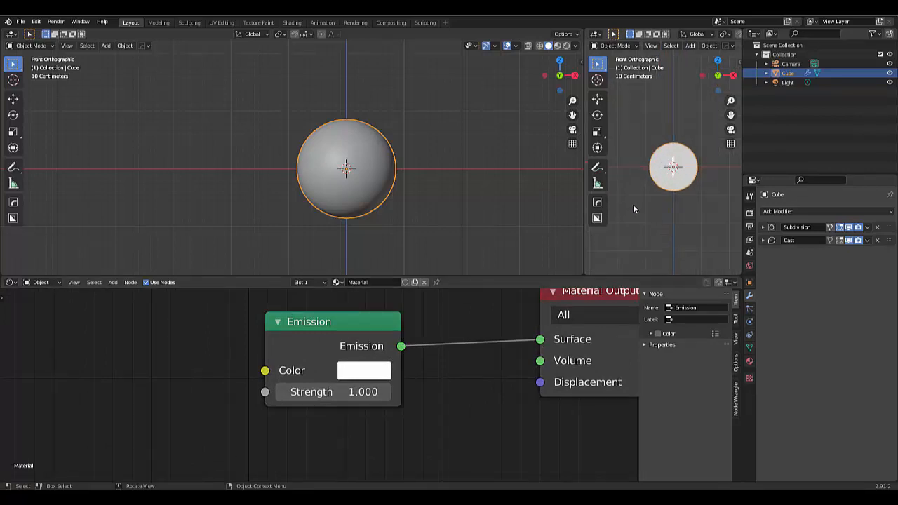
click(750, 267)
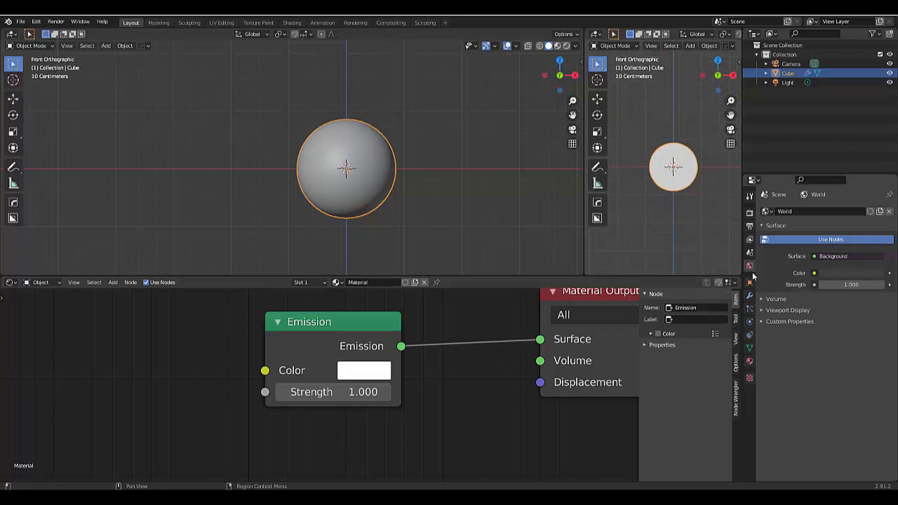
click(832, 273)
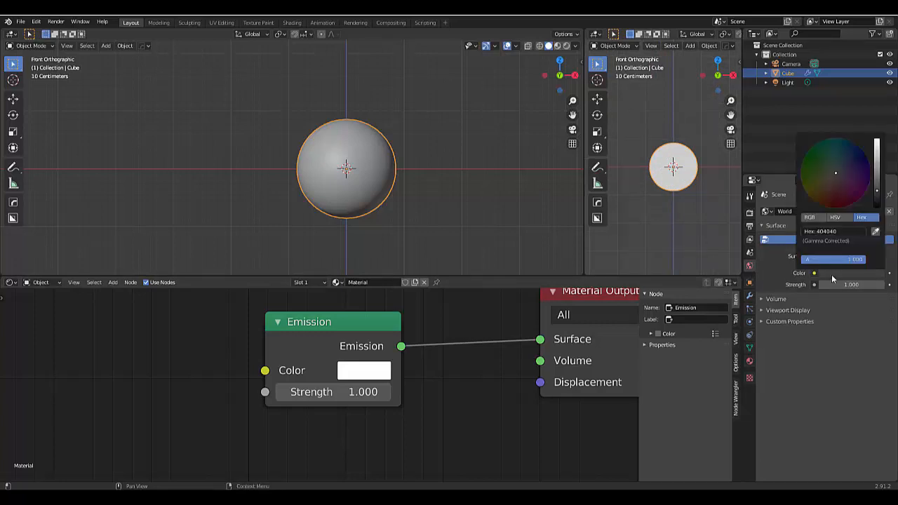
drag(877, 194, 877, 210)
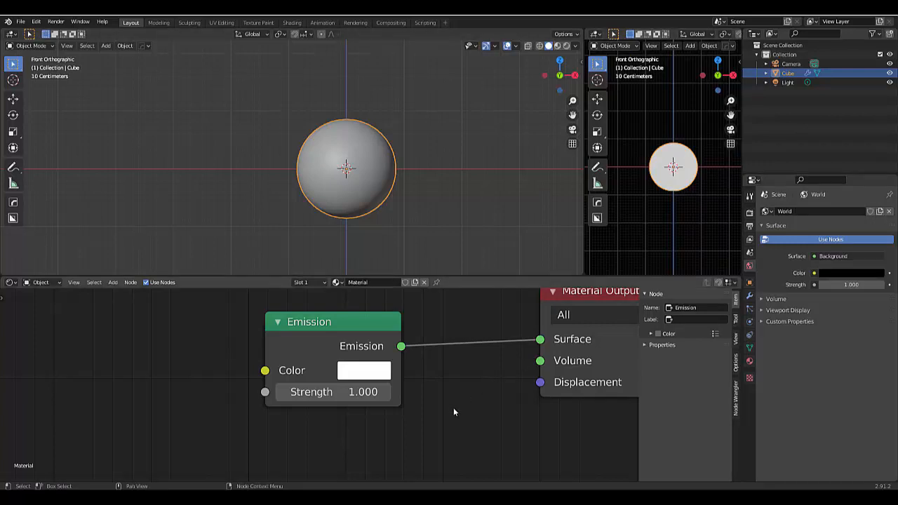
Append the node trees Vector Noise, Oil, NodeGroup.001 and NodeGroup from oil foundation space.blend on the Desktop.
scroll(453, 408, down, 5)
scroll(242, 424, up, 3)
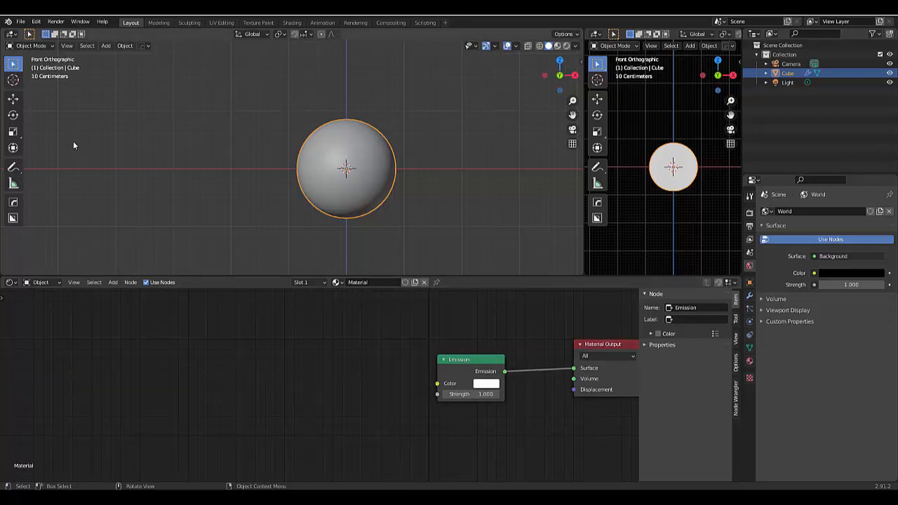
click(22, 23)
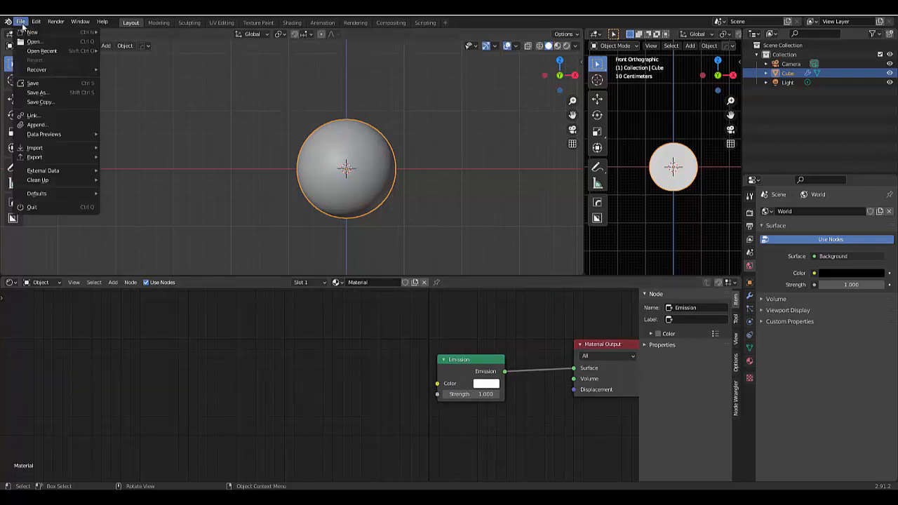
click(40, 127)
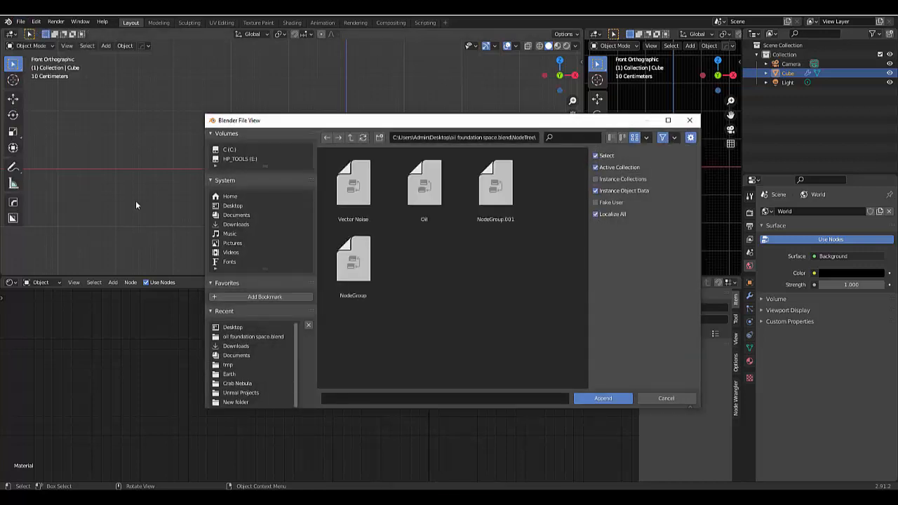
click(232, 205)
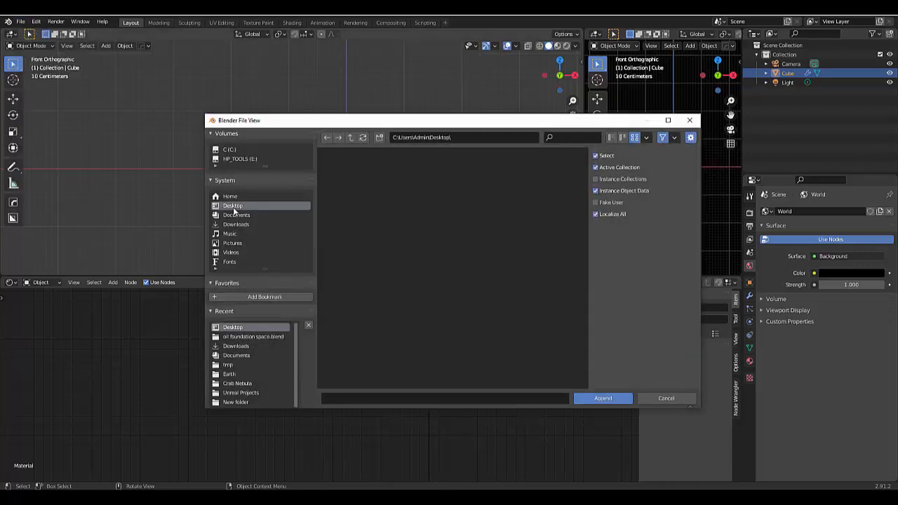
scroll(486, 324, down, 5)
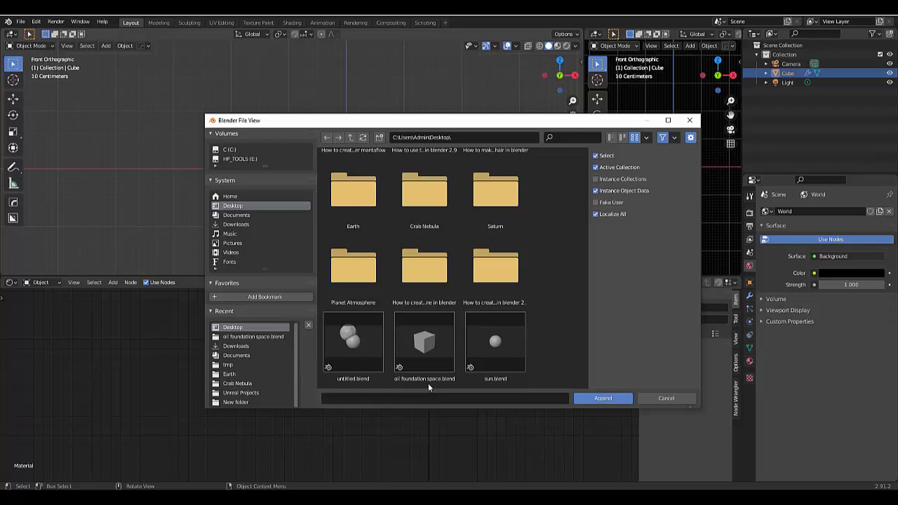
click(426, 343)
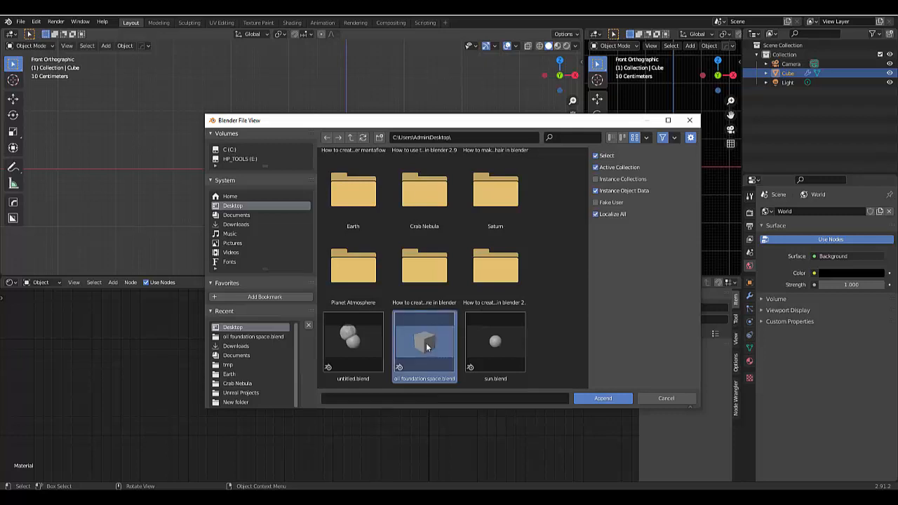
click(603, 399)
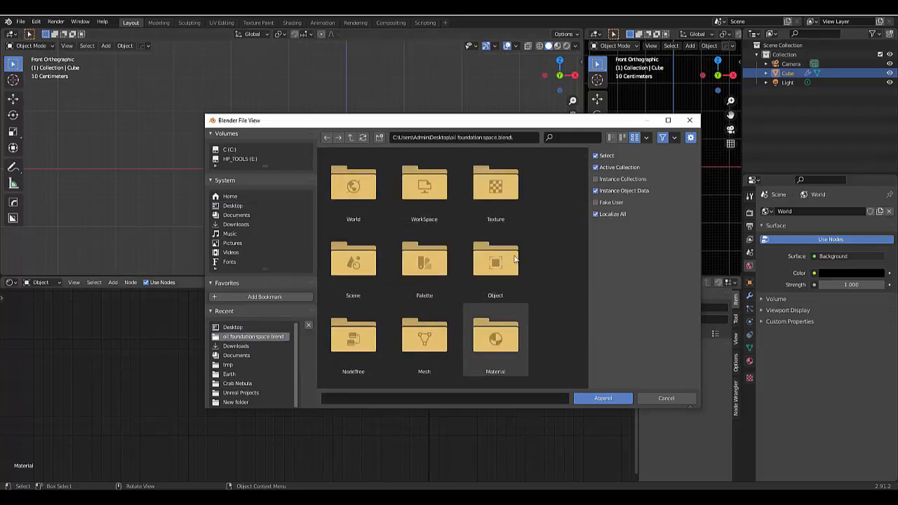
click(353, 350)
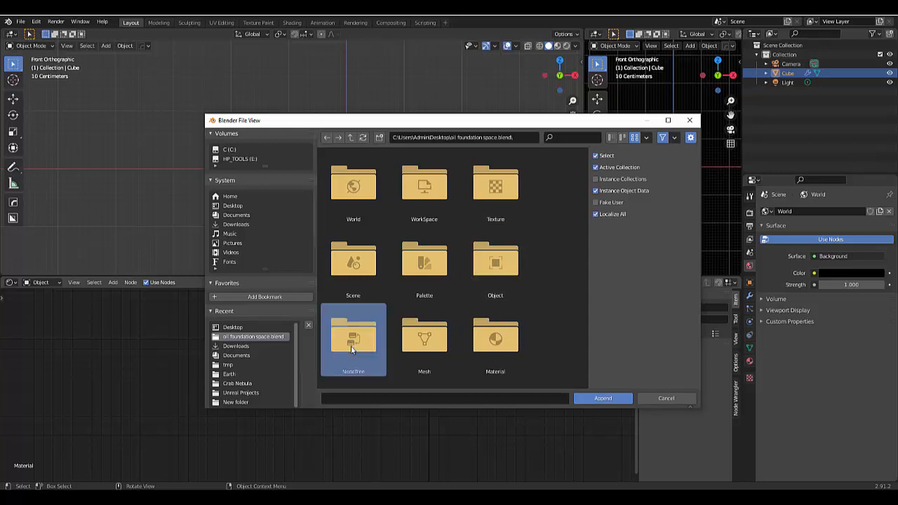
double_click(353, 349)
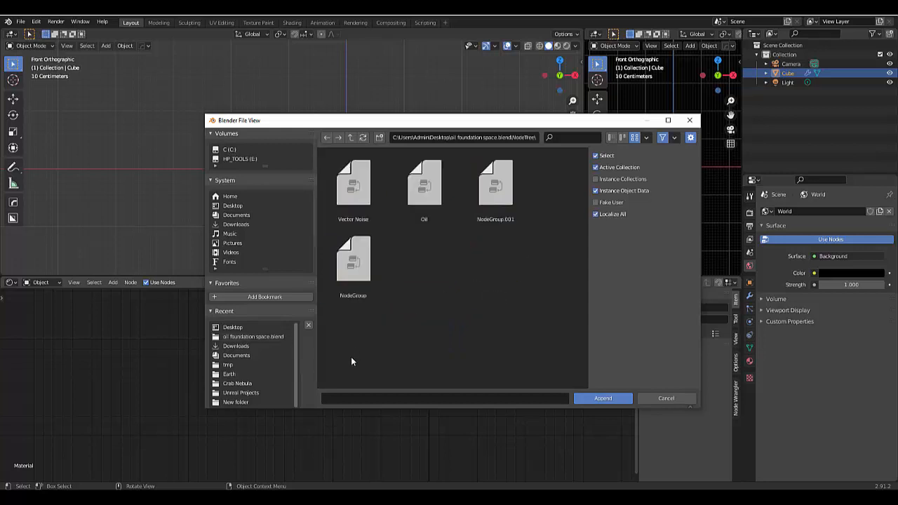
drag(350, 356, 542, 191)
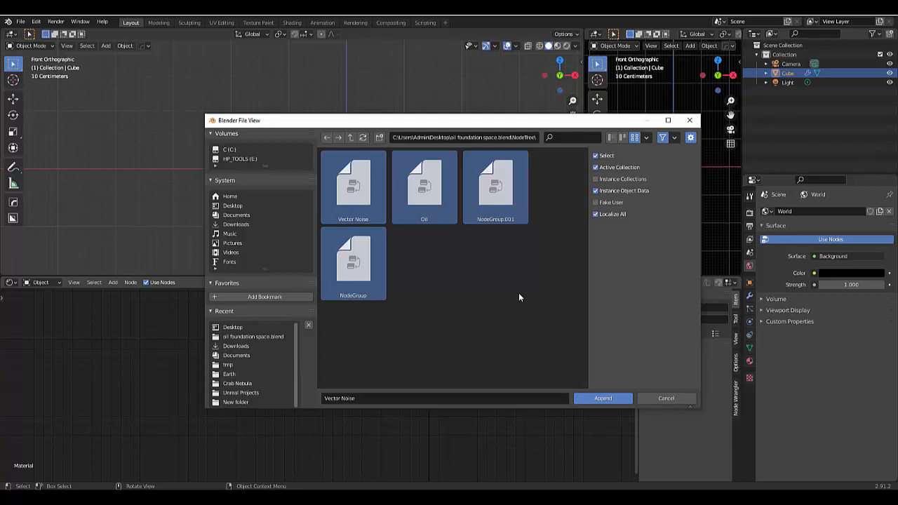
click(601, 399)
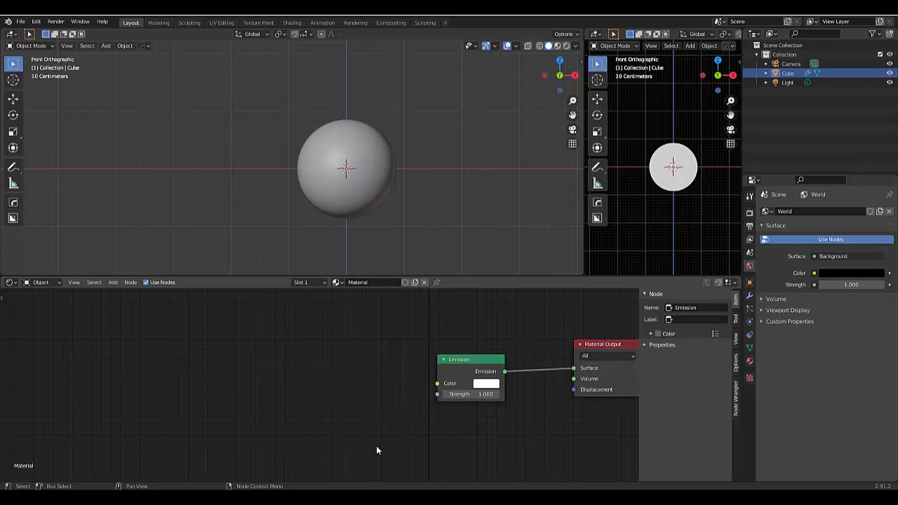
scroll(376, 435, down, 2)
scroll(372, 372, down, 2)
scroll(329, 406, up, 2)
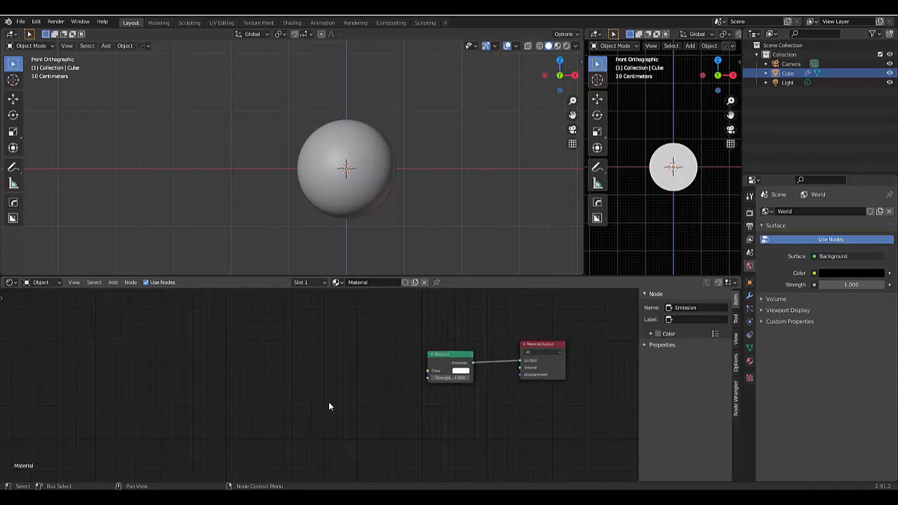
scroll(557, 435, down, 2)
scroll(395, 433, up, 2)
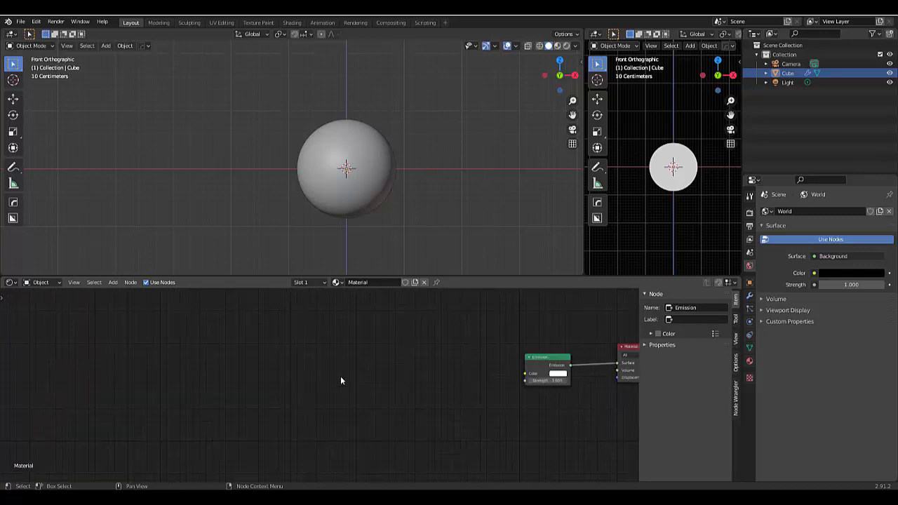
scroll(415, 385, up, 1)
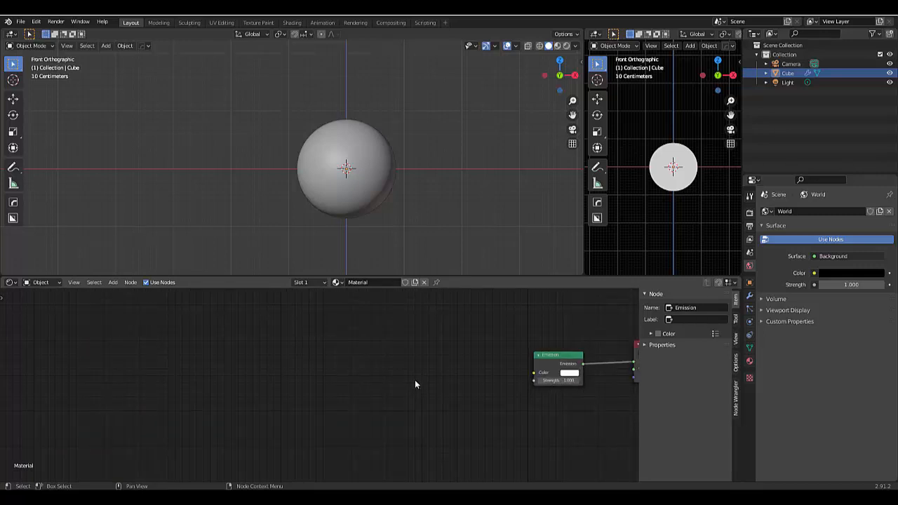
key(shift+a)
mouse_move(379, 437)
scroll(385, 413, down, 1)
scroll(442, 421, down, 4)
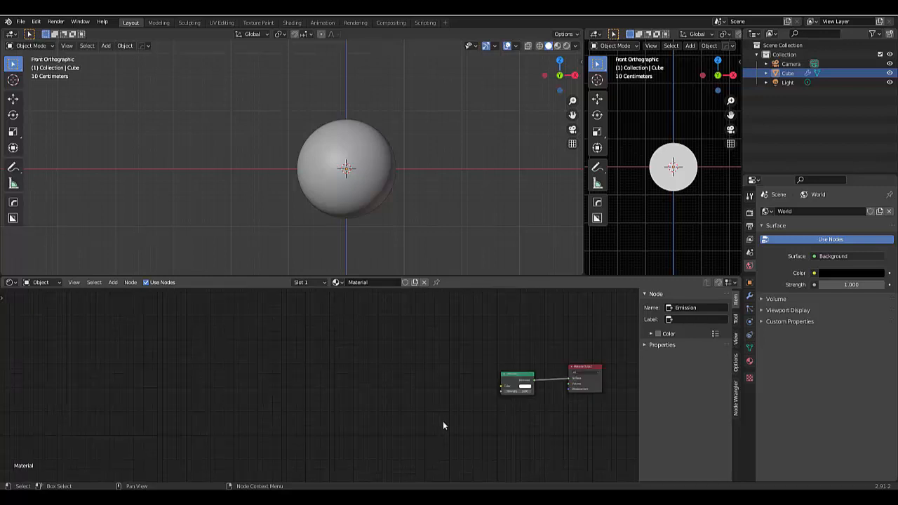
Add the appended Oil node group to the material, placing it before the Emission node.
scroll(441, 415, up, 4)
key(shift+a)
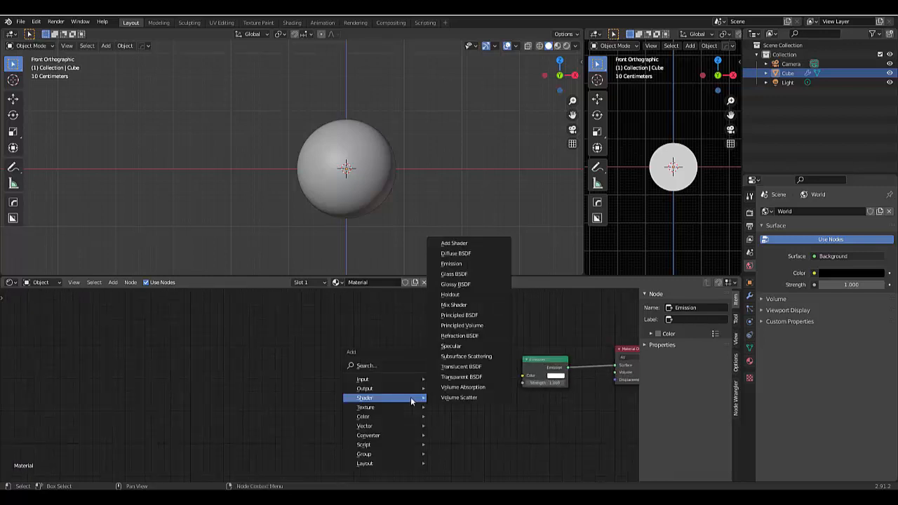
mouse_move(392, 453)
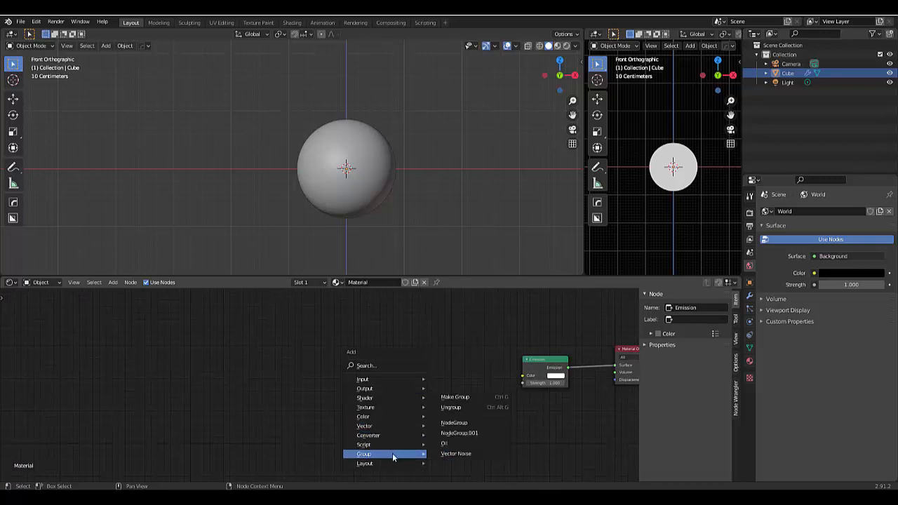
click(450, 445)
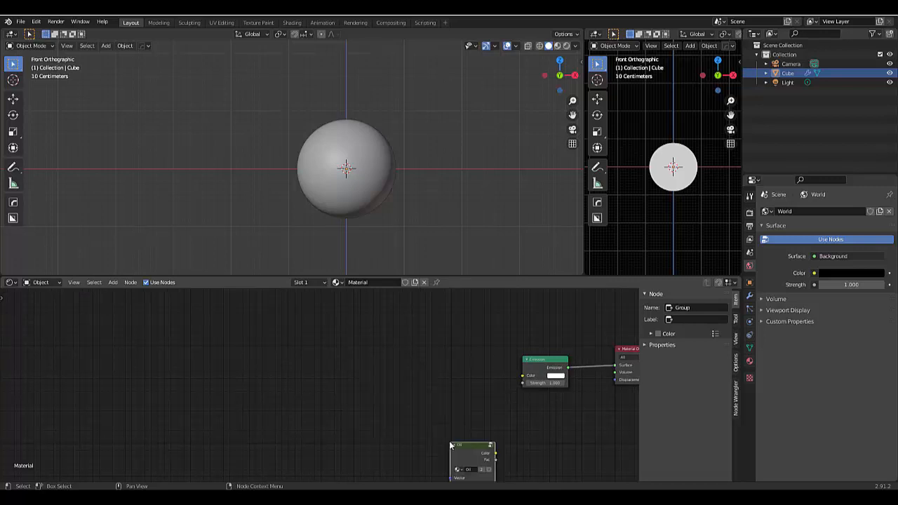
click(382, 340)
scroll(424, 361, up, 1)
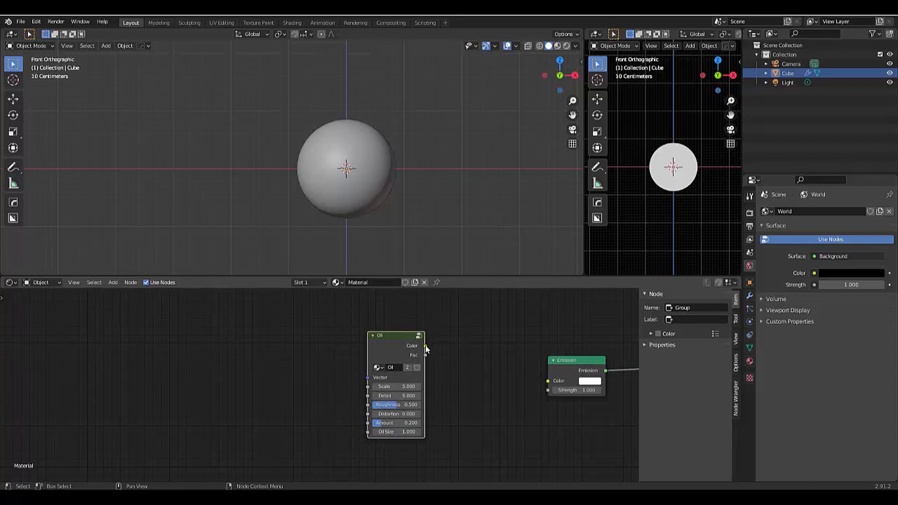
Connect the Oil group's Fac output to the Emission Strength input and inspect the rendered sphere.
drag(425, 346, 501, 376)
drag(553, 392, 550, 391)
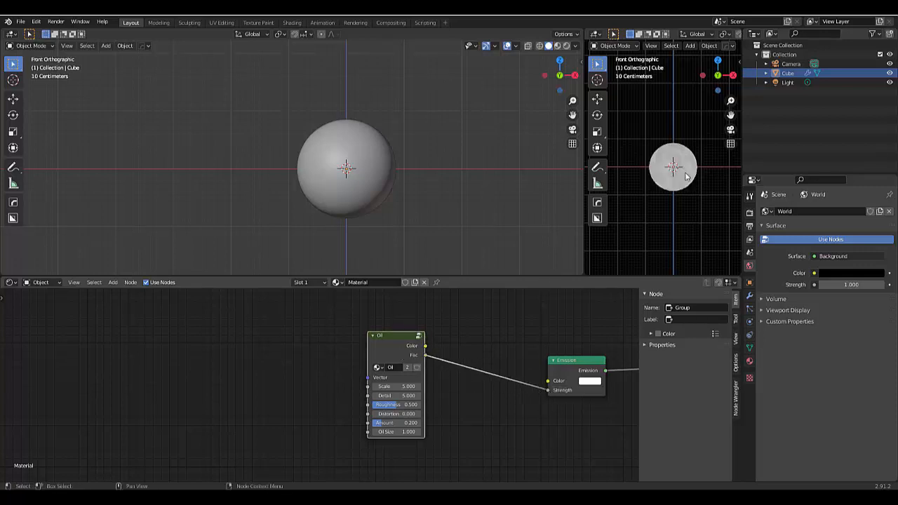
scroll(529, 384, up, 2)
scroll(674, 177, up, 5)
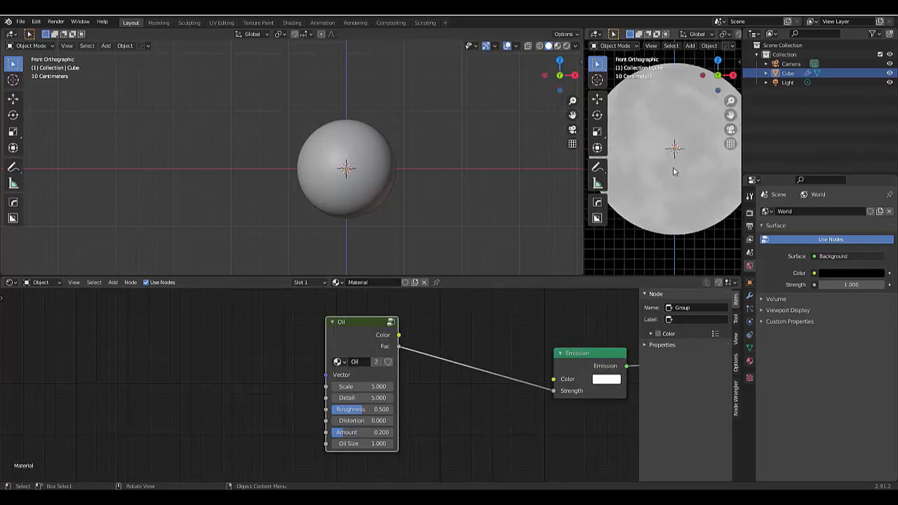
scroll(675, 172, down, 3)
Move the Oil node farther from the Emission node and insert a ColorRamp on the link between them.
drag(359, 322, 313, 320)
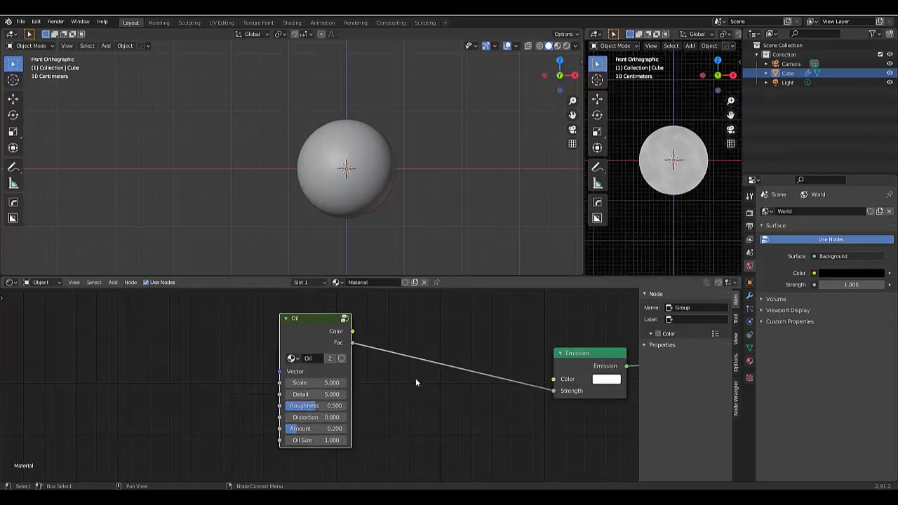
key(shift+a)
mouse_move(442, 388)
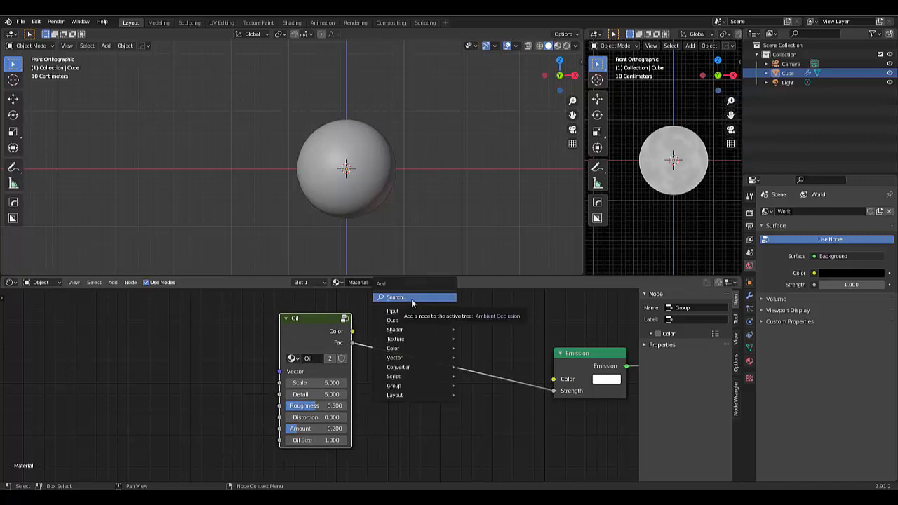
click(412, 299)
text(colo)
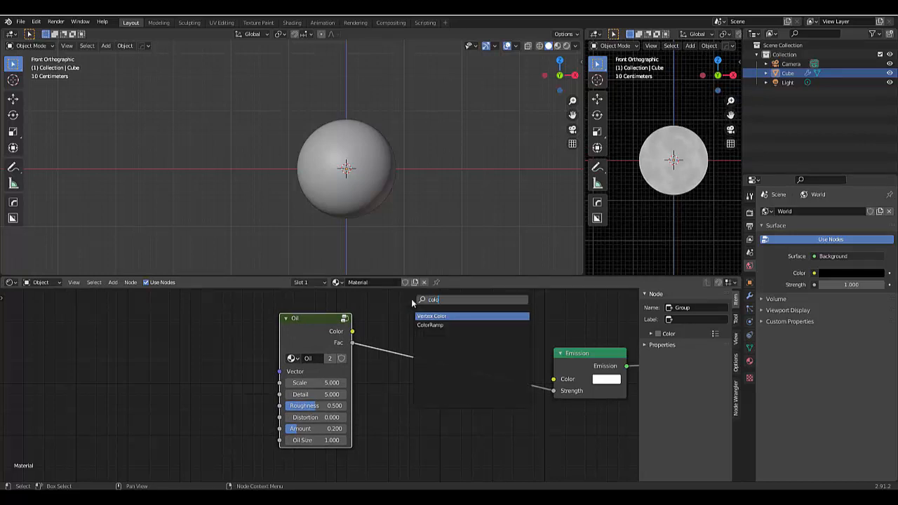
key(Return)
click(436, 374)
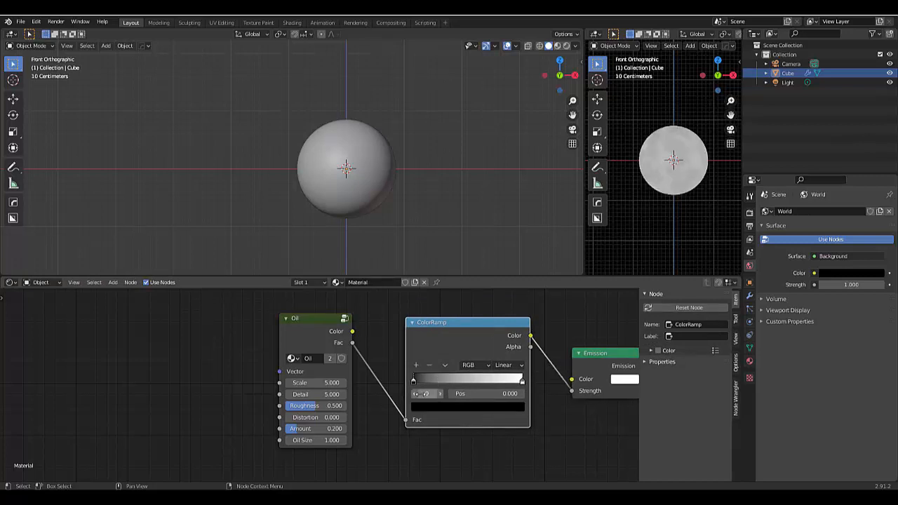
Move the ColorRamp's black stop to about 0.323 and its white stop to about 0.709.
scroll(424, 380, up, 1)
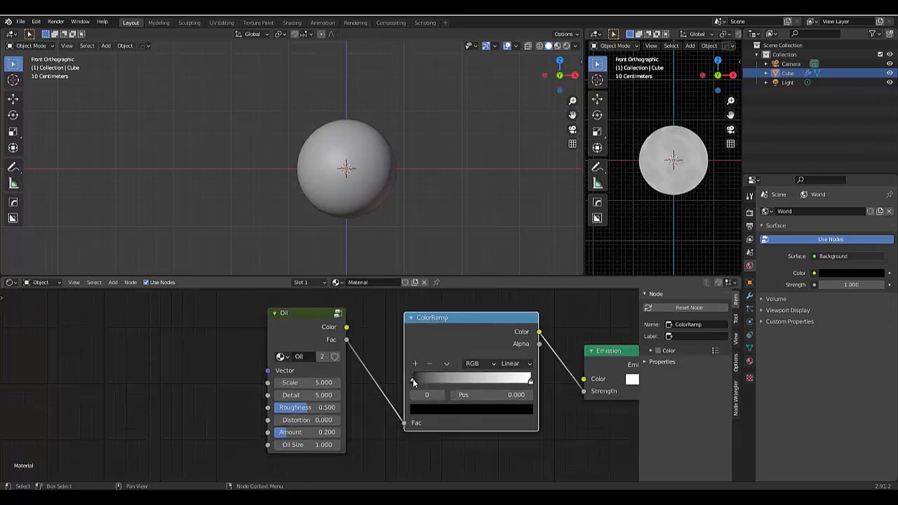
drag(413, 381, 453, 381)
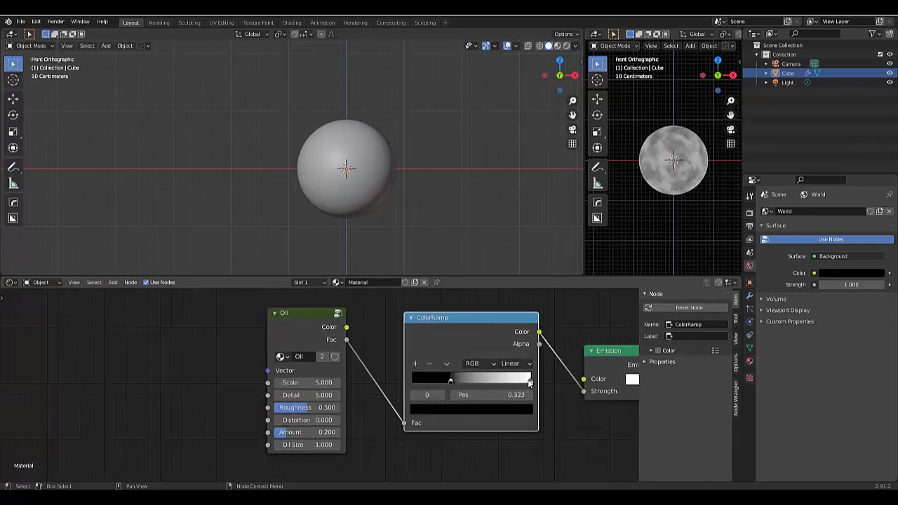
drag(530, 381, 495, 381)
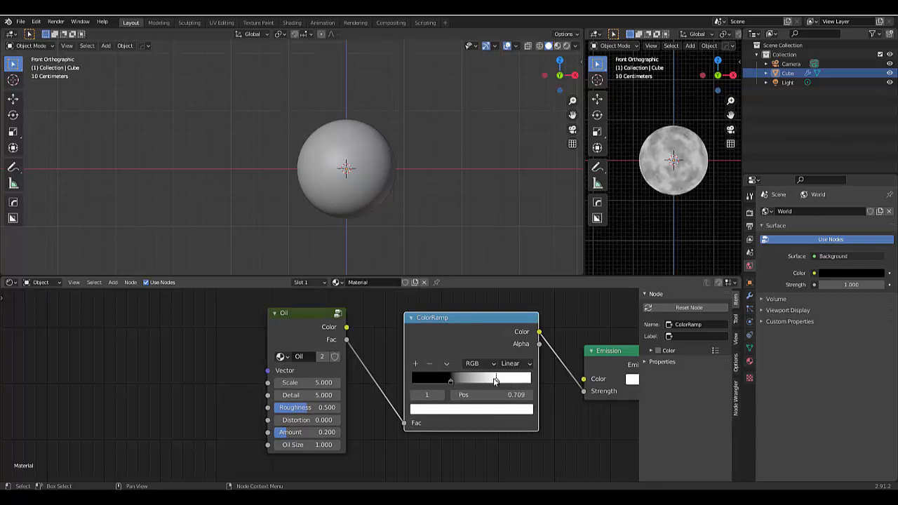
scroll(675, 179, up, 1)
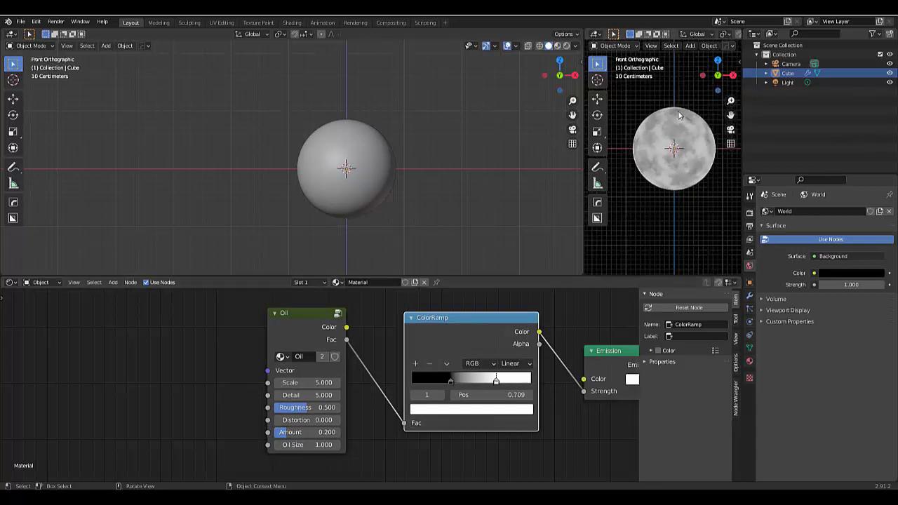
scroll(679, 116, up, 1)
Add a Texture Coordinate node before the Oil node and connect its Object output to the Oil Vector input.
scroll(360, 439, down, 4)
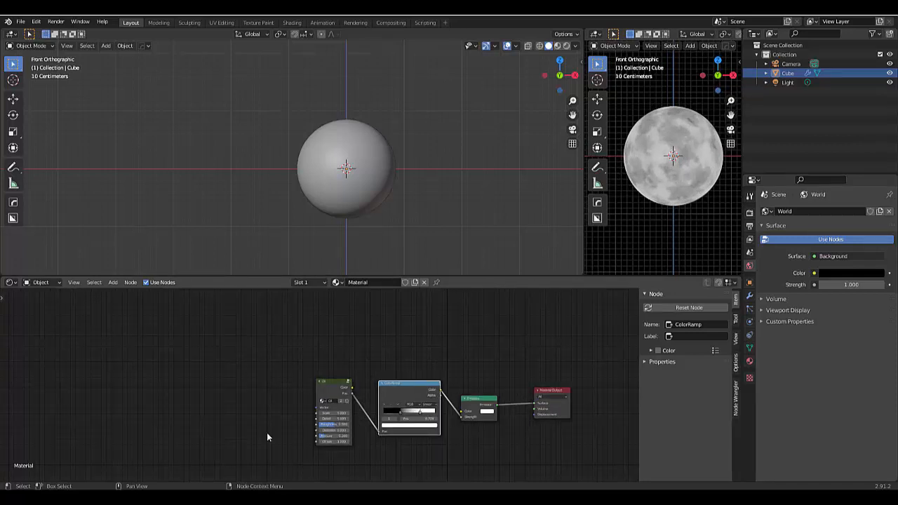
scroll(270, 428, up, 3)
key(shift+a)
mouse_move(281, 395)
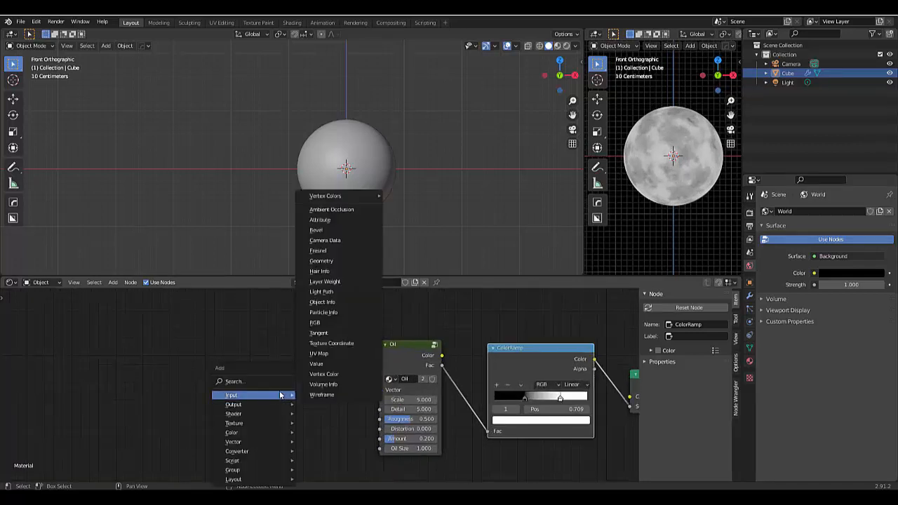
click(331, 343)
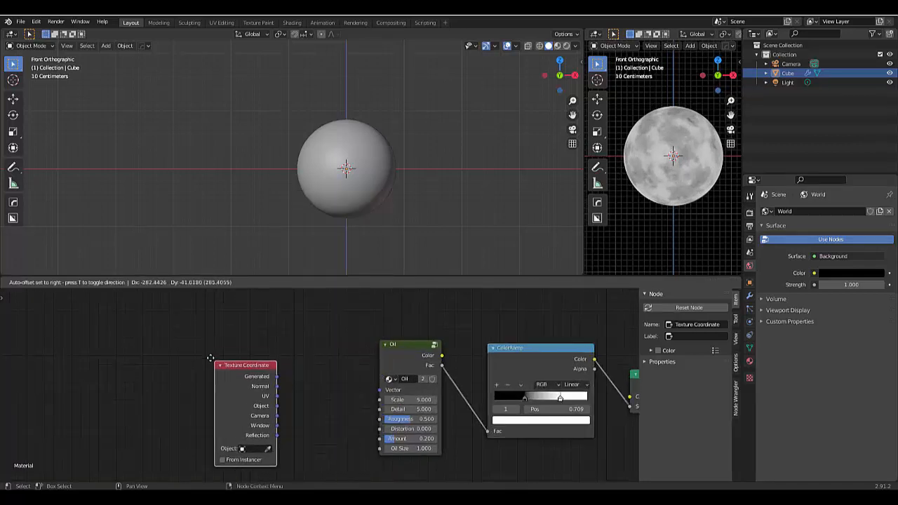
click(208, 350)
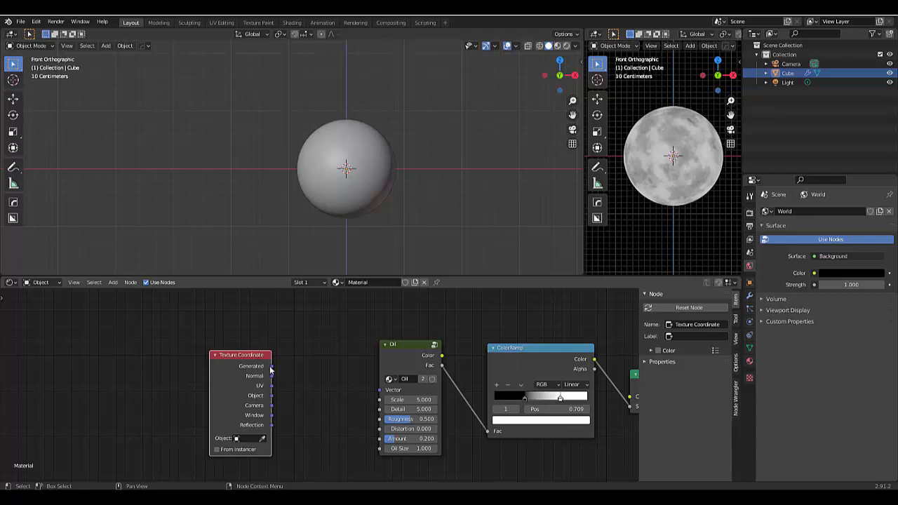
drag(273, 396, 378, 398)
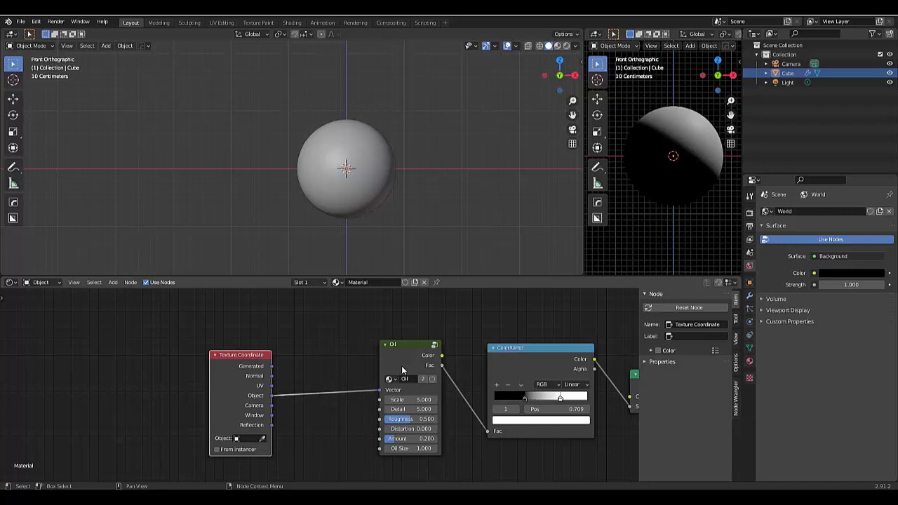
Move the Texture Coordinate and Oil nodes away from the ColorRamp, opening a wide gap between Oil and ColorRamp.
drag(403, 351, 342, 356)
drag(250, 353, 228, 343)
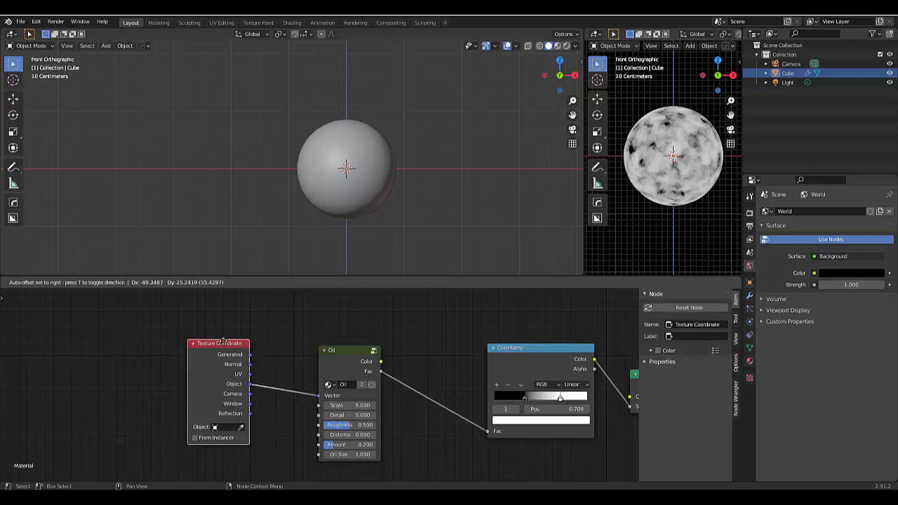
drag(352, 354, 294, 347)
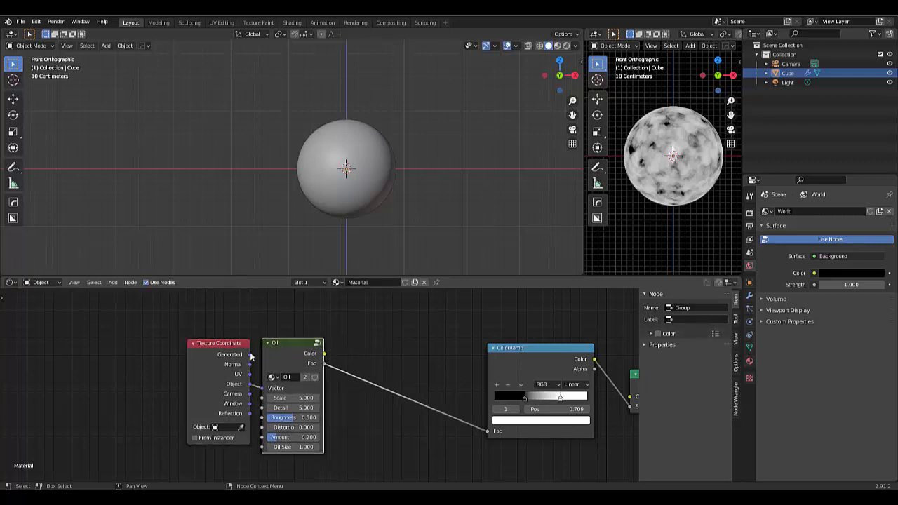
drag(221, 347, 176, 347)
drag(282, 349, 248, 349)
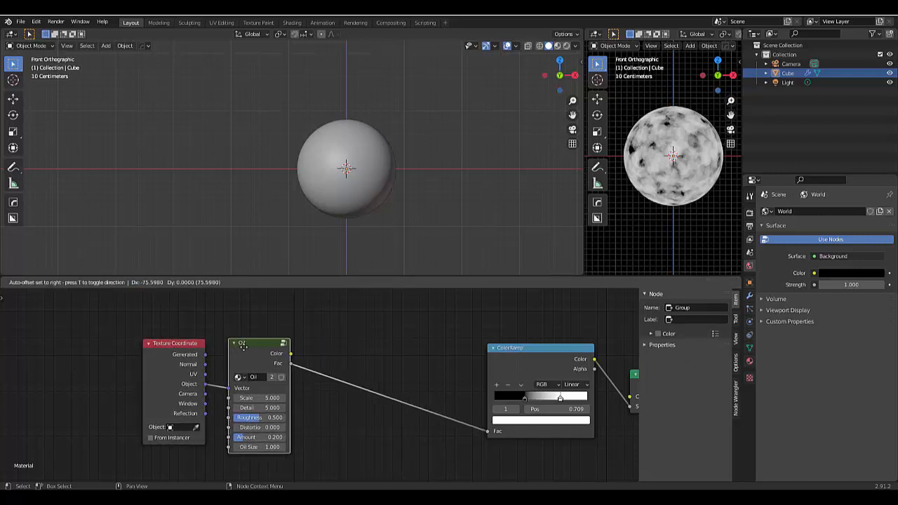
Duplicate the Texture Coordinate and Oil nodes together and place the copies below the originals.
scroll(387, 395, down, 3)
scroll(313, 462, up, 2)
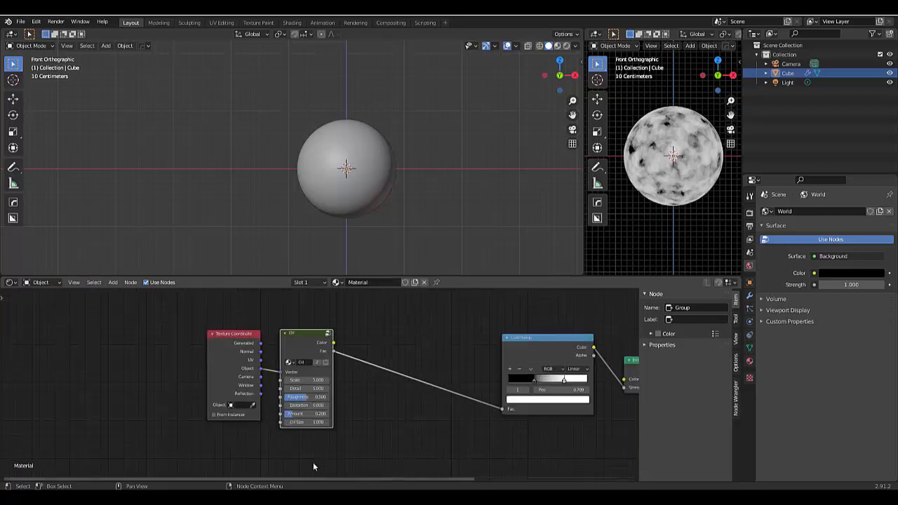
drag(141, 341, 308, 430)
scroll(327, 349, down, 3)
scroll(290, 454, up, 2)
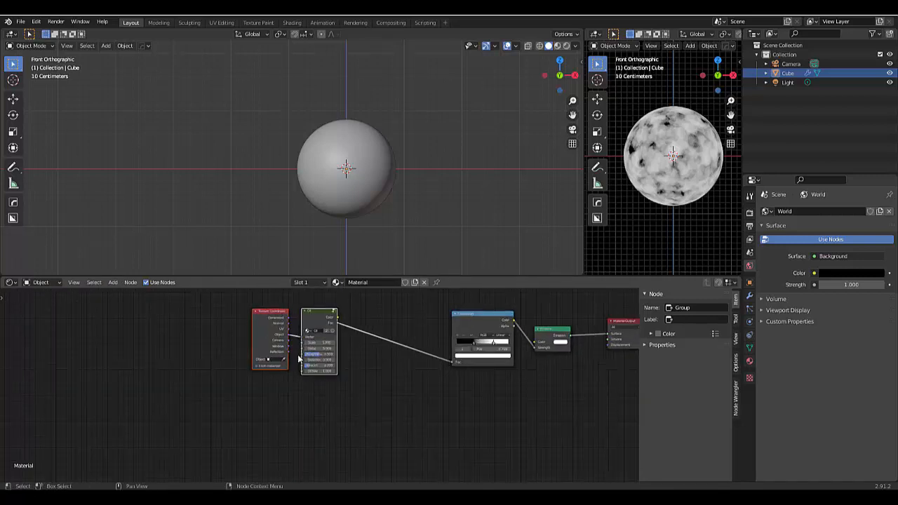
key(shift+d)
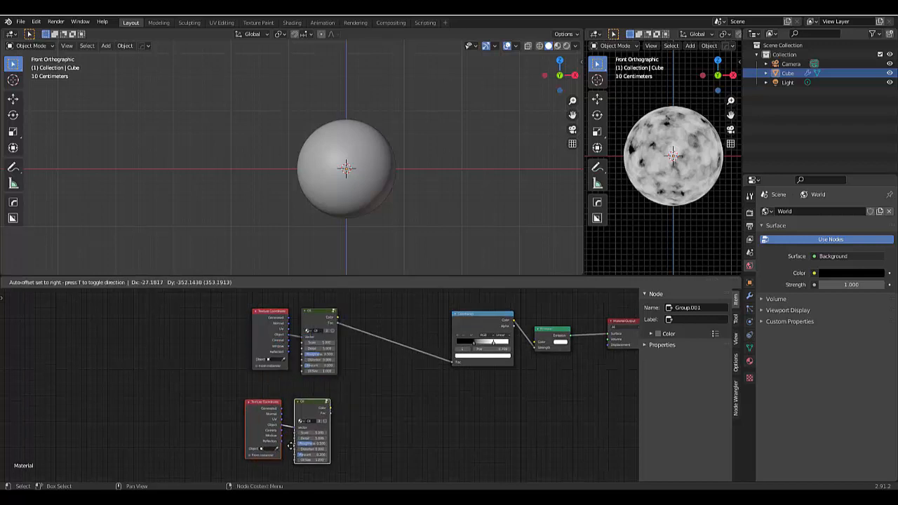
click(306, 469)
Insert a MixRGB node on the link between the original Oil node and the ColorRamp.
key(shift+a)
mouse_move(397, 388)
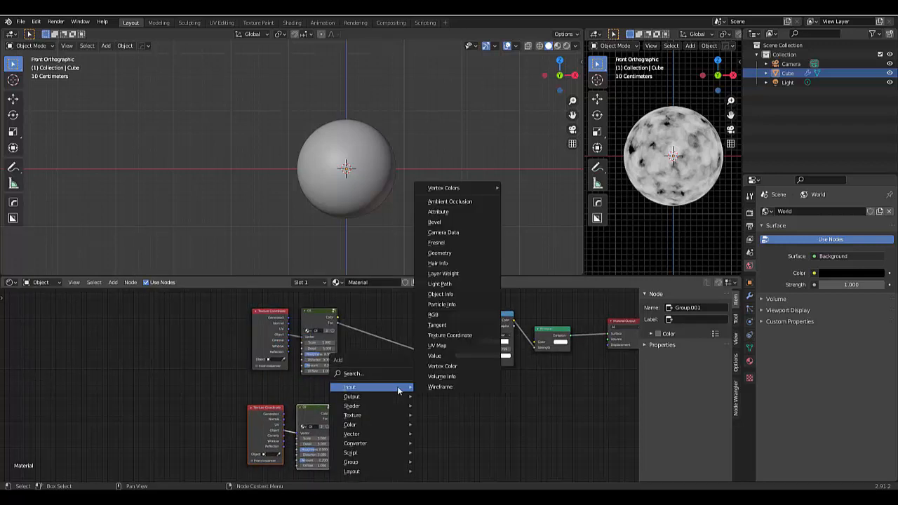
click(384, 373)
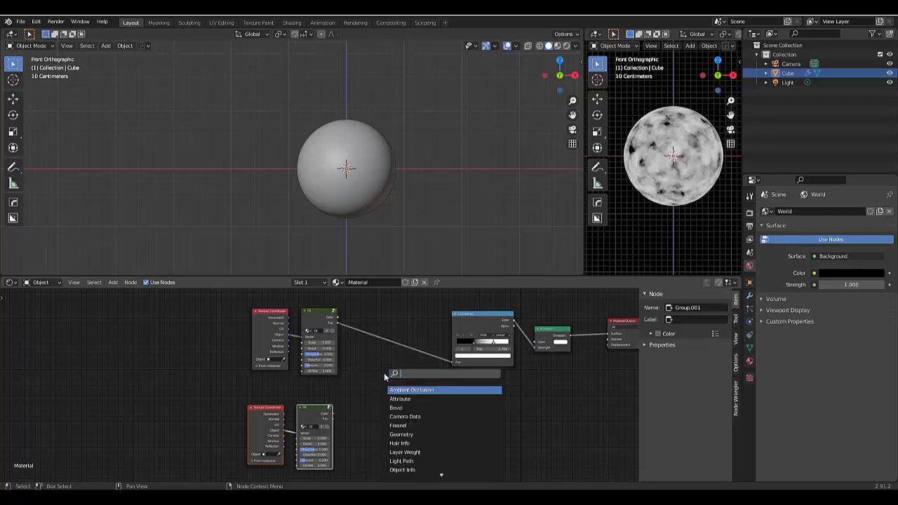
text(mix)
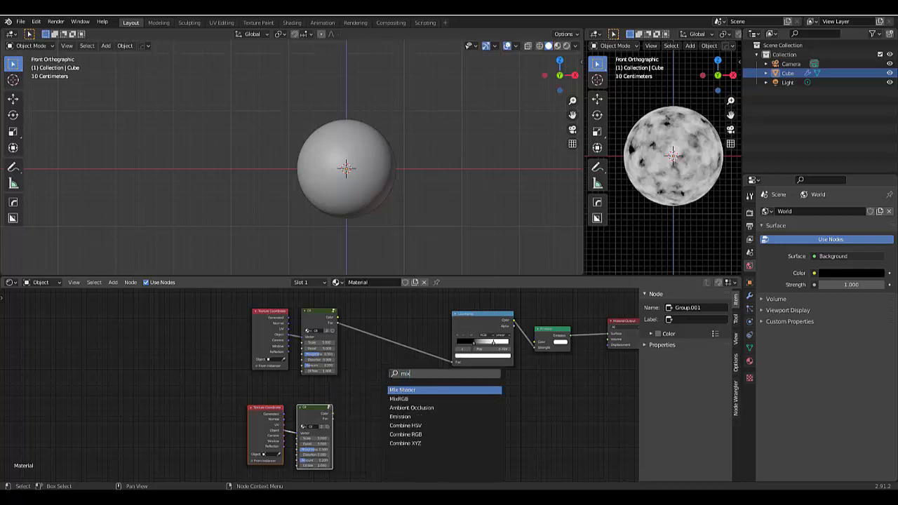
click(419, 398)
click(414, 398)
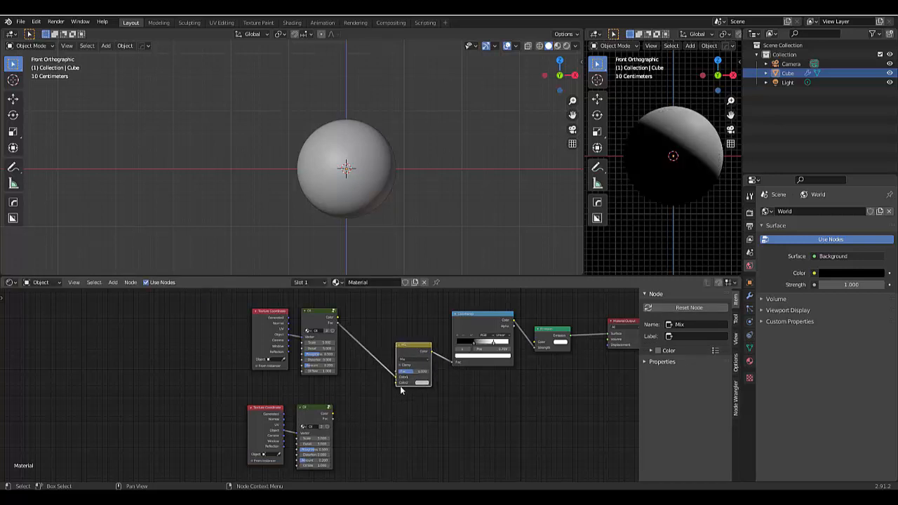
Connect the duplicated Oil node's Color output to the Mix node's Color2 input.
drag(400, 386, 385, 404)
scroll(361, 415, up, 4)
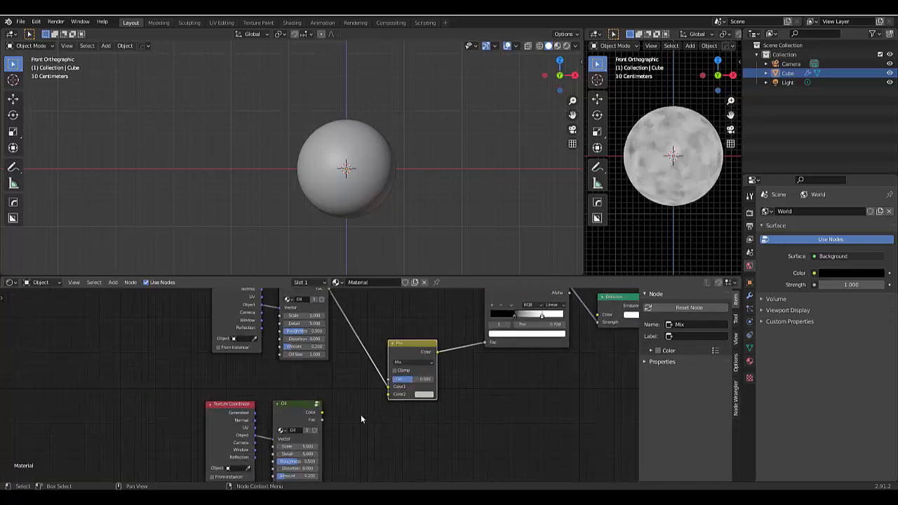
drag(307, 415, 403, 392)
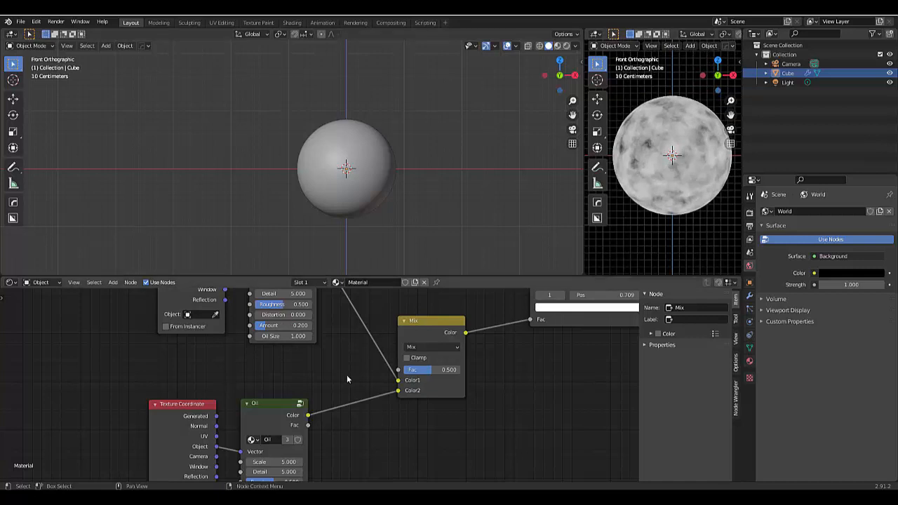
Preview the original Oil node's Color output directly on the rendered sphere.
scroll(364, 427, down, 1)
scroll(302, 302, up, 3)
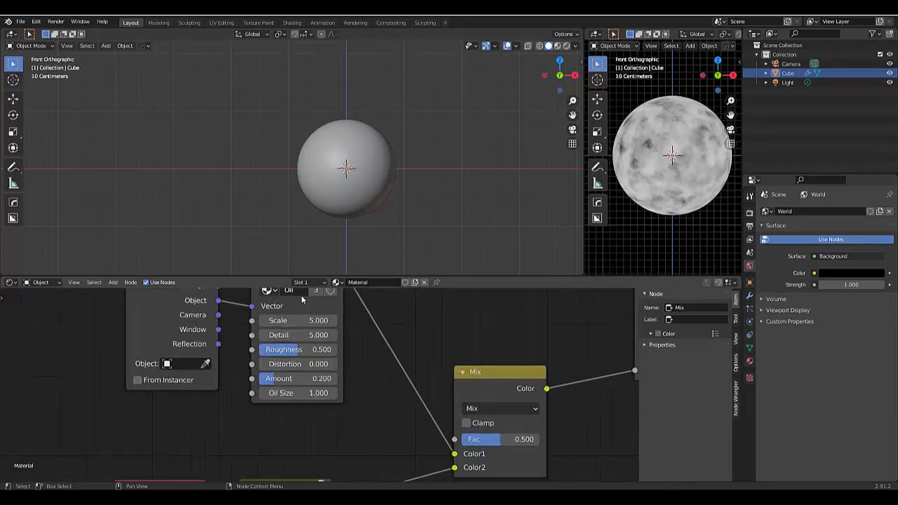
scroll(301, 299, up, 2)
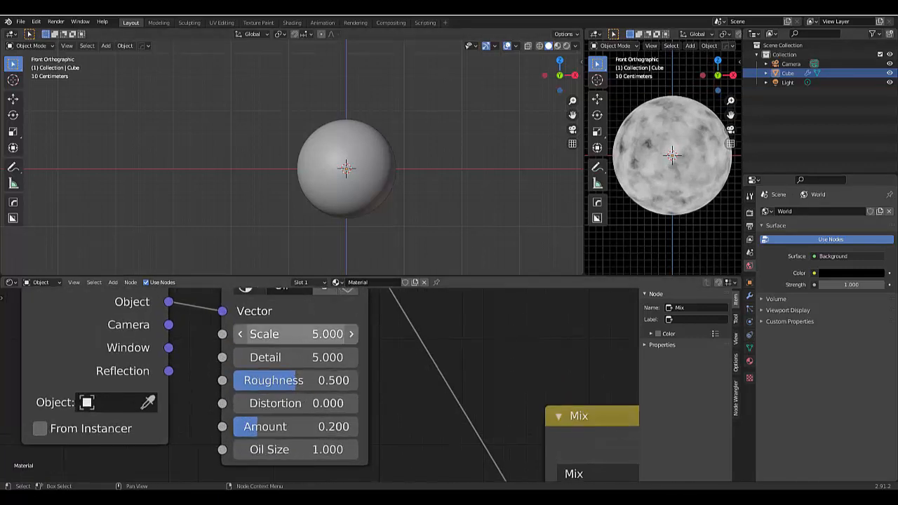
click(336, 333)
key(Return)
scroll(373, 390, down, 5)
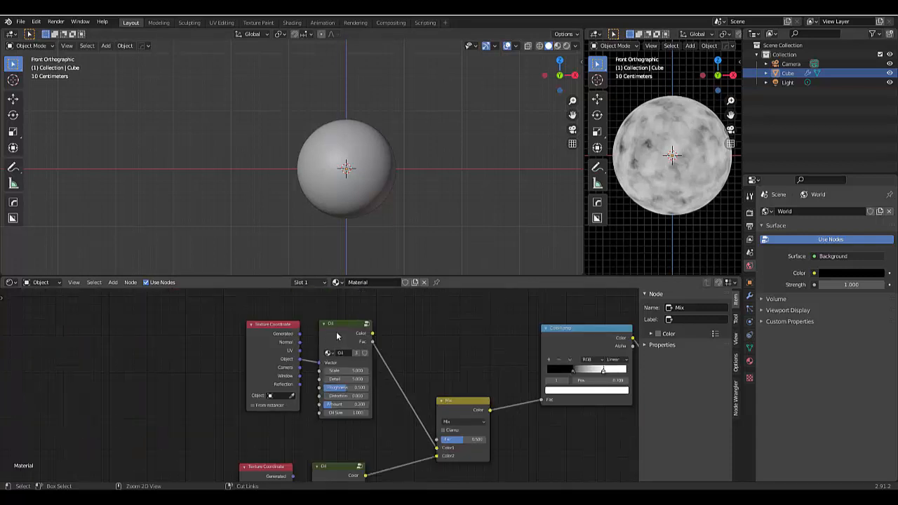
ctrl+shift+click(336, 331)
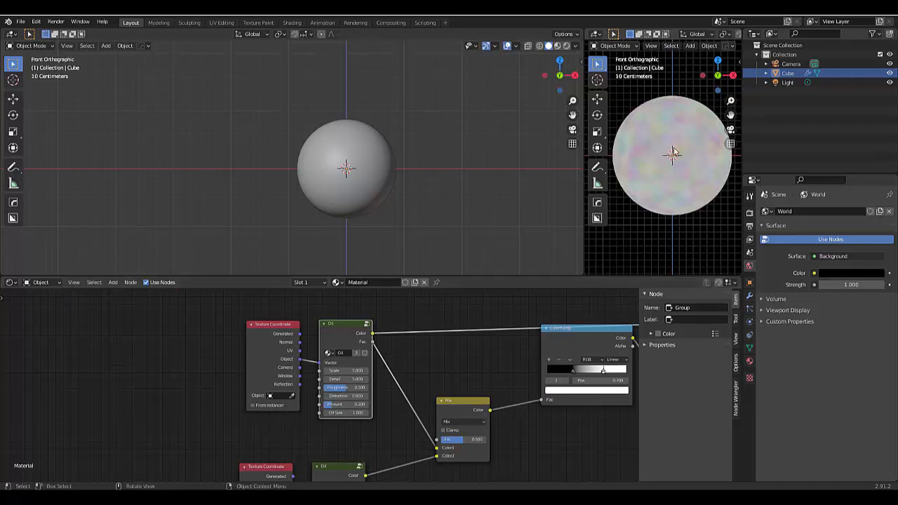
Set the original Oil node's Scale to 9.
scroll(362, 363, up, 3)
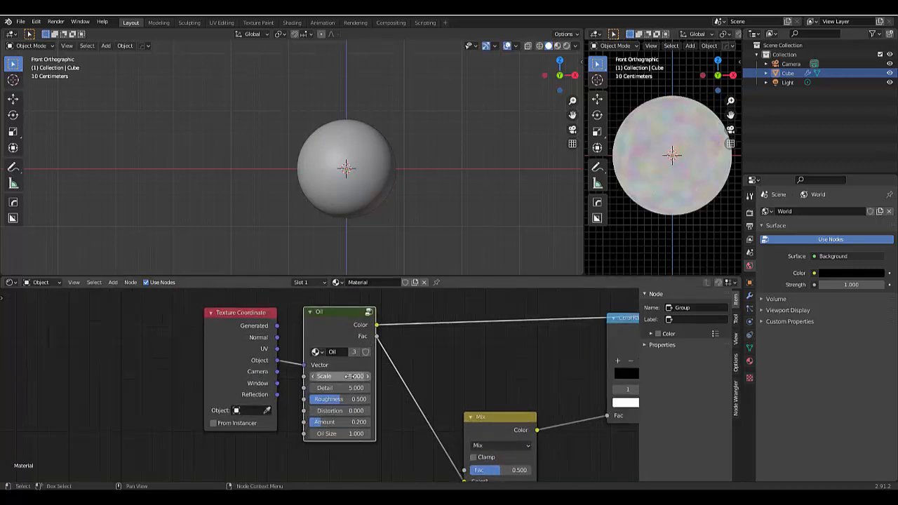
click(337, 376)
text(9)
key(Return)
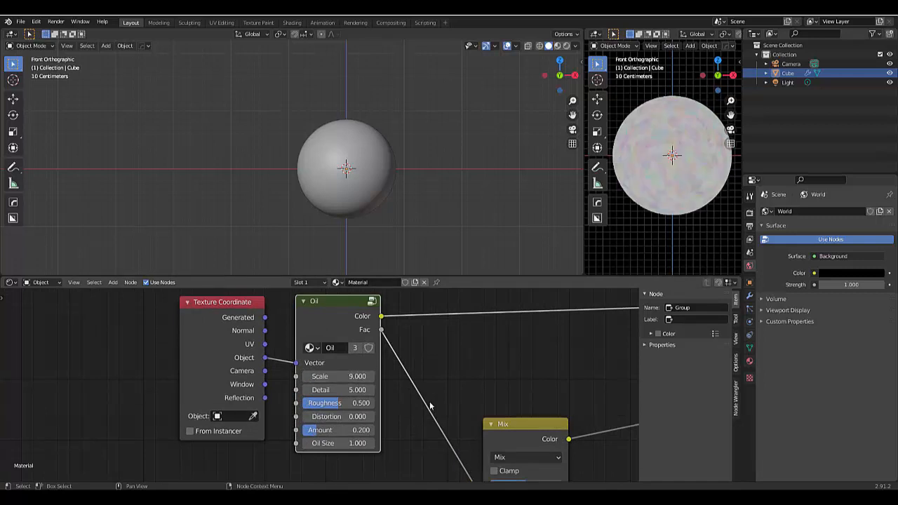
Route the Emission node back to the Material Output so the full material shows on the sphere.
scroll(421, 396, down, 5)
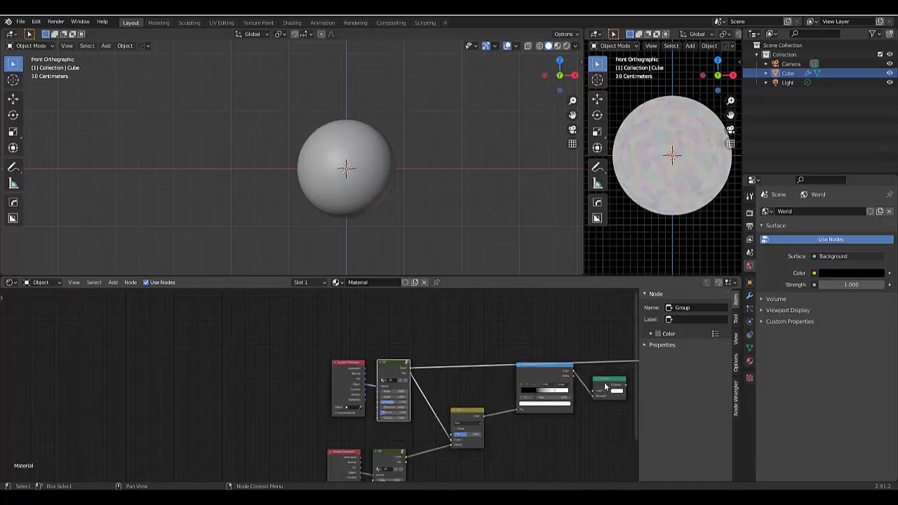
ctrl+shift+click(604, 390)
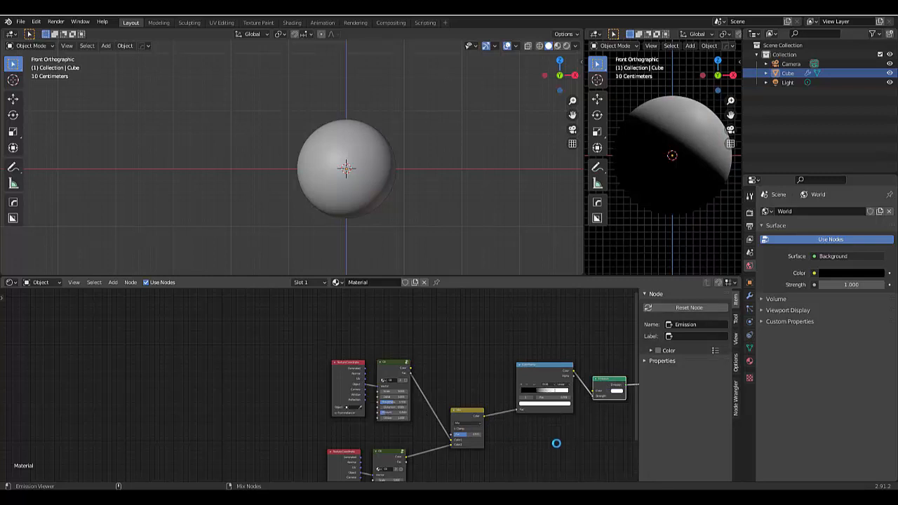
scroll(556, 444, down, 5)
scroll(449, 416, down, 2)
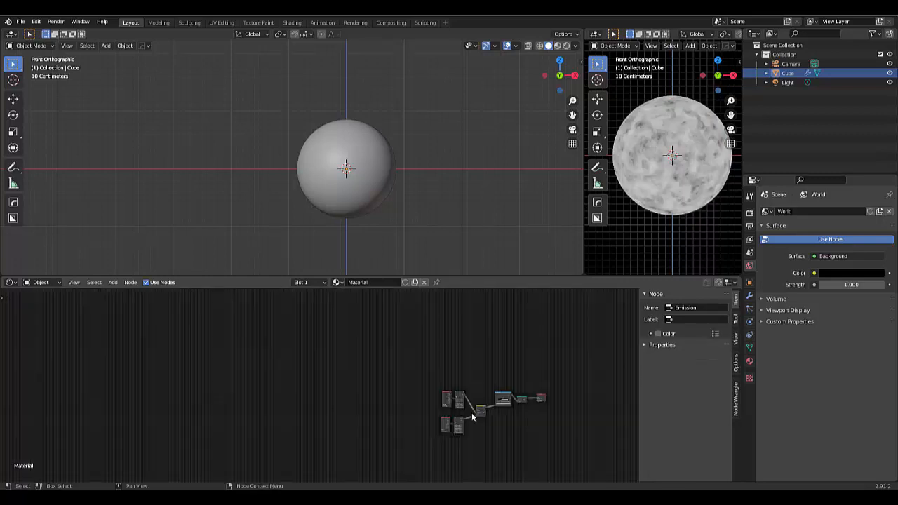
Set the original Oil node's Distortion to 0.7.
scroll(471, 412, up, 8)
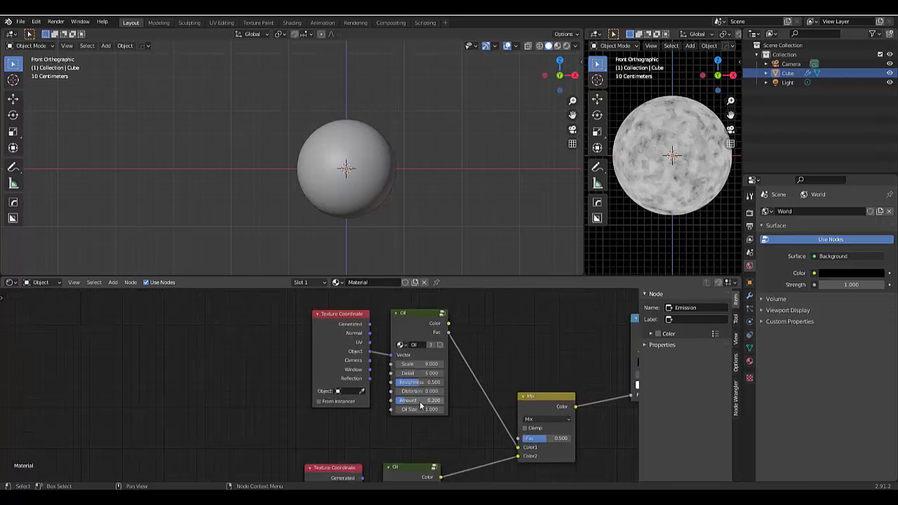
scroll(421, 405, up, 3)
scroll(426, 375, up, 1)
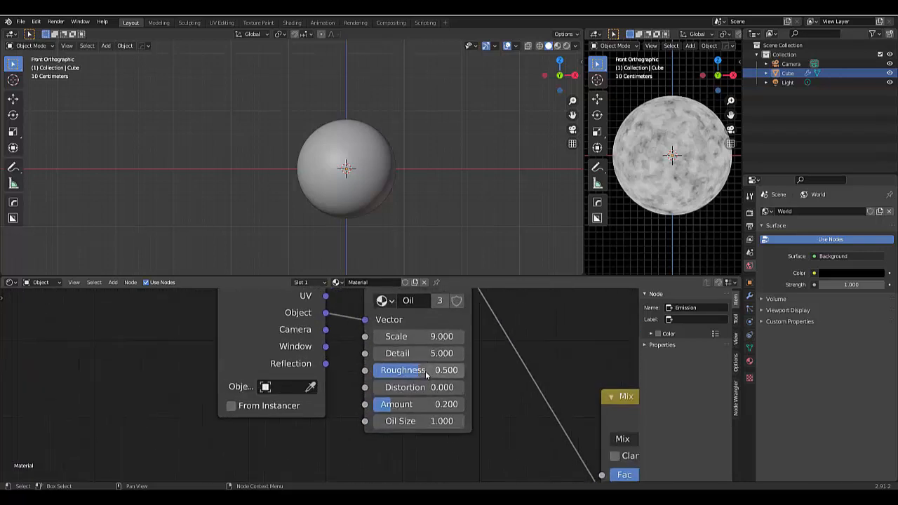
scroll(426, 375, up, 1)
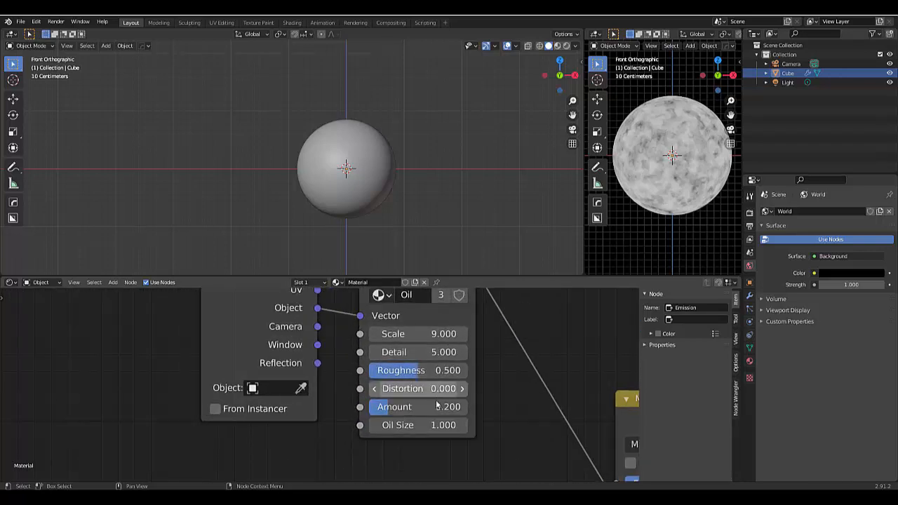
click(421, 389)
text(0.0)
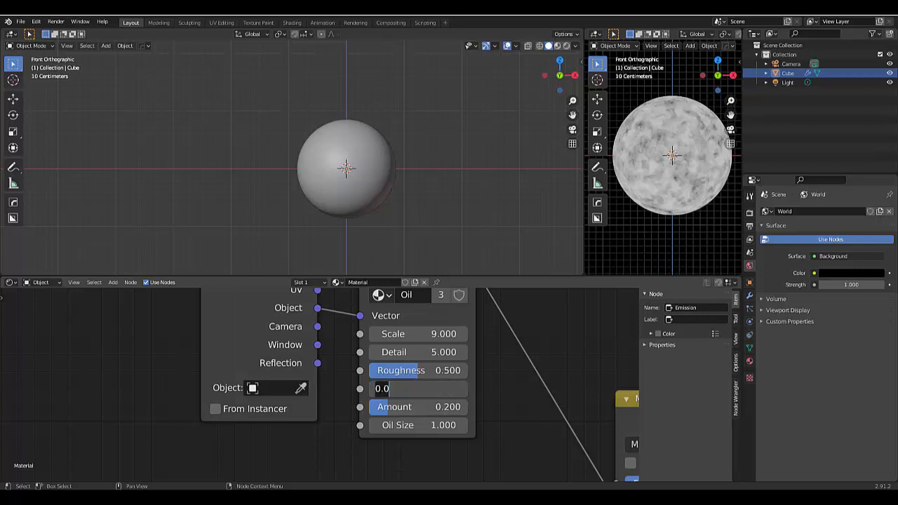
key(BackSpace)
text(7)
key(Return)
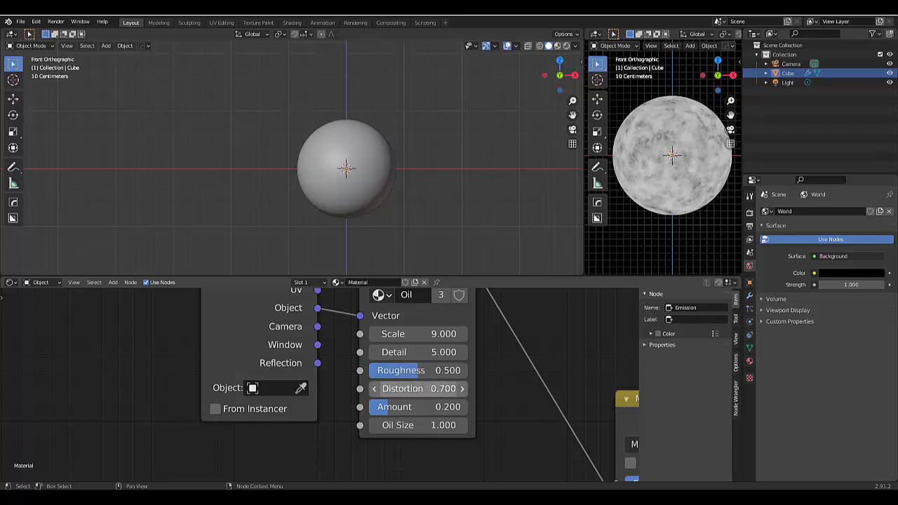
Set the original Oil node's Oil Size to 1.5 and its Amount to 0.3.
click(425, 425)
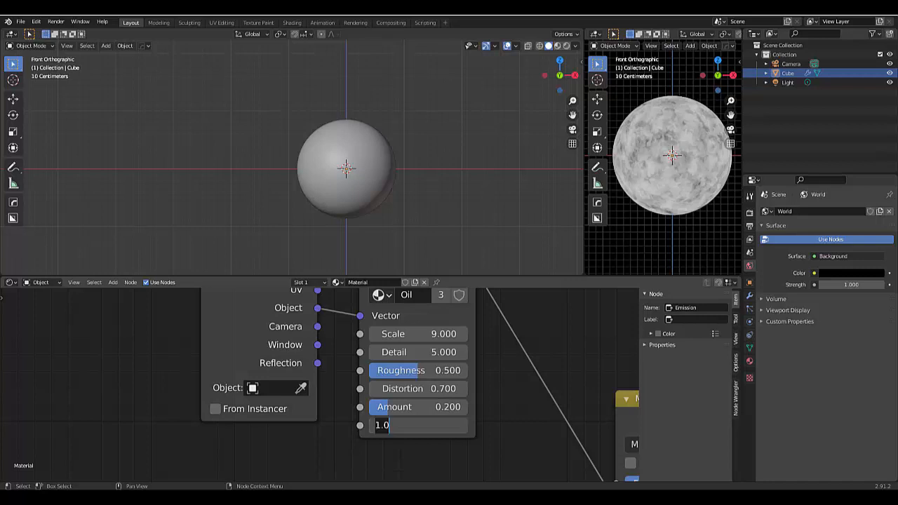
text(1.5)
key(Return)
scroll(424, 426, up, 1)
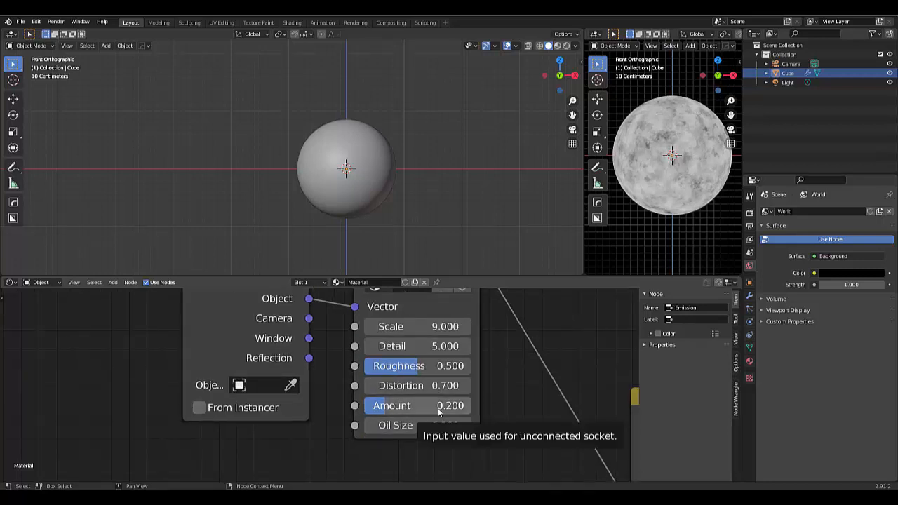
click(440, 413)
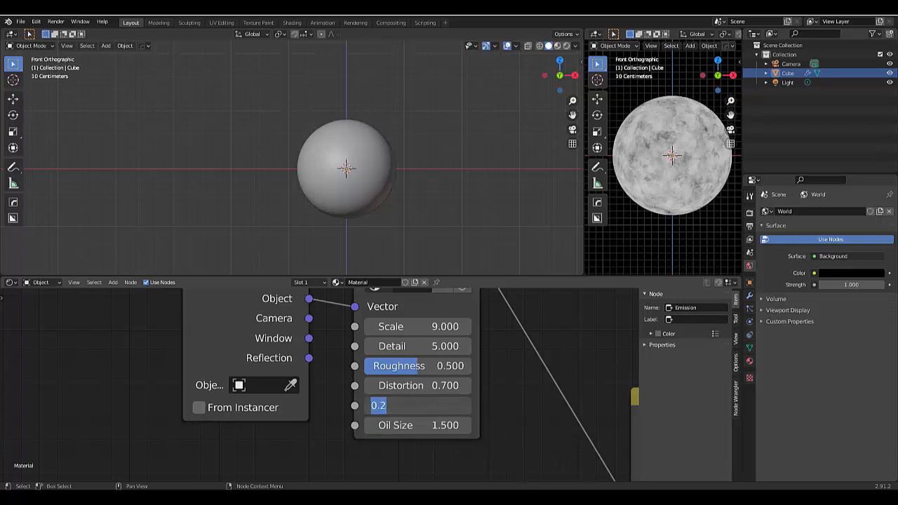
text(0.3)
key(Return)
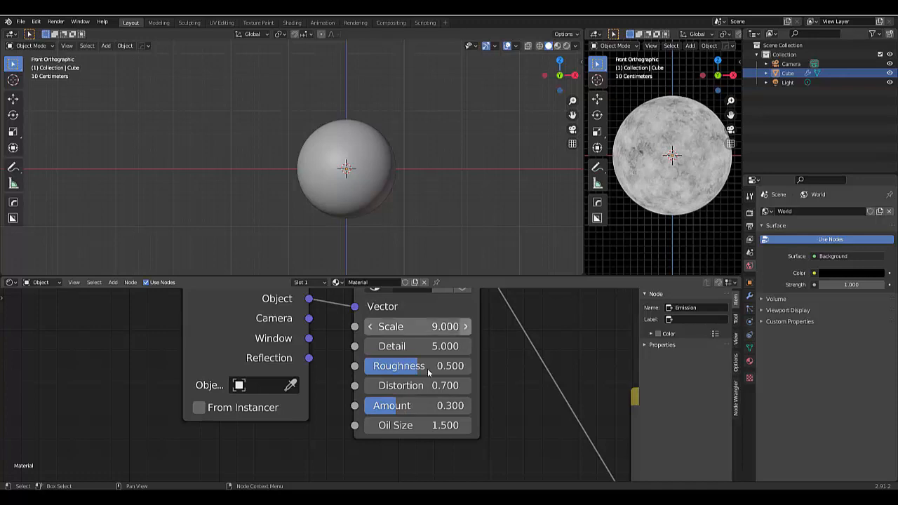
Set the second Oil node's Distortion to 1.5 and its Scale to 4.
scroll(436, 320, down, 4)
scroll(437, 320, down, 3)
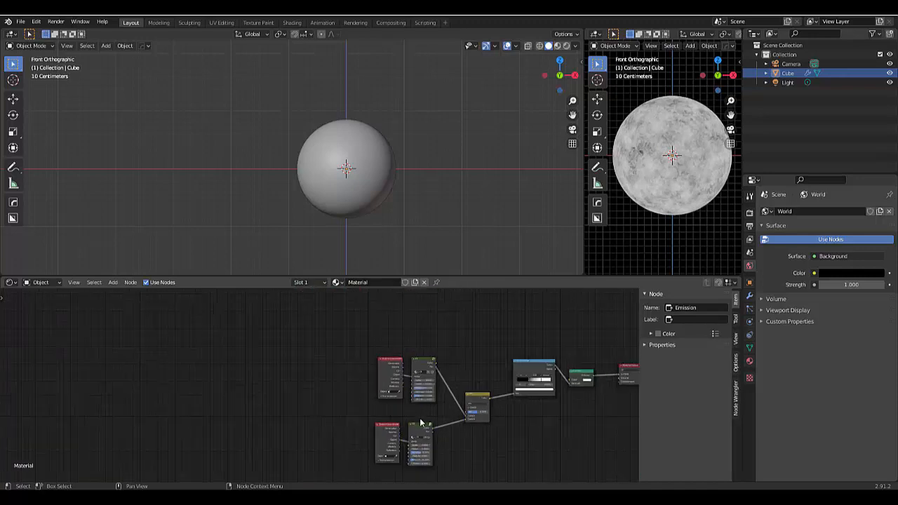
scroll(421, 474, up, 2)
scroll(421, 473, up, 5)
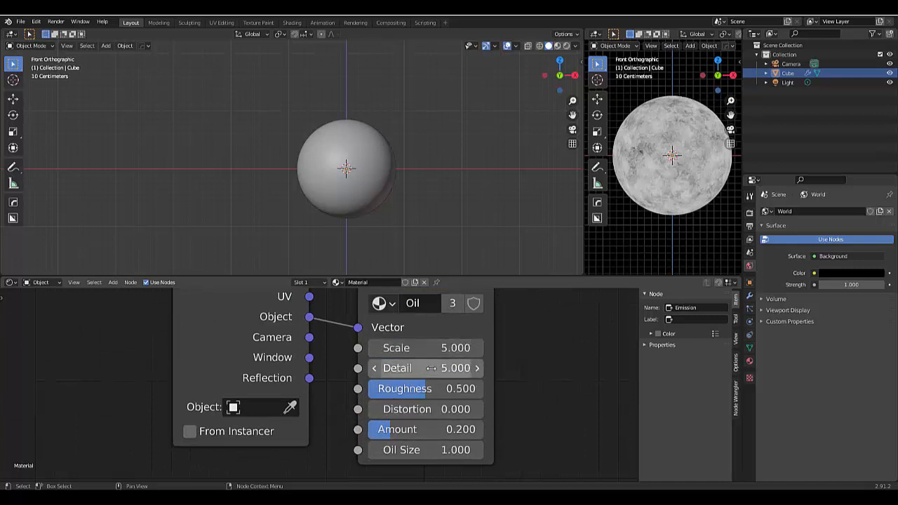
click(452, 413)
text(1.5)
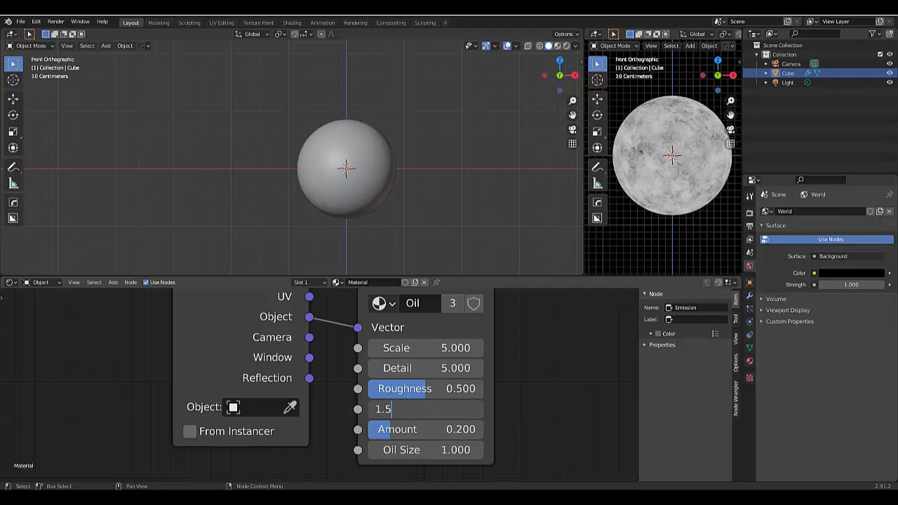
key(Return)
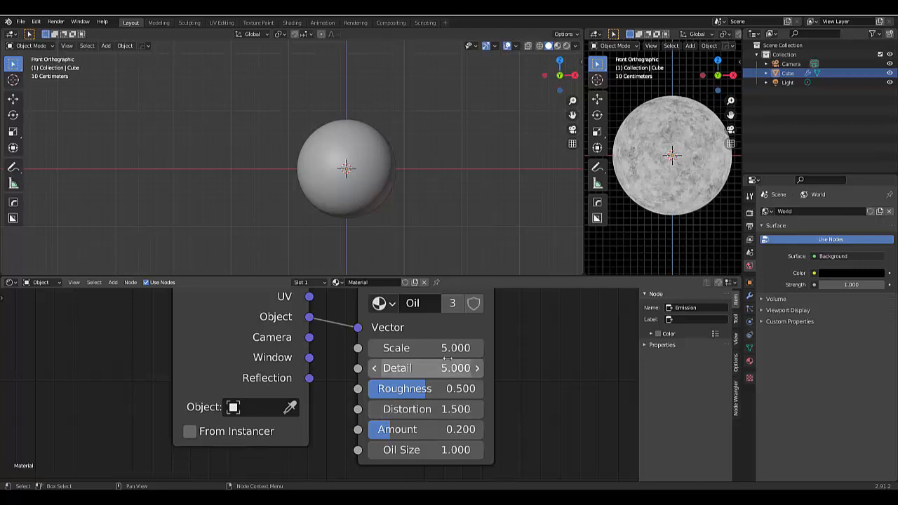
click(421, 348)
text(4)
key(Return)
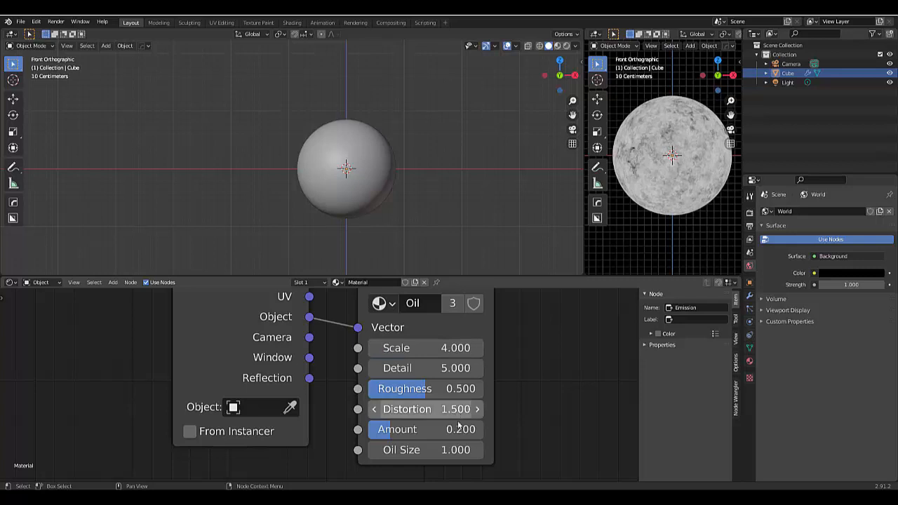
Set the second Oil node's Oil Size to 0.8 and its Amount to 0.35.
click(449, 452)
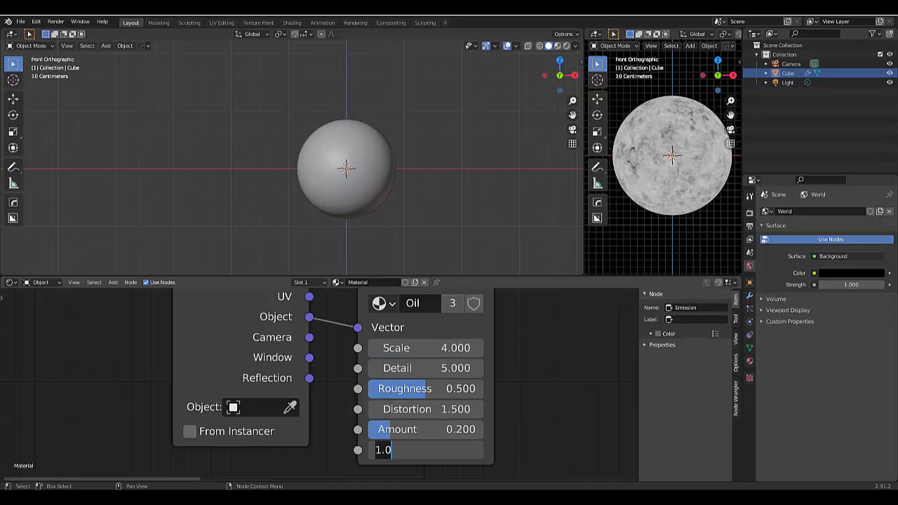
text(.8)
key(Return)
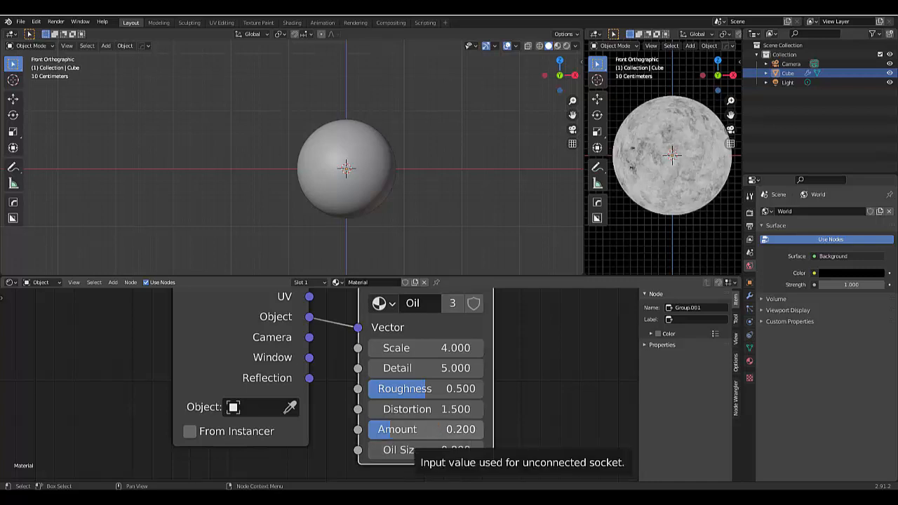
click(435, 429)
text(0.35)
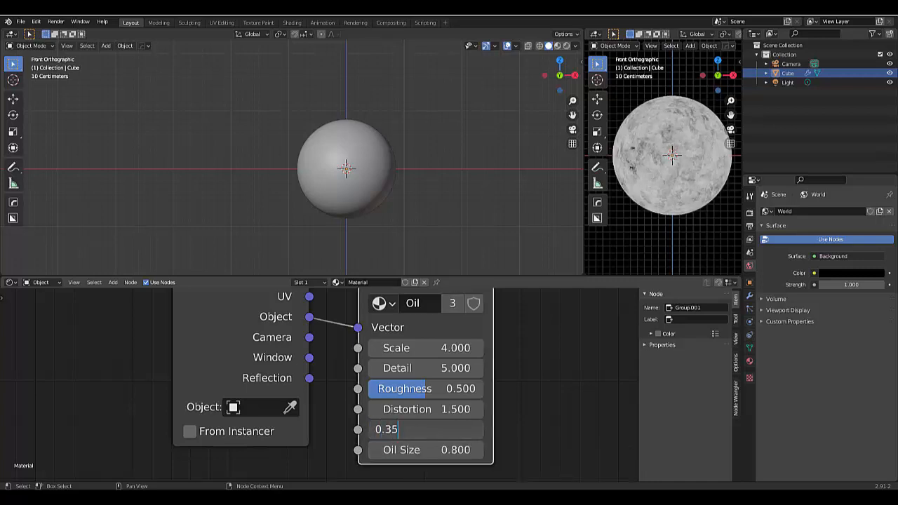
key(Return)
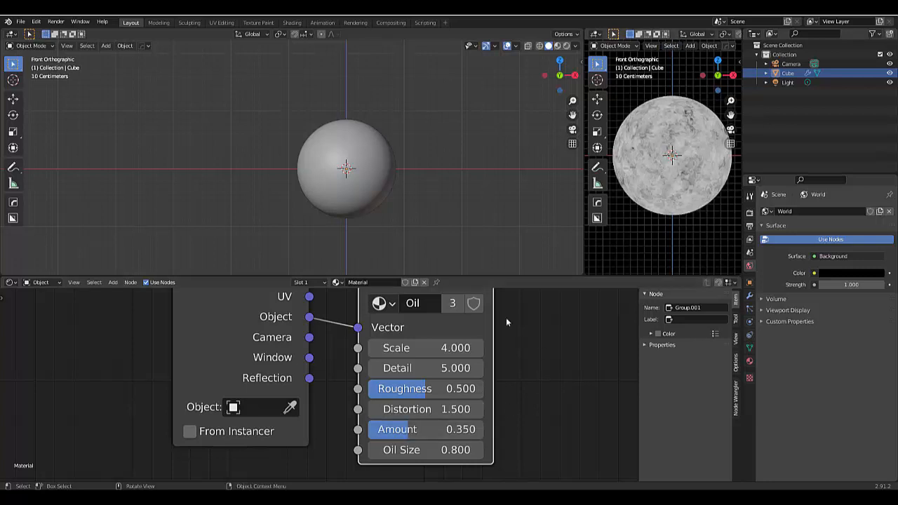
Create a new collection in the scene and name it "Texture coordinates".
scroll(582, 406, down, 2)
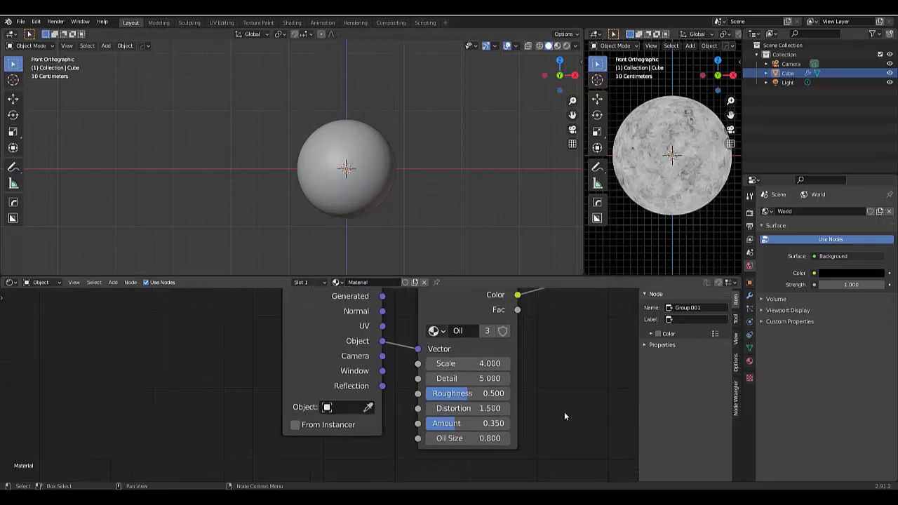
scroll(564, 413, down, 2)
scroll(405, 407, down, 2)
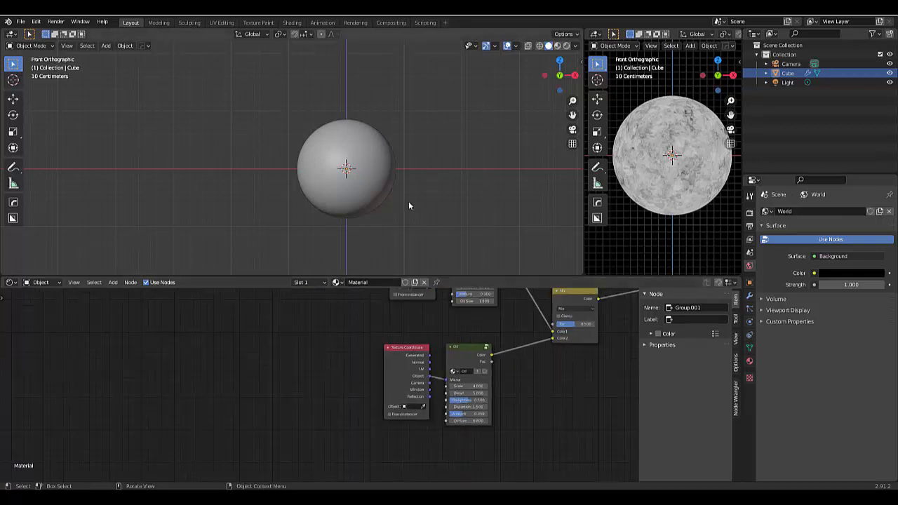
scroll(423, 208, down, 4)
scroll(367, 179, up, 2)
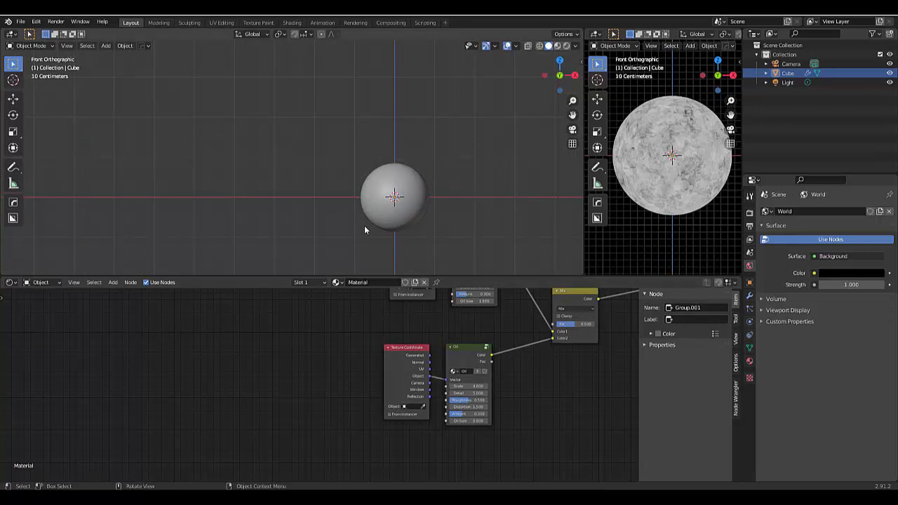
right_click(761, 116)
click(786, 114)
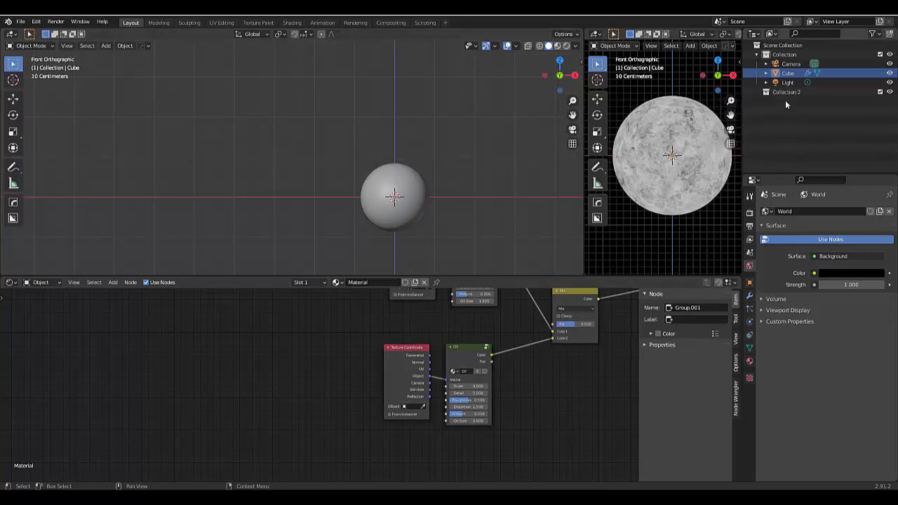
click(785, 95)
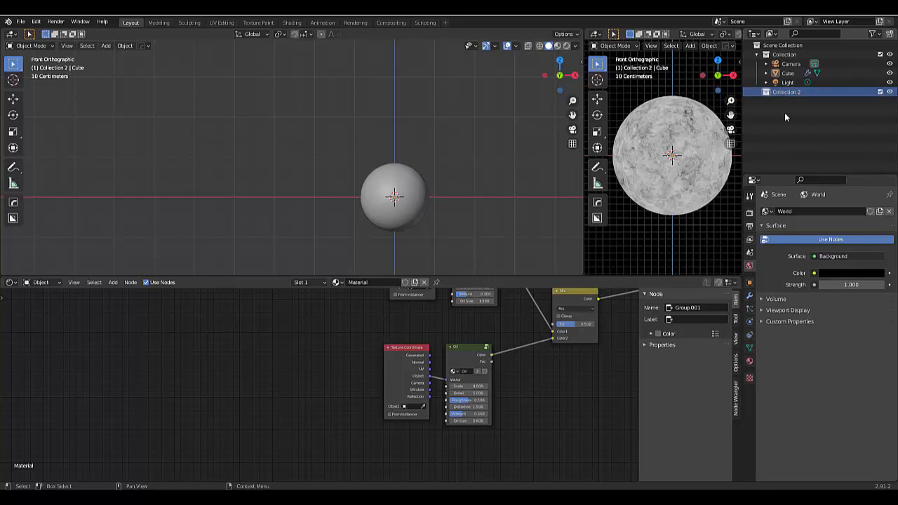
double_click(789, 91)
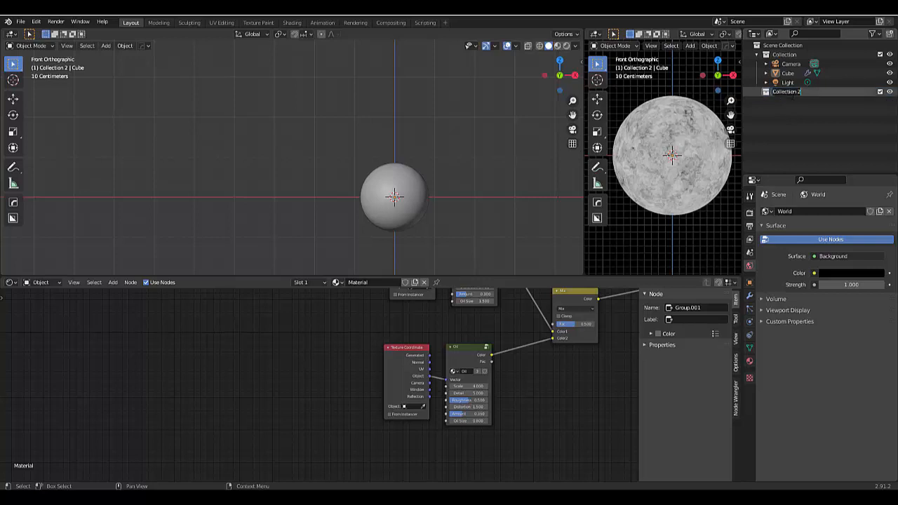
key(ctrl+a)
key(BackSpace)
text(coordinates)
key(Return)
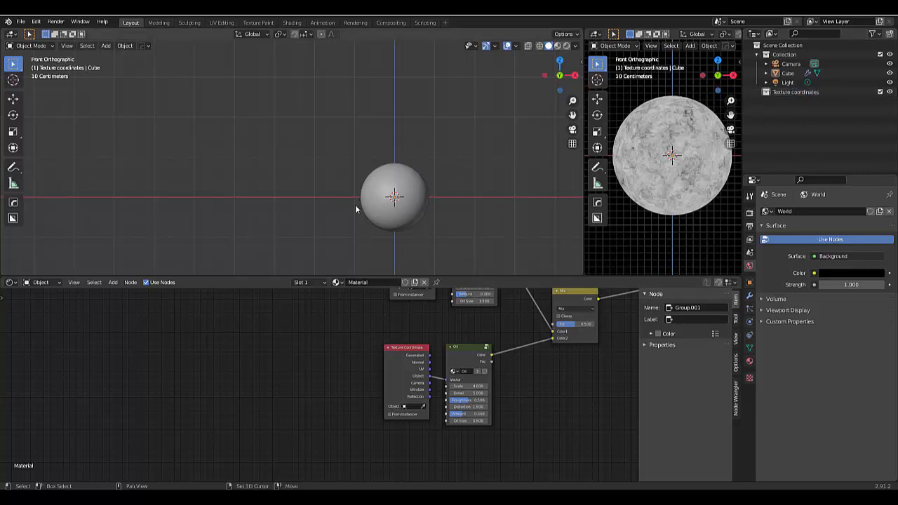
Add a plain axes empty at the sphere's centre inside the Texture coordinates collection.
key(shift+a)
mouse_move(329, 213)
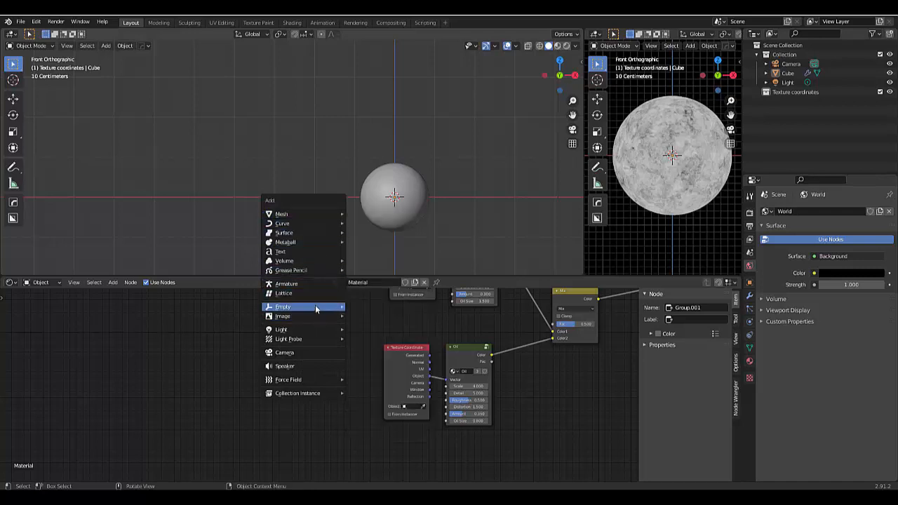
mouse_move(315, 306)
click(360, 305)
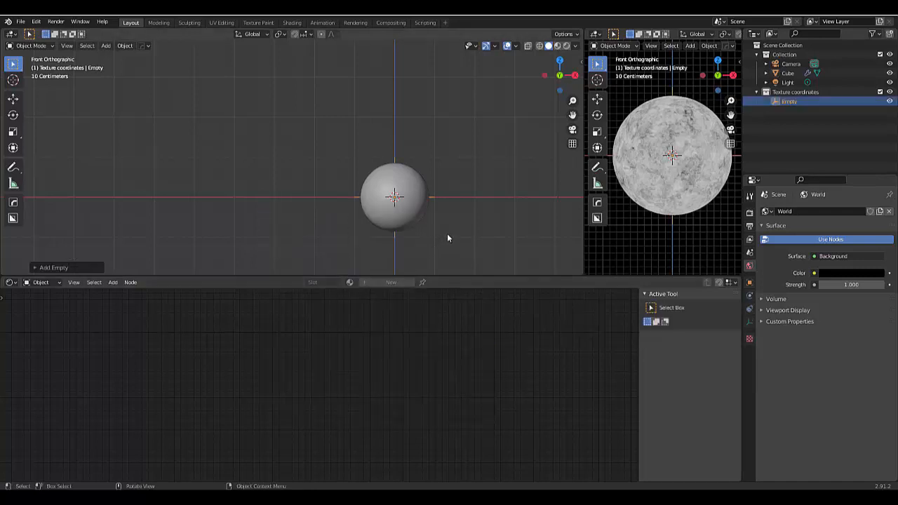
Move the empty -10 m along the X axis, away from the sphere.
scroll(453, 231, down, 5)
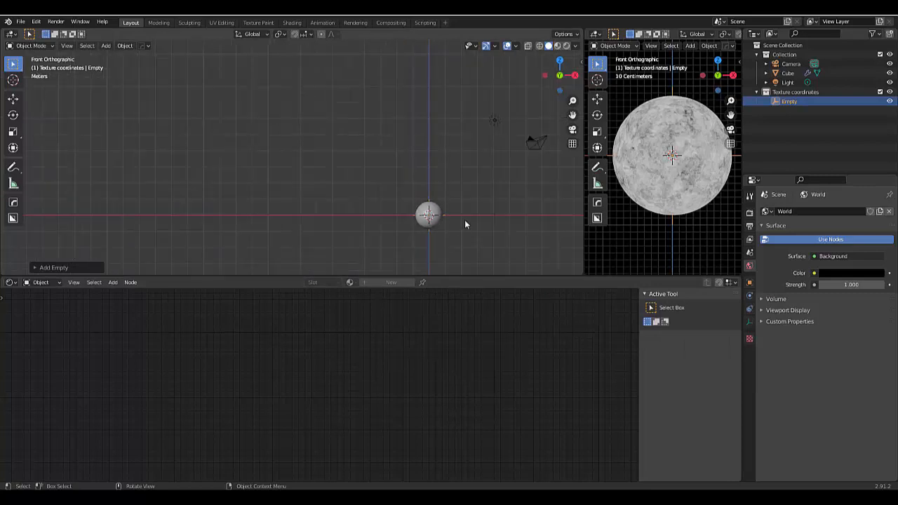
key(g)
key(x)
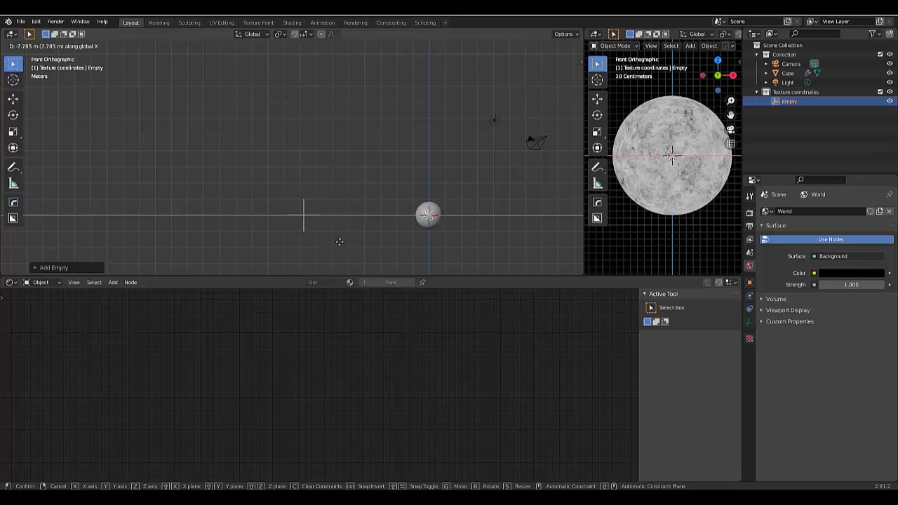
text(-10)
key(Return)
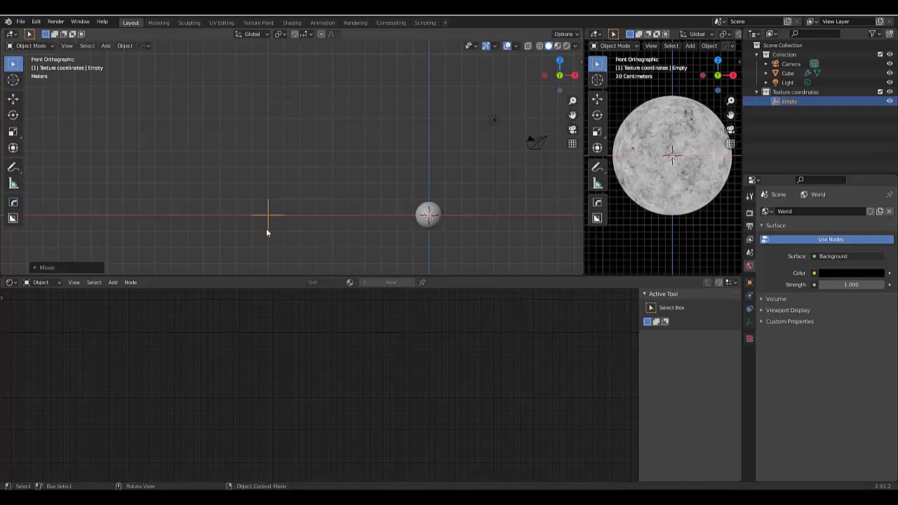
Try to apply all transforms to the moved empty.
scroll(284, 221, up, 5)
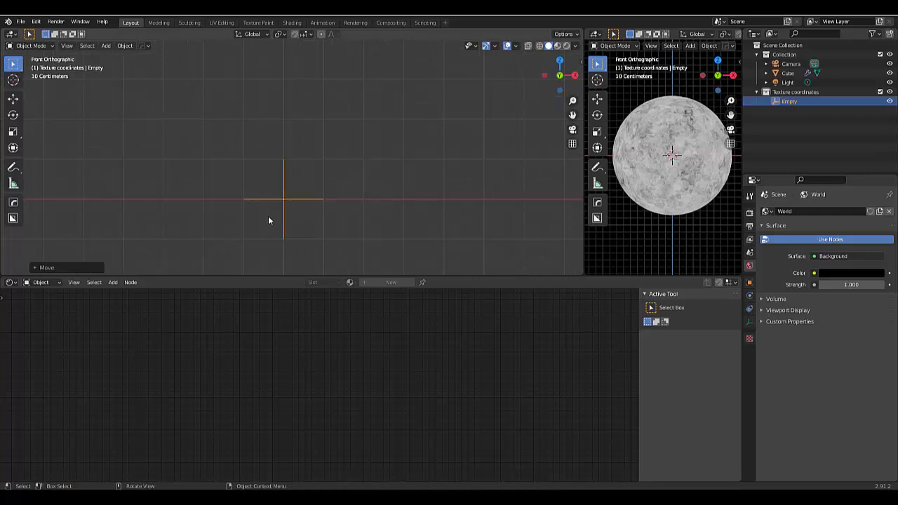
key(ctrl+a)
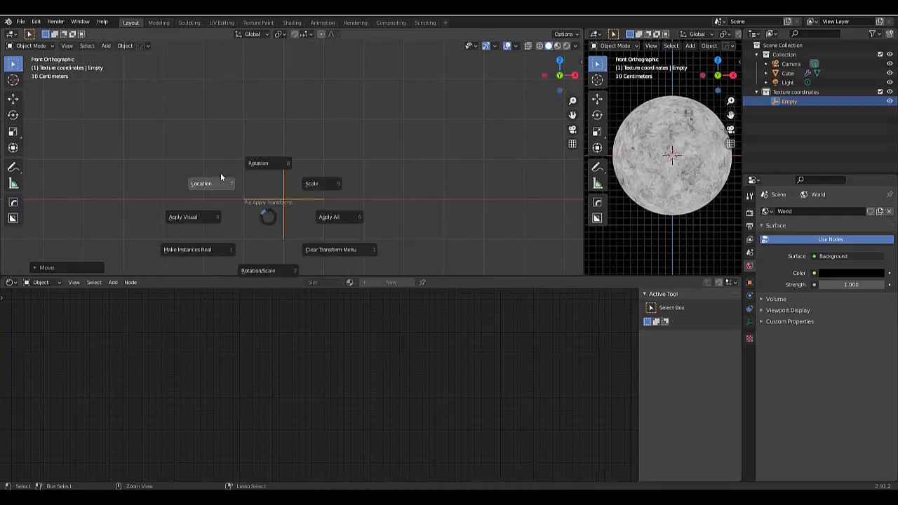
click(313, 218)
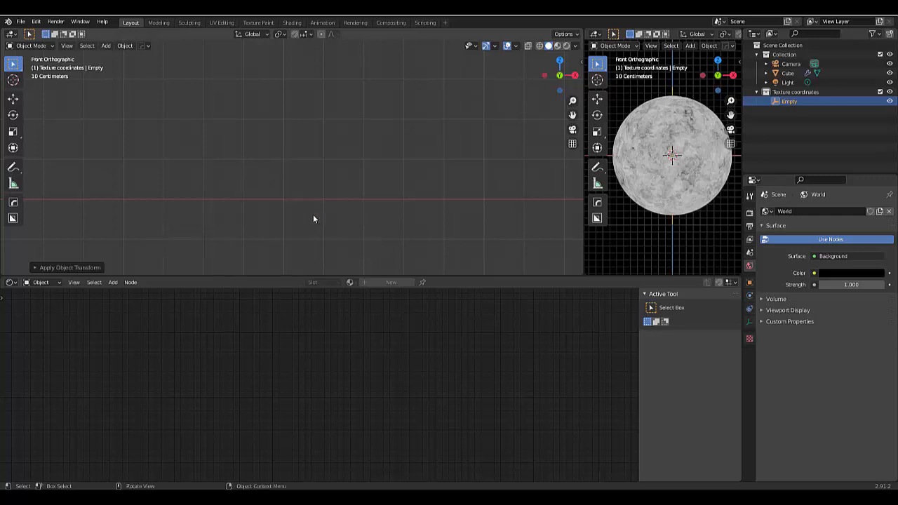
key(ctrl+z)
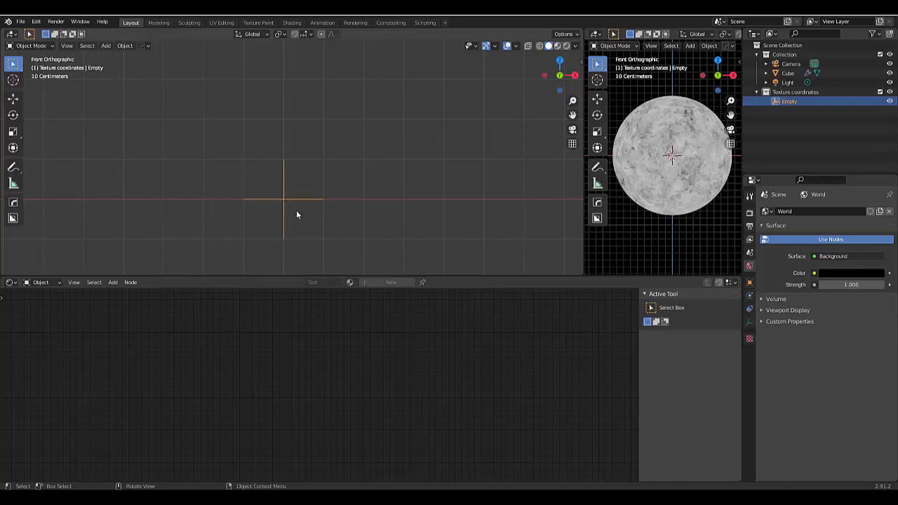
Duplicate the empty in place, keeping the copy at the same position as the original.
scroll(274, 204, down, 3)
right_click(274, 203)
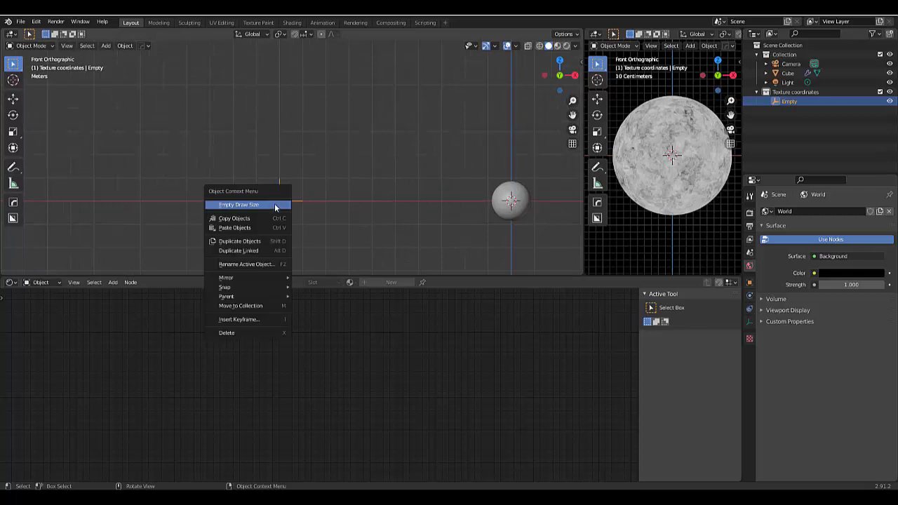
scroll(280, 218, up, 3)
right_click(272, 202)
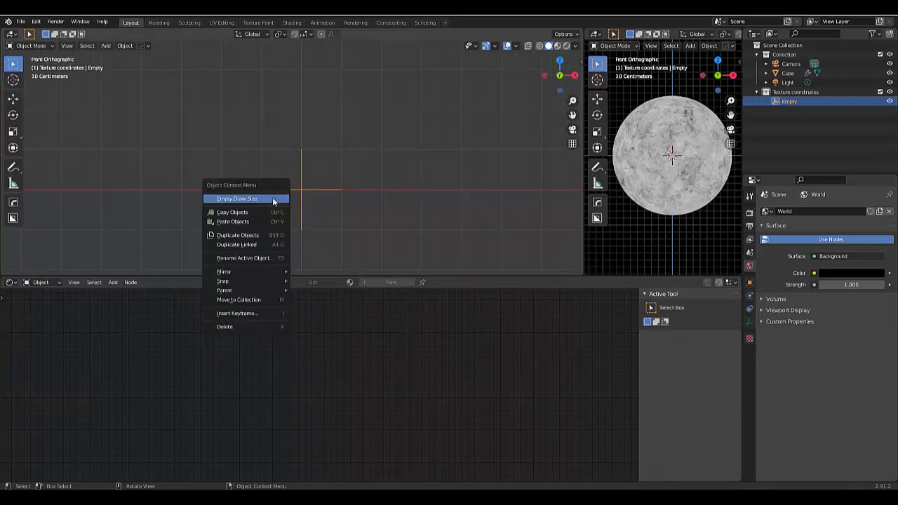
key(shift+d)
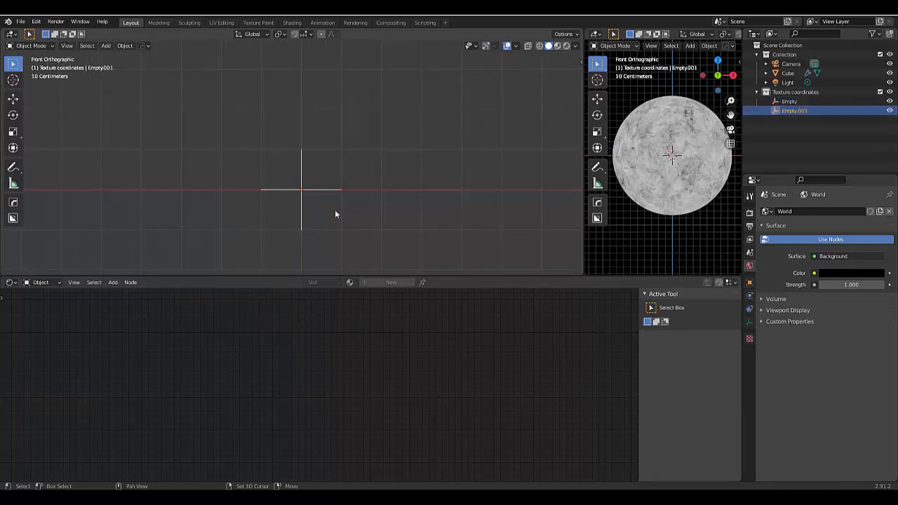
click(340, 213)
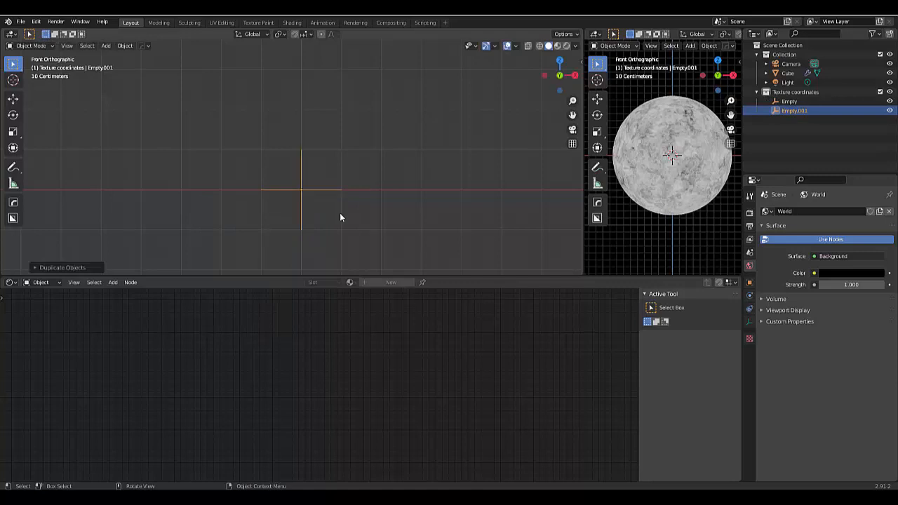
Rename the original empty in the Texture coordinates collection as "Texture coordinate setup".
click(791, 102)
text(Te)
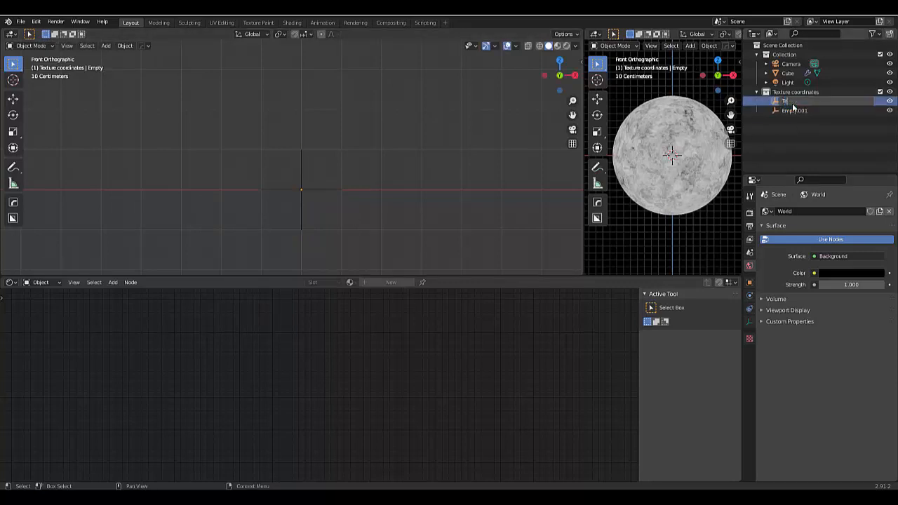
text(xture coordinate setup)
key(Return)
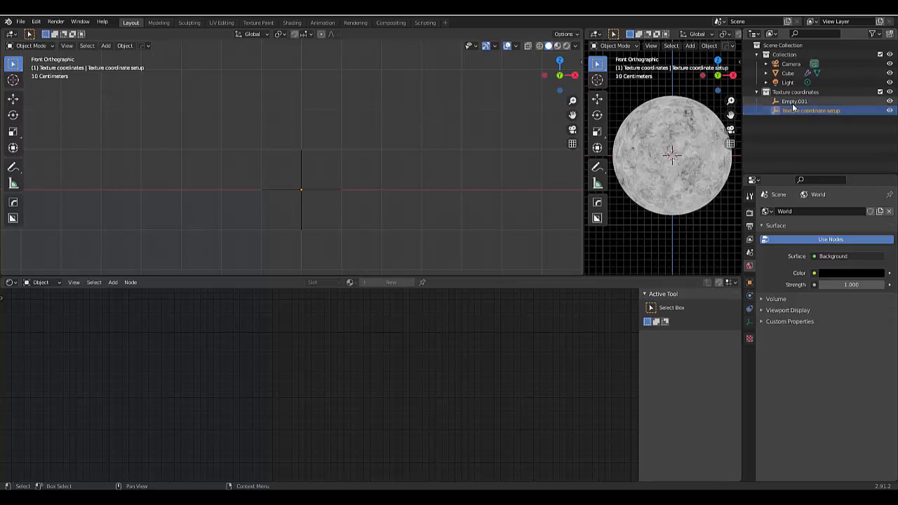
Rename the duplicated empty in the Texture coordinates collection as "Texture coordinate lever".
double_click(793, 102)
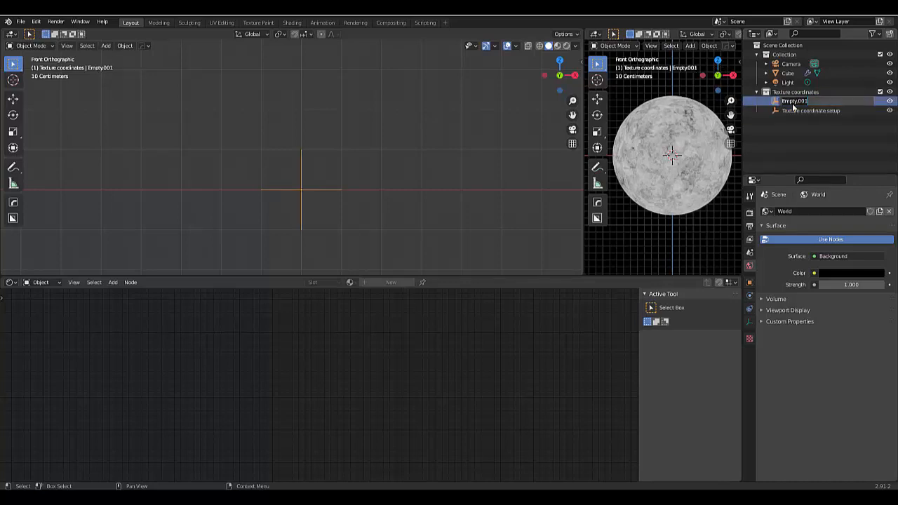
text(Texture coordinate lever)
key(Return)
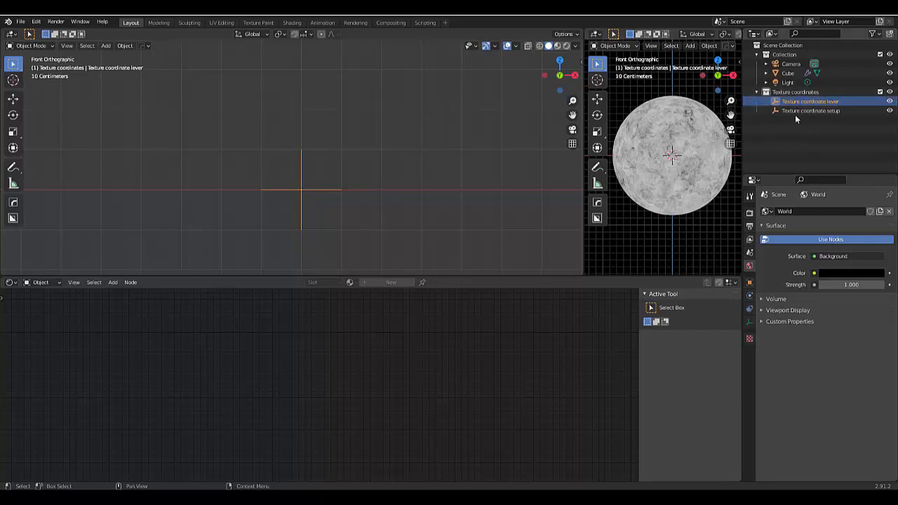
Select the sphere and rename the object as "Sun".
click(673, 177)
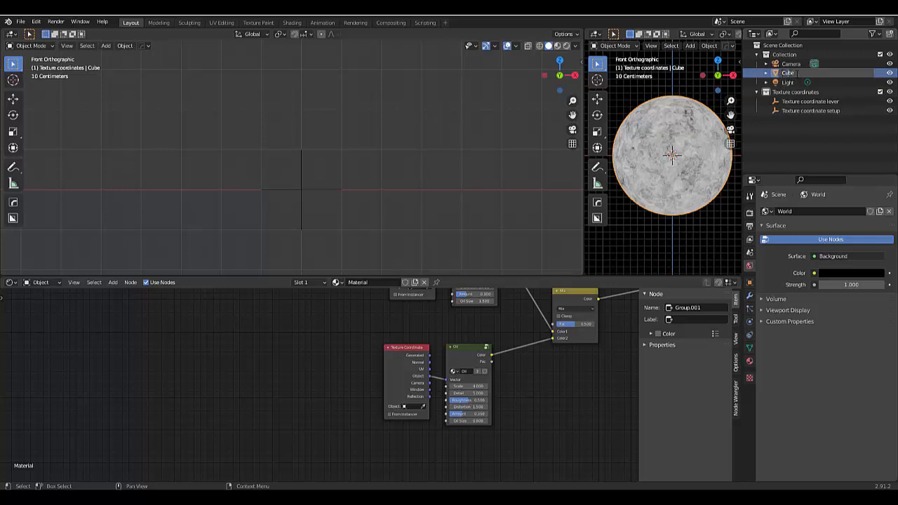
double_click(797, 73)
text(Sun)
key(Return)
Create a new collection named "Hero object" and move the Sun object into it.
right_click(800, 132)
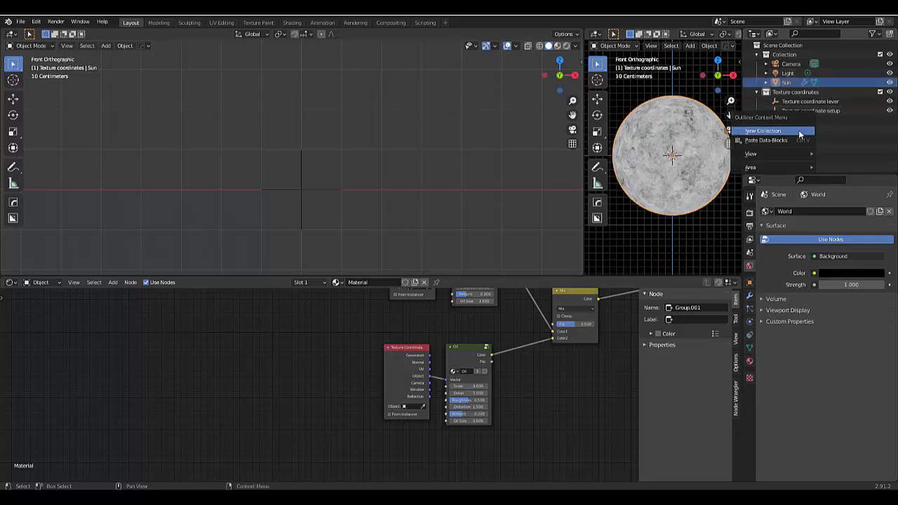
click(799, 131)
click(792, 121)
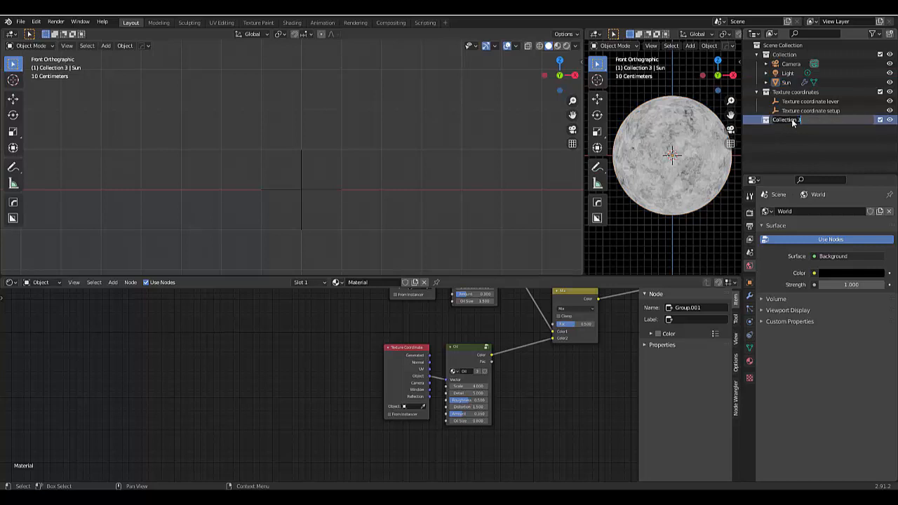
double_click(792, 120)
text(Hero object)
key(Return)
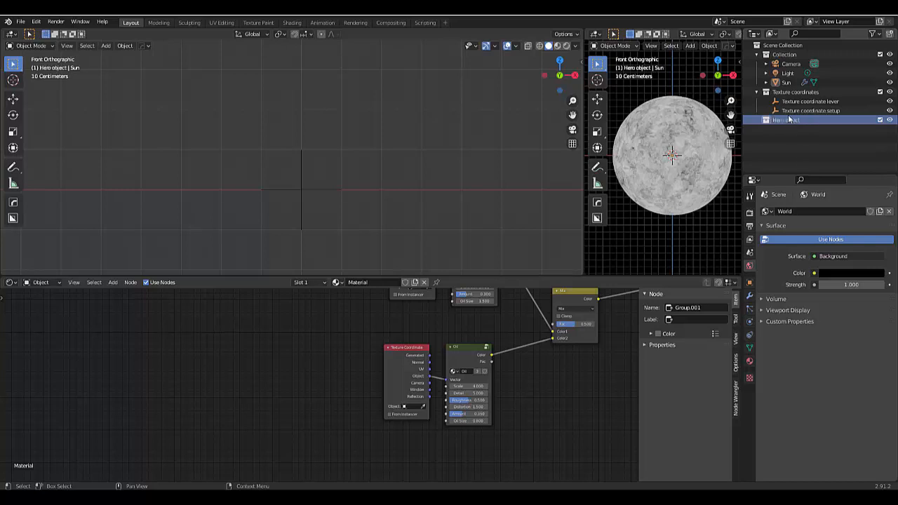
click(788, 82)
drag(790, 83, 795, 119)
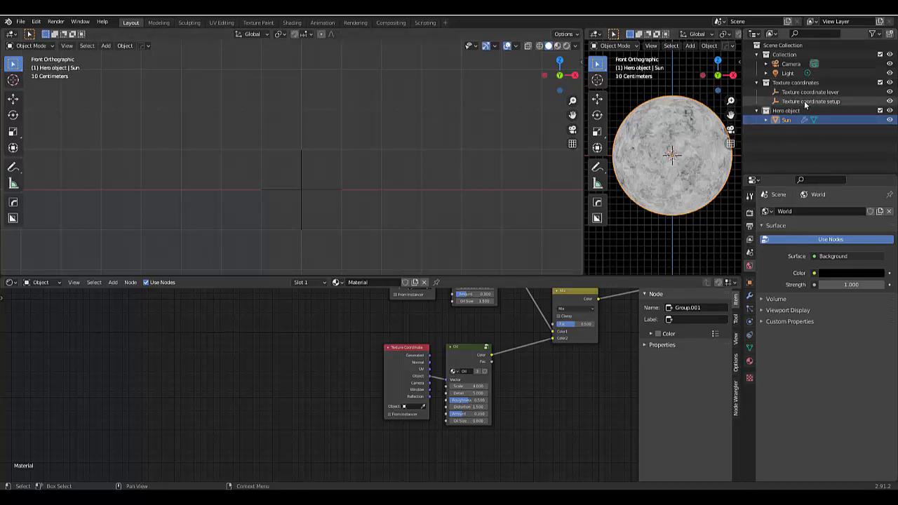
Assign the "Texture coordinate setup" empty as the object of the Texture Coordinate node feeding the Oil group with Oil Size 1.500.
scroll(419, 301, up, 4)
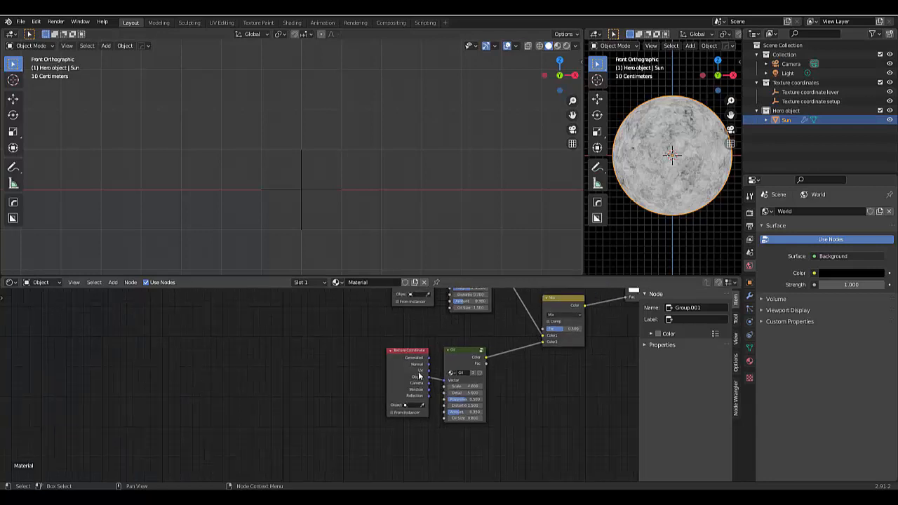
scroll(419, 300, up, 2)
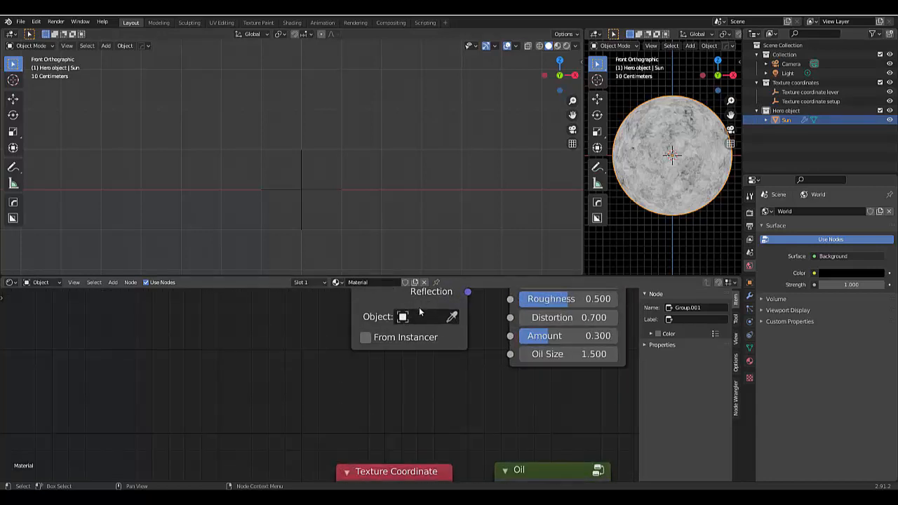
click(422, 317)
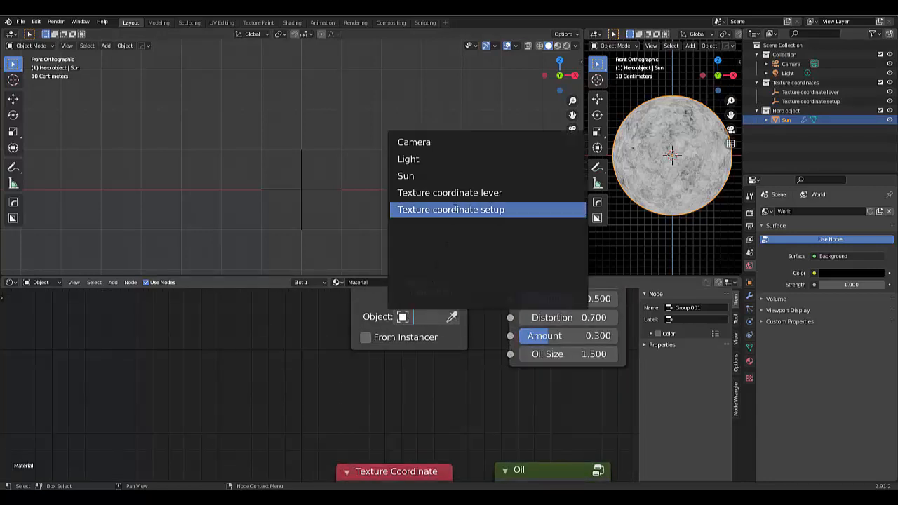
click(455, 209)
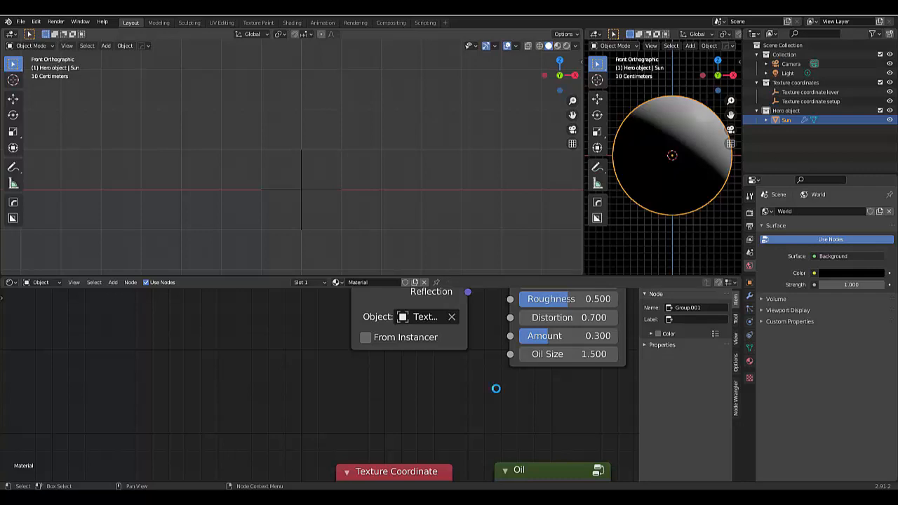
Assign the "Texture coordinate lever" empty as the object of the Texture Coordinate node feeding the Oil group with Oil Size 0.800.
scroll(430, 374, down, 8)
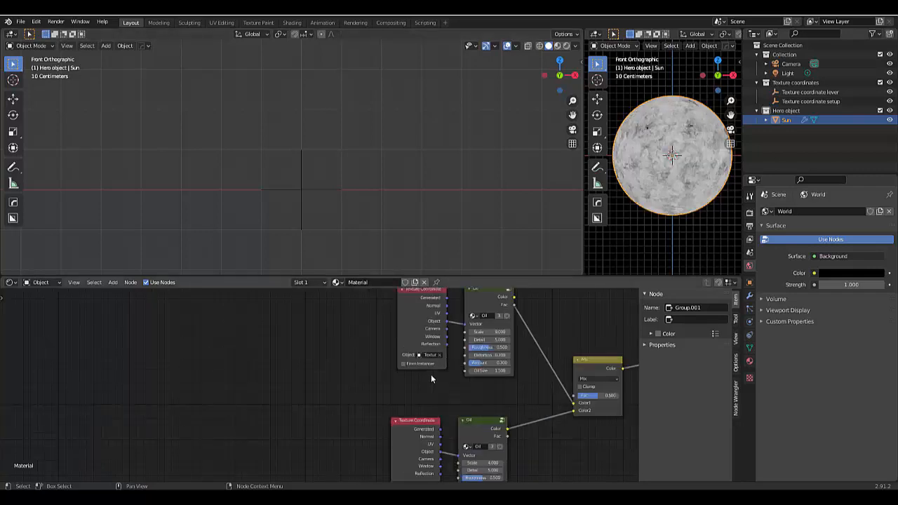
scroll(421, 449, up, 5)
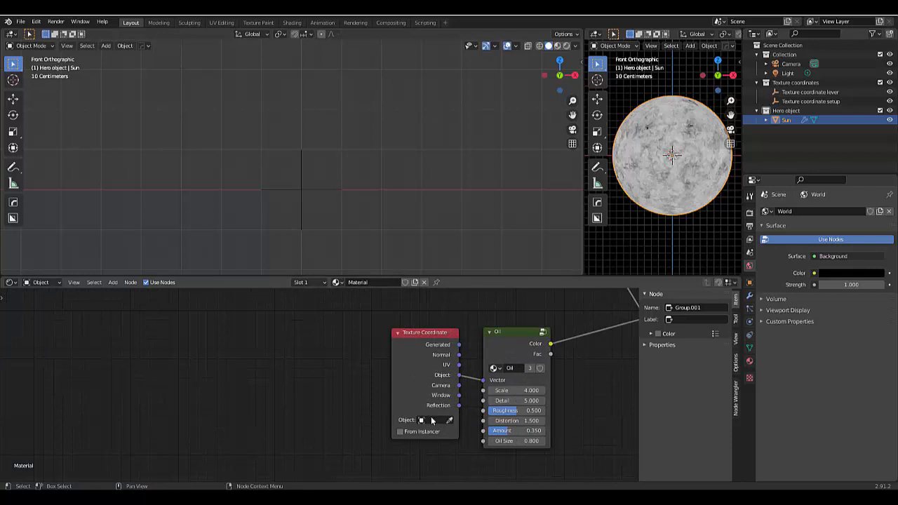
click(429, 420)
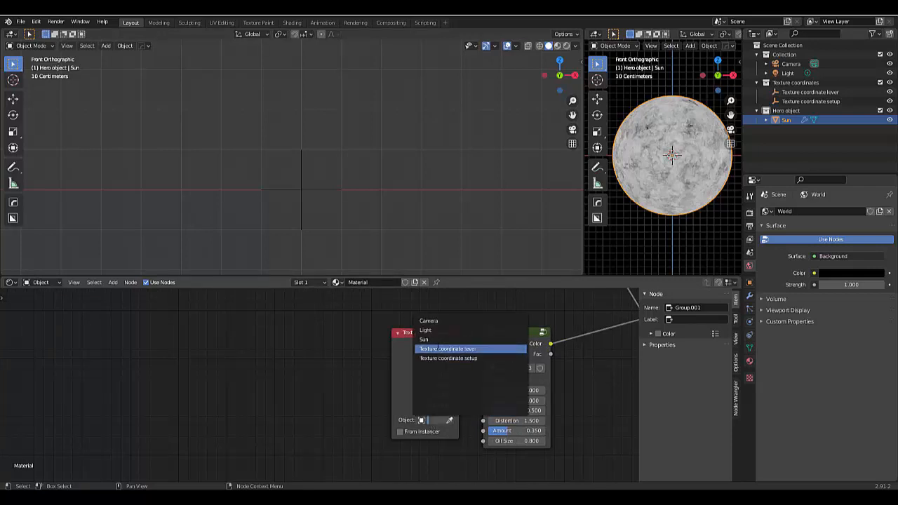
click(448, 349)
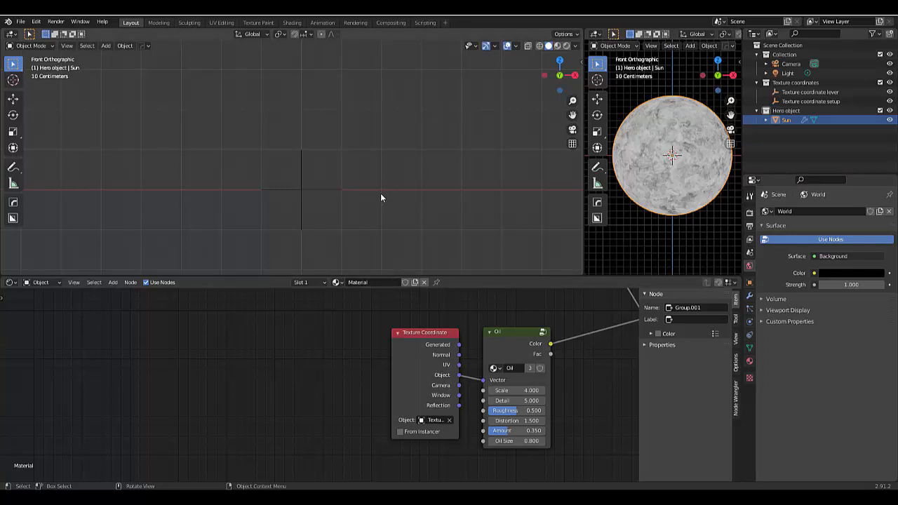
Add a driver to the Z location of the "Texture coordinate setup" empty.
click(280, 258)
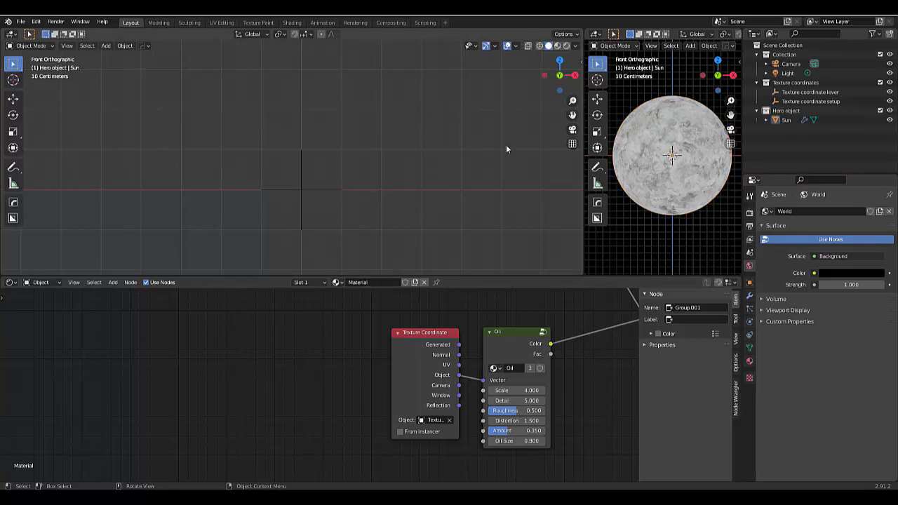
key(n)
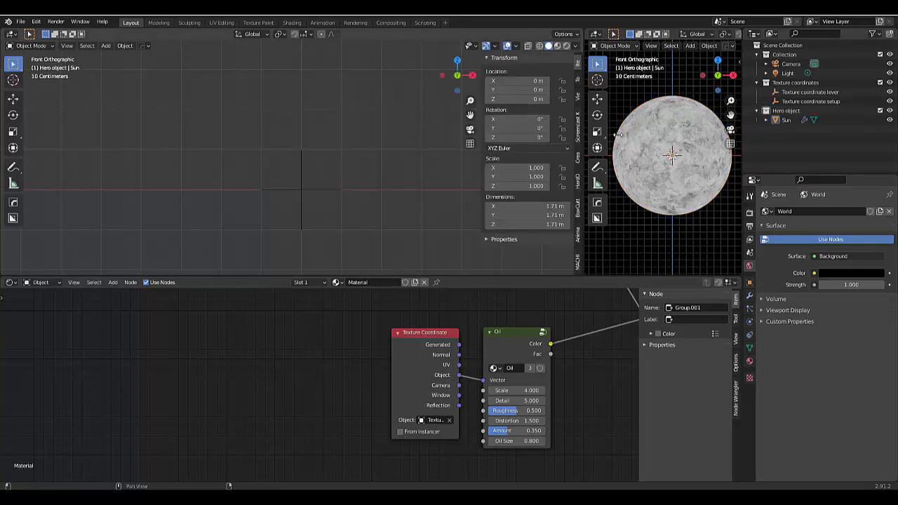
click(835, 101)
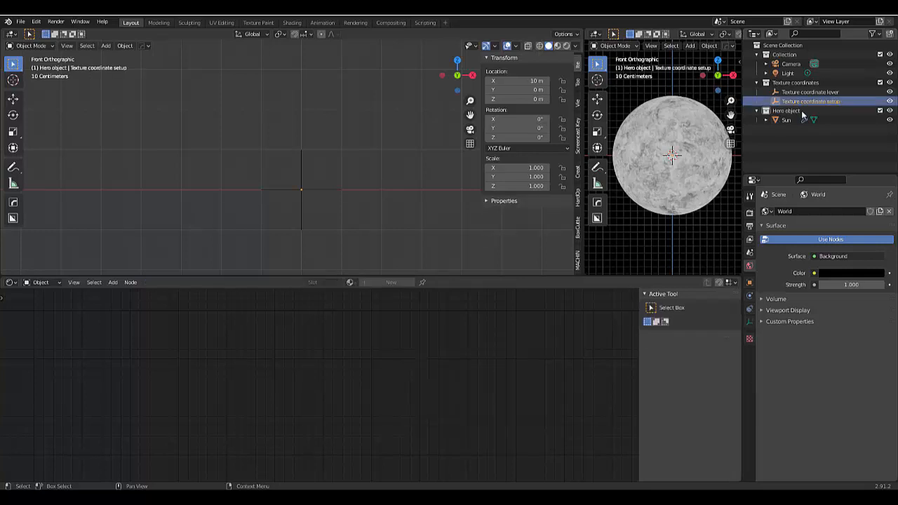
right_click(515, 96)
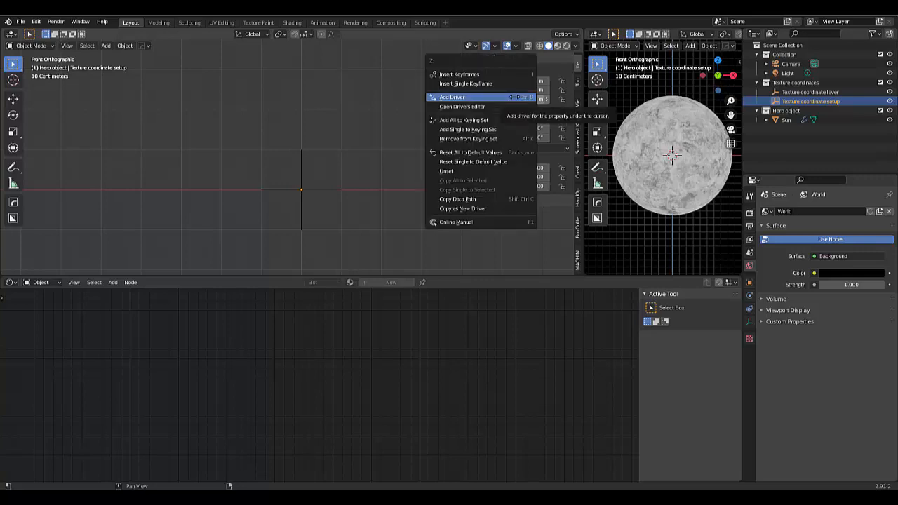
click(514, 97)
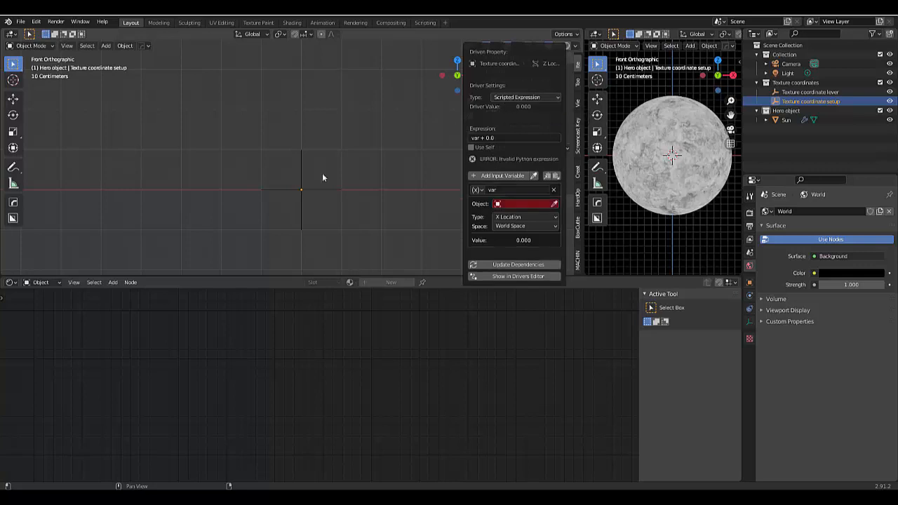
Switch the node editor area to the Drivers editor and show the driver settings of the Z Location channel.
click(11, 282)
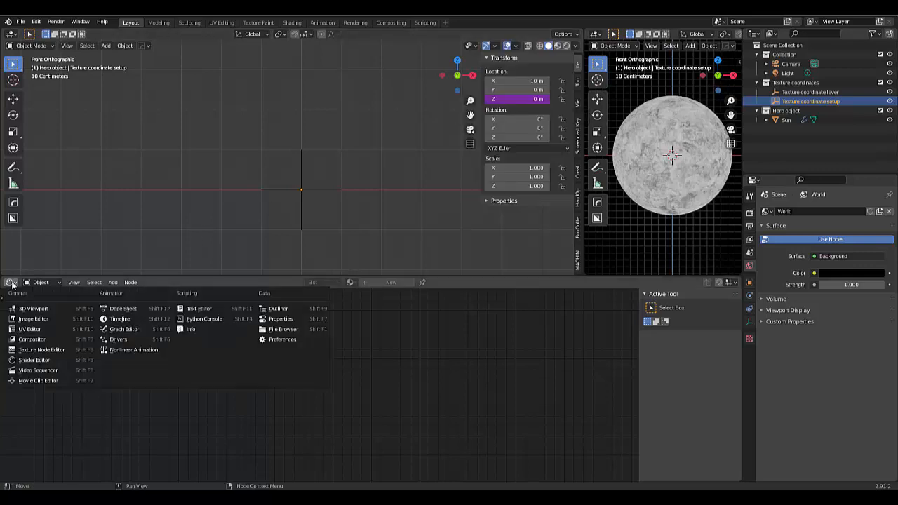
click(119, 339)
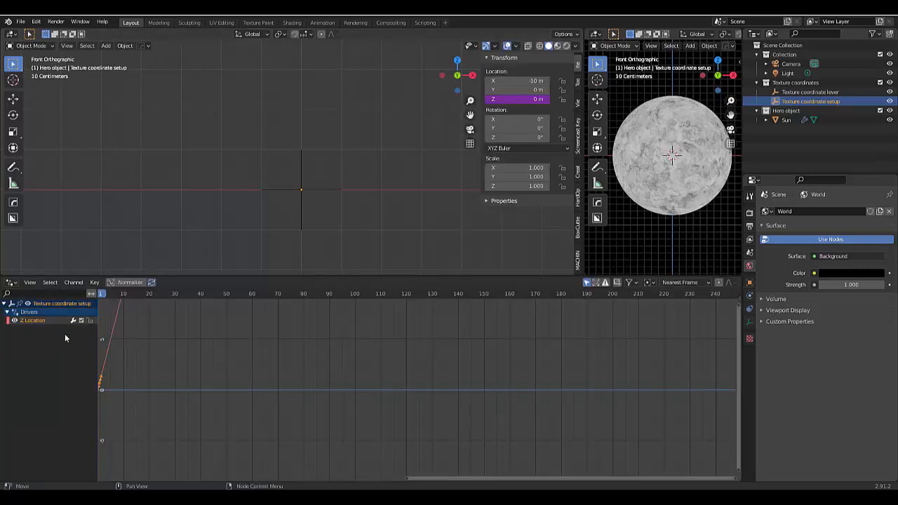
click(34, 323)
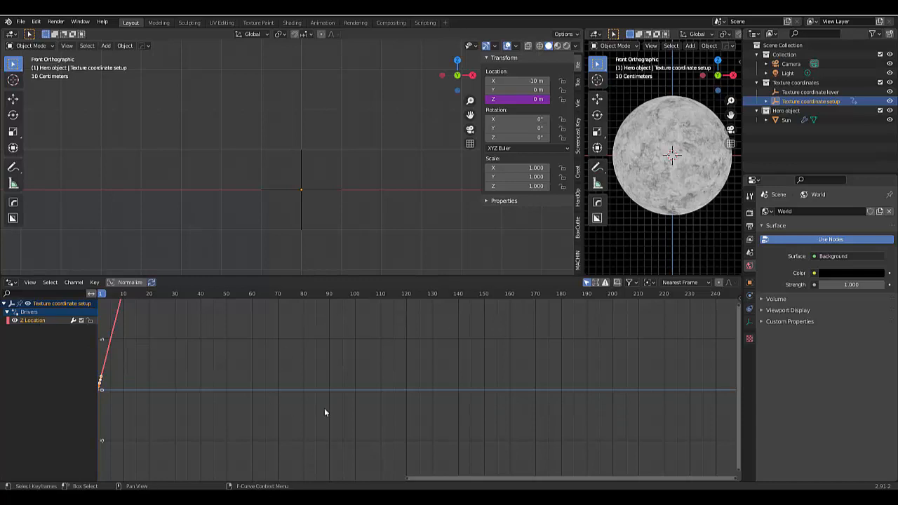
key(n)
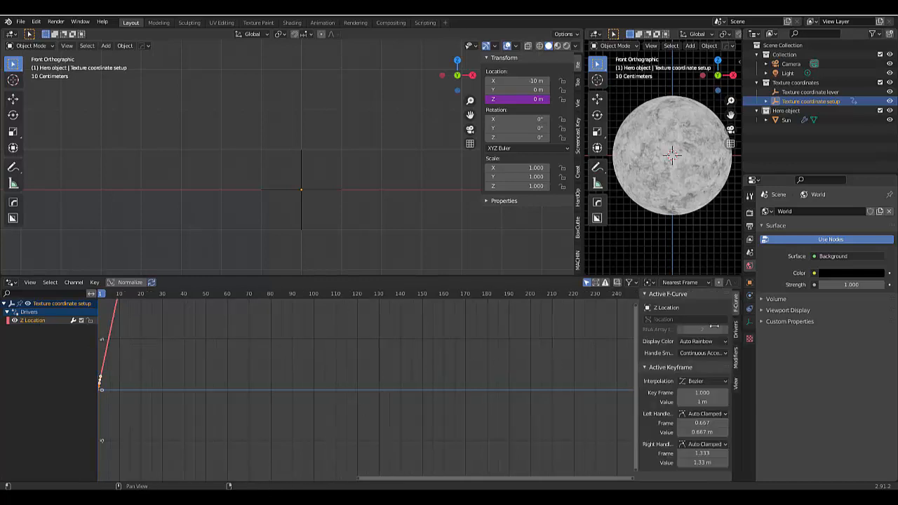
click(735, 328)
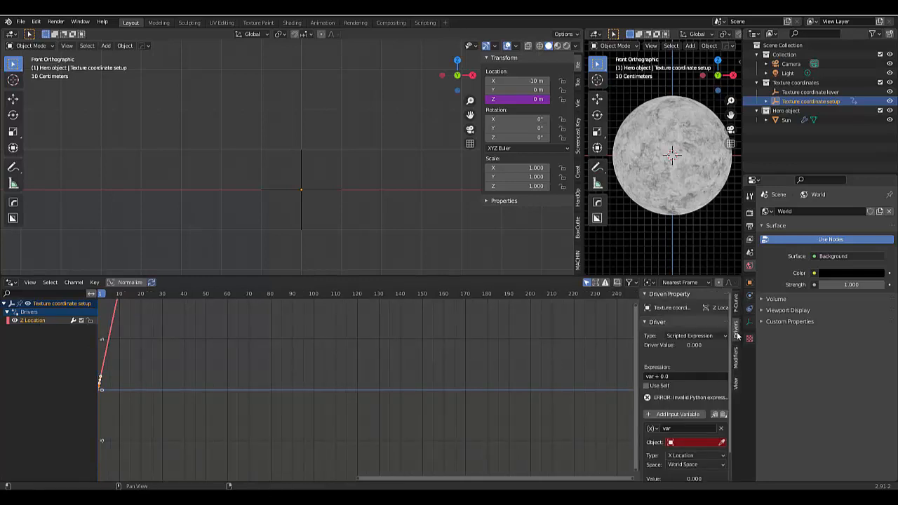
Set the driver variable's object to "Texture coordinate lever", keeping X Location as its transform type.
click(686, 443)
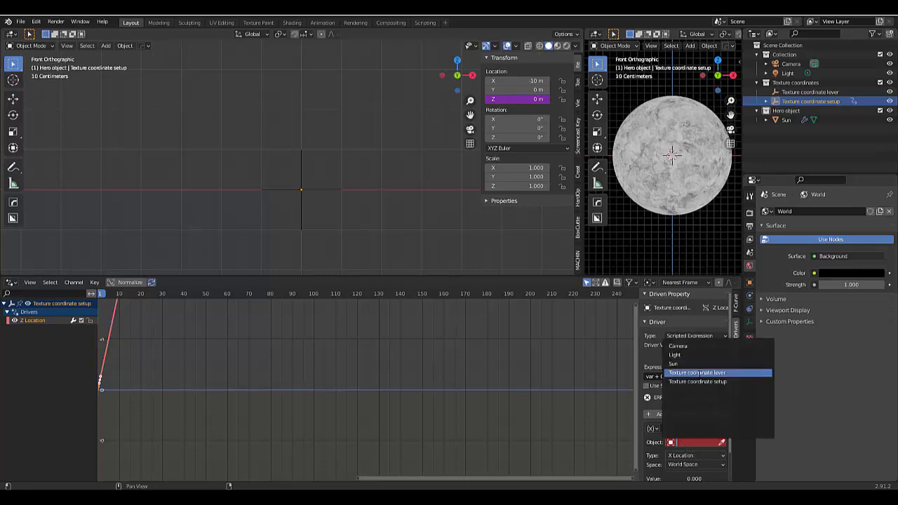
click(700, 370)
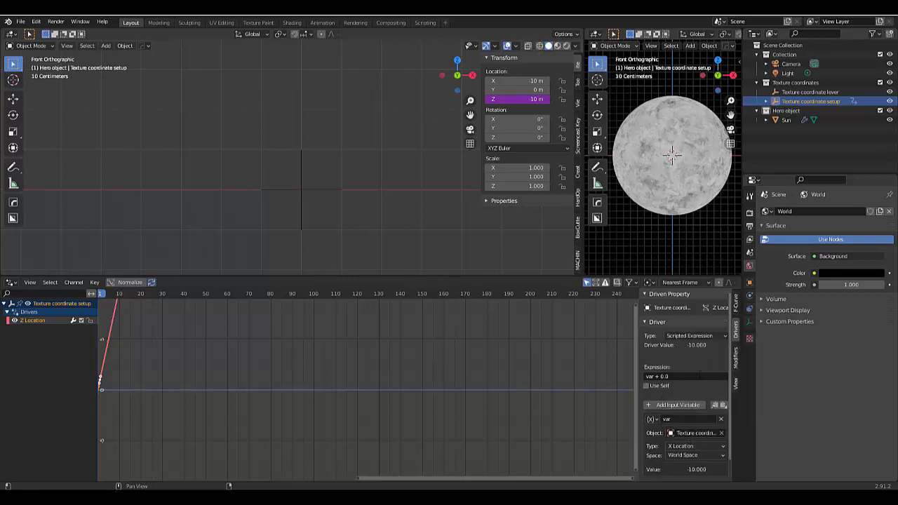
click(691, 447)
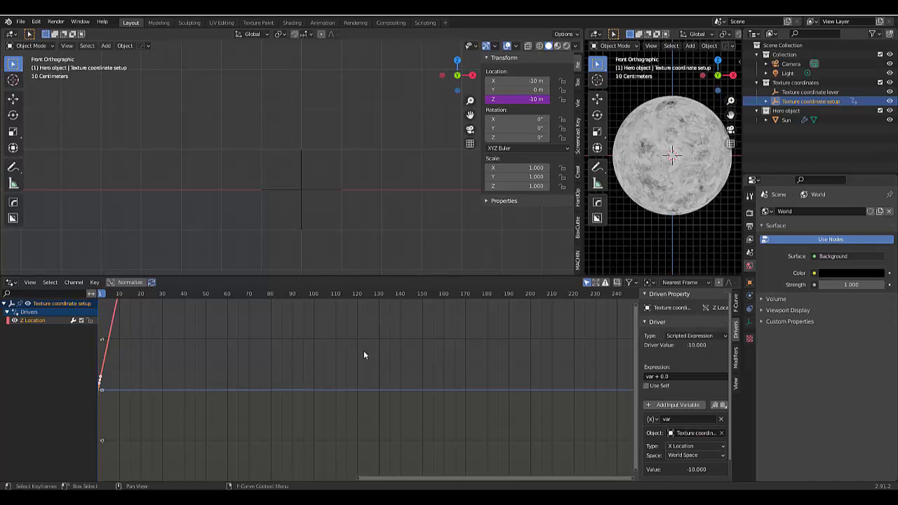
Try moving the "Texture coordinate lever" empty along the X axis to test the driver, then cancel the move.
click(811, 92)
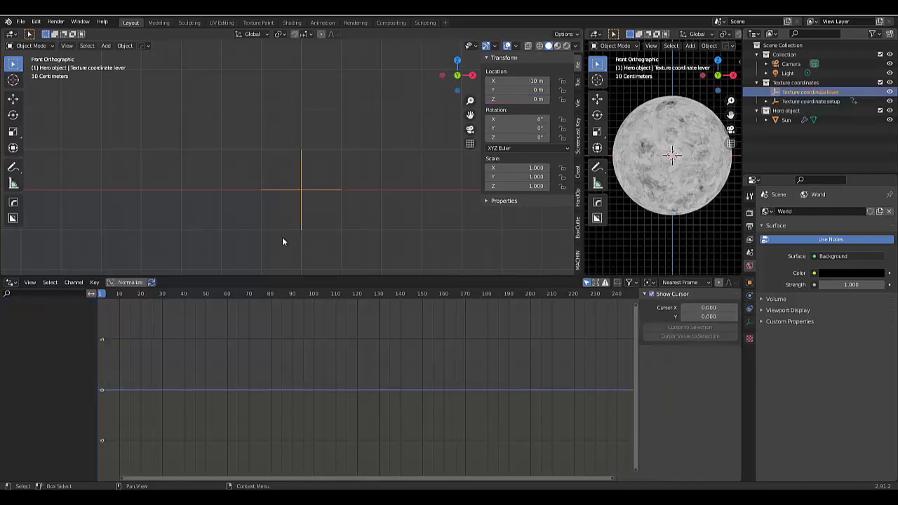
key(g)
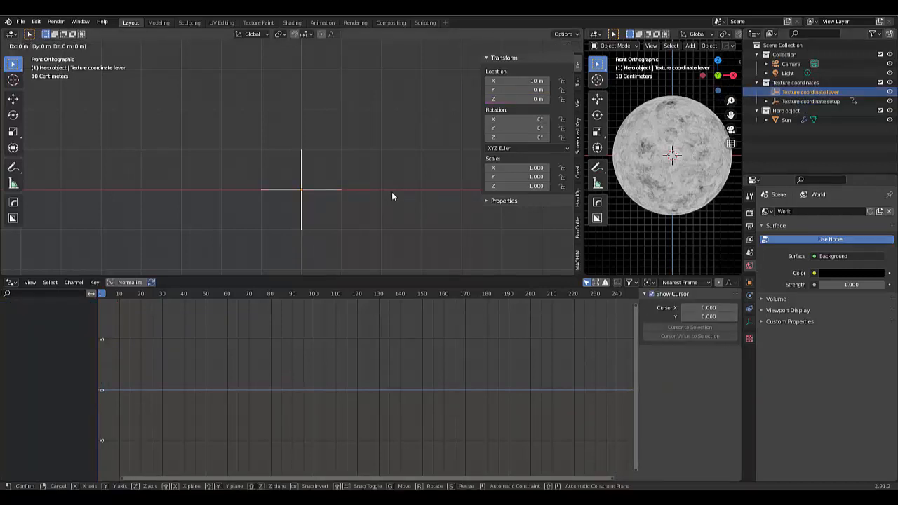
key(x)
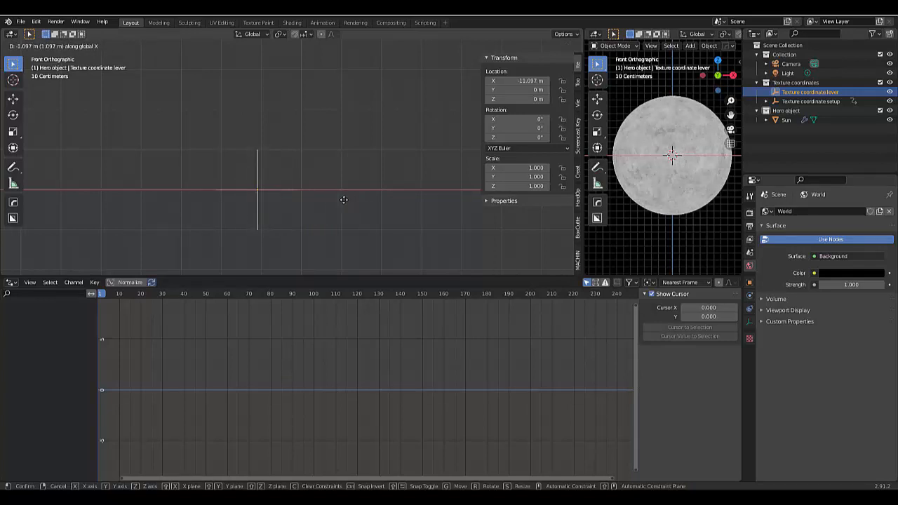
right_click(344, 204)
Select the "Texture coordinate setup" empty and examine its driven position relative to the lever empty and the Sun.
scroll(344, 203, down, 5)
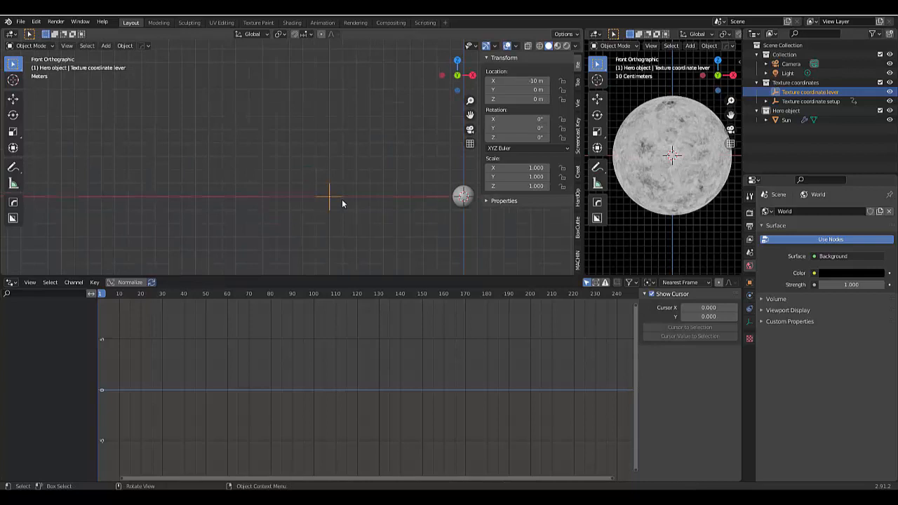
scroll(342, 204, up, 3)
click(810, 101)
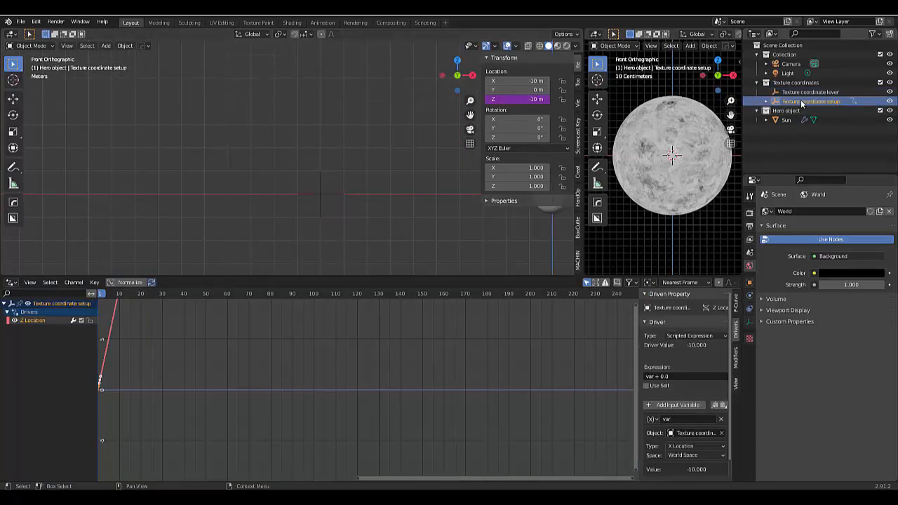
scroll(378, 233, down, 8)
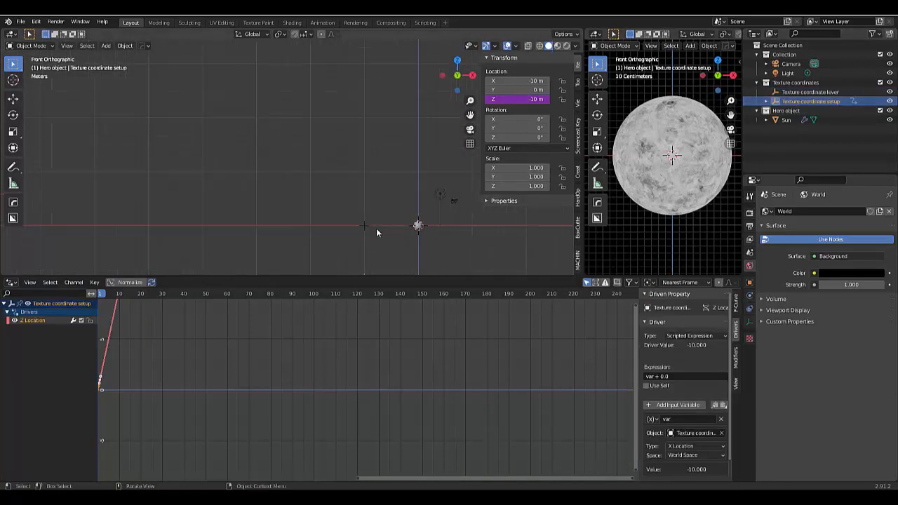
scroll(378, 233, down, 2)
scroll(374, 254, up, 4)
scroll(359, 167, down, 4)
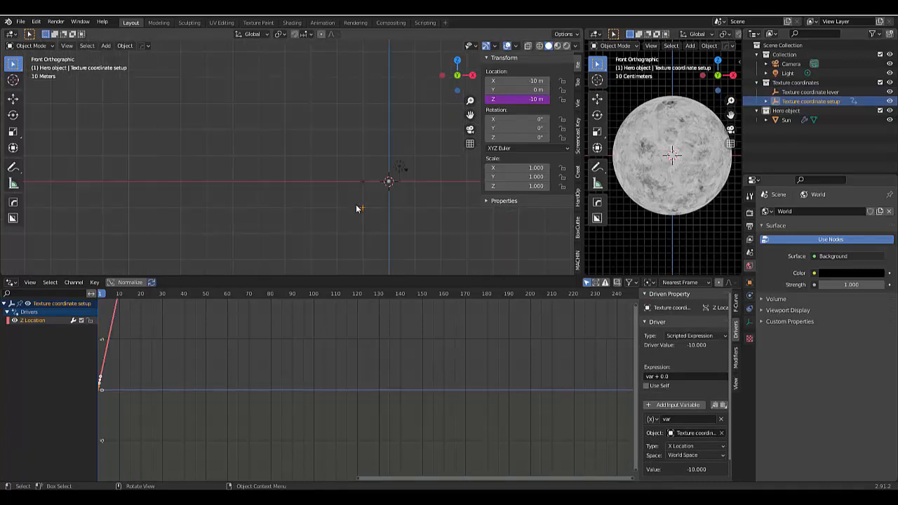
Try moving the "Texture coordinate lever" empty along the X axis to test how it drives the Sun's texture.
scroll(356, 205, up, 4)
scroll(365, 226, up, 4)
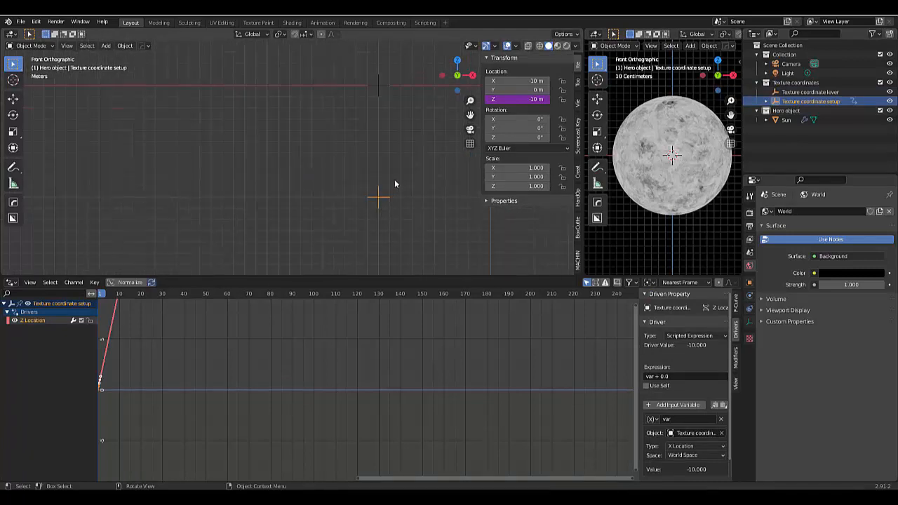
click(379, 89)
key(g)
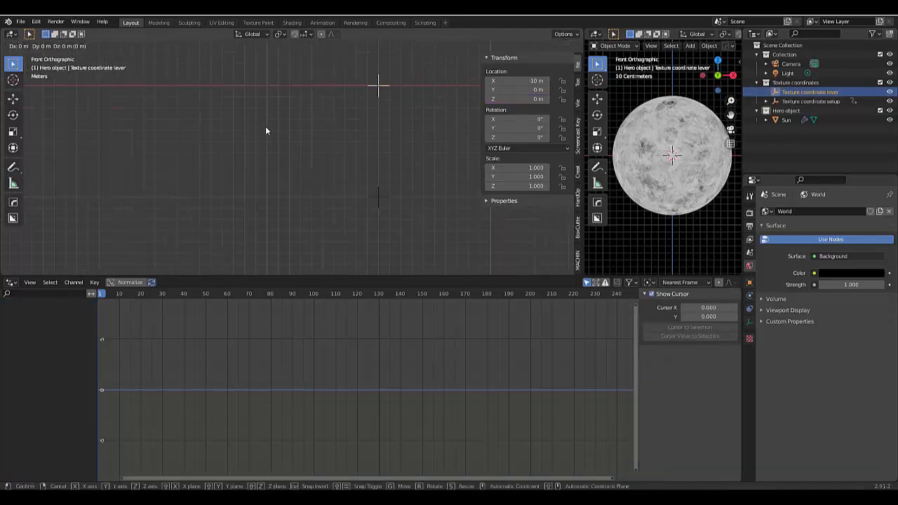
key(x)
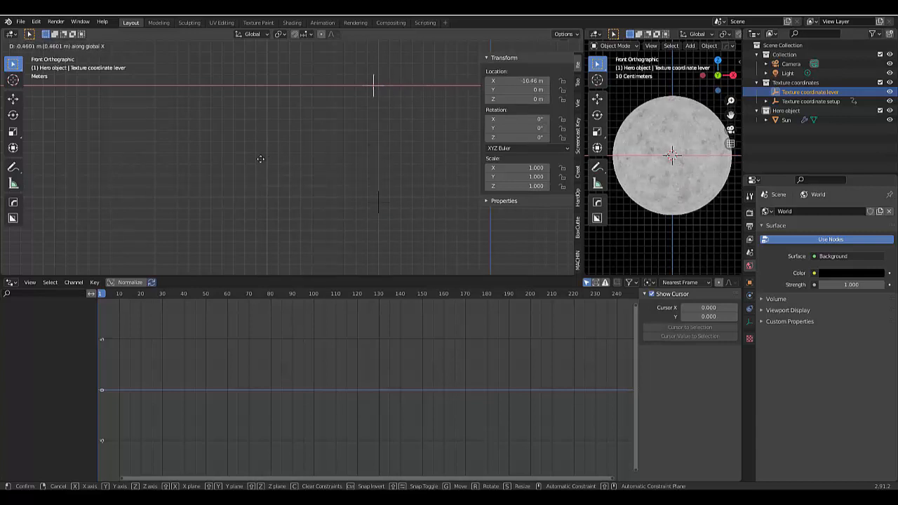
click(270, 156)
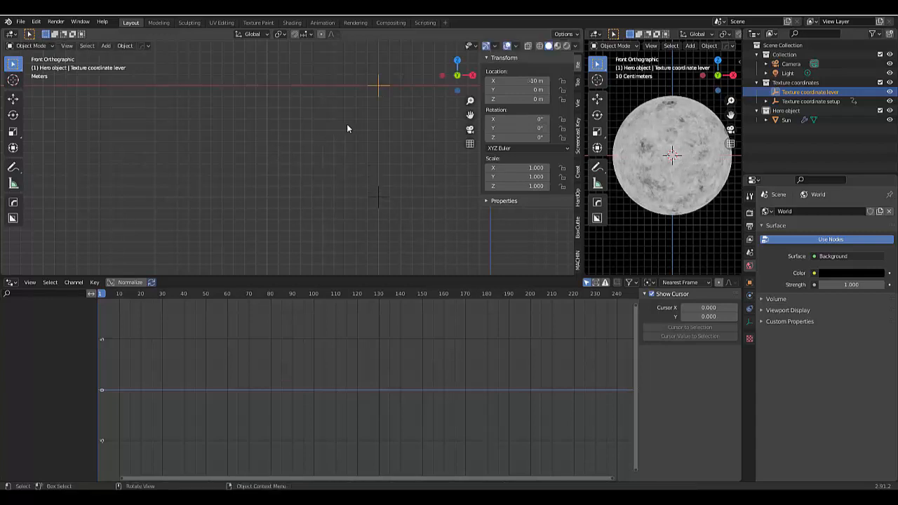
Try moving the "Texture coordinate lever" empty along the Z axis to compare its effect, then cancel the move.
key(g)
key(z)
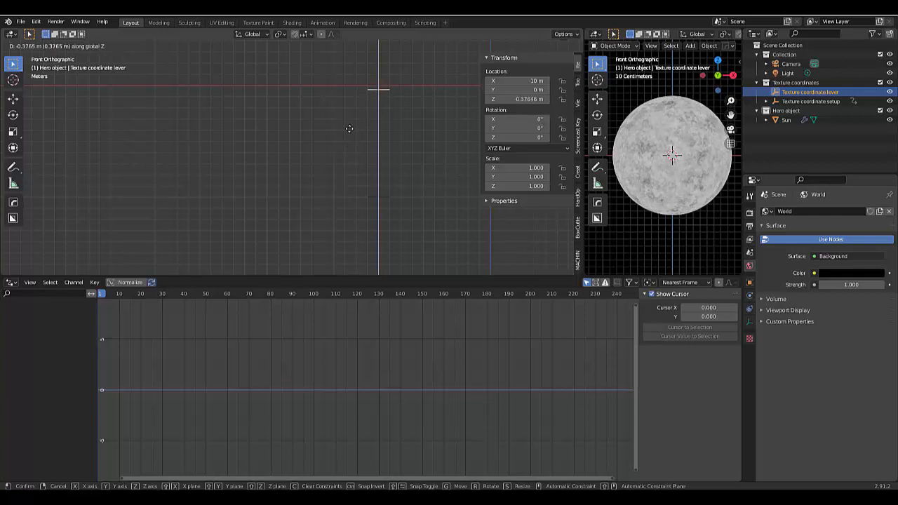
right_click(362, 161)
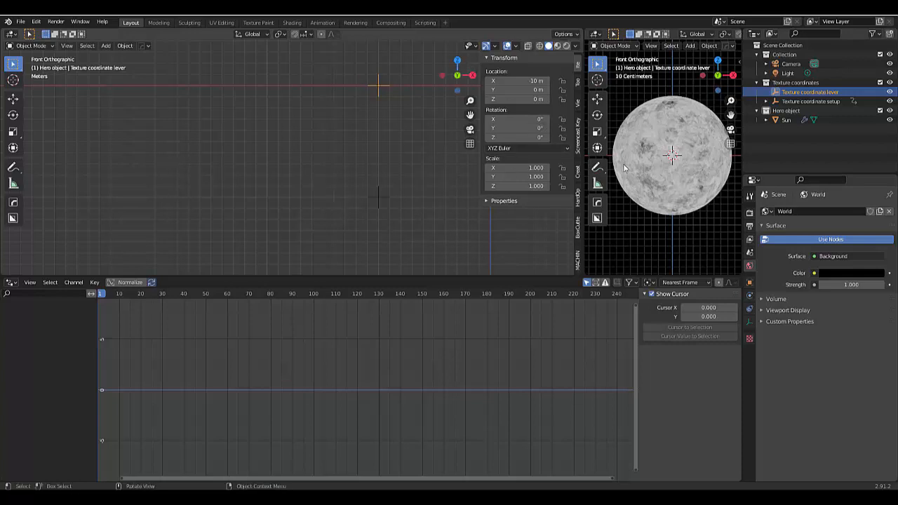
Select the Sun and switch the Drivers editor area to the Shader Editor to show its material nodes.
click(672, 158)
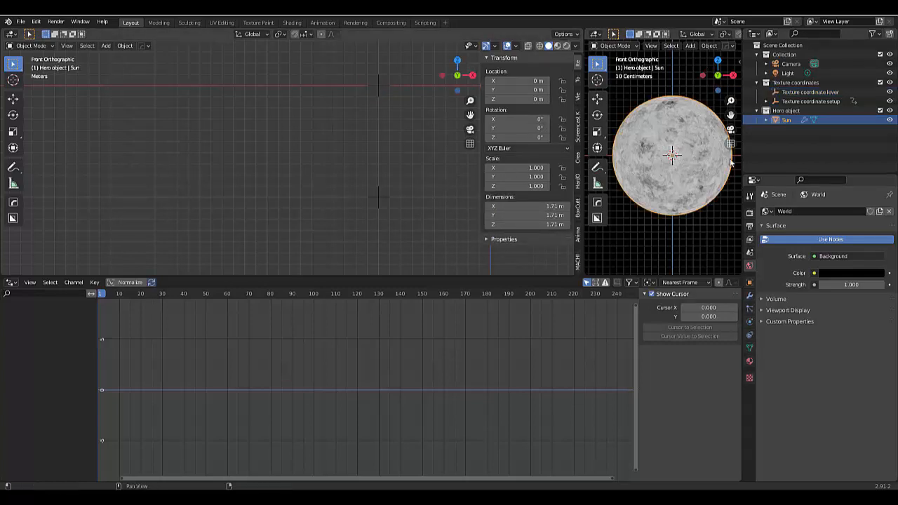
click(11, 283)
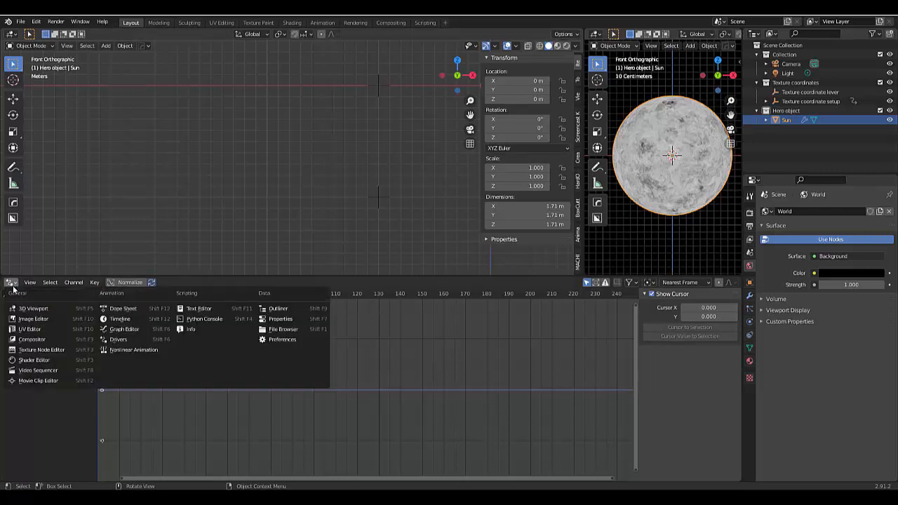
click(36, 359)
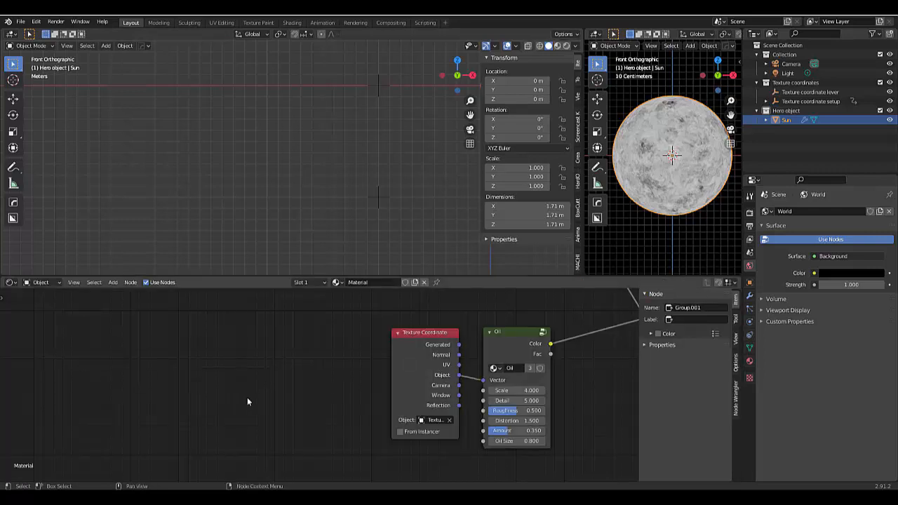
Move the Texture Coordinate, Oil, Mix and ColorRamp nodes together away from the Emission node to make room.
scroll(247, 397, down, 8)
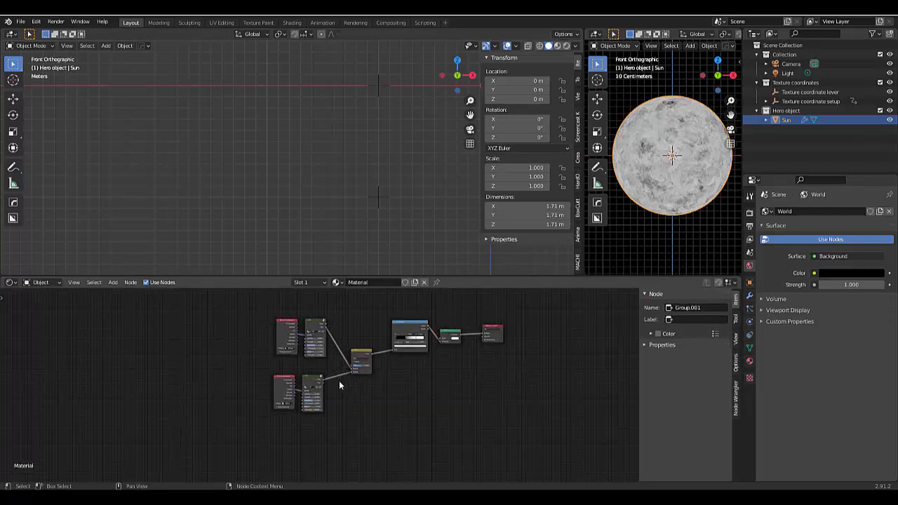
drag(210, 305, 407, 408)
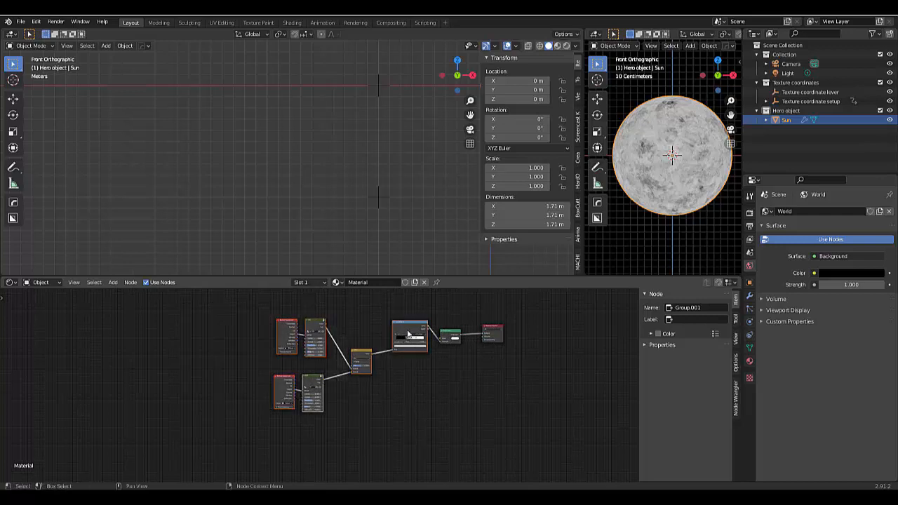
drag(409, 334, 293, 336)
Join the Texture Coordinate, Oil, Mix and ColorRamp nodes in a frame labelled "High Frequency".
drag(112, 309, 361, 449)
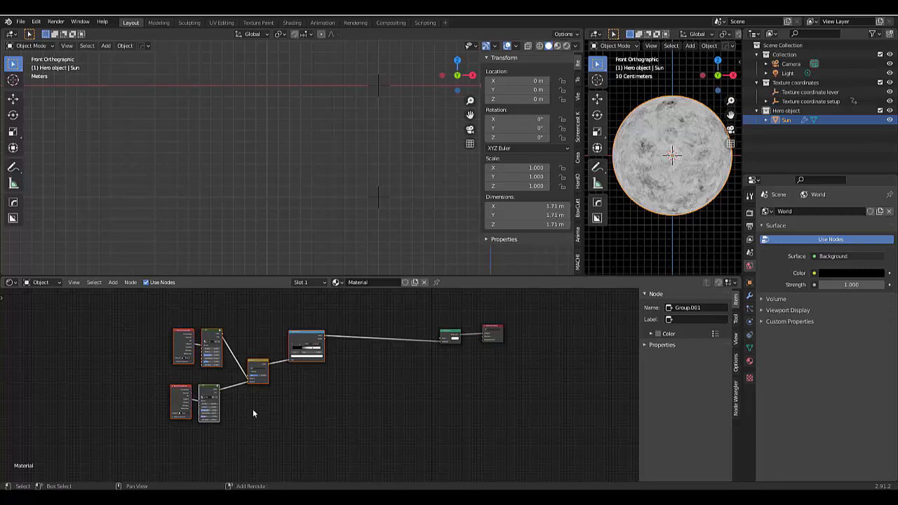
key(ctrl+j)
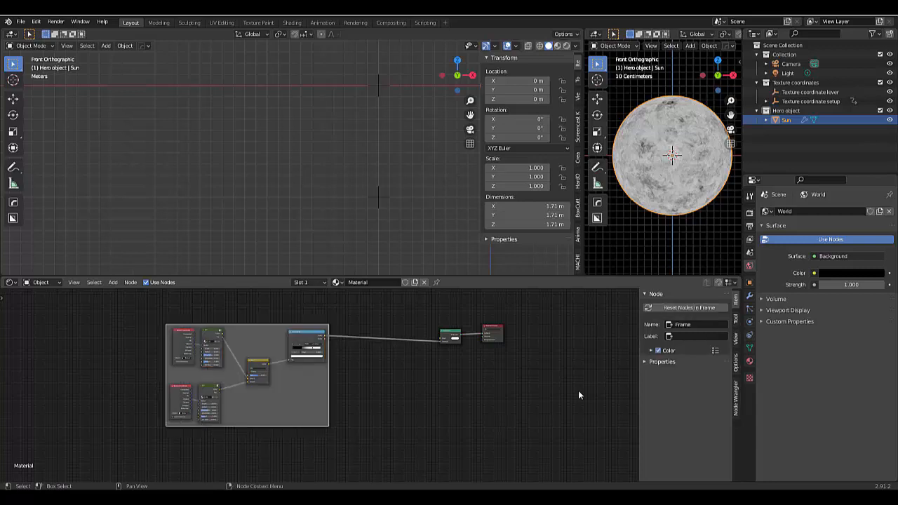
click(689, 336)
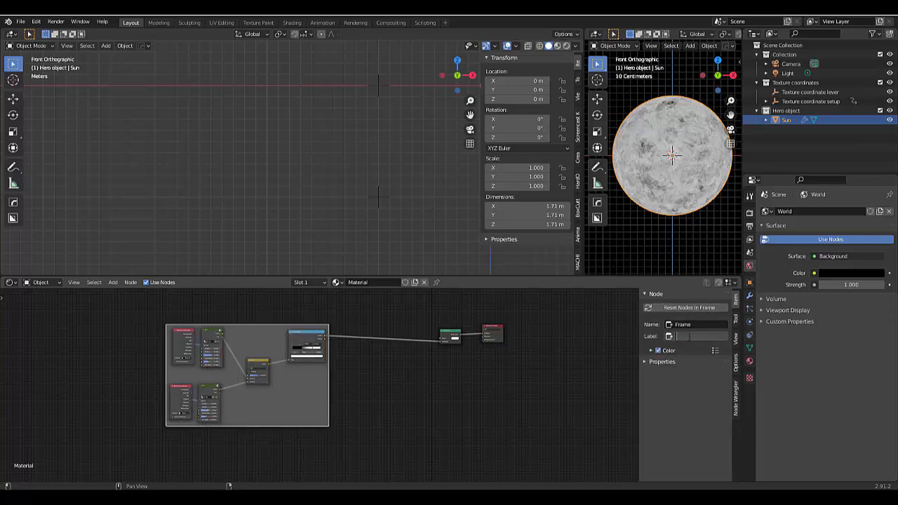
text(High fr)
key(Return)
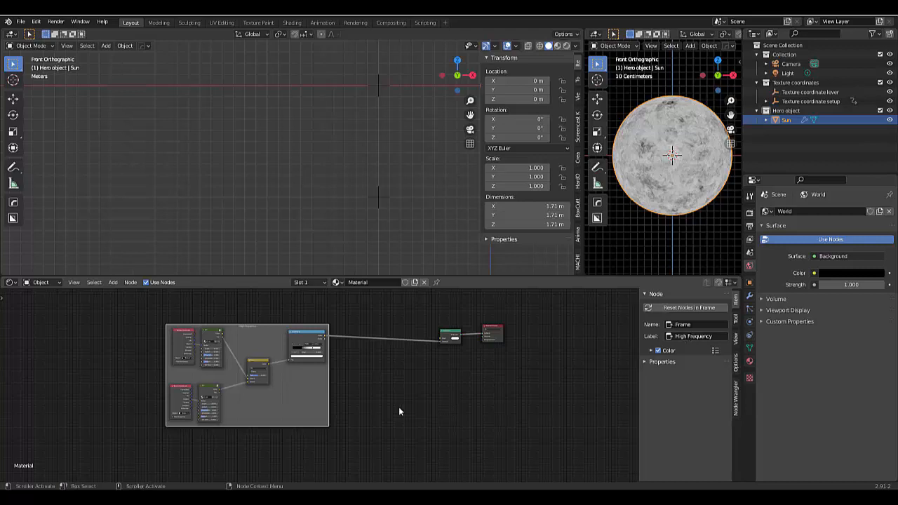
Duplicate the High Frequency frame with all its nodes and place the copy above the original.
scroll(398, 411, down, 3)
scroll(309, 365, up, 2)
drag(210, 330, 414, 431)
scroll(413, 431, down, 2)
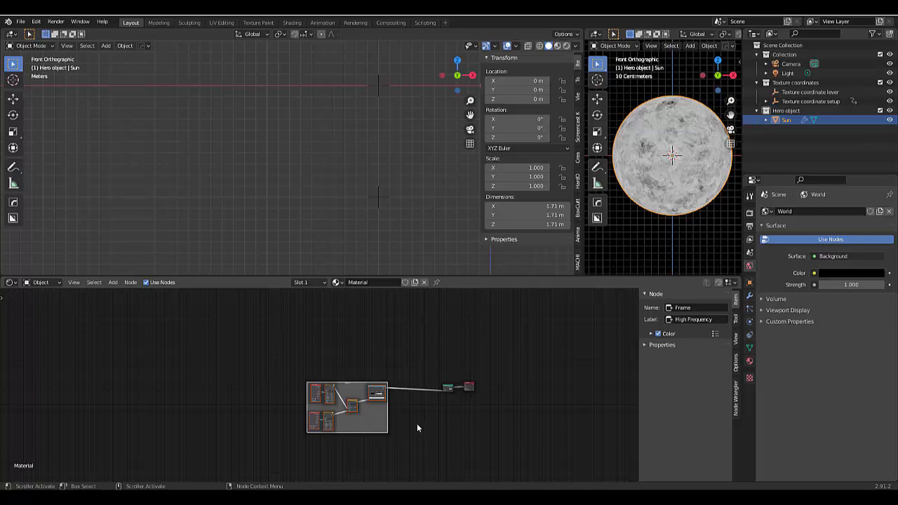
key(shift+d)
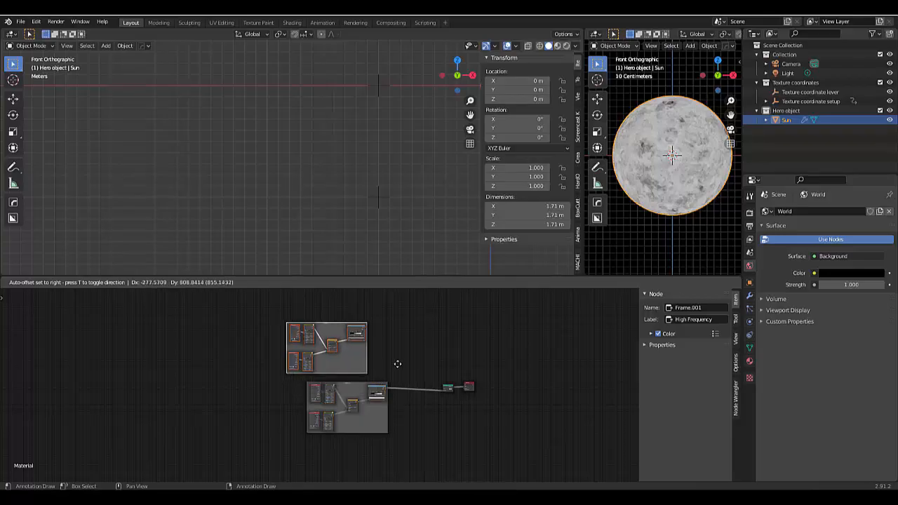
click(412, 359)
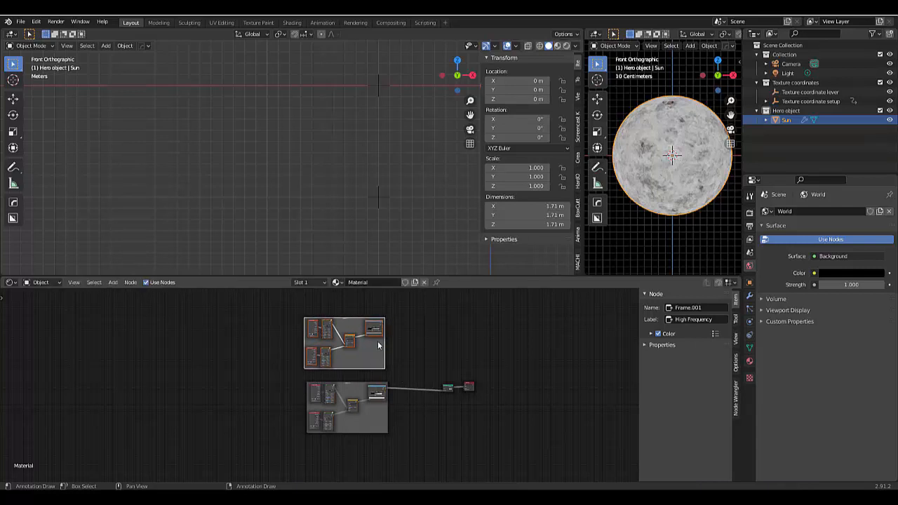
Change the duplicated frame's label to "Low Frequency".
scroll(350, 331, up, 4)
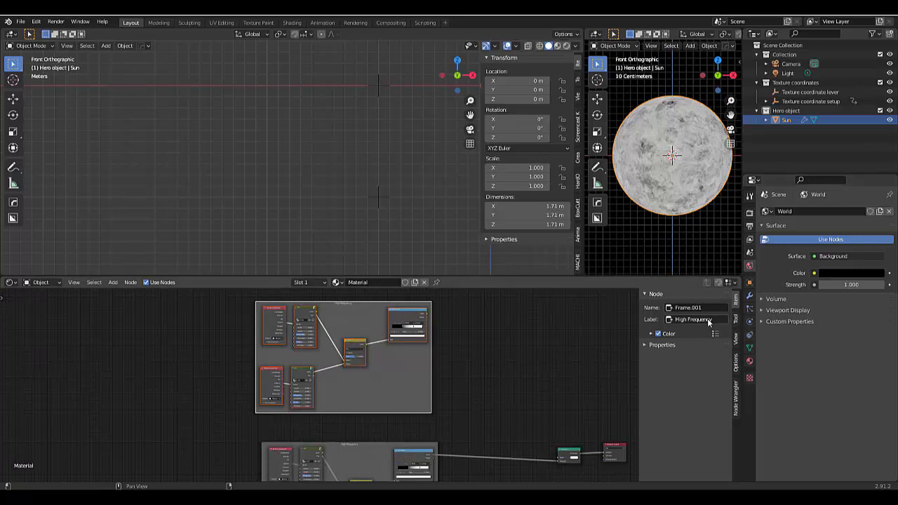
double_click(682, 320)
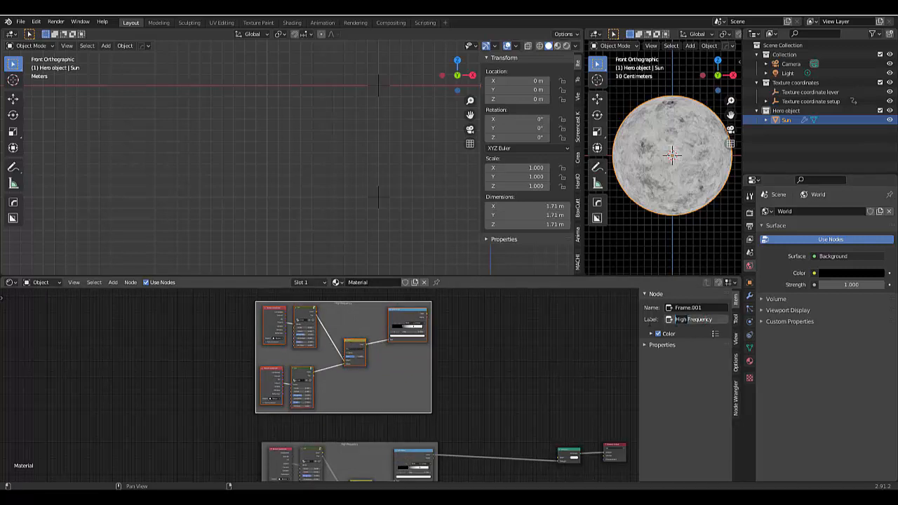
text(Low)
key(Return)
Delete the upper Oil group node inside the Low Frequency frame.
scroll(493, 355, down, 5)
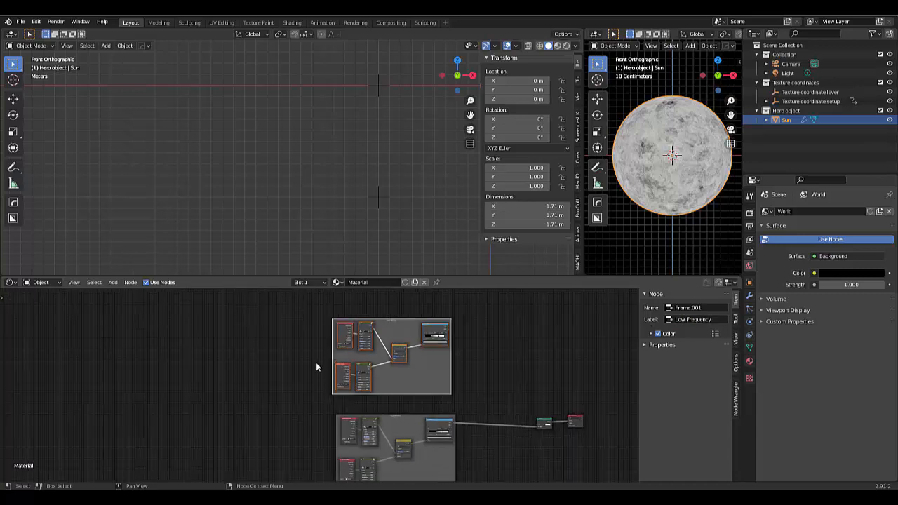
scroll(316, 359, up, 6)
scroll(402, 301, up, 4)
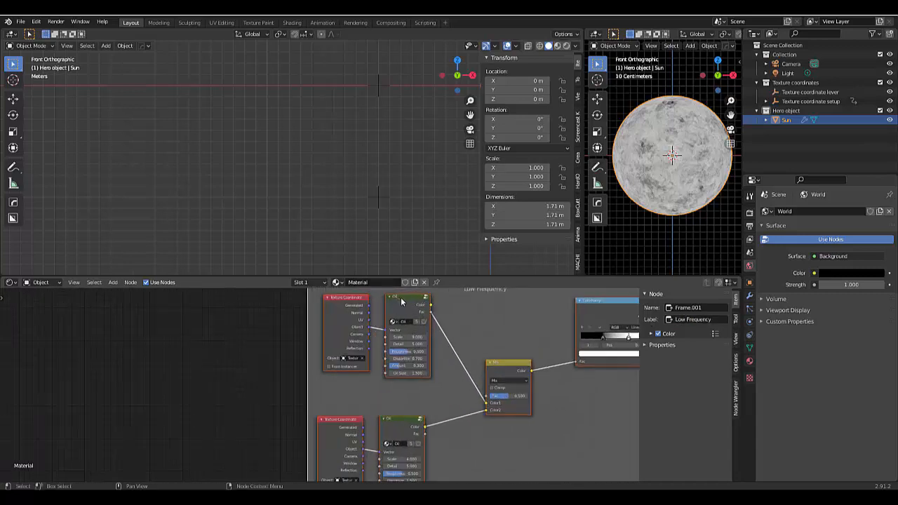
click(403, 305)
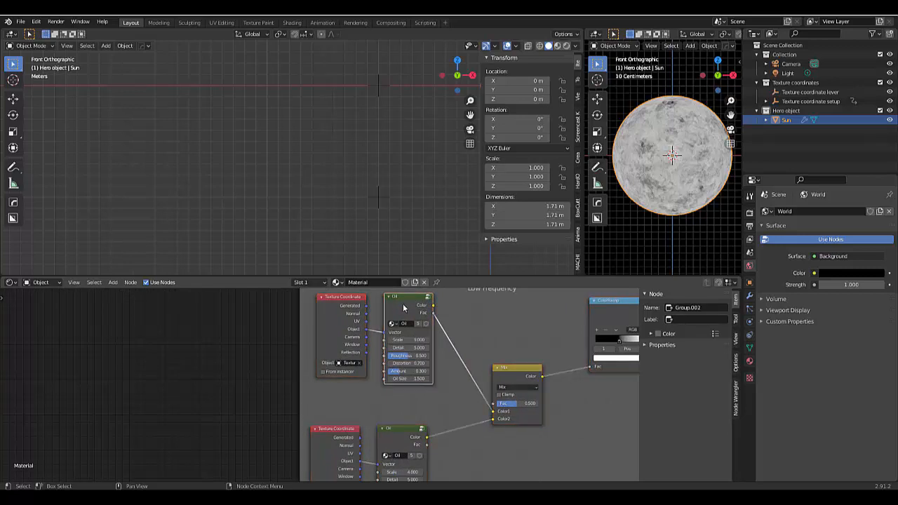
scroll(408, 320, down, 3)
scroll(407, 318, up, 2)
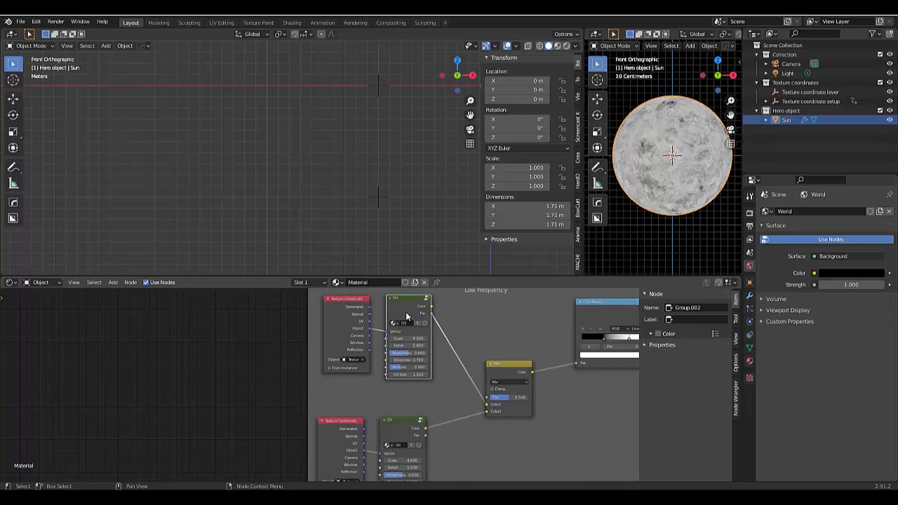
key(ctrl)
key(x)
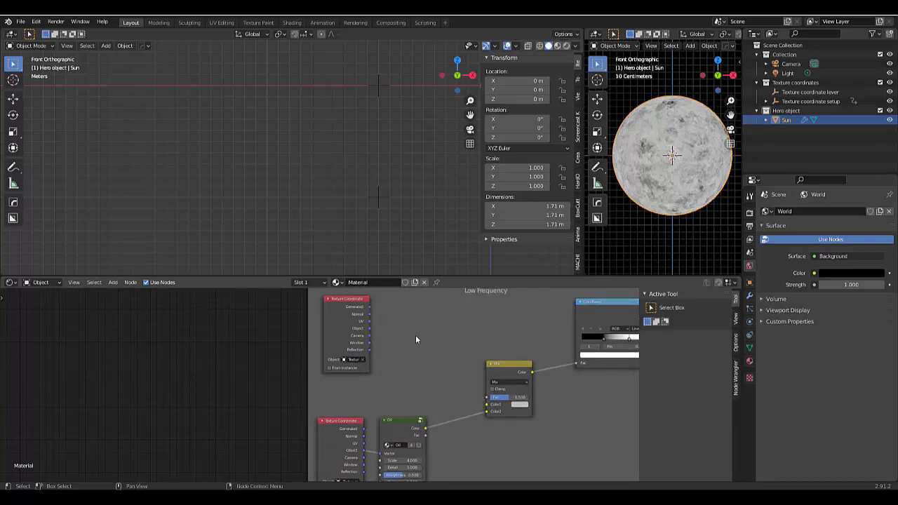
Add a Voronoi Texture node beside the upper Texture Coordinate node in the Low Frequency frame.
key(shift+a)
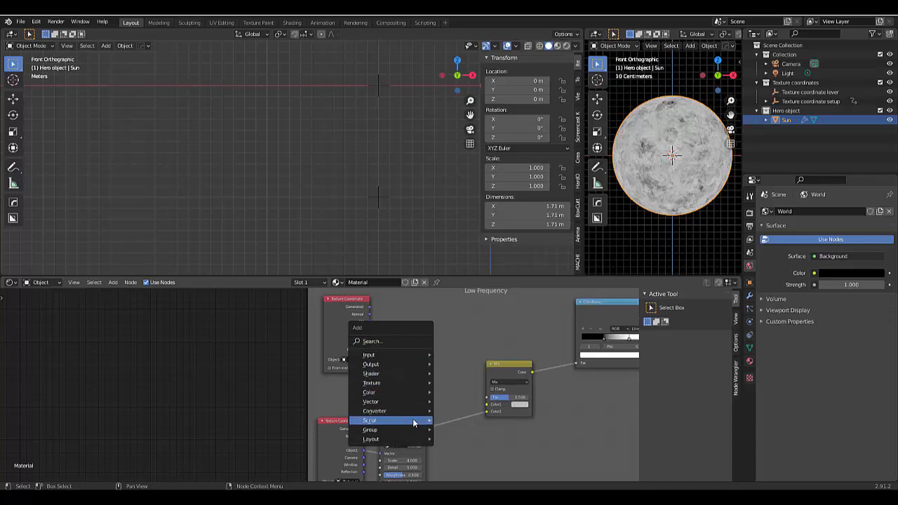
mouse_move(399, 383)
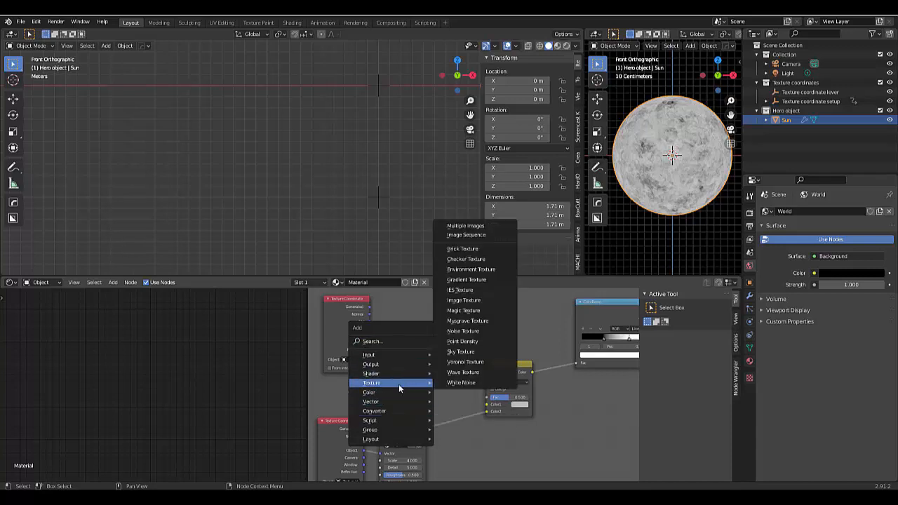
click(465, 362)
click(407, 306)
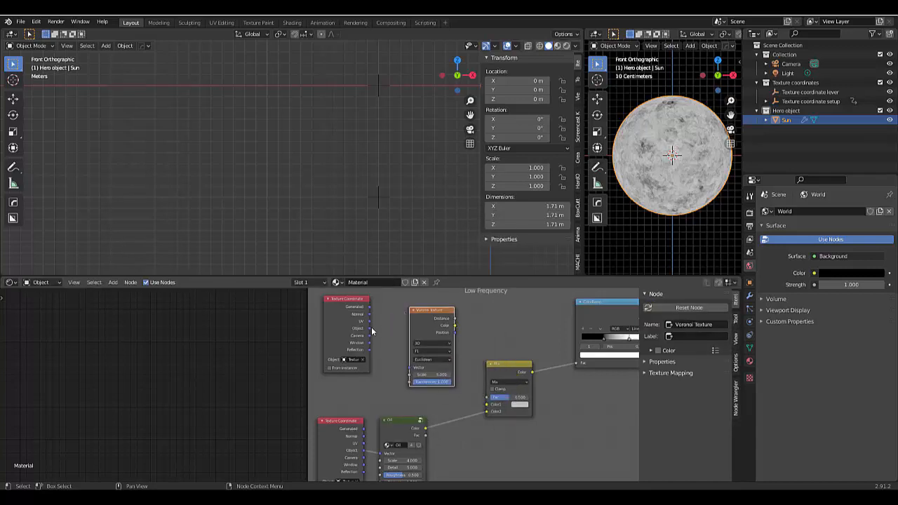
Connect the upper Texture Coordinate's Object output to the Voronoi Vector input and the Voronoi Distance output to the Mix node's Color1.
drag(363, 328, 409, 367)
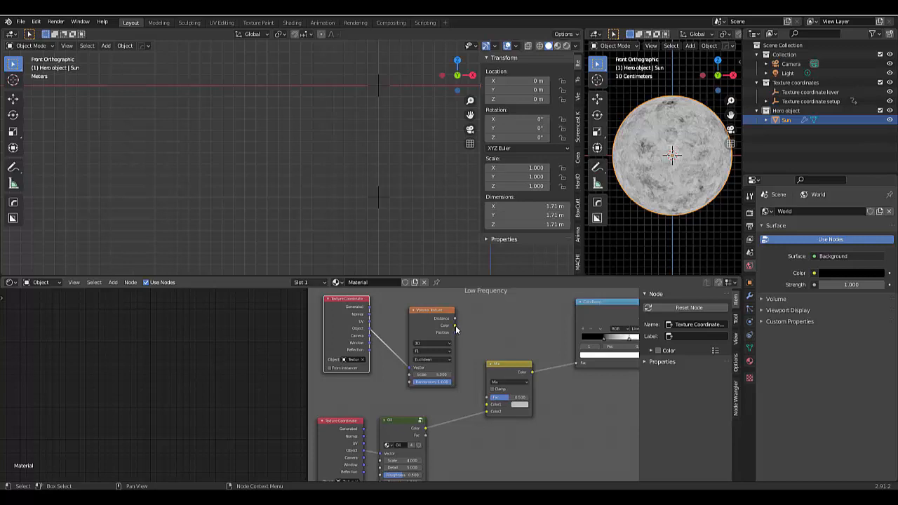
click(455, 328)
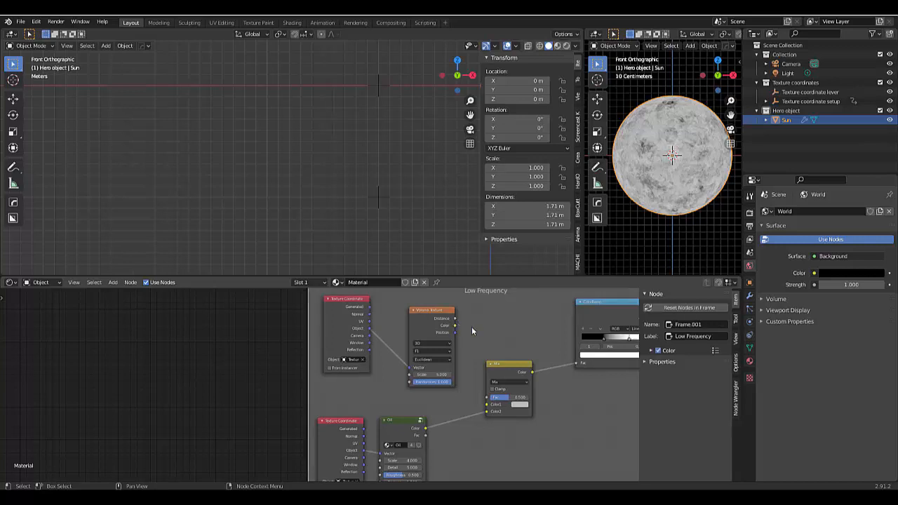
drag(454, 319, 484, 407)
Preview the Voronoi Texture node on the Sun, try a lower Scale, and set the Scale back to 5.
ctrl+shift+click(433, 330)
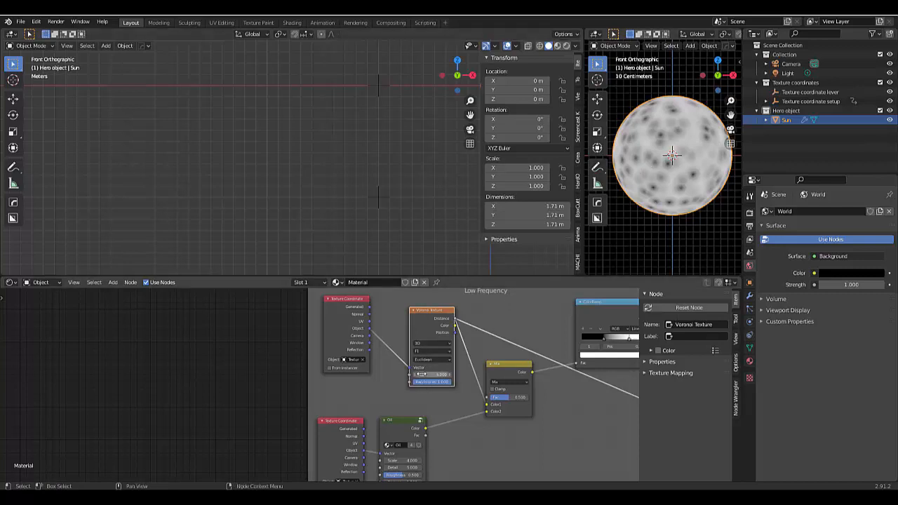
drag(422, 375, 395, 375)
double_click(425, 375)
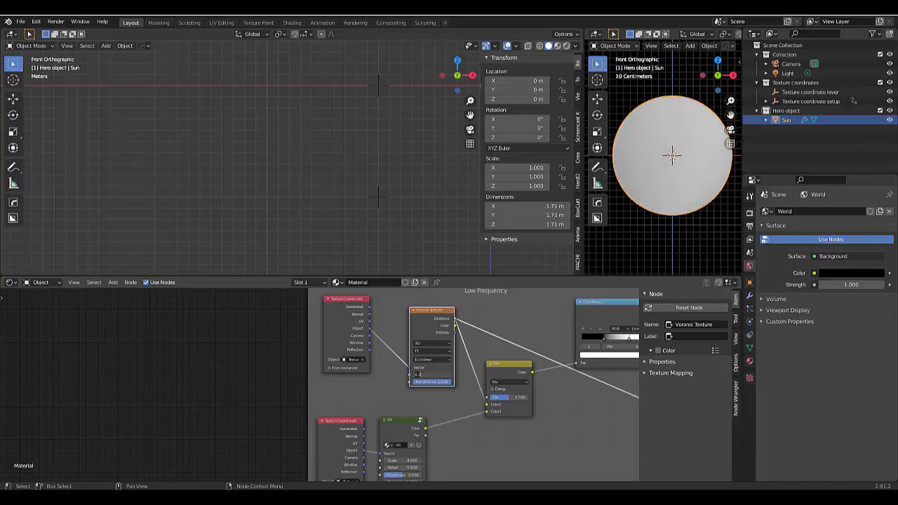
key(Return)
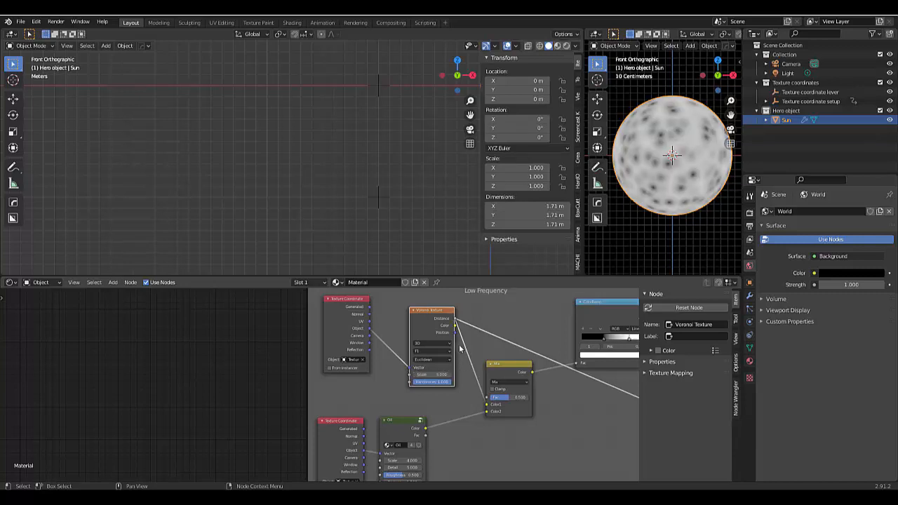
Move the Low Frequency frame's Mix node up slightly and delete the lower Oil group node.
scroll(513, 386, down, 2)
scroll(513, 386, up, 2)
scroll(511, 386, up, 1)
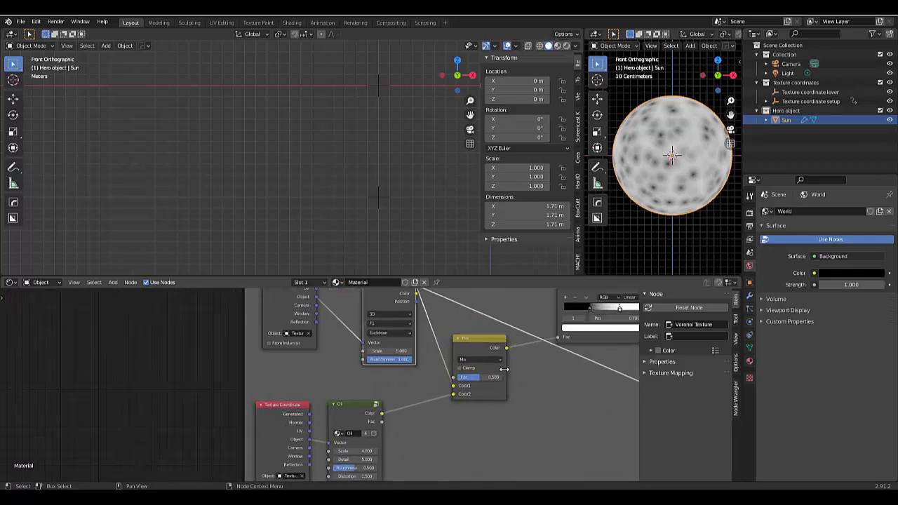
drag(479, 342, 484, 324)
scroll(407, 399, down, 1)
click(371, 409)
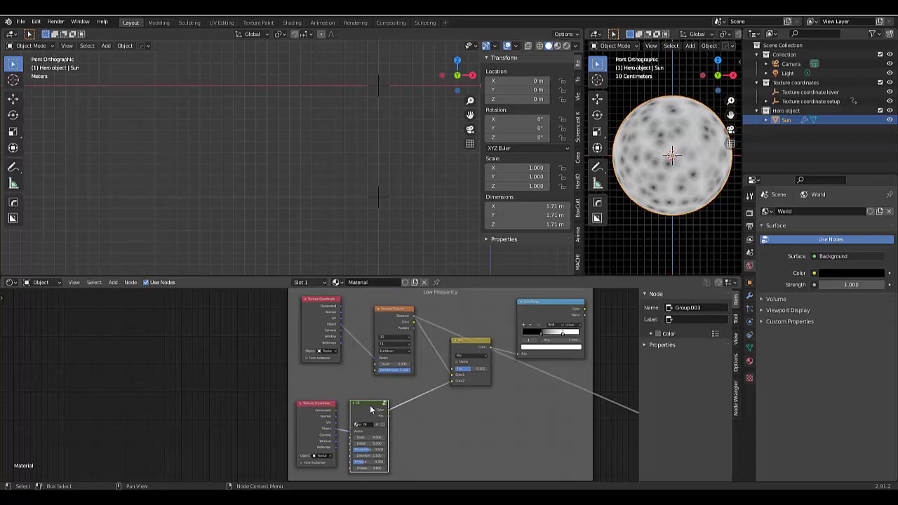
key(x)
Duplicate the Voronoi Texture beside the lower Texture Coordinate, linking the Object output to its Vector input and its Distance output to Mix Color2.
click(389, 332)
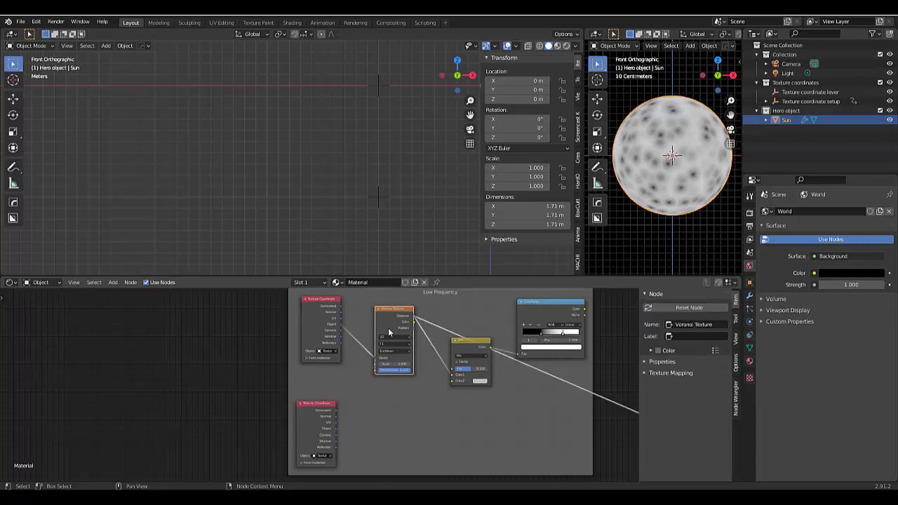
key(shift+d)
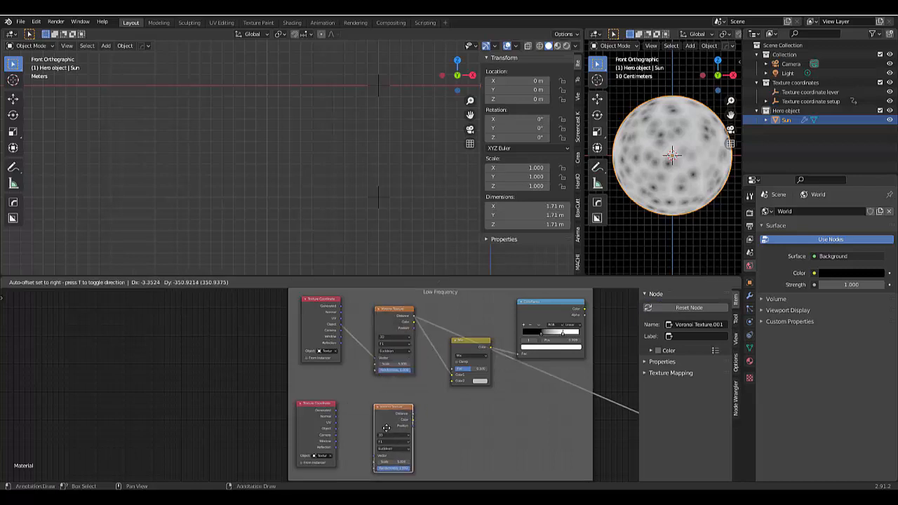
click(338, 454)
drag(337, 429, 371, 460)
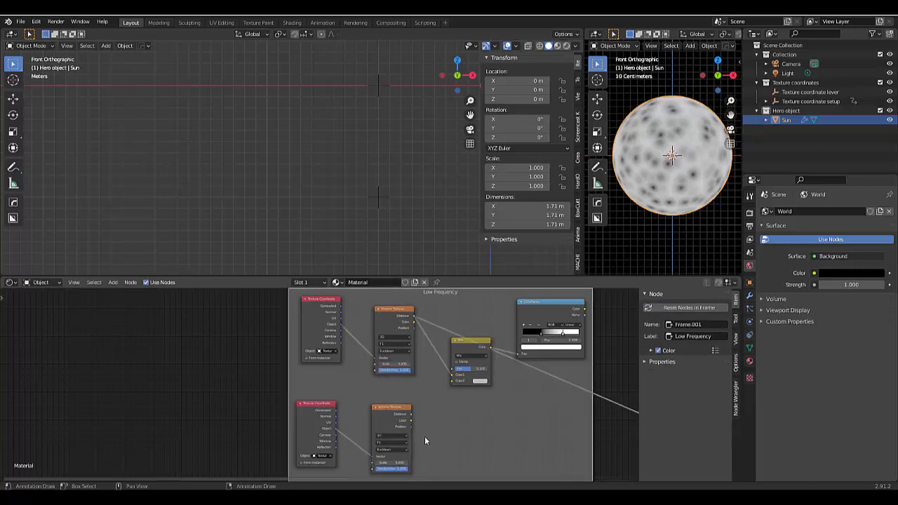
drag(411, 414, 452, 383)
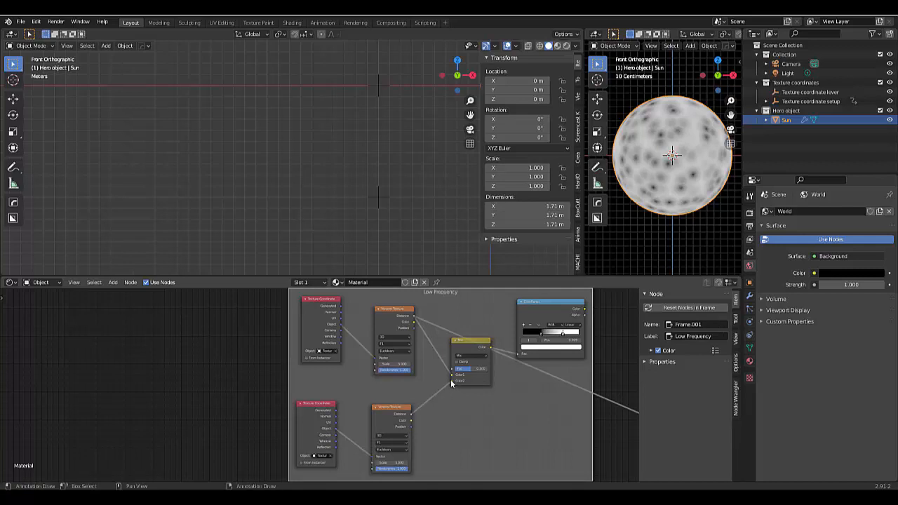
Preview the Low Frequency ColorRamp on the Sun and set the lower Voronoi Texture's Scale to 3 and Randomness to 0.5.
click(536, 309)
ctrl+shift+click(536, 308)
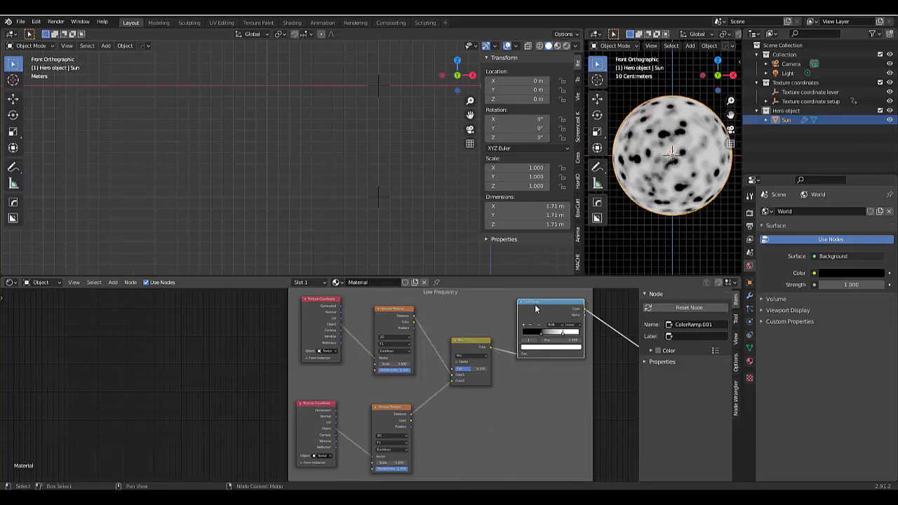
scroll(403, 462, up, 1)
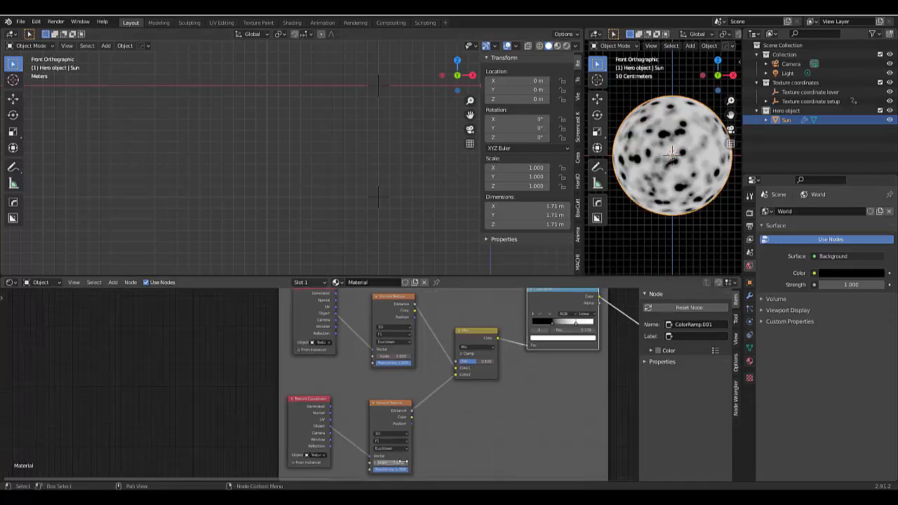
scroll(404, 461, up, 2)
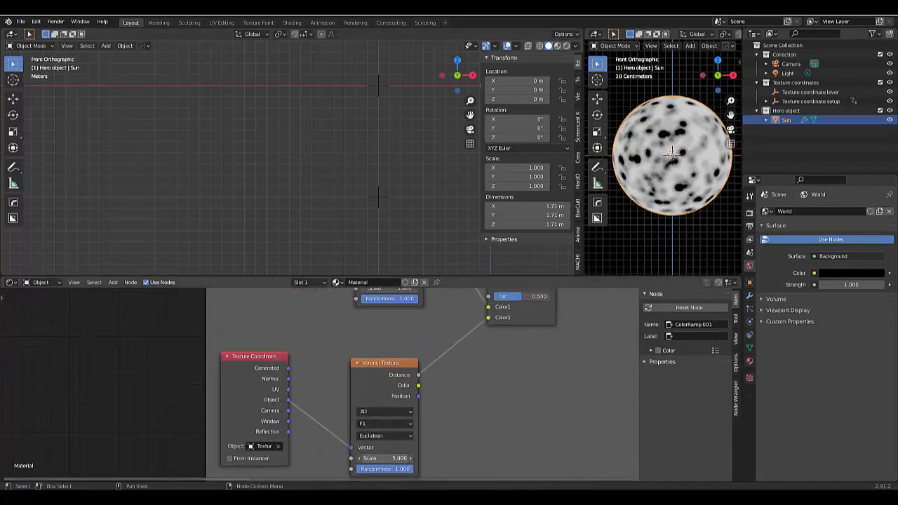
click(393, 458)
text(3)
key(Return)
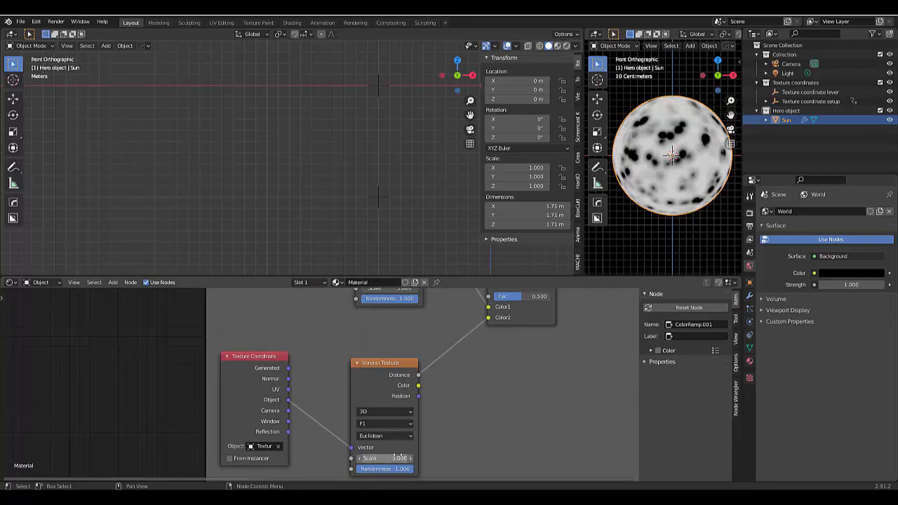
click(383, 469)
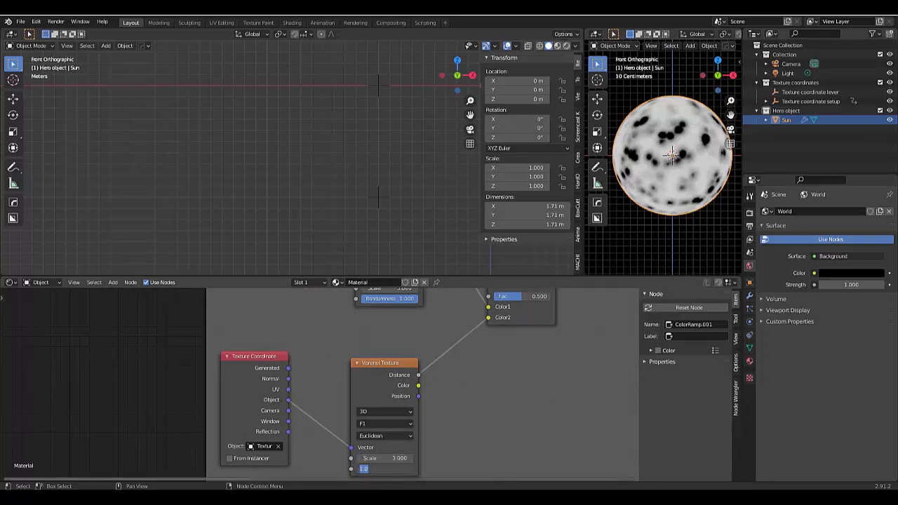
text(0.5)
key(Return)
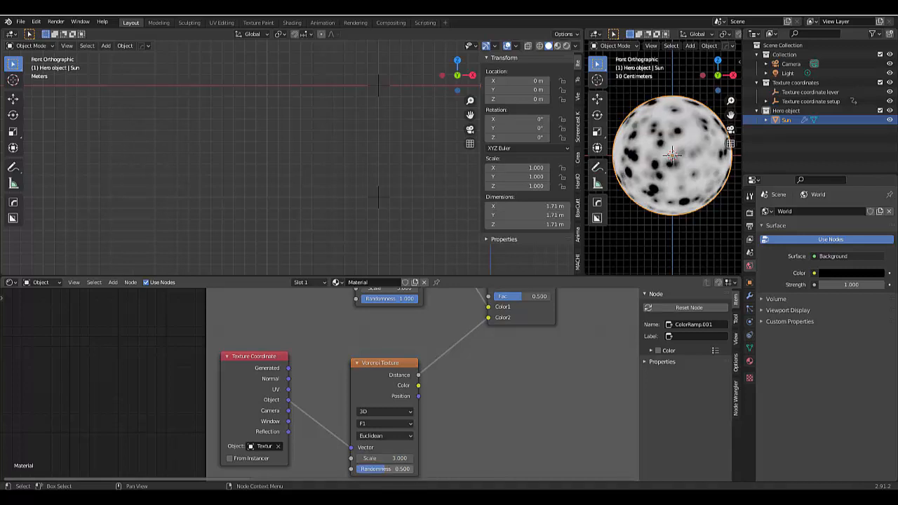
Try a Fac of 1 on the Low Frequency Mix node and set it back to 0.5.
scroll(523, 445, down, 4)
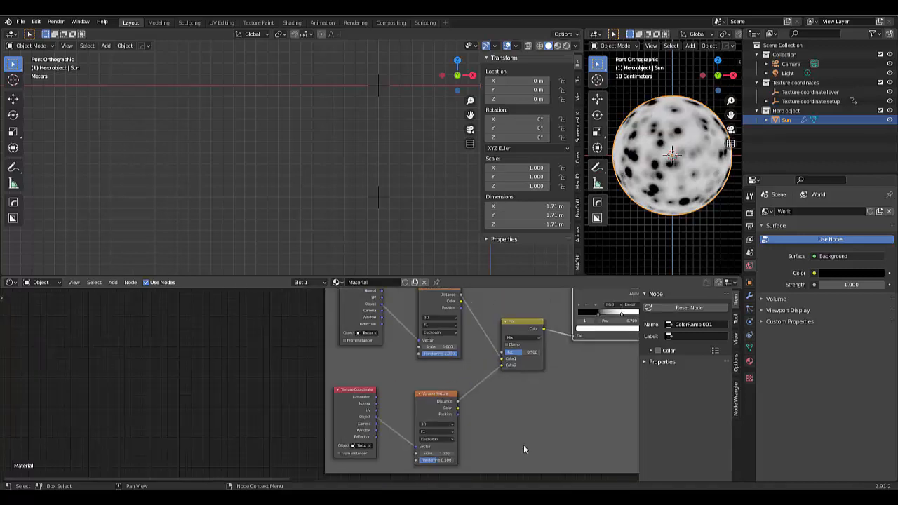
scroll(532, 370, up, 4)
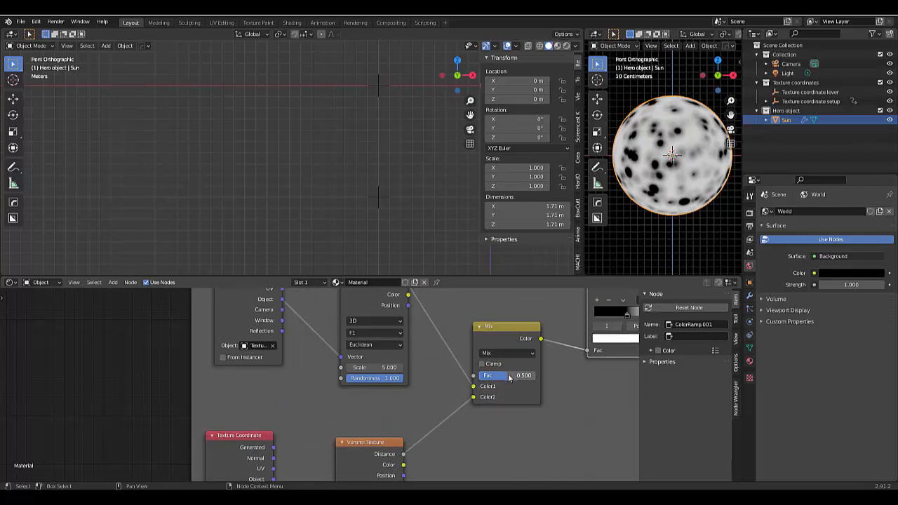
drag(506, 377, 538, 377)
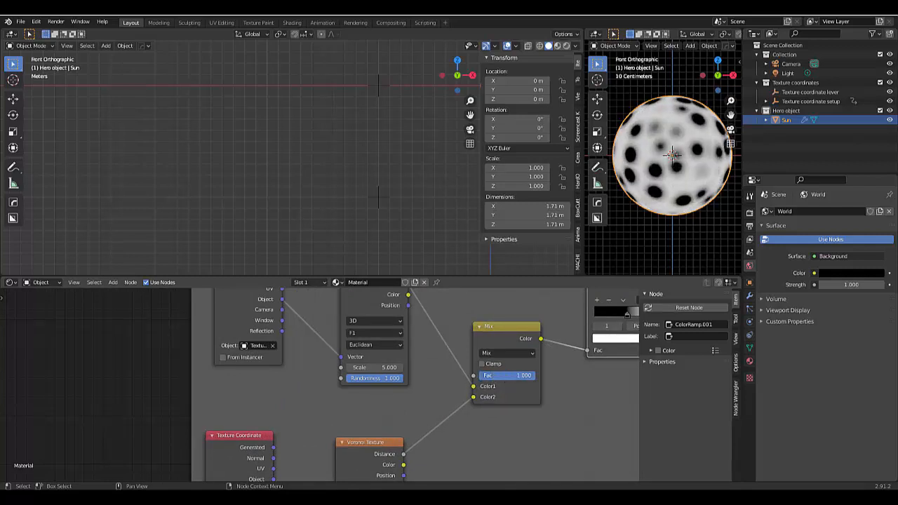
click(528, 376)
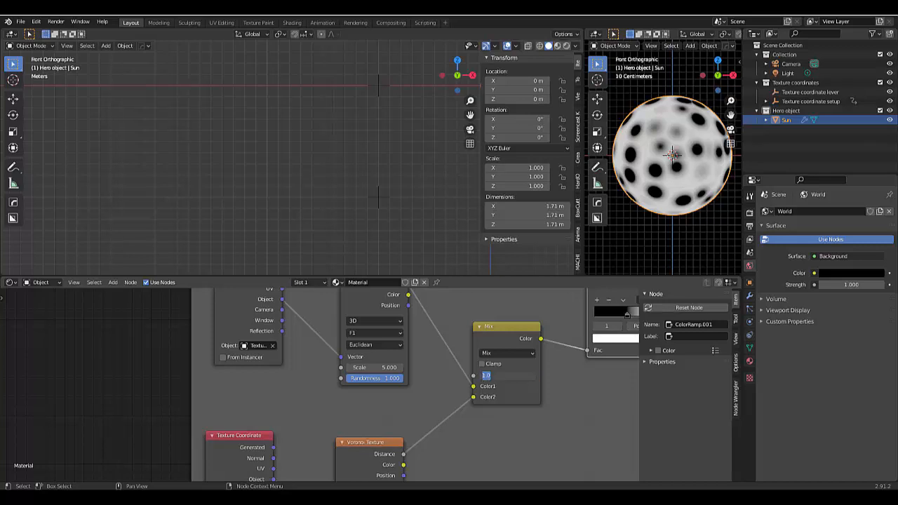
text(0.5)
key(Return)
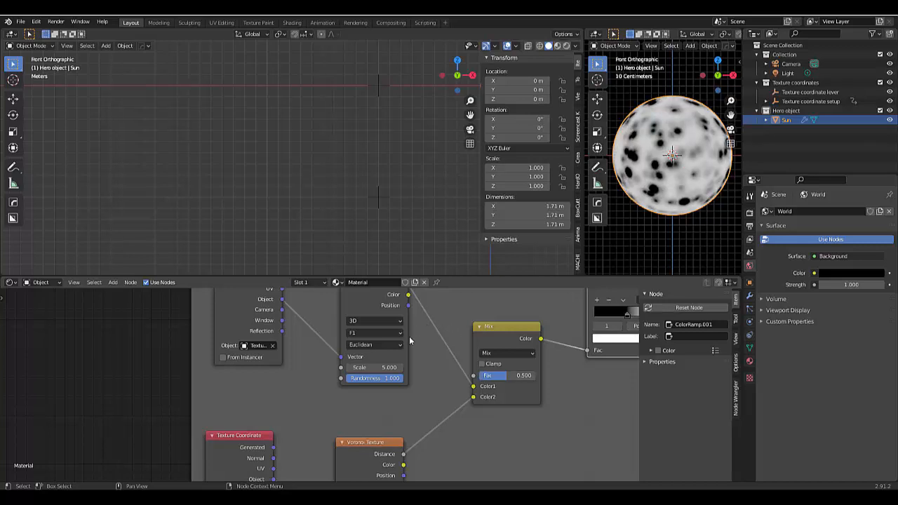
Insert a Vector Noise group node on the link between the upper Texture Coordinate and the upper Voronoi Texture in the Low Frequency frame.
scroll(383, 369, down, 8)
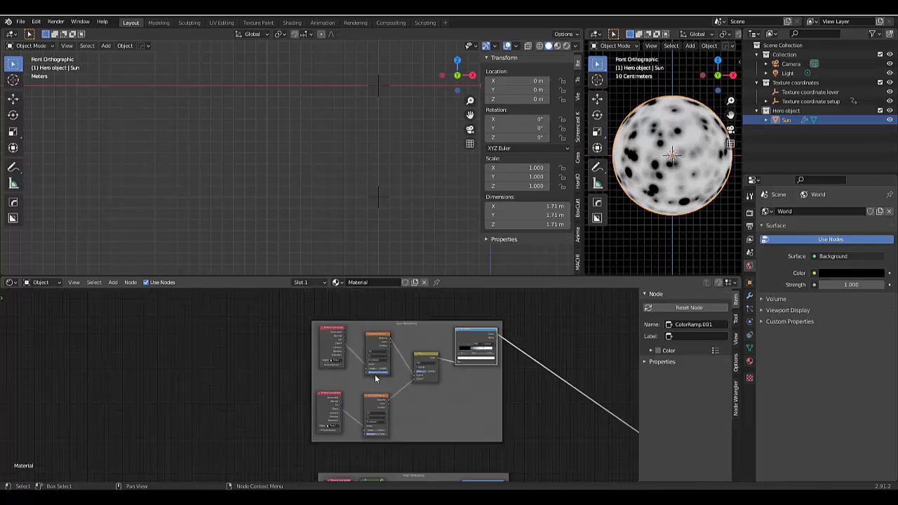
scroll(362, 355, up, 2)
scroll(362, 355, down, 2)
scroll(362, 355, up, 3)
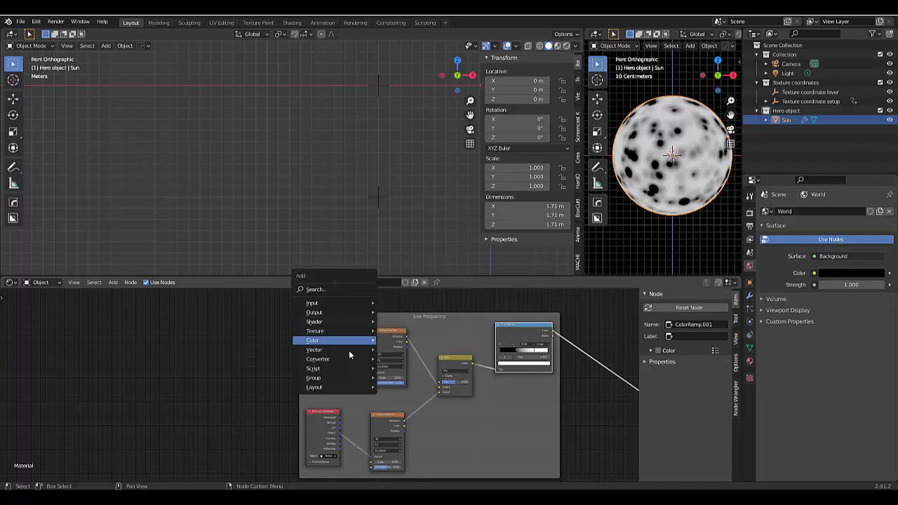
mouse_move(349, 378)
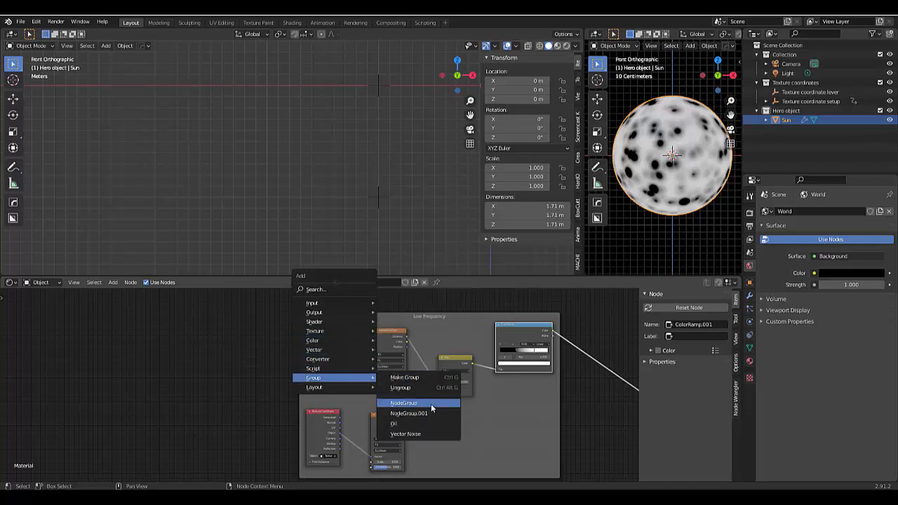
click(427, 433)
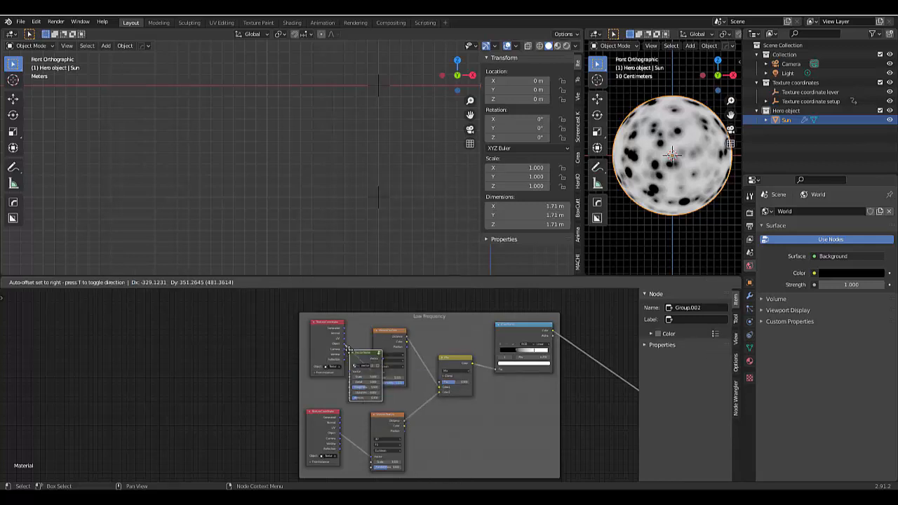
click(361, 343)
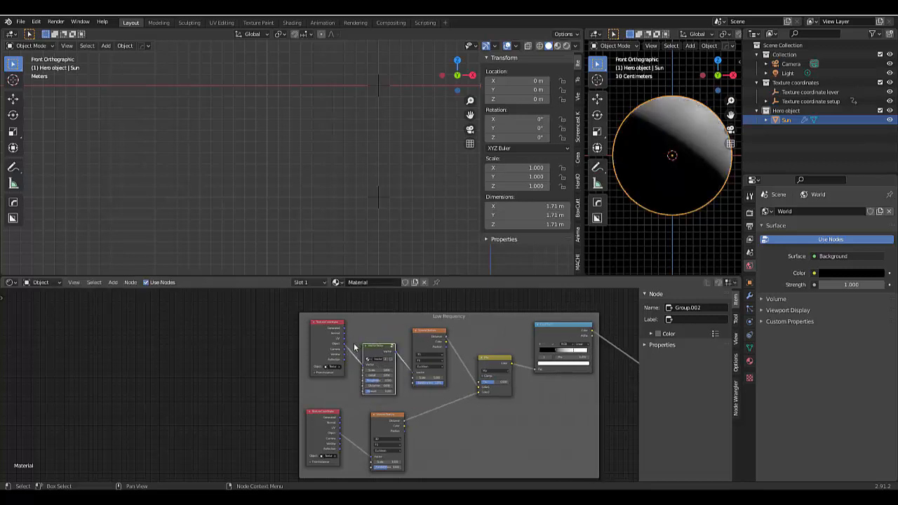
Make room beside the lower Voronoi Texture and insert another Vector Noise group between it and the lower Texture Coordinate.
drag(387, 415, 416, 412)
key(shift+a)
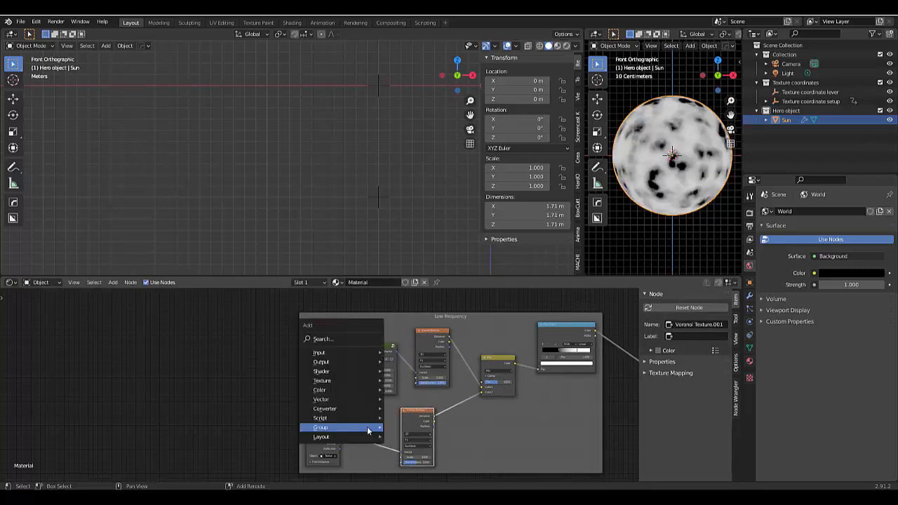
mouse_move(367, 427)
click(407, 427)
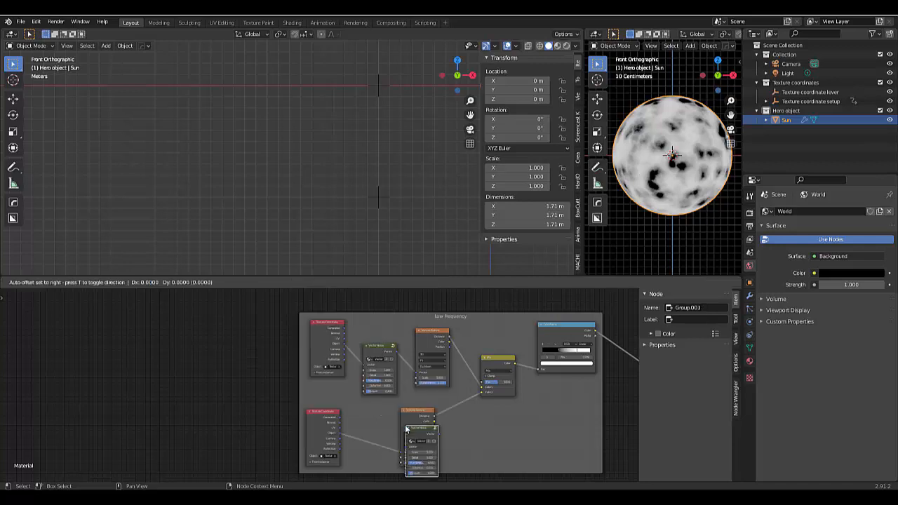
click(362, 425)
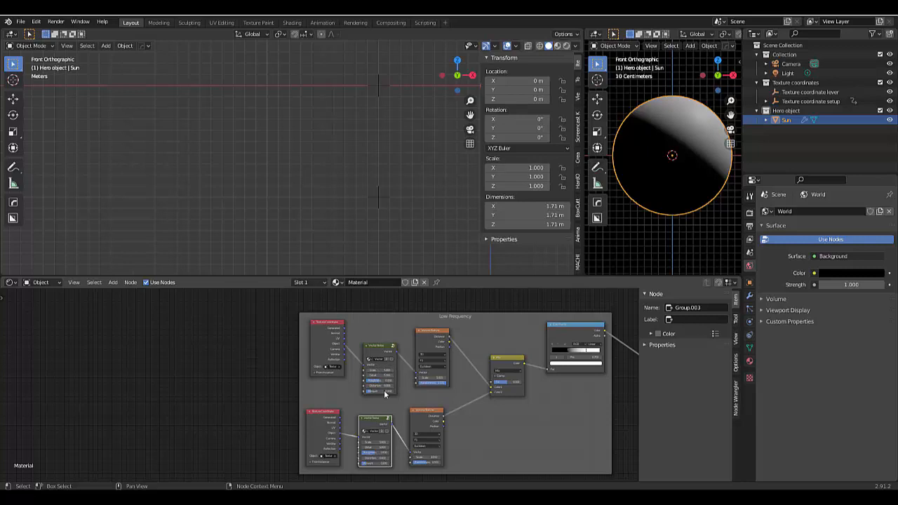
Set the upper Vector Noise node's Scale to 9 and open its Distortion value for editing.
scroll(379, 375, up, 3)
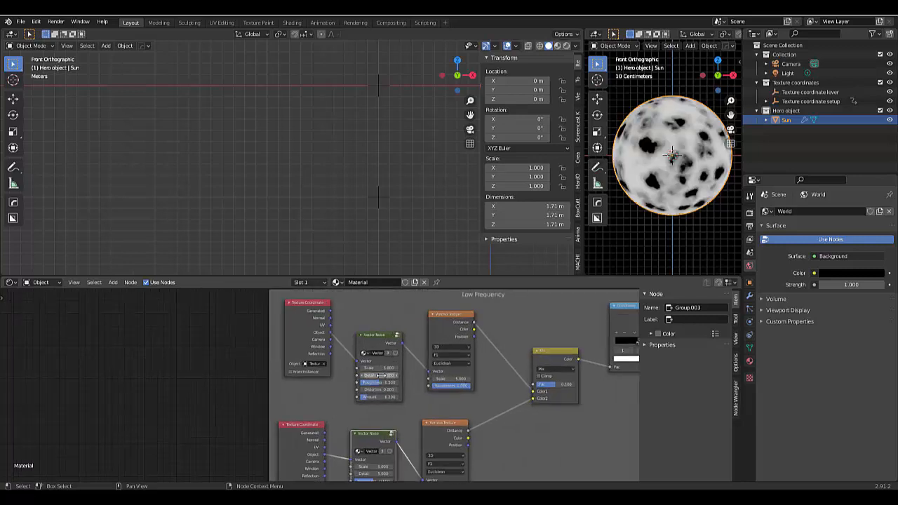
scroll(385, 375, up, 3)
click(376, 353)
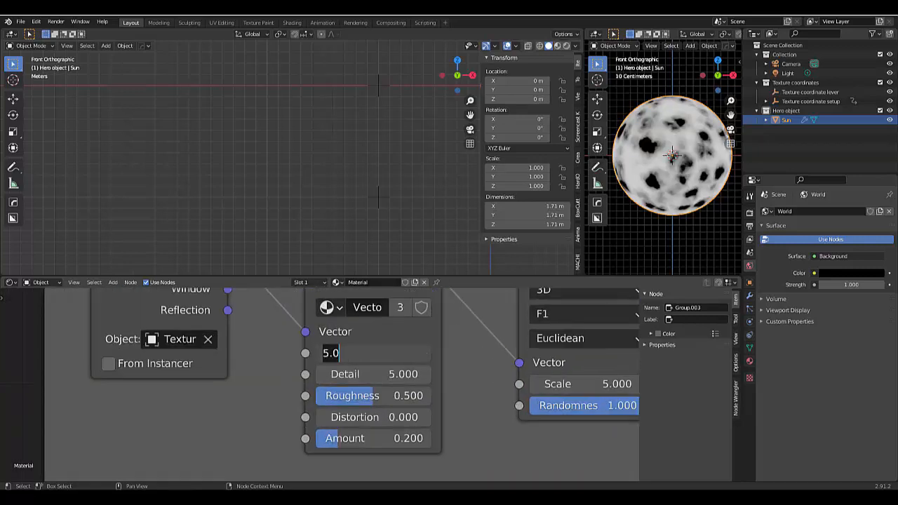
text(9)
key(Return)
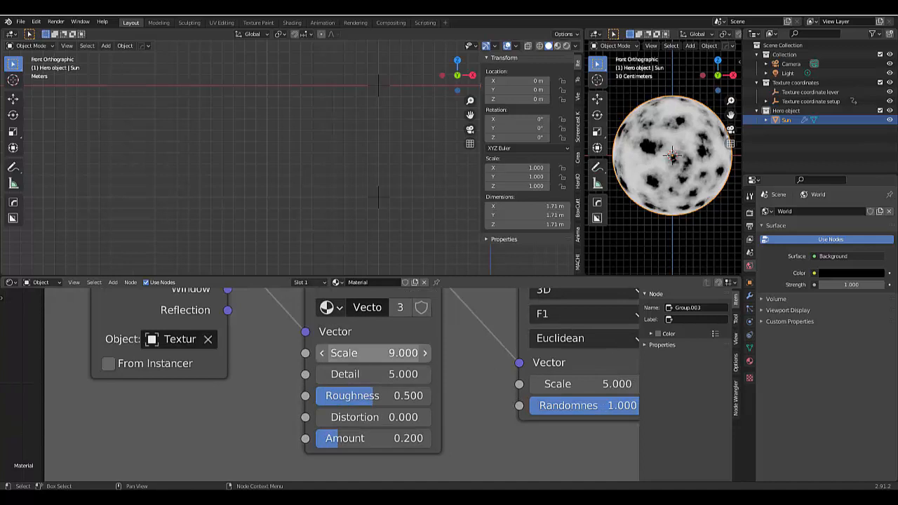
click(383, 417)
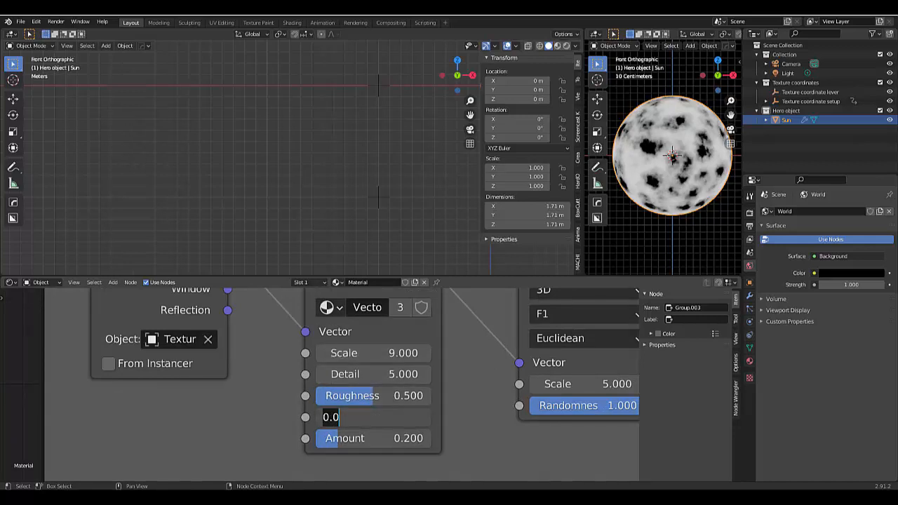
Set the upper Vector Noise node's Distortion to 0.7 and raise its Amount to 0.3, nudged up to about 0.308.
text(0.7)
key(Return)
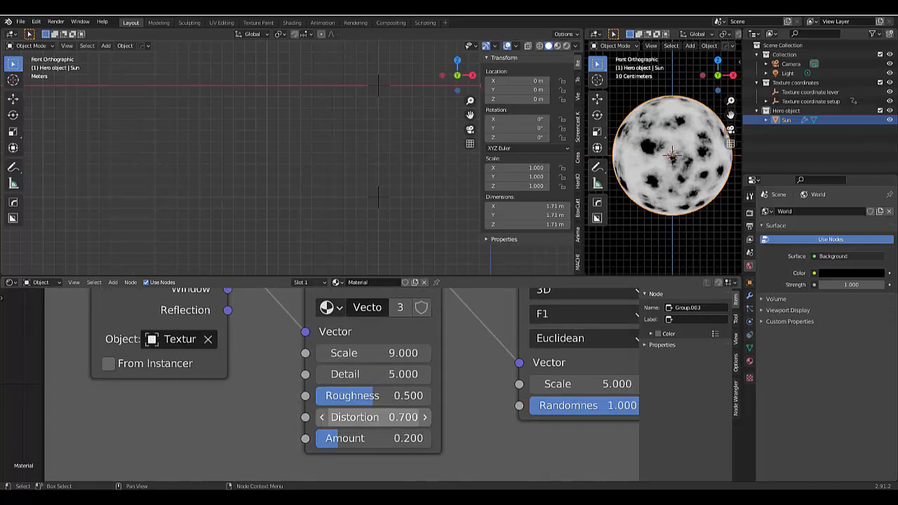
click(372, 438)
text(0.3)
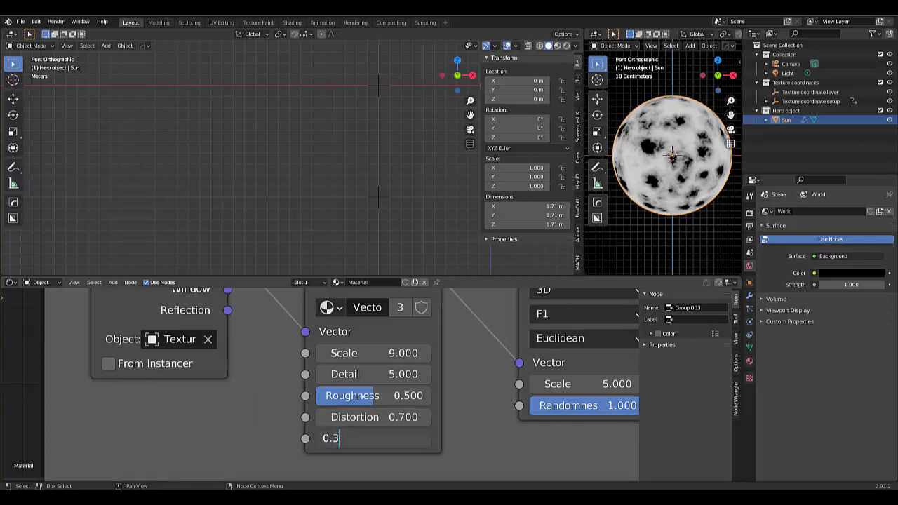
key(Return)
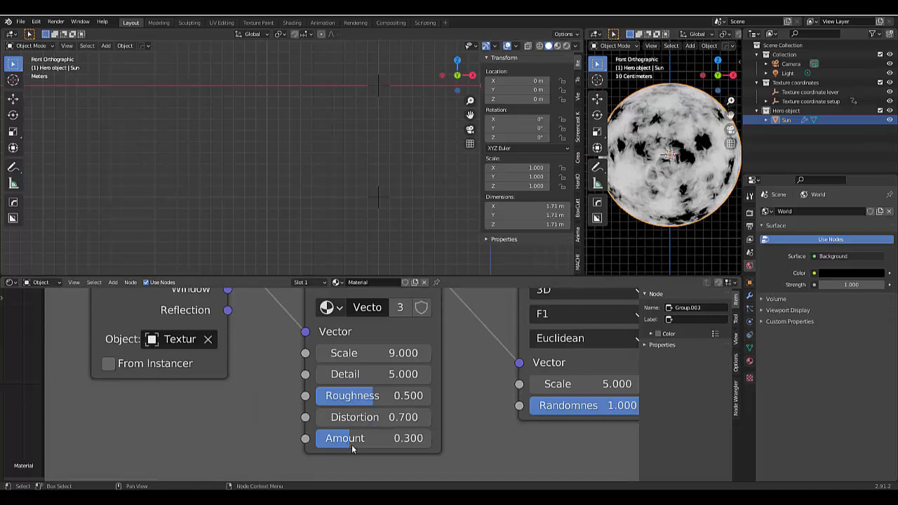
mouse_move(372, 438)
mouse_down()
mouse_move(383, 438)
mouse_move(374, 438)
mouse_up()
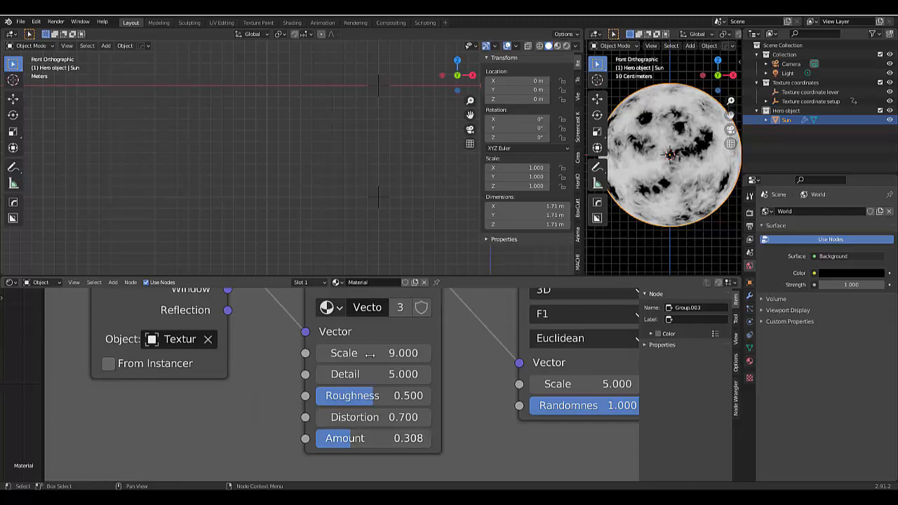
Set the lower Vector Noise node's Amount to 0.5 and Distortion to 1.5, checking the result on the sphere from the front.
scroll(385, 397, down, 1)
scroll(388, 395, down, 5)
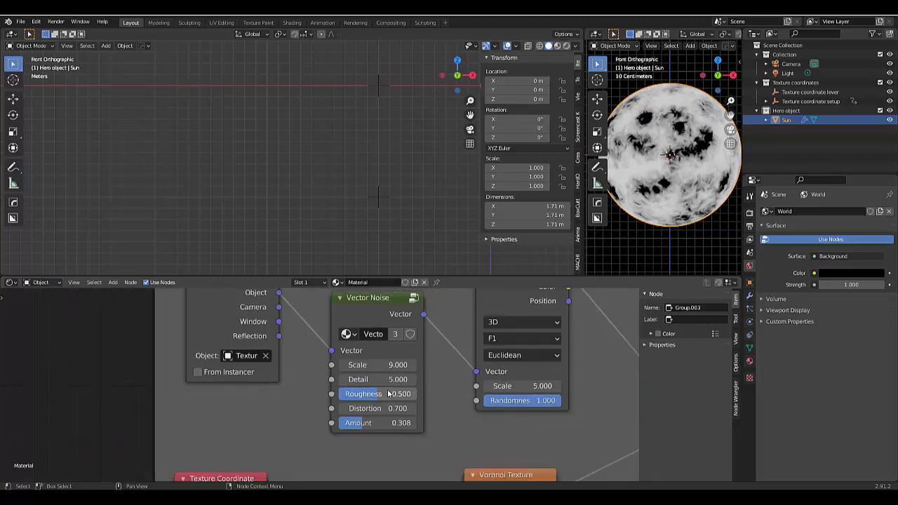
scroll(372, 483, up, 2)
scroll(391, 459, up, 3)
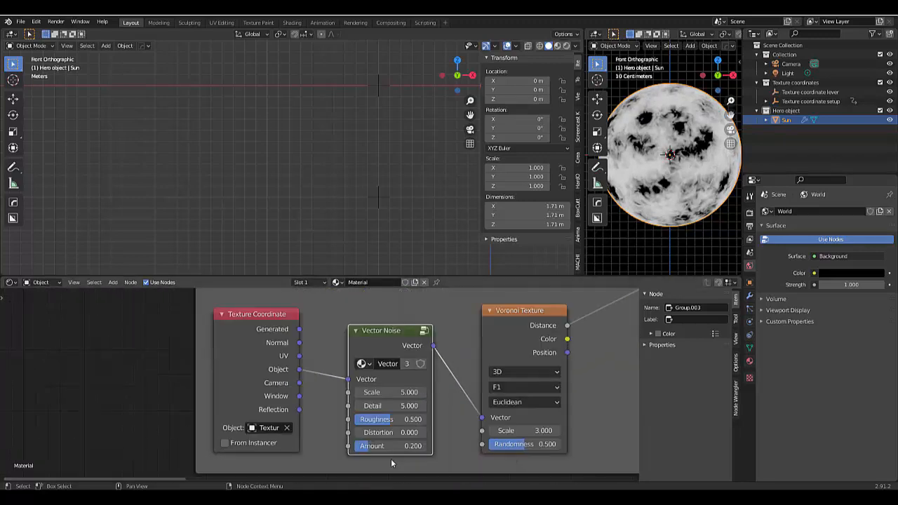
scroll(394, 443, down, 2)
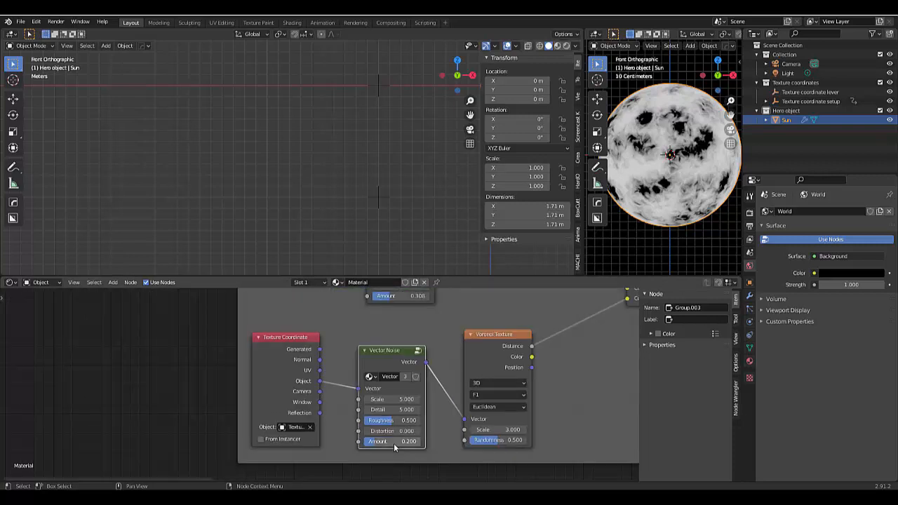
double_click(394, 441)
text(0.5)
key(Return)
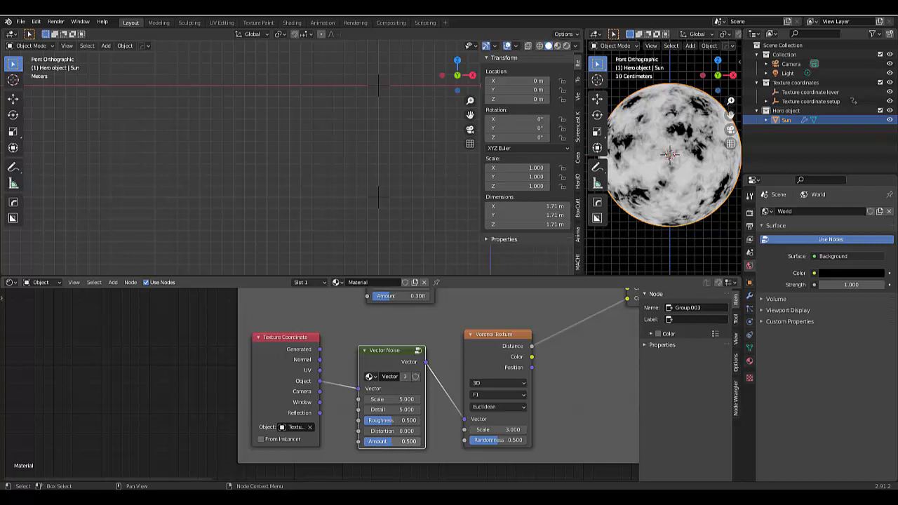
double_click(391, 432)
text(1)
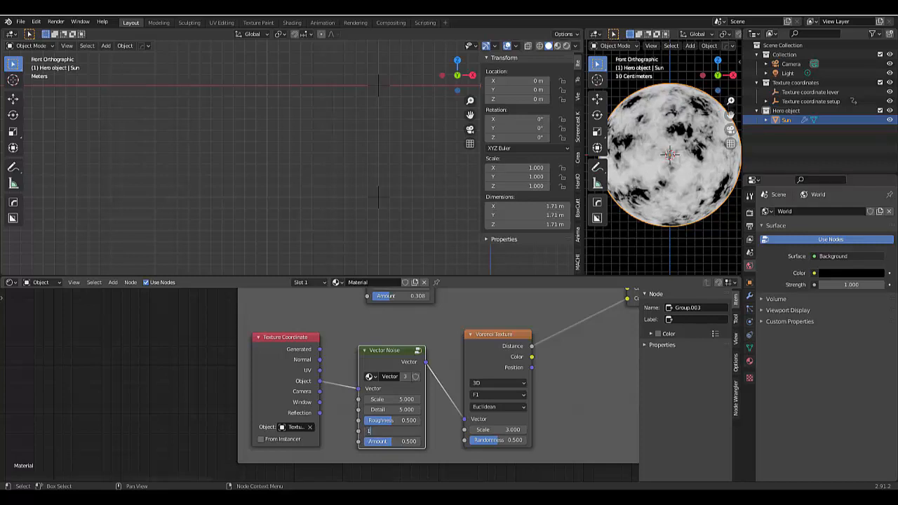
text(.5)
key(Return)
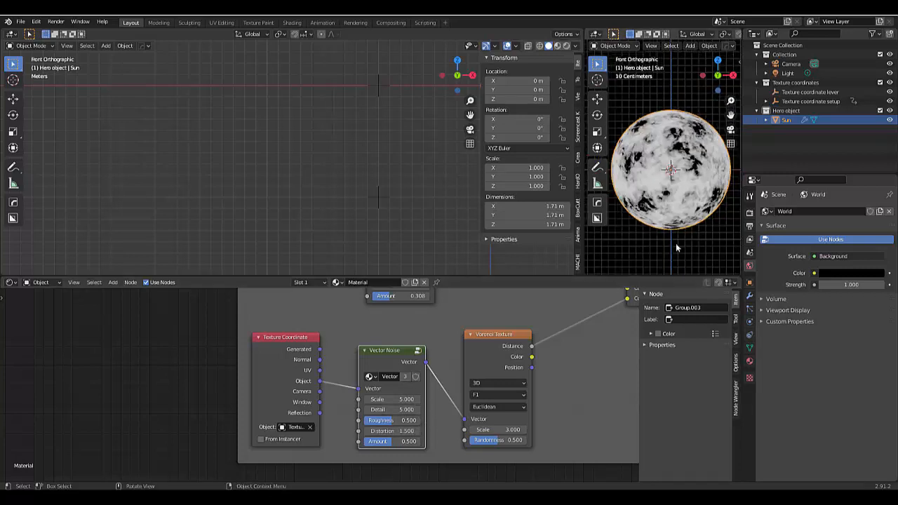
middle_drag(675, 243, 677, 180)
key(KP_1)
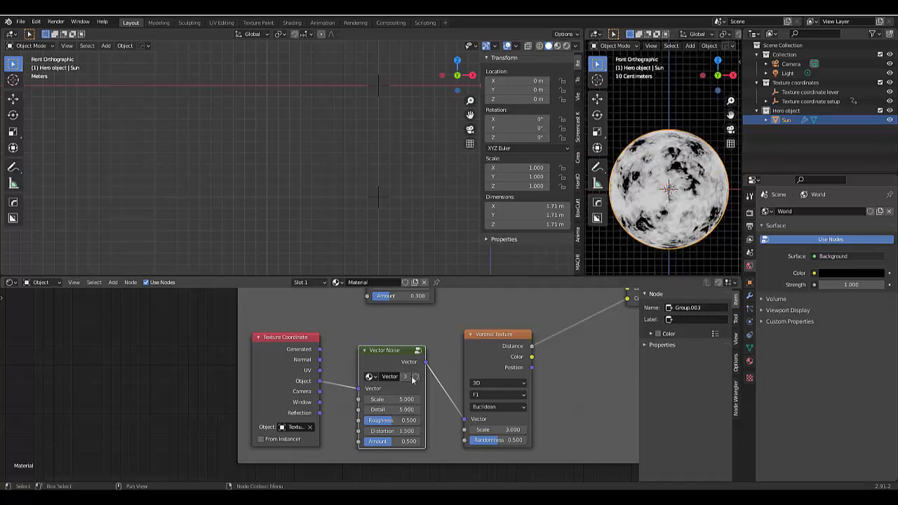
Extend the label of the Low Frequency node frame to "Low Frequency Noise".
scroll(430, 421, down, 3)
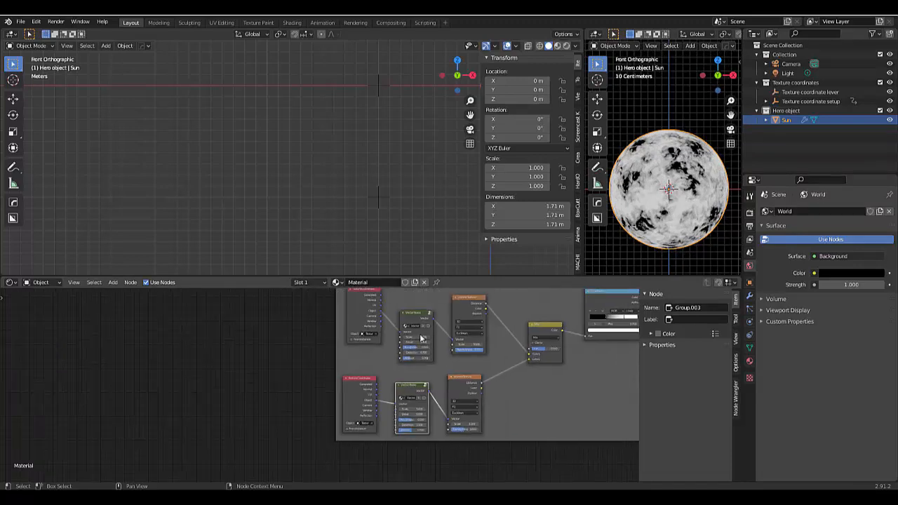
scroll(421, 338, up, 4)
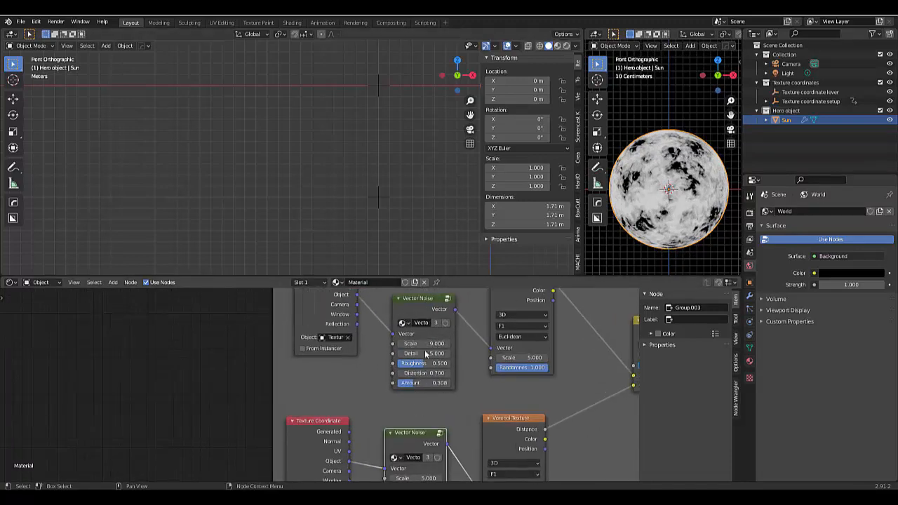
scroll(426, 354, down, 4)
scroll(475, 309, up, 3)
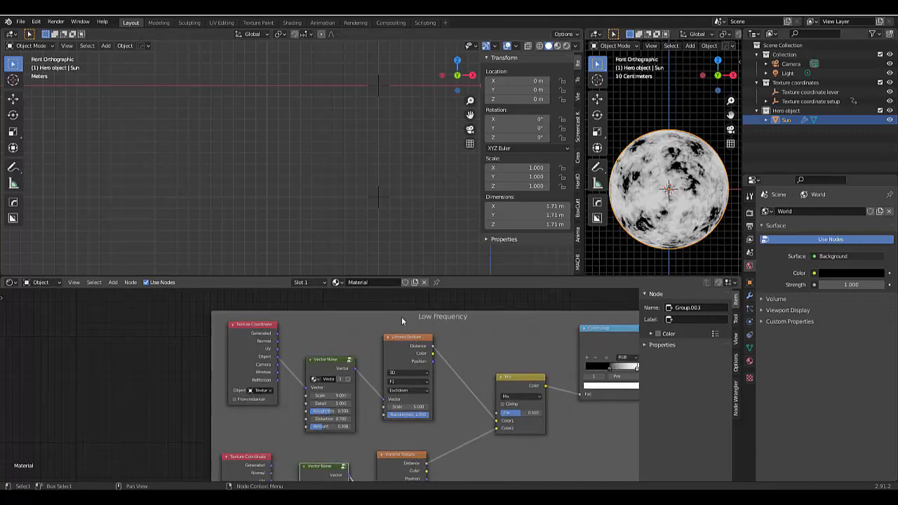
click(486, 328)
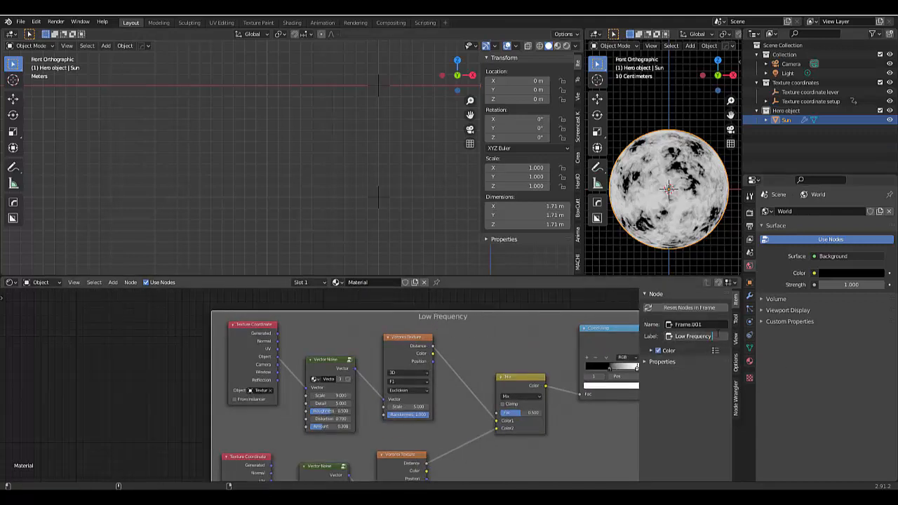
text(Noise)
key(Return)
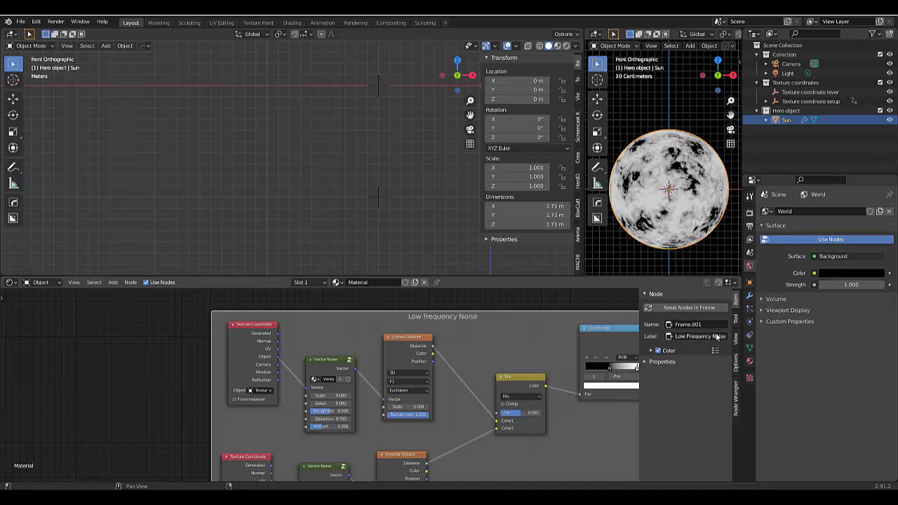
Change the label of the High Frequency node frame to "Noise".
scroll(501, 377, down, 15)
scroll(515, 457, up, 7)
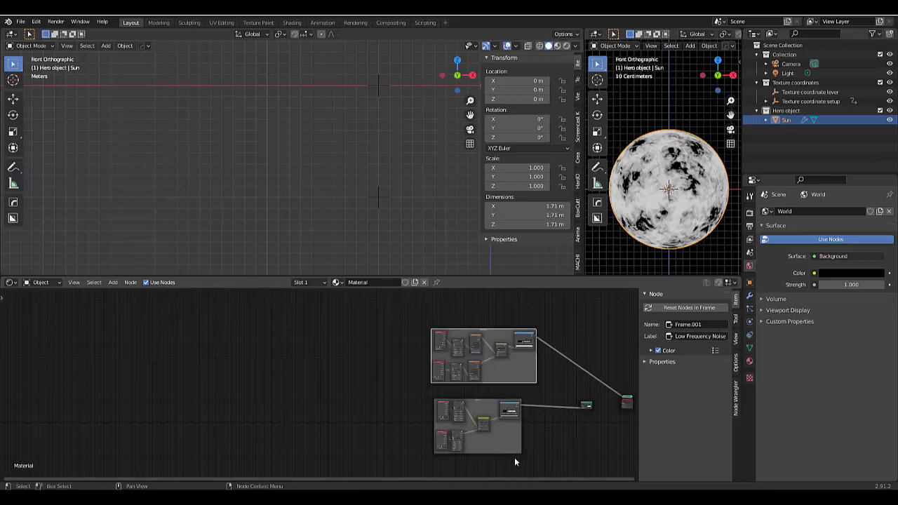
click(515, 421)
scroll(515, 421, up, 2)
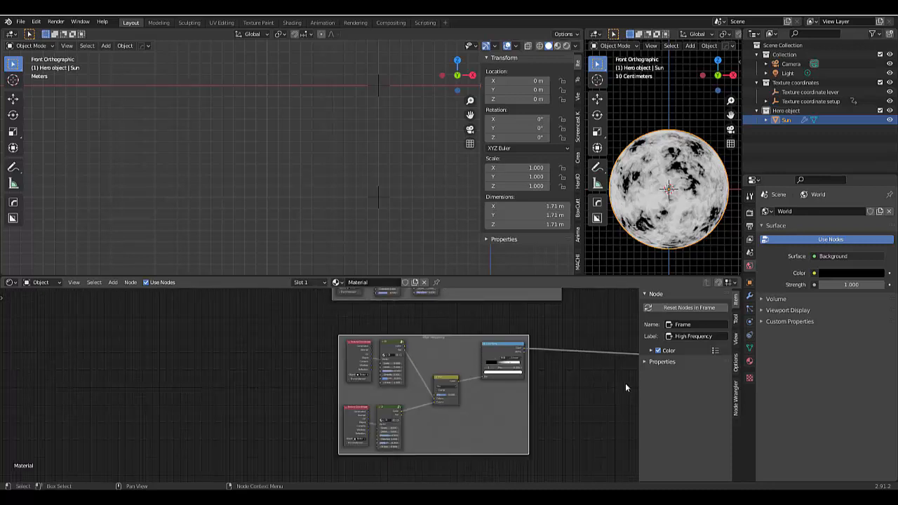
click(718, 338)
text(Noise)
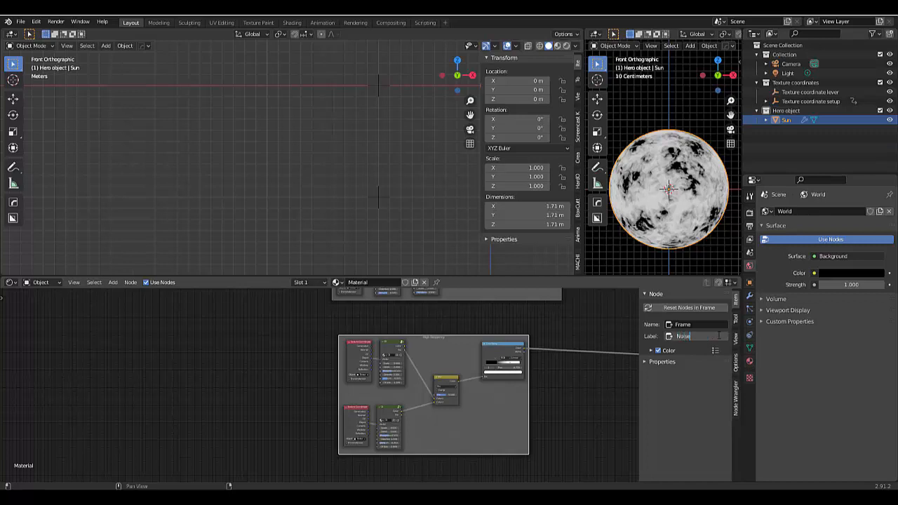
key(Return)
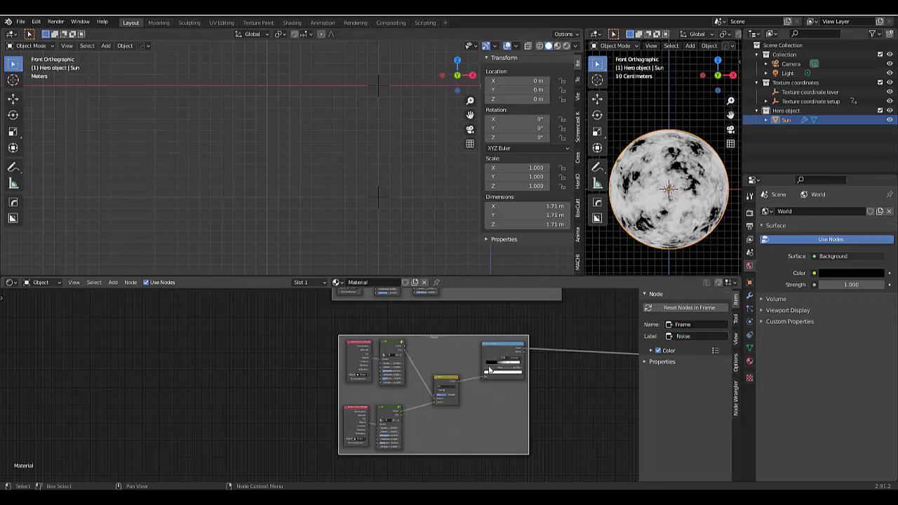
Delete the temporary preview node that links the upper frame's ColorRamp to the Material Output.
click(565, 408)
scroll(560, 410, down, 3)
scroll(560, 409, down, 1)
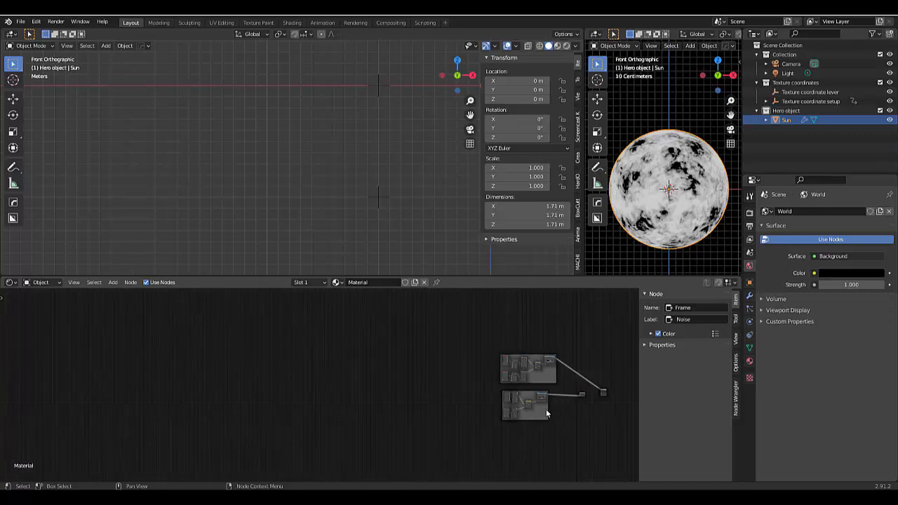
scroll(616, 365, up, 3)
scroll(616, 365, up, 3)
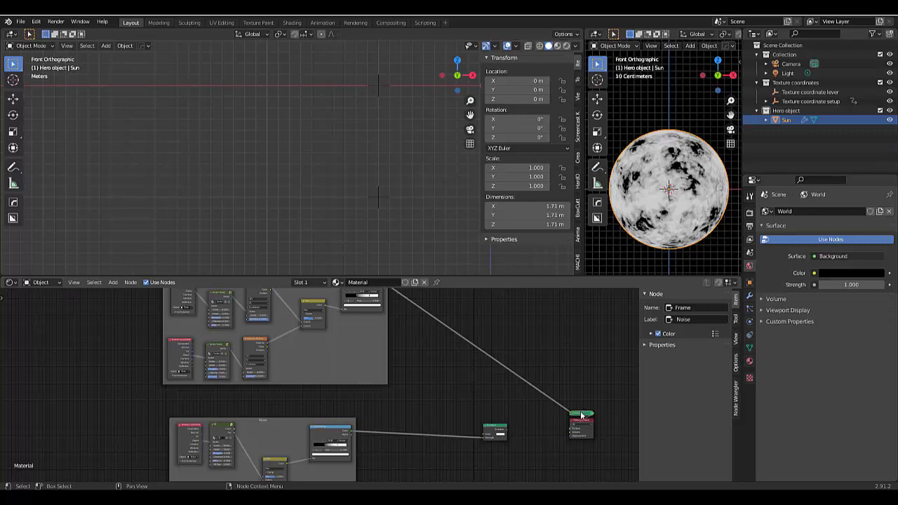
key(x)
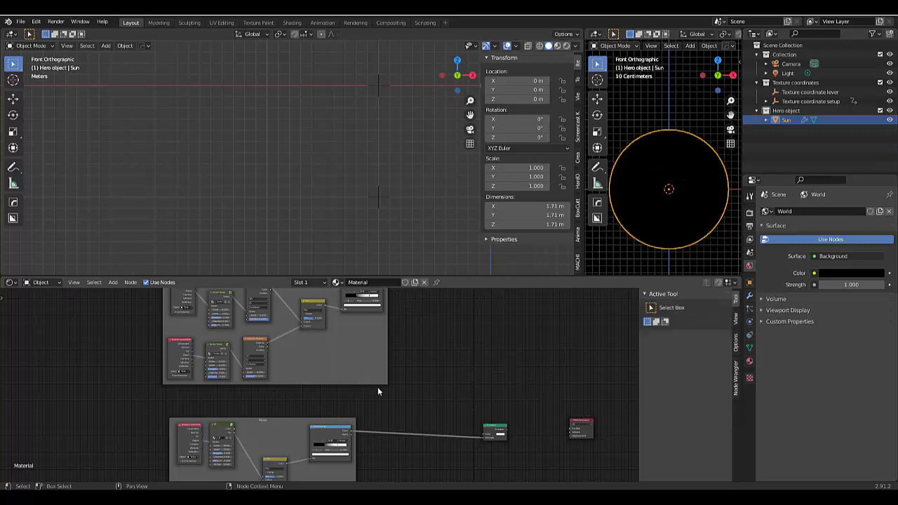
Move the Emission node closer to the Material Output and connect its Emission output to that node.
scroll(378, 387, down, 5)
scroll(441, 395, up, 7)
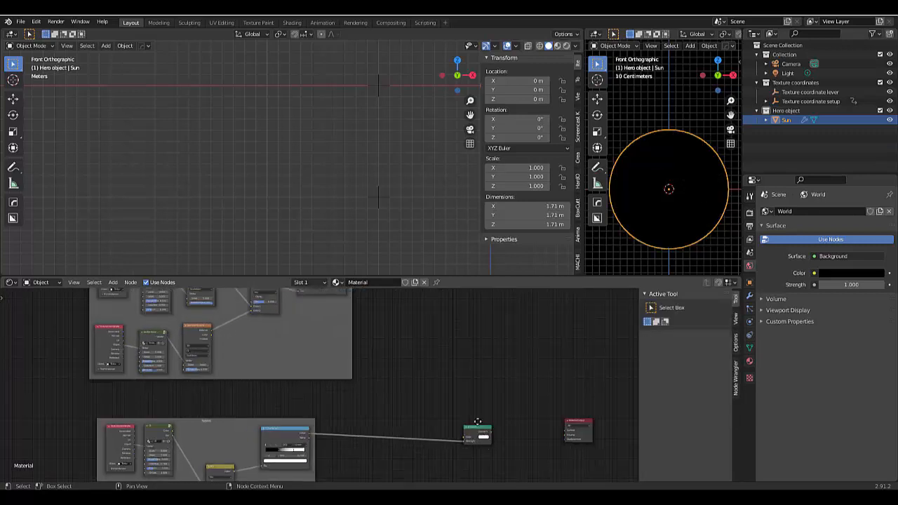
click(477, 424)
scroll(478, 421, up, 5)
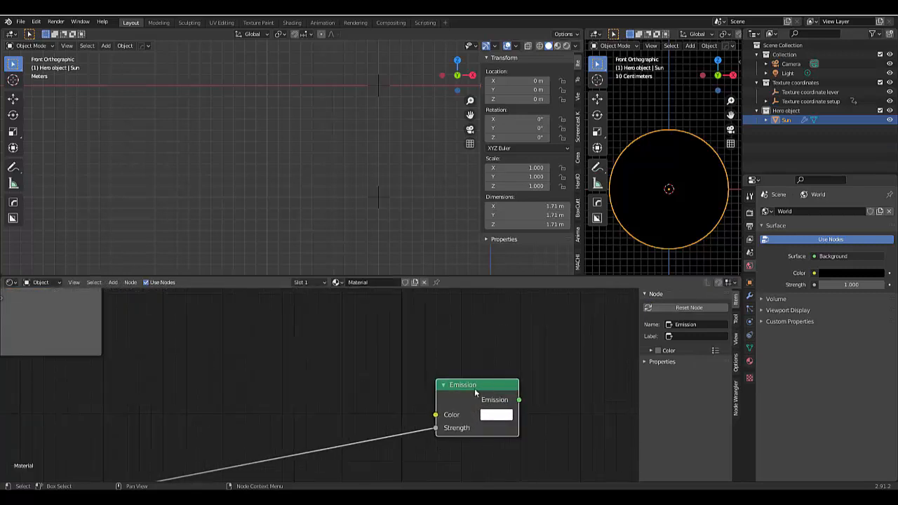
drag(475, 393, 570, 380)
scroll(600, 398, down, 5)
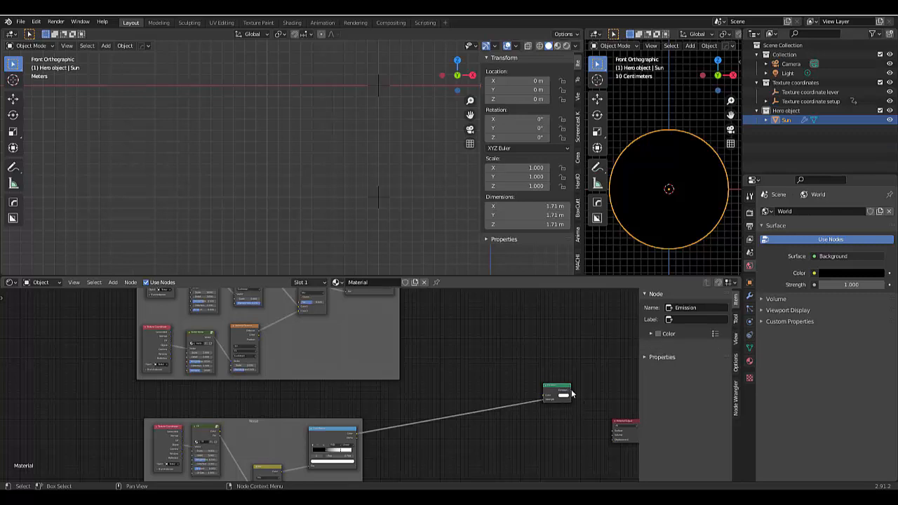
mouse_move(572, 394)
mouse_down()
mouse_move(610, 428)
mouse_move(588, 440)
mouse_up()
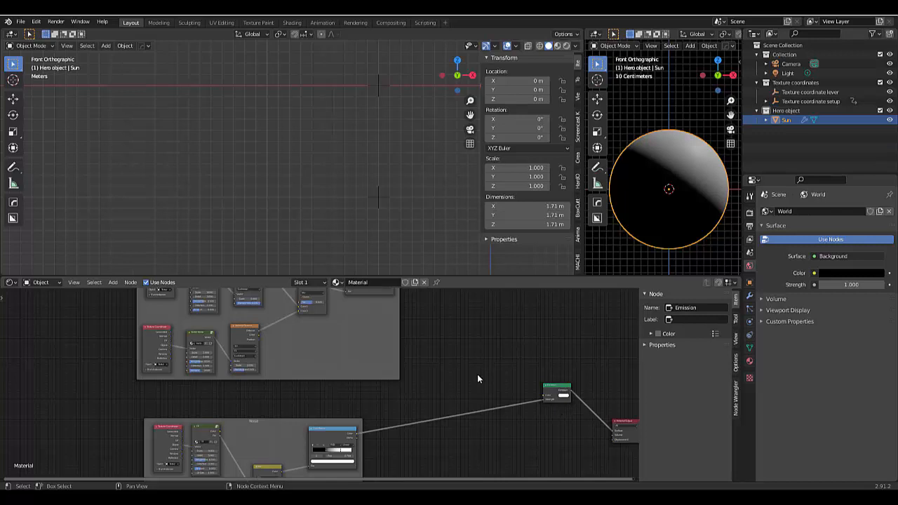
scroll(518, 354, down, 2)
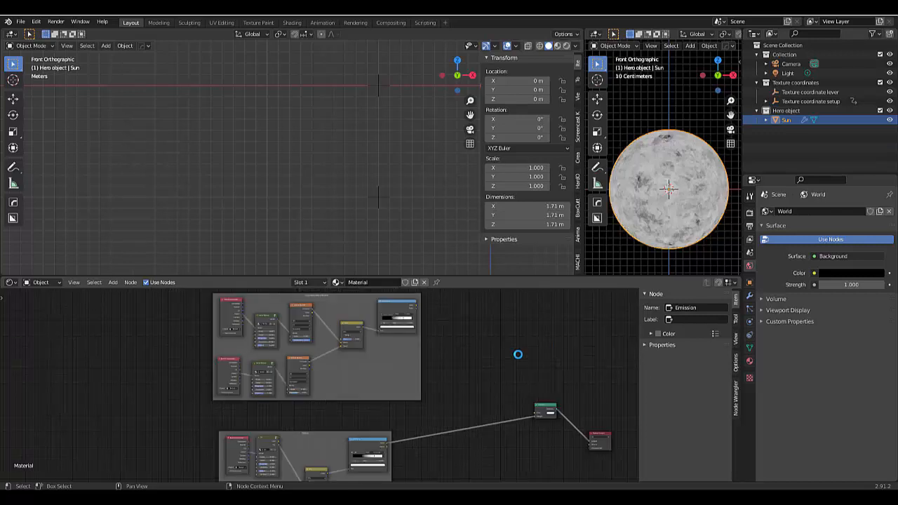
scroll(473, 387, up, 2)
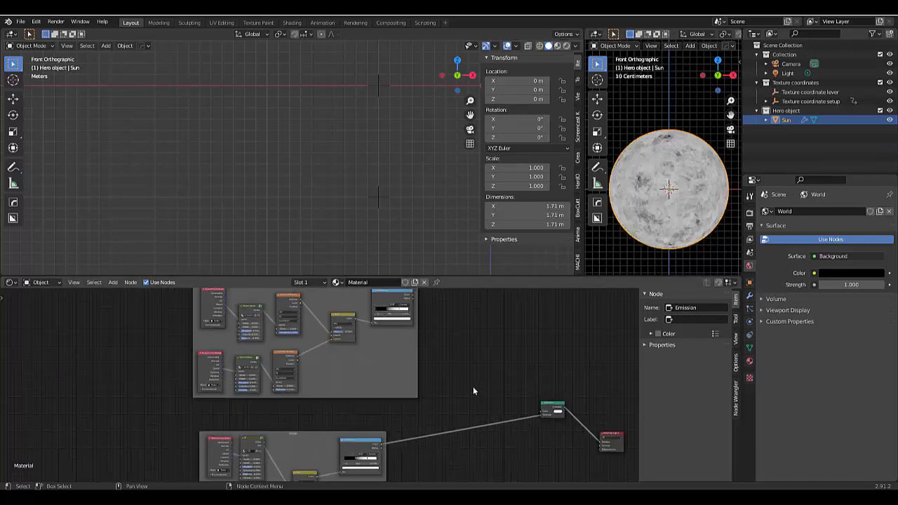
key(shift+a)
mouse_move(465, 382)
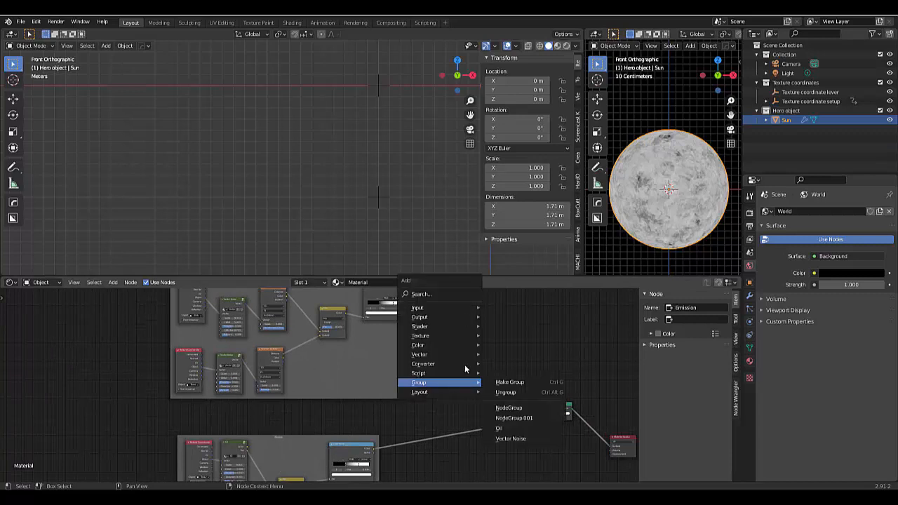
click(441, 294)
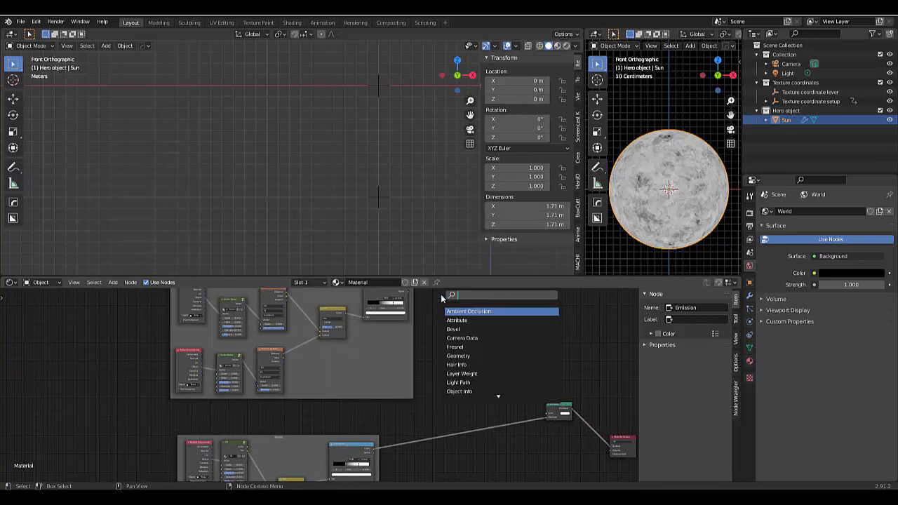
text(mix)
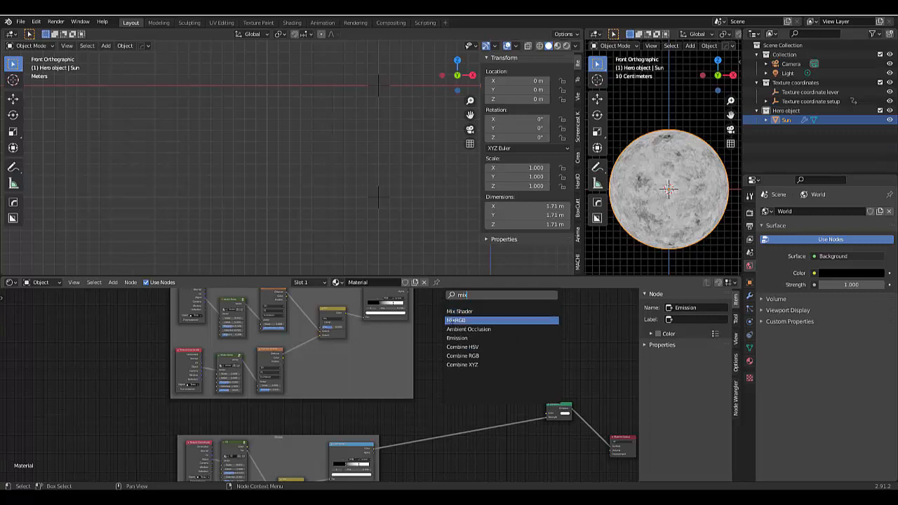
click(456, 320)
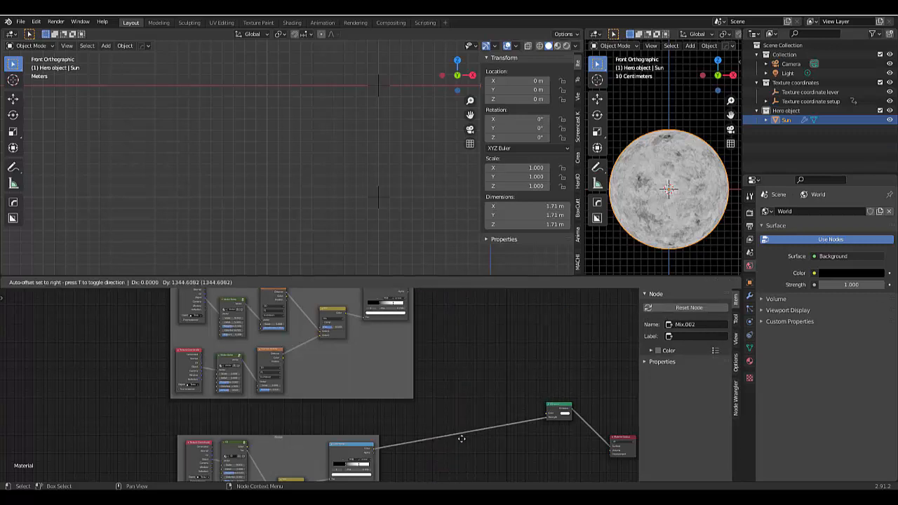
right_click(485, 336)
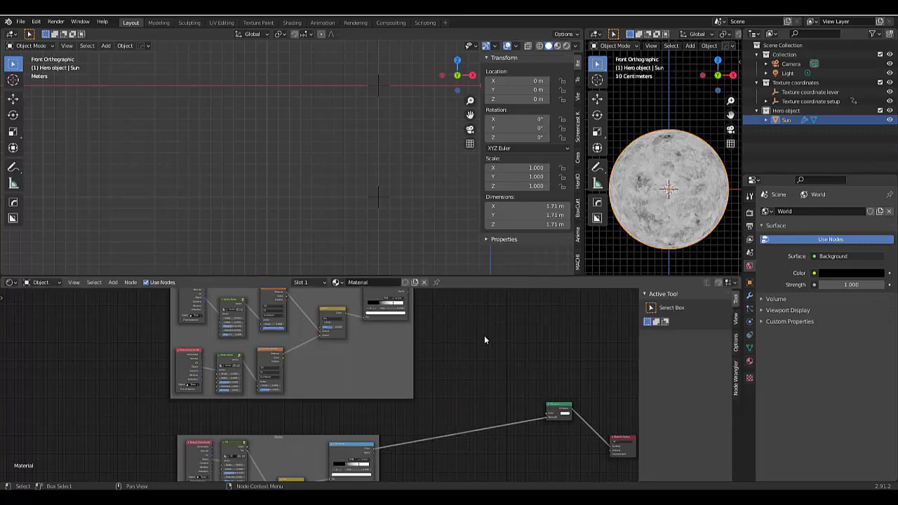
scroll(449, 432, down, 6)
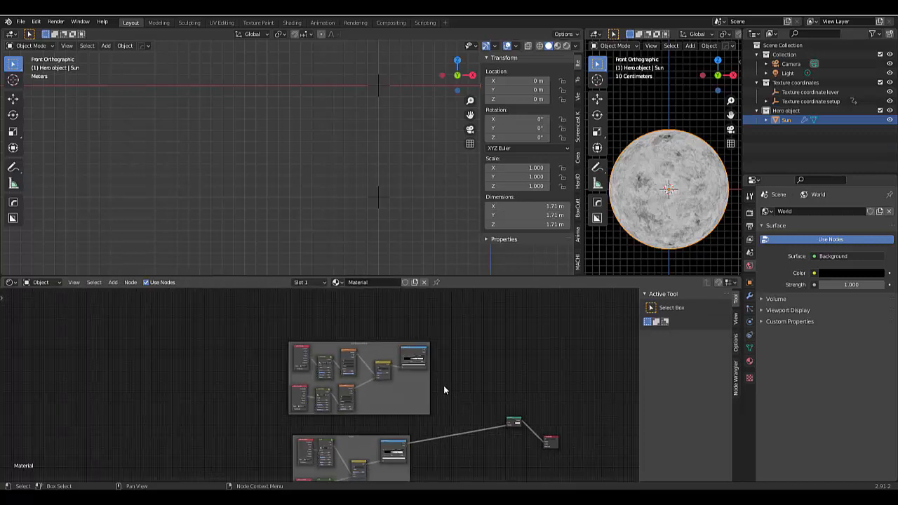
Add a MixRGB node on the link between the Noise frame's ColorRamp and the Emission node.
scroll(457, 406, up, 5)
key(shift+a)
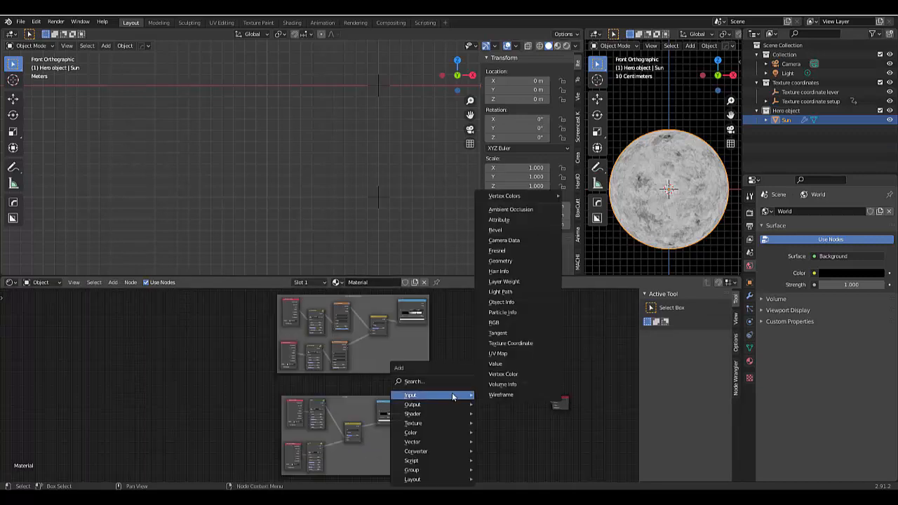
text(mix)
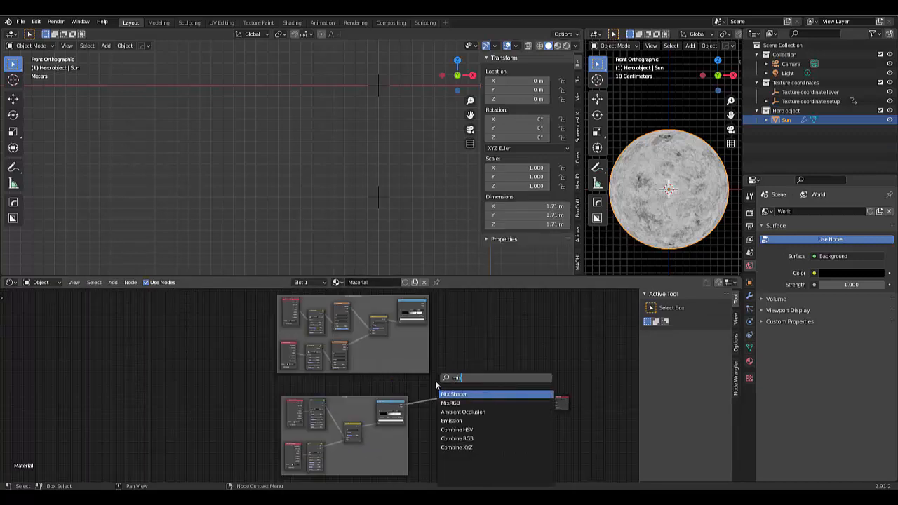
click(450, 403)
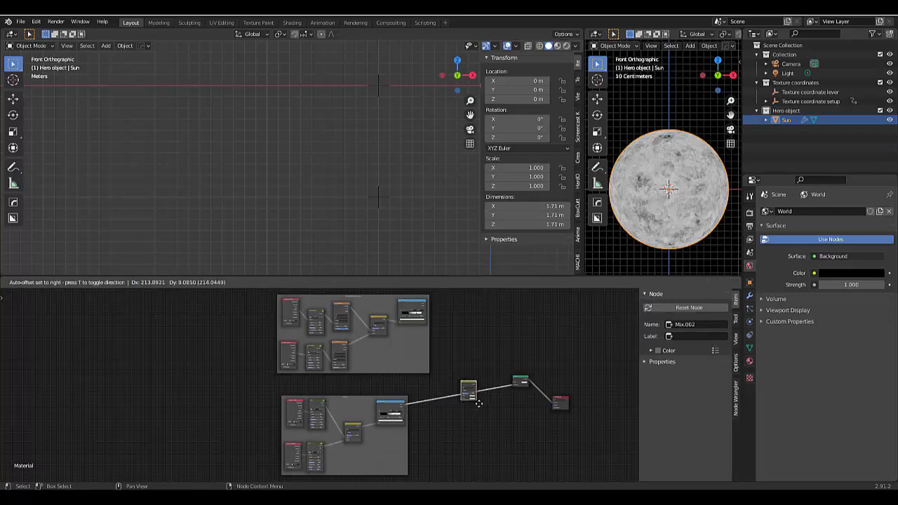
click(478, 403)
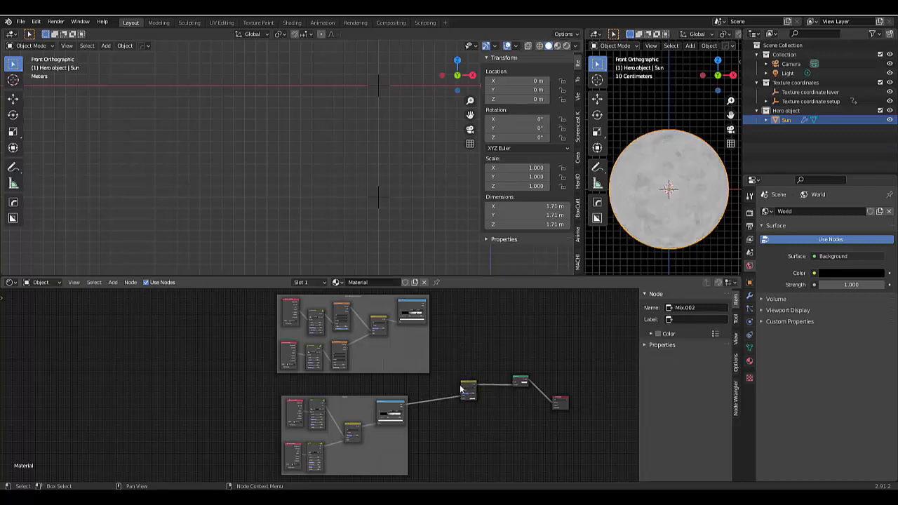
Move the new Mix node up and connect the Low Frequency Noise ColorRamp's Color output to its Color1 input.
drag(462, 390, 465, 345)
scroll(455, 329, up, 1)
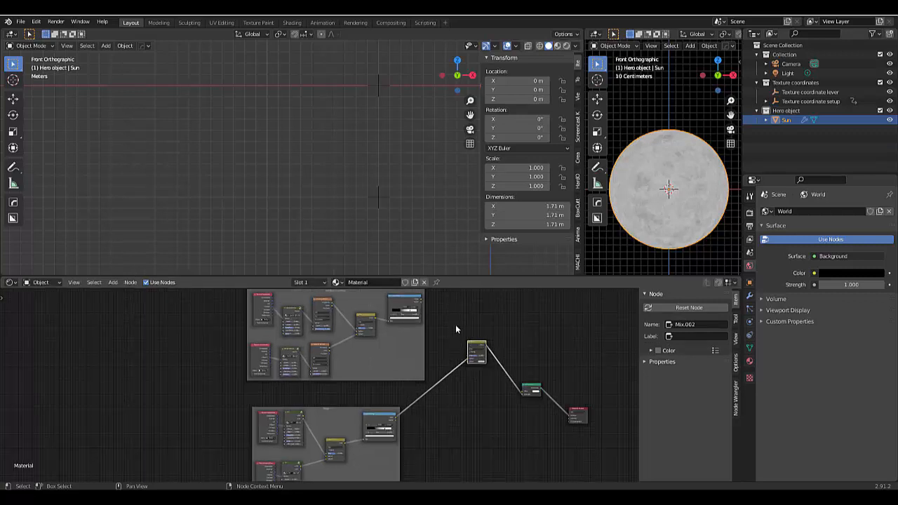
scroll(455, 324, up, 4)
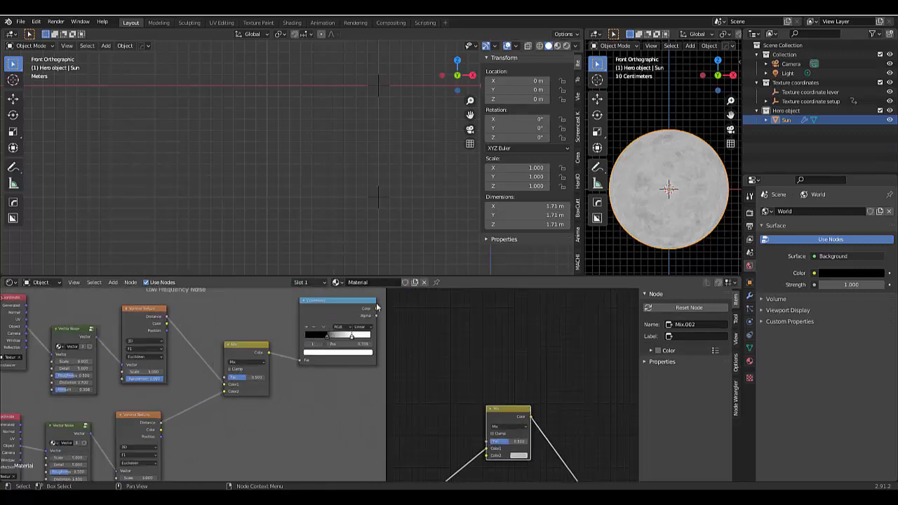
drag(377, 310, 487, 448)
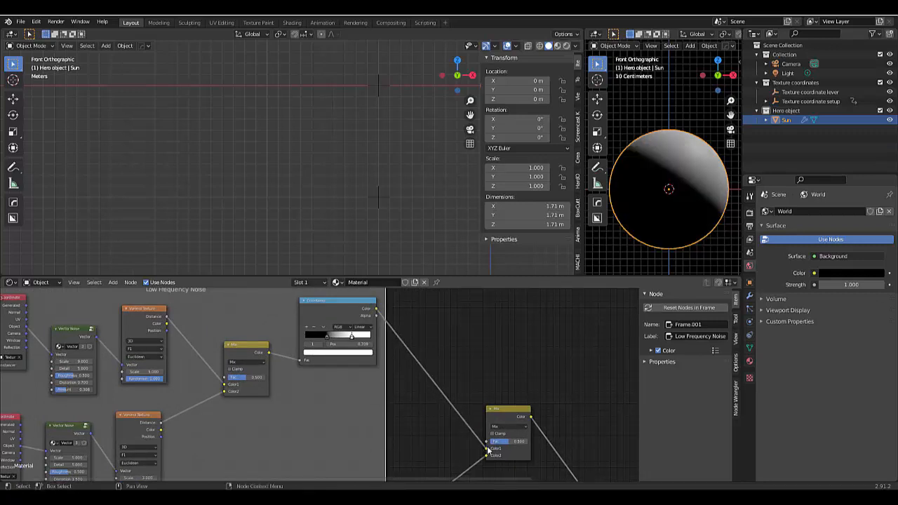
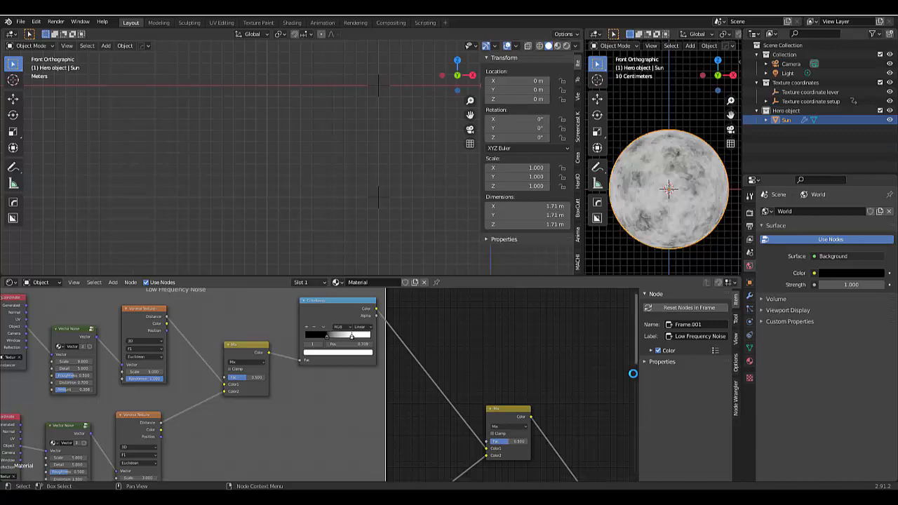
Examine the Noise frame's two Oil nodes and their settings, then view the whole node tree.
scroll(358, 377, down, 2)
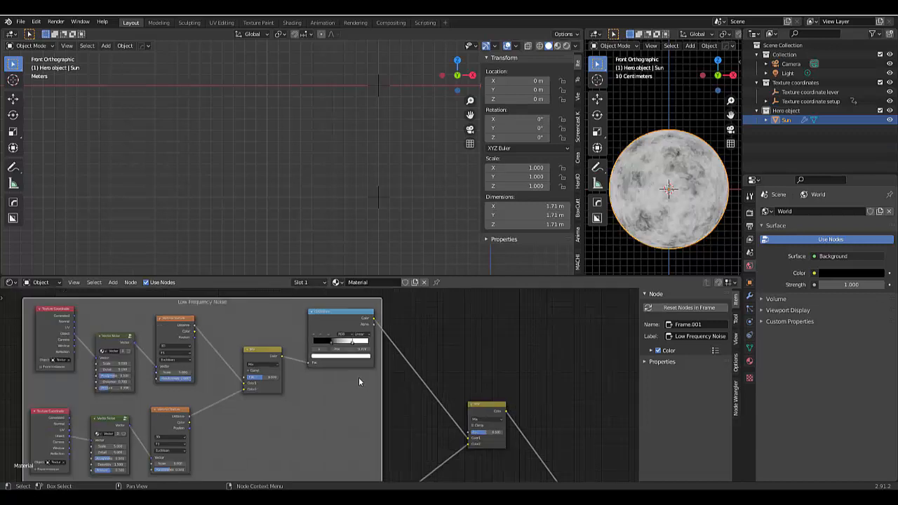
scroll(367, 364, down, 5)
scroll(324, 377, down, 4)
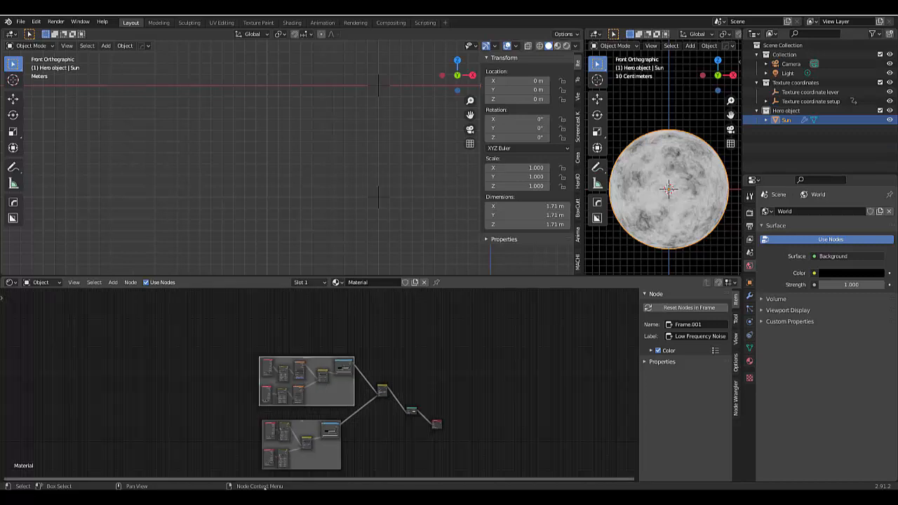
scroll(270, 477, up, 3)
scroll(283, 464, up, 3)
scroll(309, 458, up, 2)
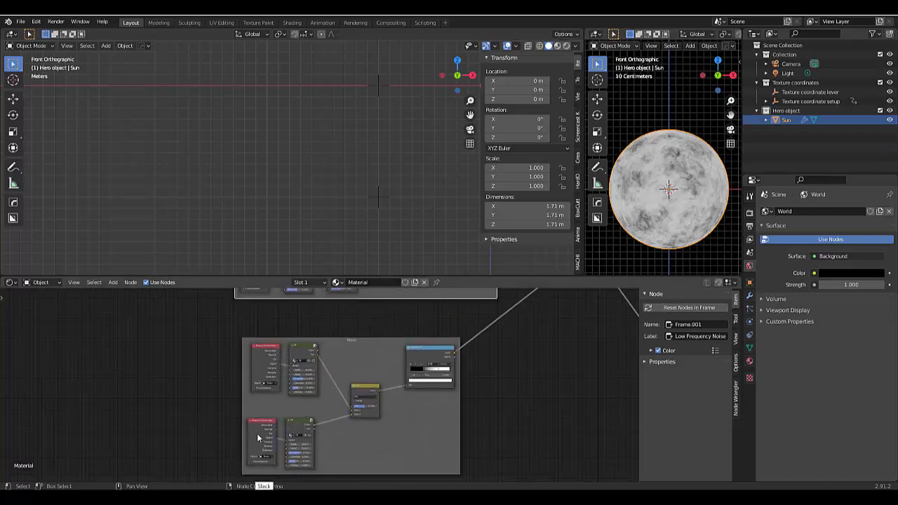
scroll(321, 457, up, 3)
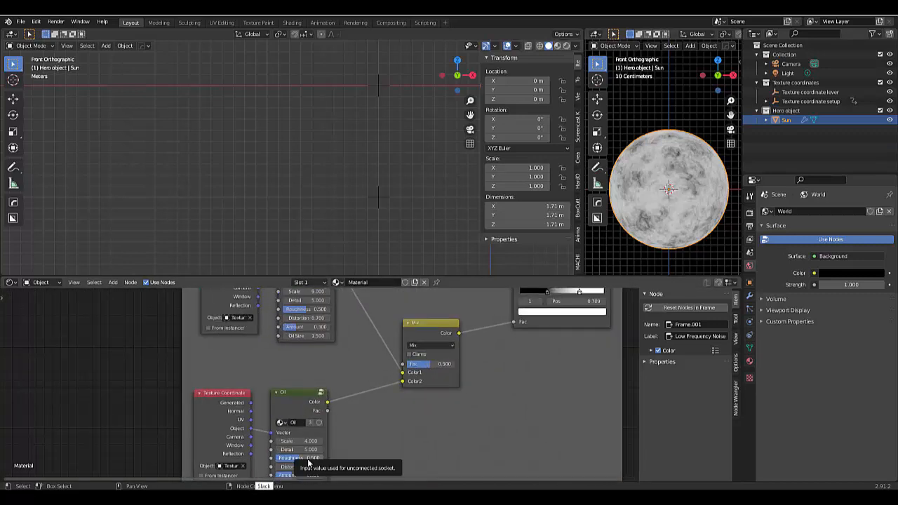
scroll(309, 464, down, 2)
scroll(281, 467, up, 1)
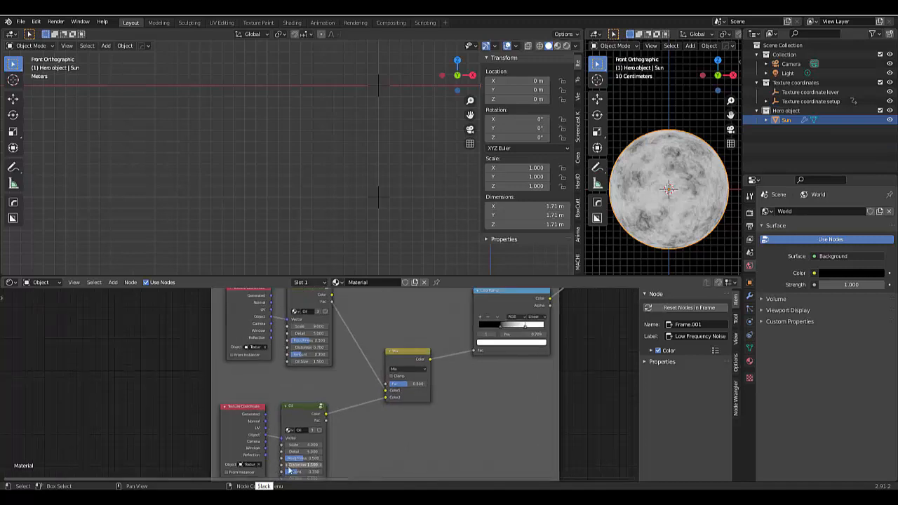
scroll(287, 470, up, 1)
key(Home)
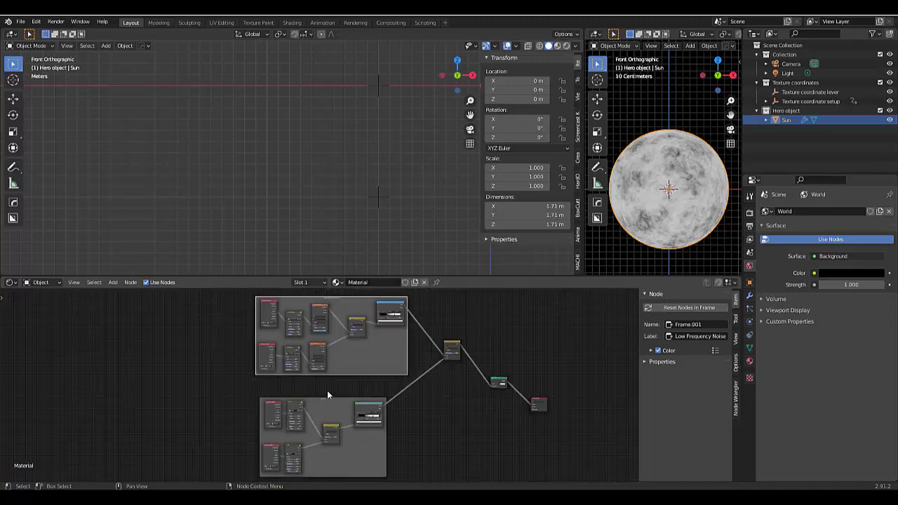
Move the Low Frequency Noise ColorRamp's black stop to position 0 and its white stop to position 1.
scroll(381, 321, up, 8)
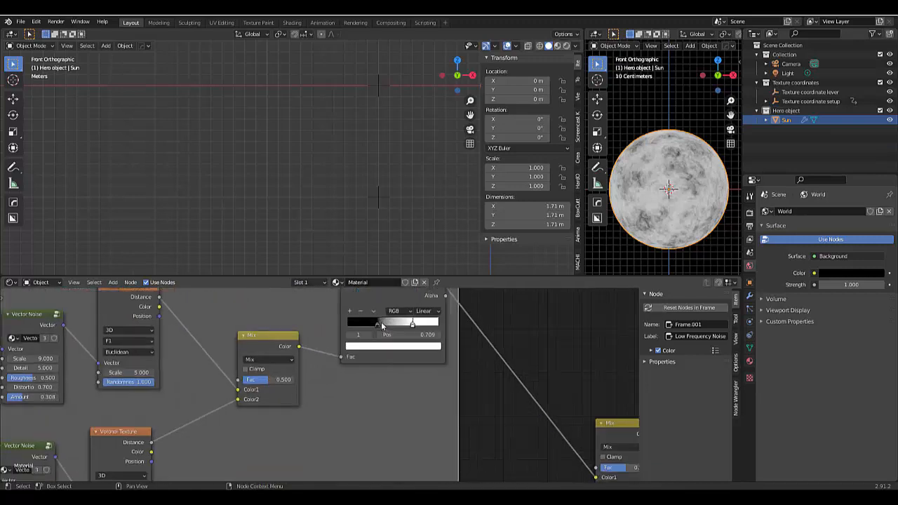
click(376, 325)
drag(375, 325, 302, 331)
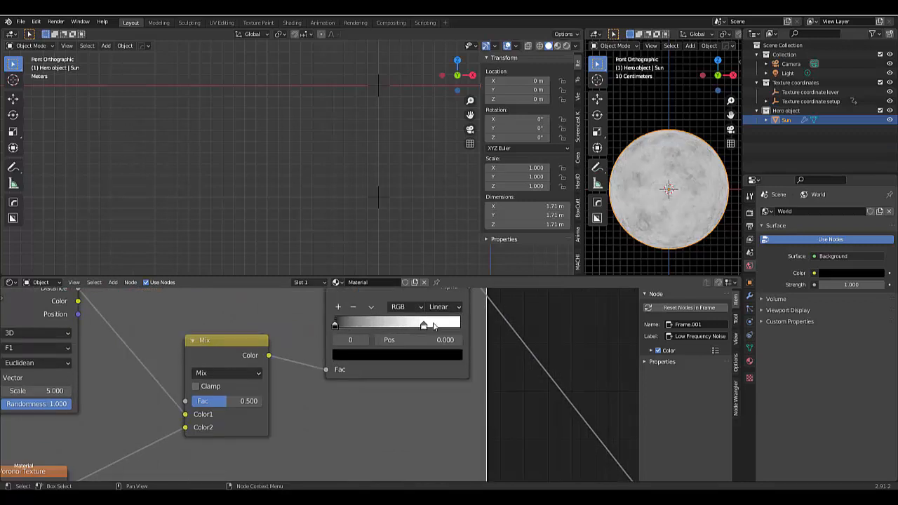
drag(428, 325, 482, 344)
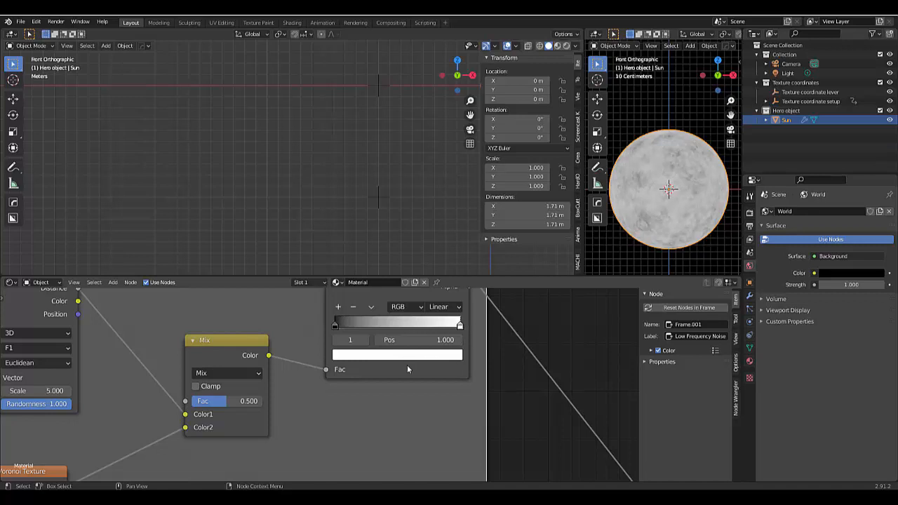
Swap the links on the final Mix node so the Low Frequency Noise ColorRamp feeds Color2 and the Noise ColorRamp feeds Color1.
scroll(409, 374, down, 6)
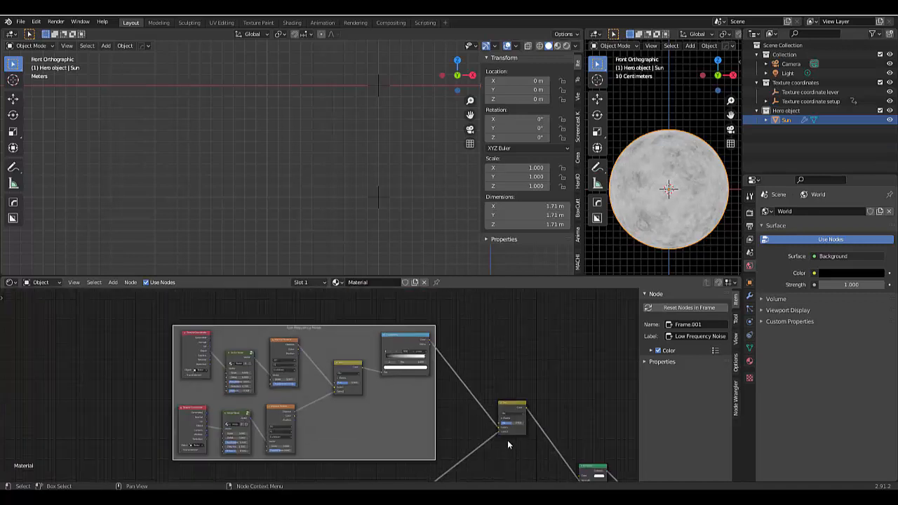
scroll(507, 440, up, 3)
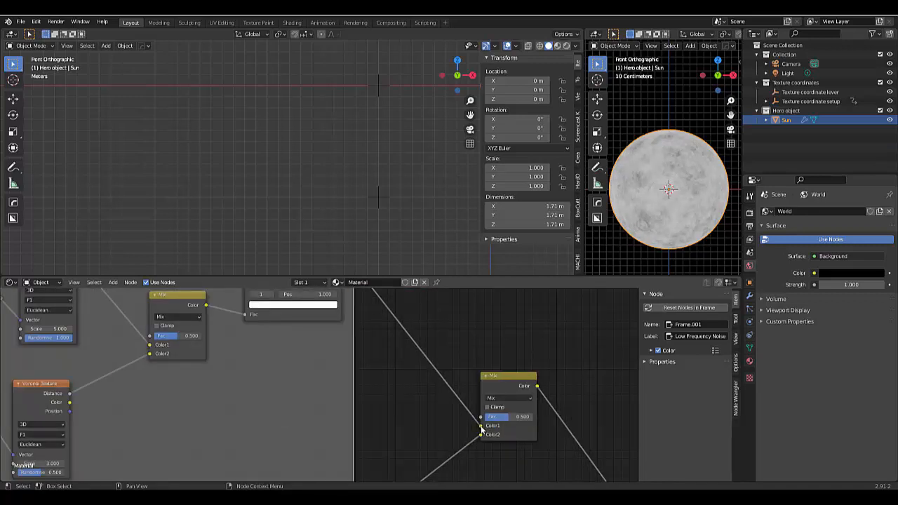
drag(481, 427, 480, 436)
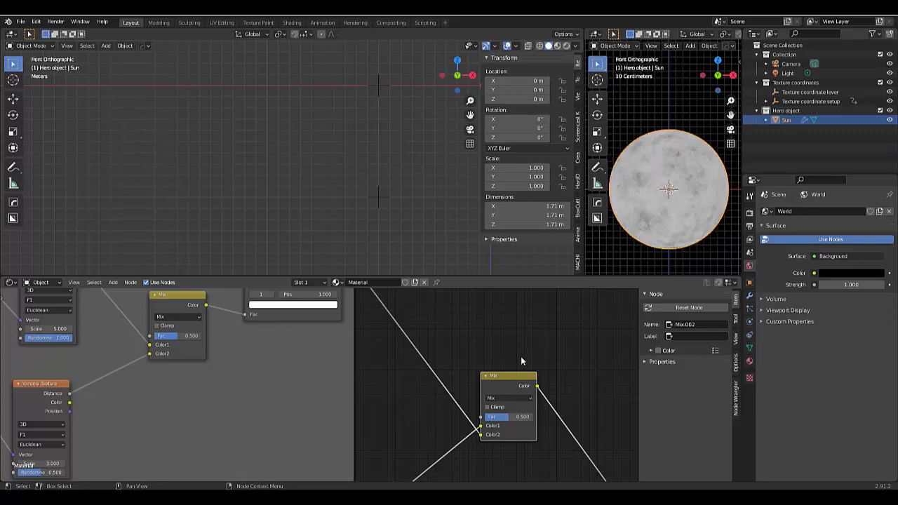
Set the Oil Size of the lower Oil node in the Noise frame to 3.5.
scroll(390, 340, down, 6)
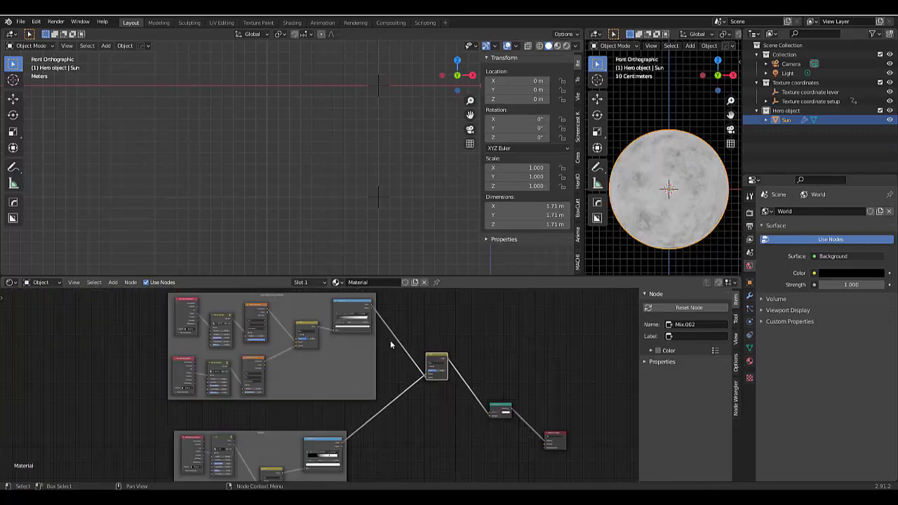
scroll(309, 449, up, 2)
scroll(298, 469, up, 8)
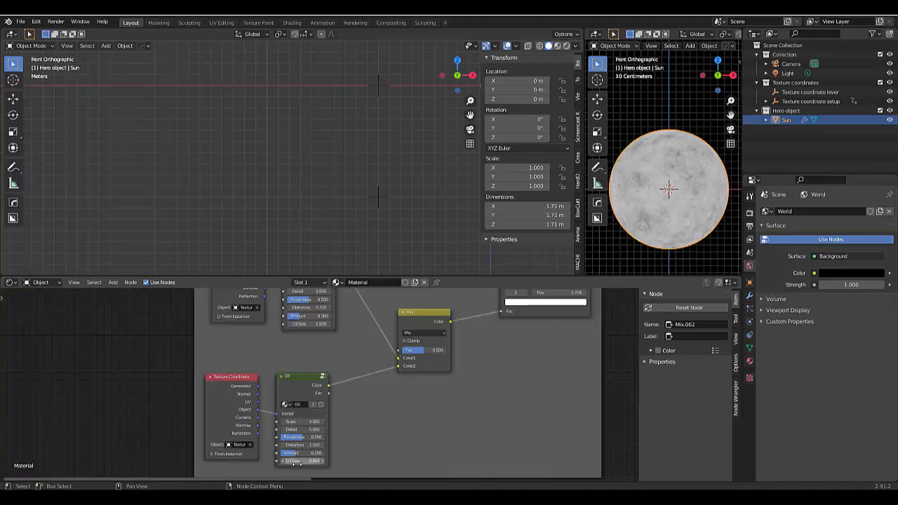
scroll(298, 456, up, 2)
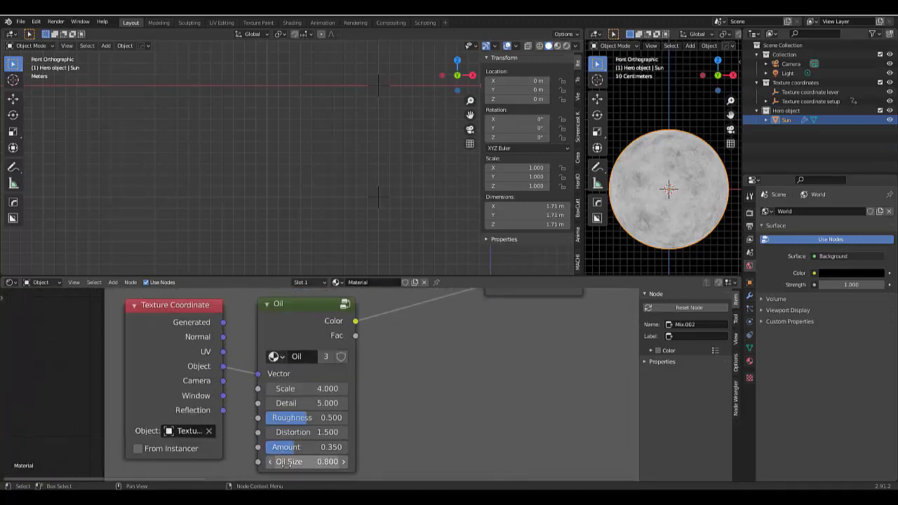
drag(303, 462, 308, 462)
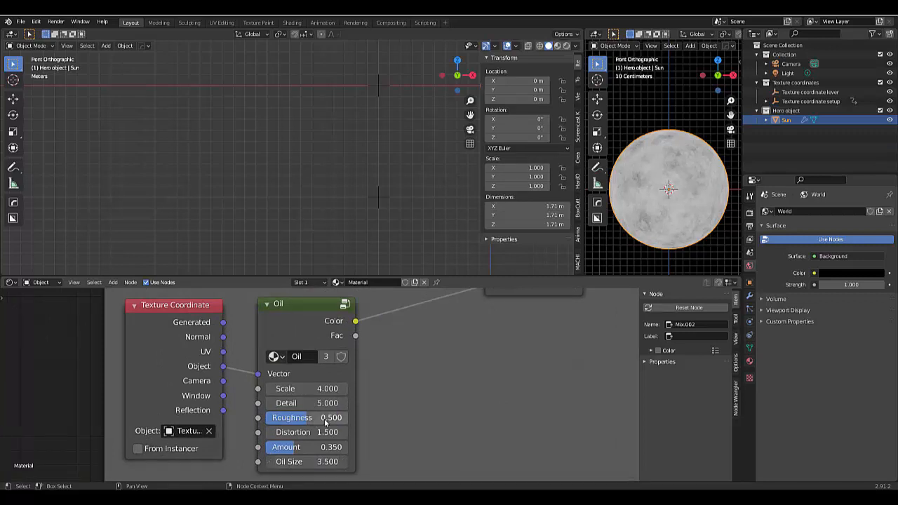
Adjust the Scale of the upper Oil node in the Noise frame.
scroll(327, 425, down, 8)
scroll(312, 344, up, 4)
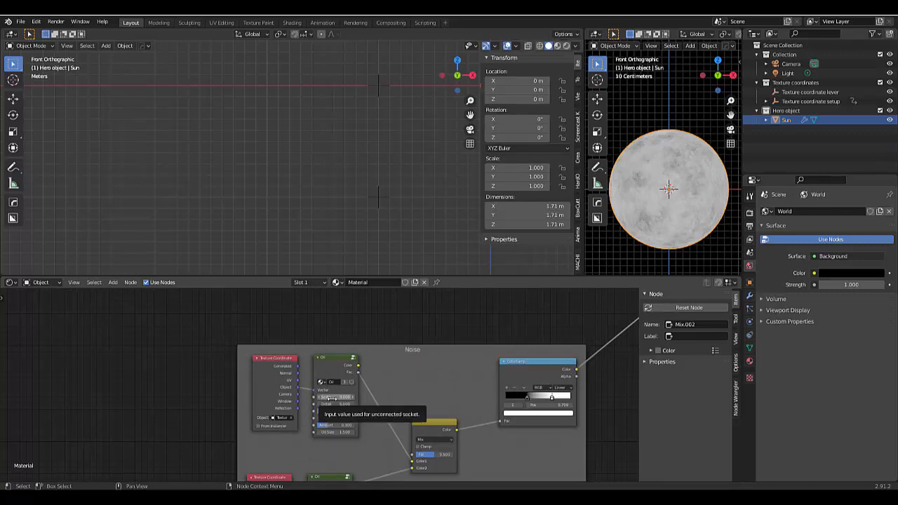
drag(331, 398, 358, 397)
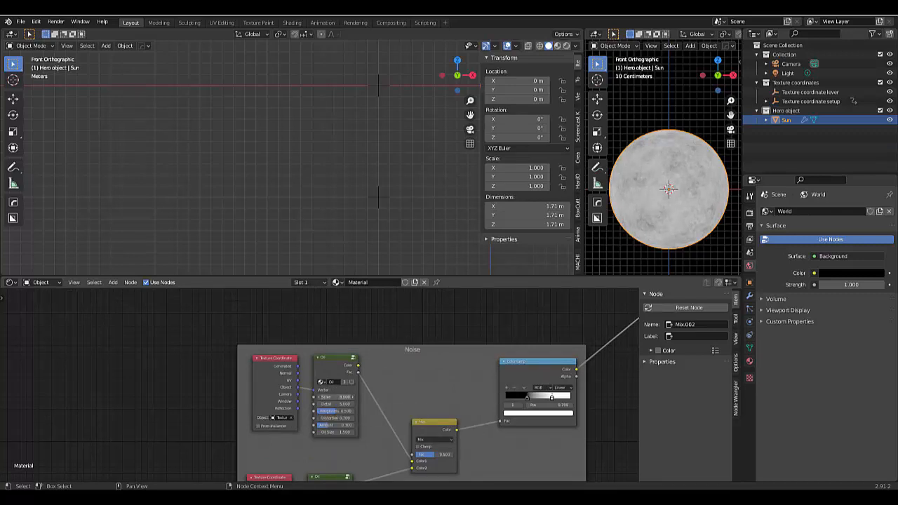
Adjust the Scale of the lower Vector Noise node in the Low Frequency Noise frame.
scroll(438, 398, down, 5)
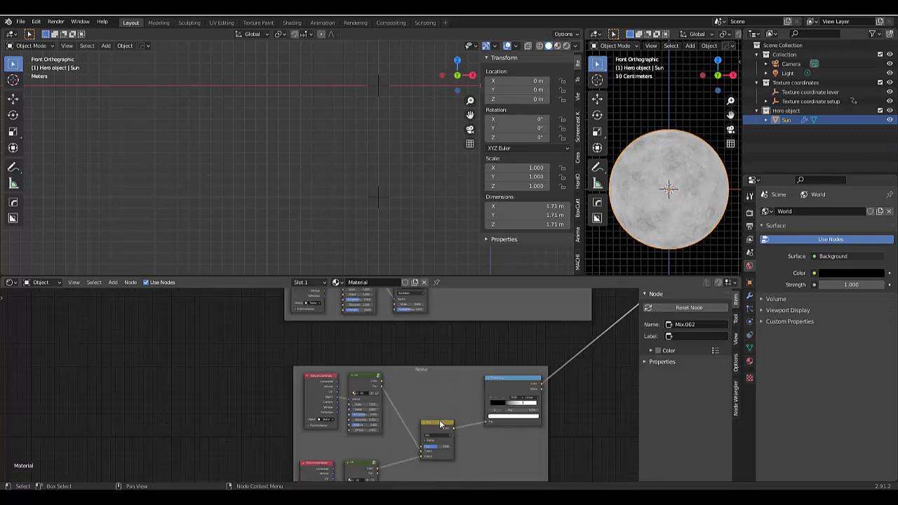
scroll(388, 293, up, 4)
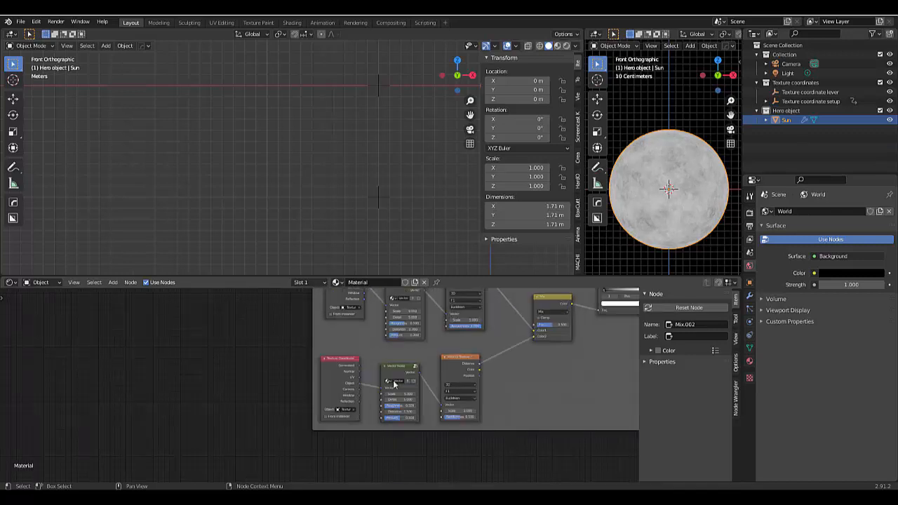
drag(400, 395, 402, 395)
scroll(402, 413, down, 5)
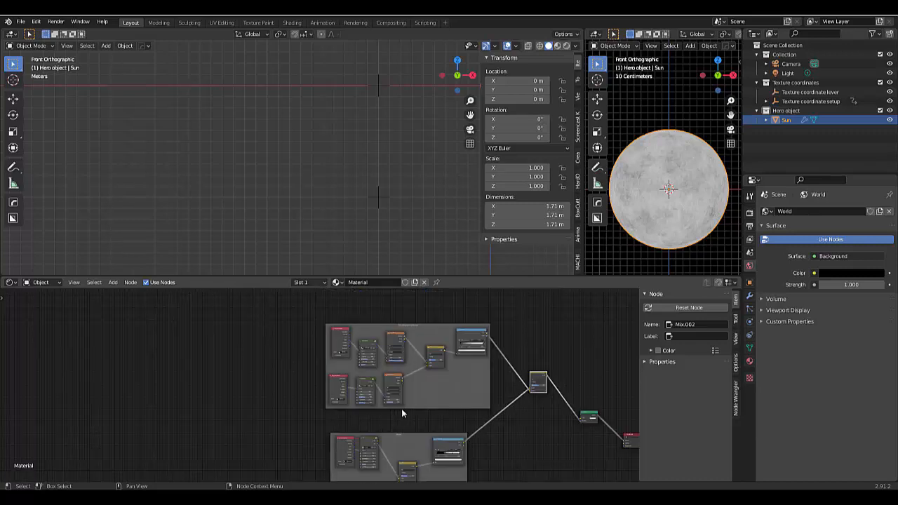
Move the Emission and Material Output nodes together up above the final Mix node, clear of the noise frames.
scroll(402, 413, down, 6)
scroll(491, 425, up, 10)
scroll(500, 447, down, 1)
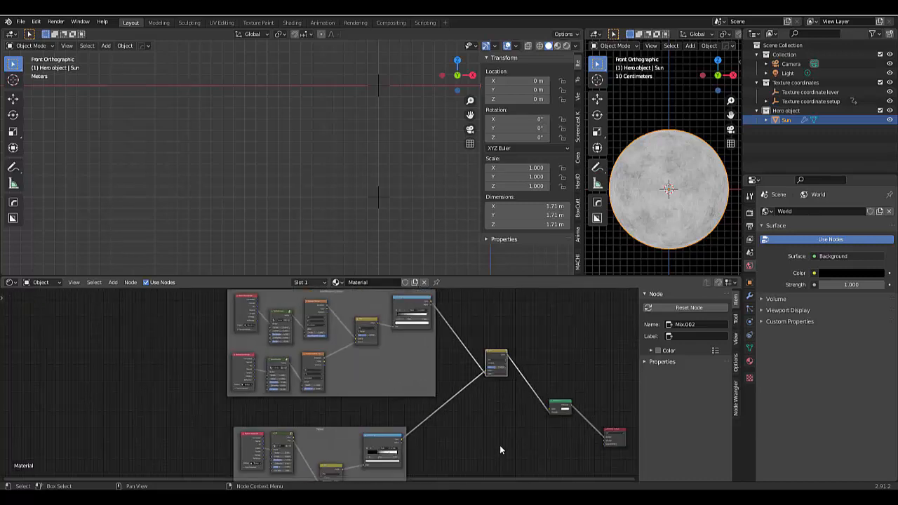
scroll(499, 447, down, 4)
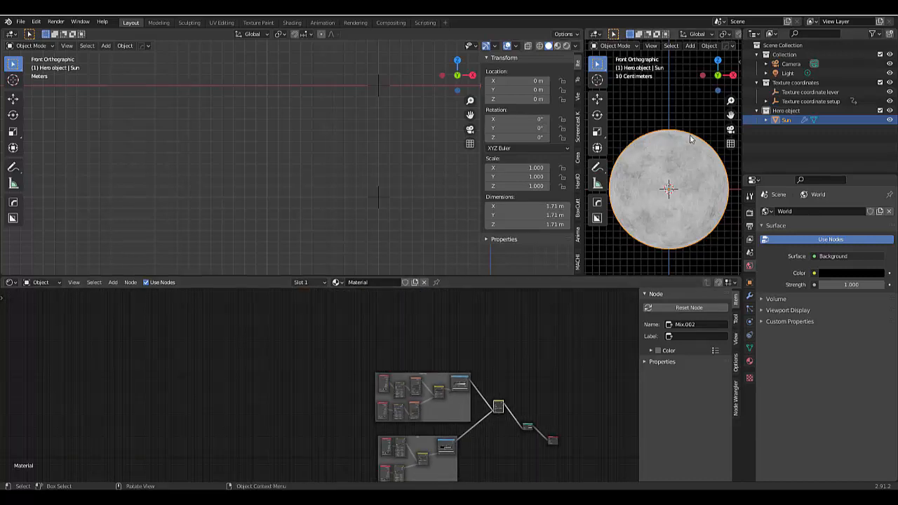
scroll(500, 437, down, 2)
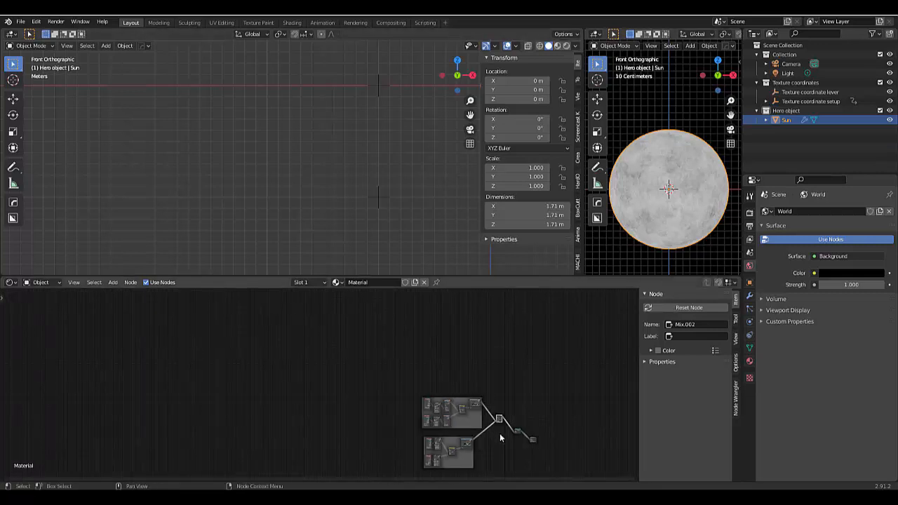
scroll(500, 437, up, 4)
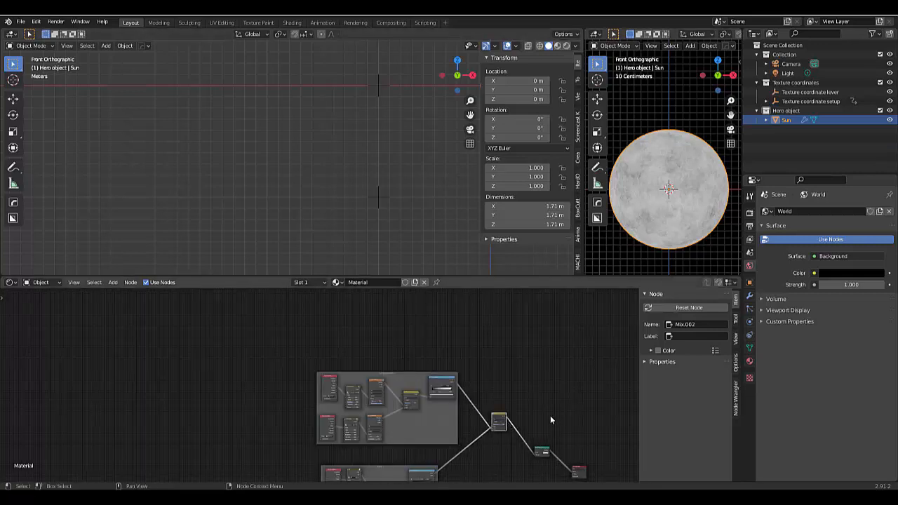
drag(527, 412, 582, 475)
key(g)
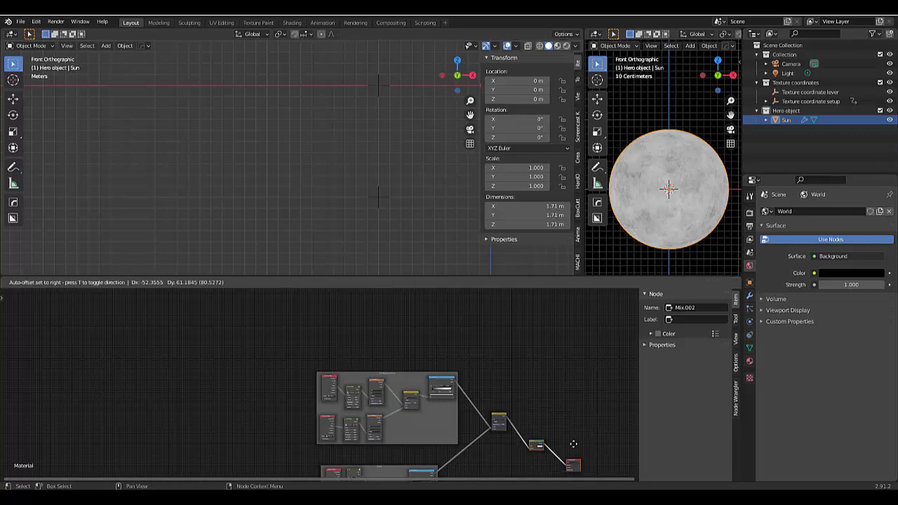
click(574, 327)
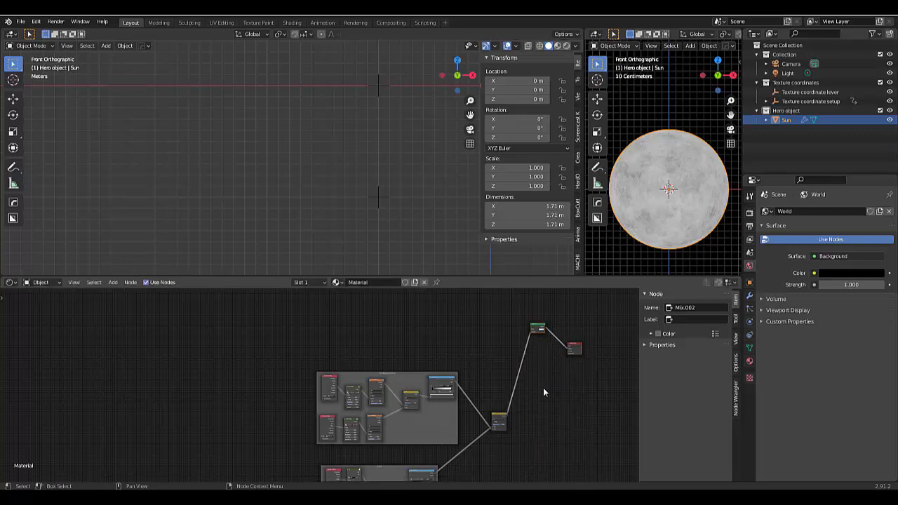
Reposition the Emission node above the final Mix node, to the left of the Material Output node.
scroll(526, 322, up, 2)
click(539, 330)
key(g)
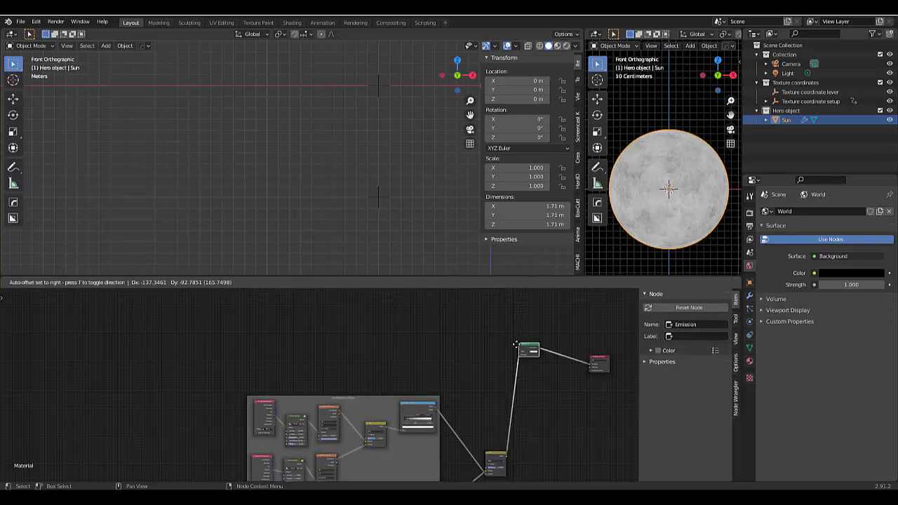
click(521, 350)
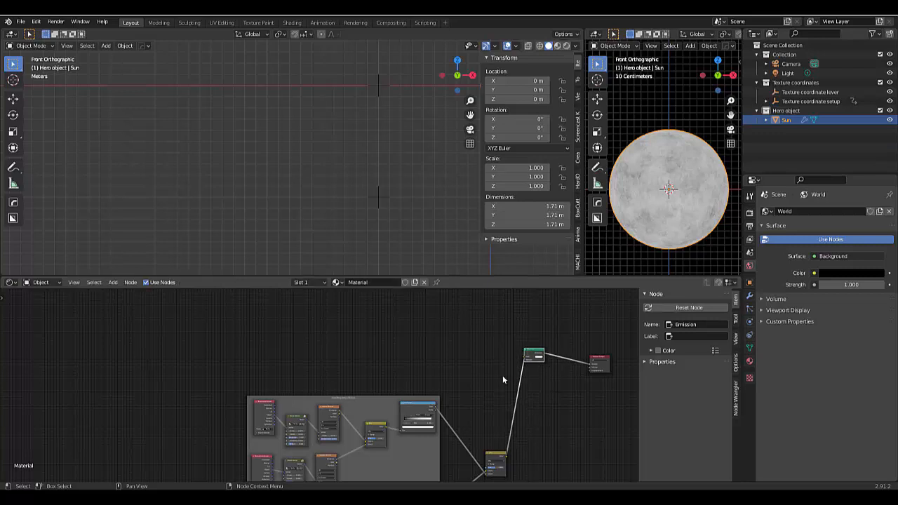
scroll(502, 377, up, 2)
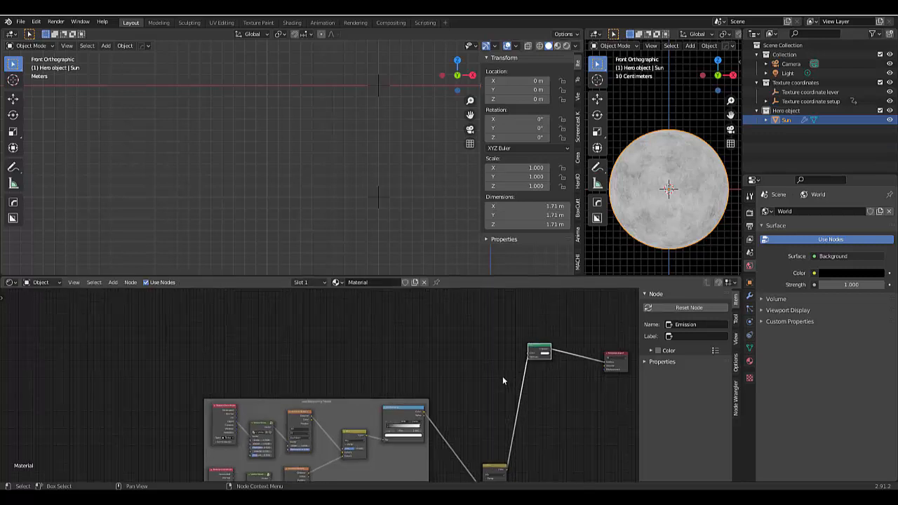
click(494, 475)
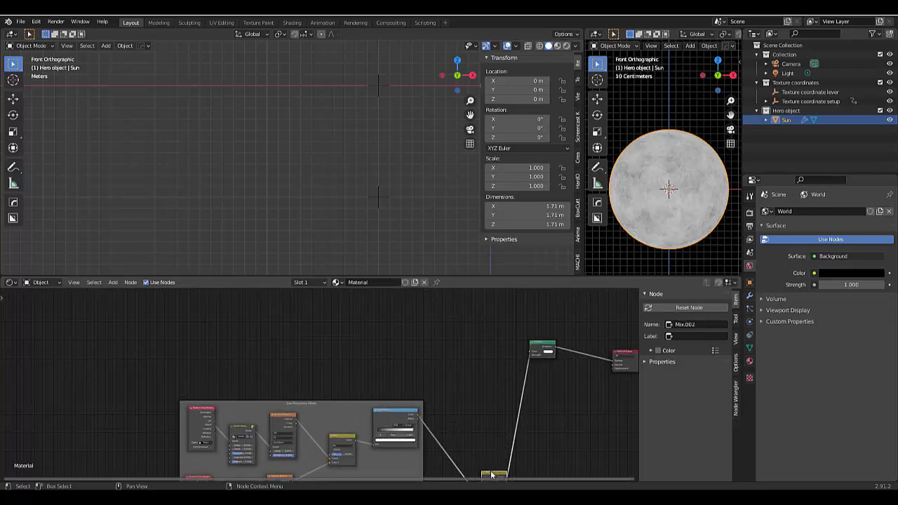
right_click(469, 395)
key(shift+d)
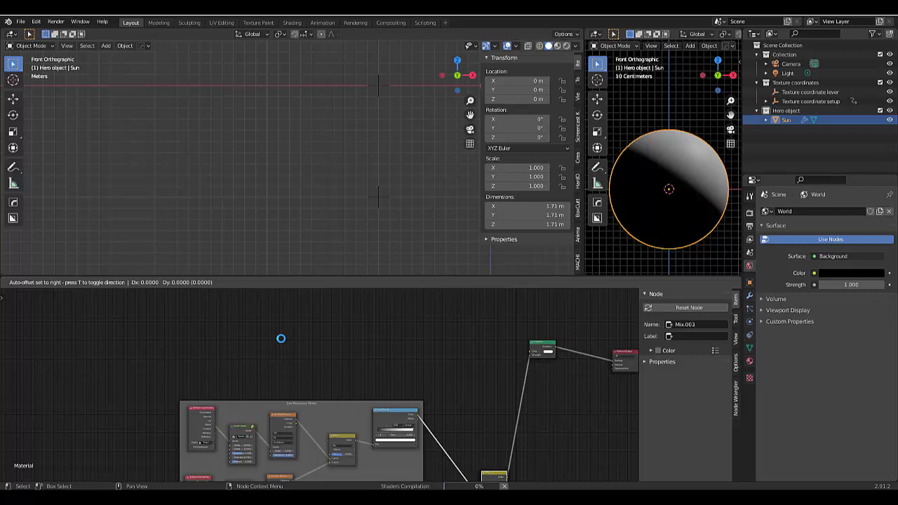
scroll(281, 339, down, 8)
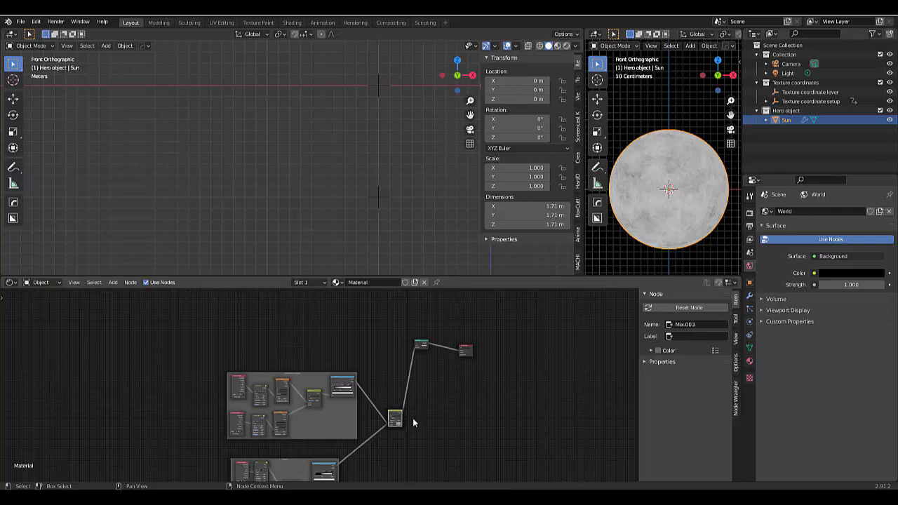
Duplicate the final Mix node and insert the copy into the link between it and the Emission node.
scroll(411, 407, up, 2)
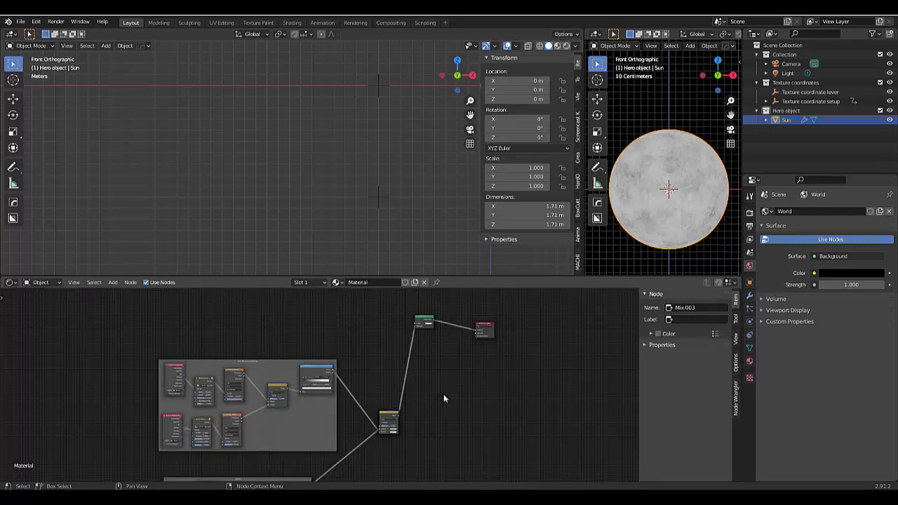
scroll(384, 379, up, 2)
scroll(398, 361, up, 2)
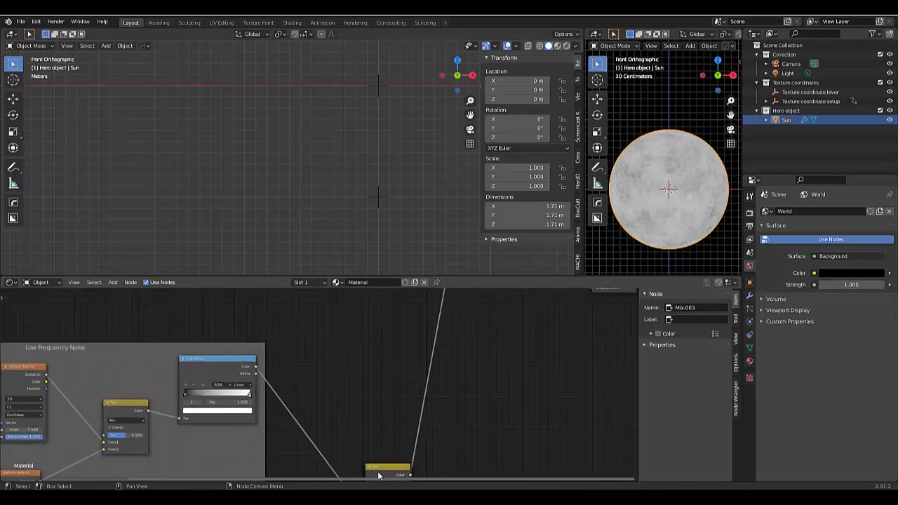
click(385, 469)
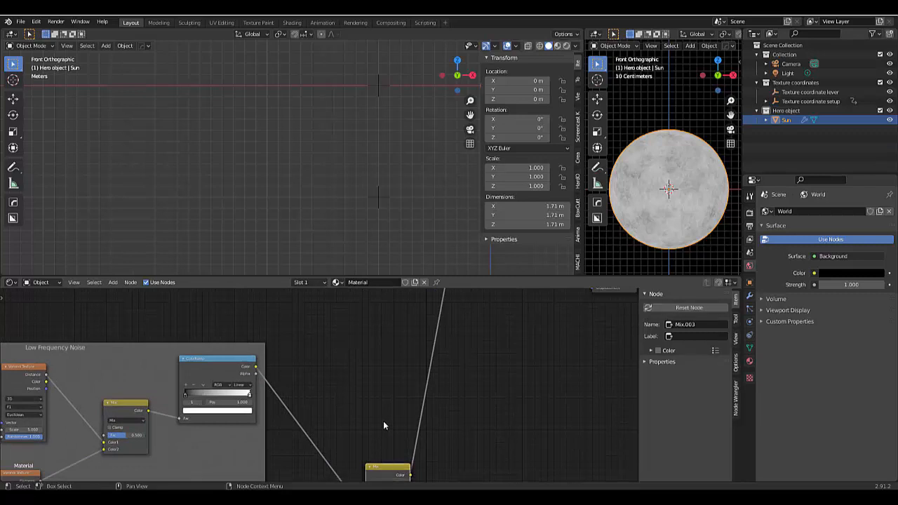
key(shift+d)
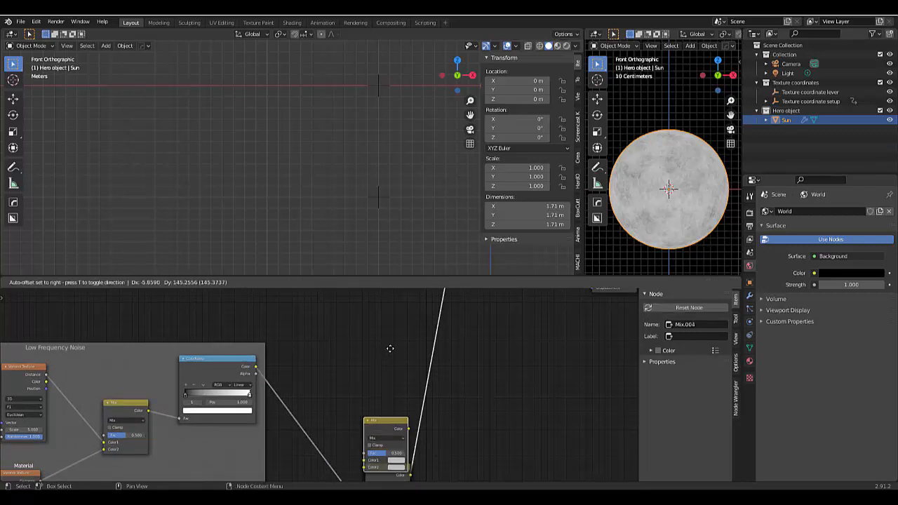
click(426, 307)
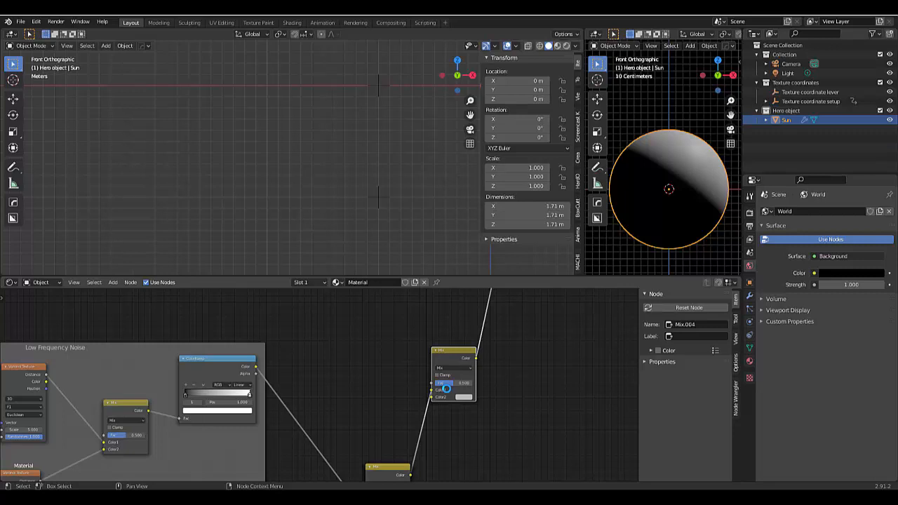
Set the newly inserted Mix node's blending mode to Multiply and its Fac to 1.000.
scroll(446, 388, down, 2)
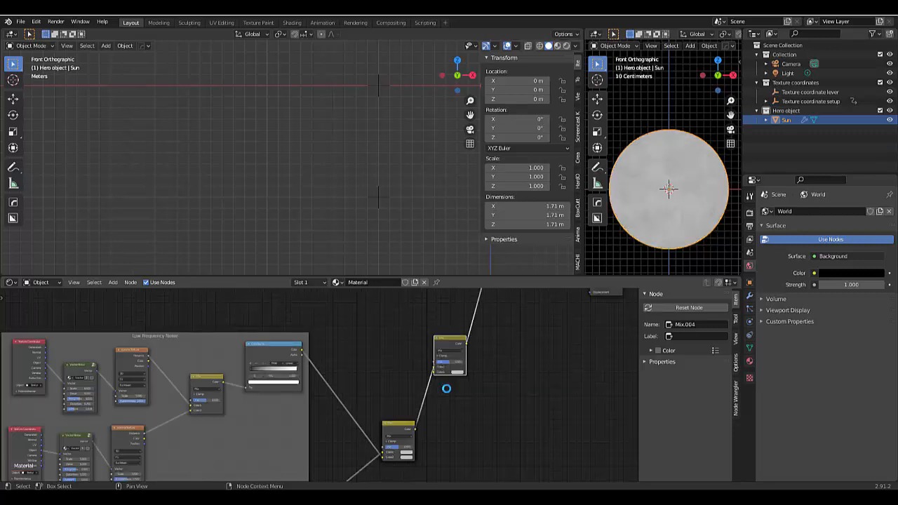
scroll(451, 348, up, 5)
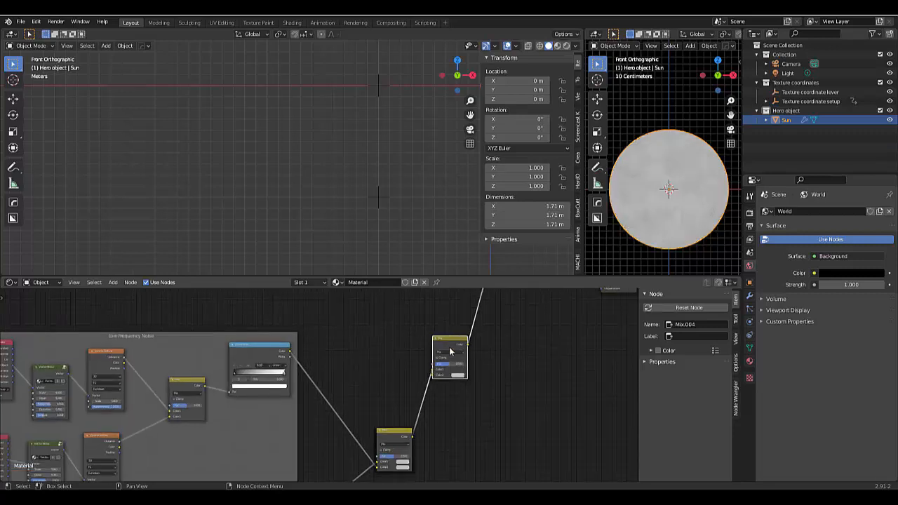
click(441, 349)
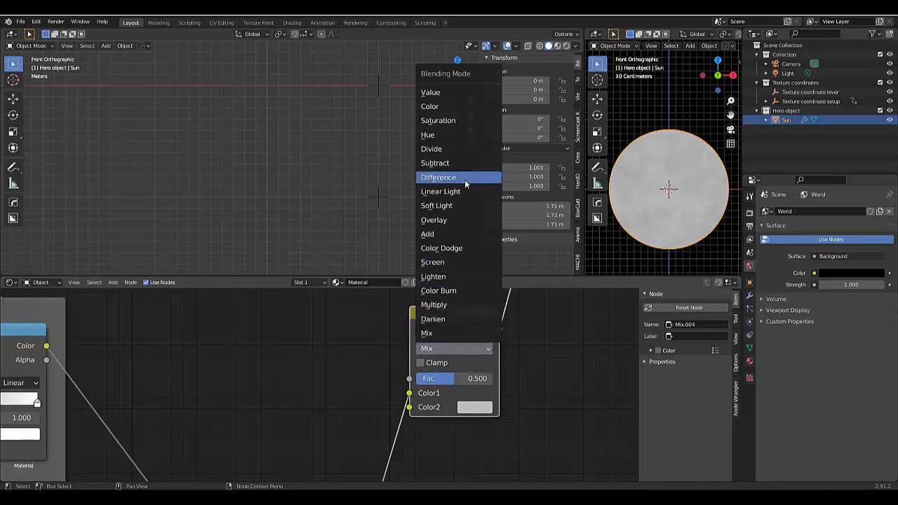
click(443, 304)
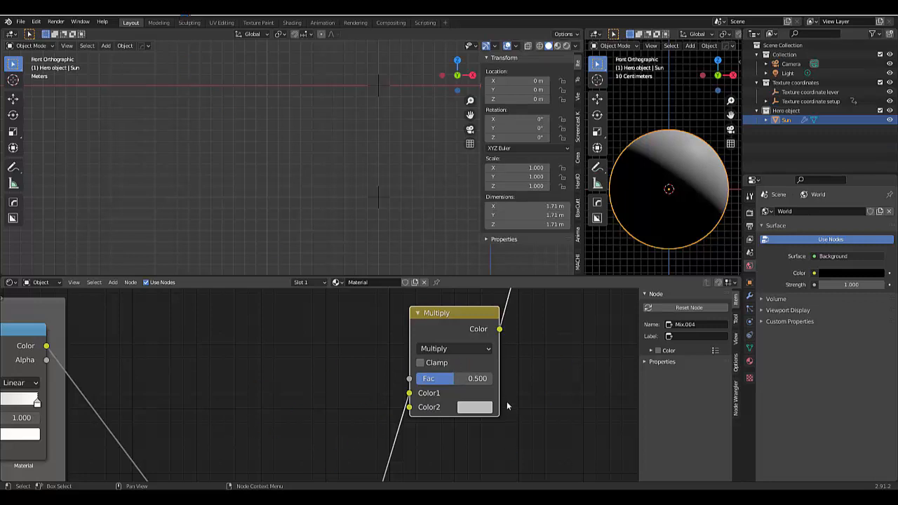
drag(448, 378, 493, 378)
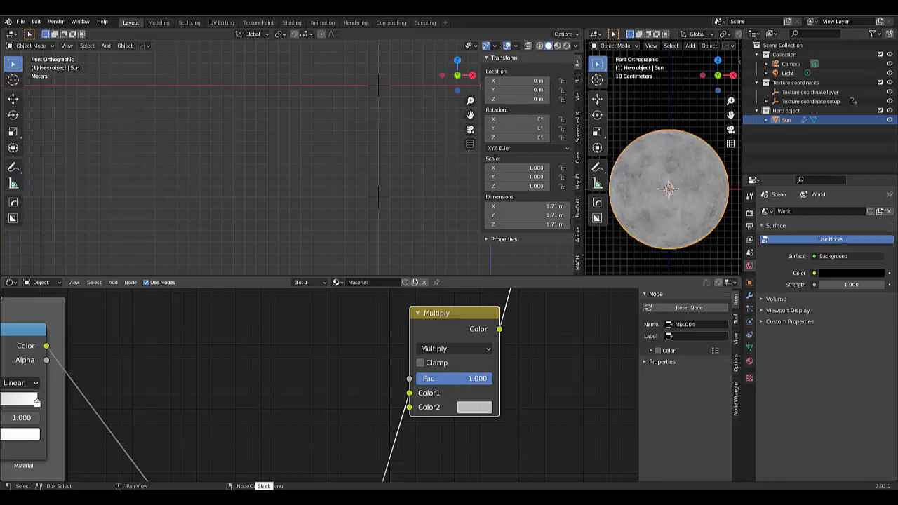
Change the blending mode of the lower Mix node, where both noise frames meet, to Add.
scroll(335, 369, down, 4)
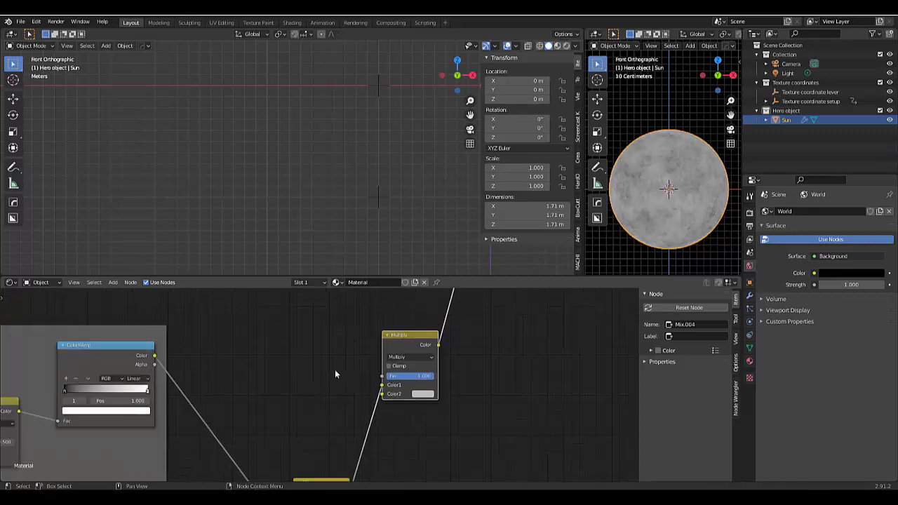
scroll(336, 367, down, 2)
scroll(318, 466, up, 7)
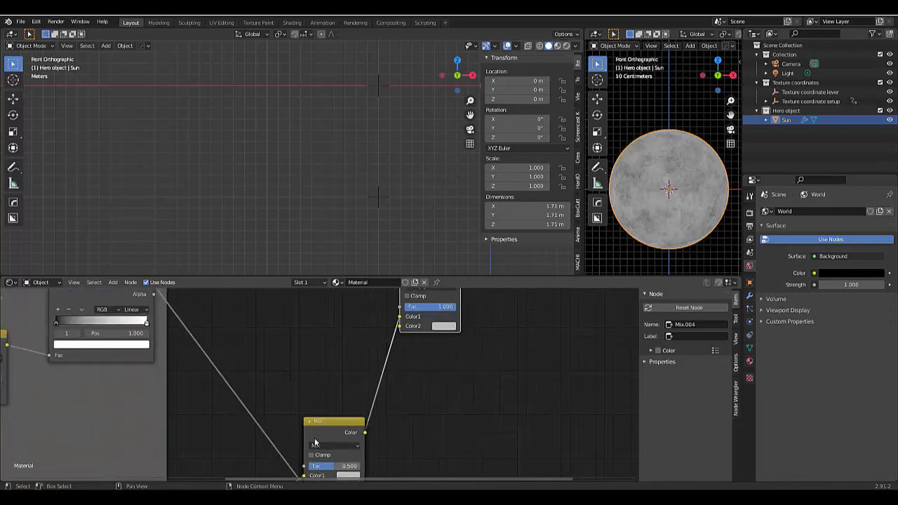
scroll(314, 422, down, 10)
scroll(290, 468, down, 2)
scroll(319, 427, up, 9)
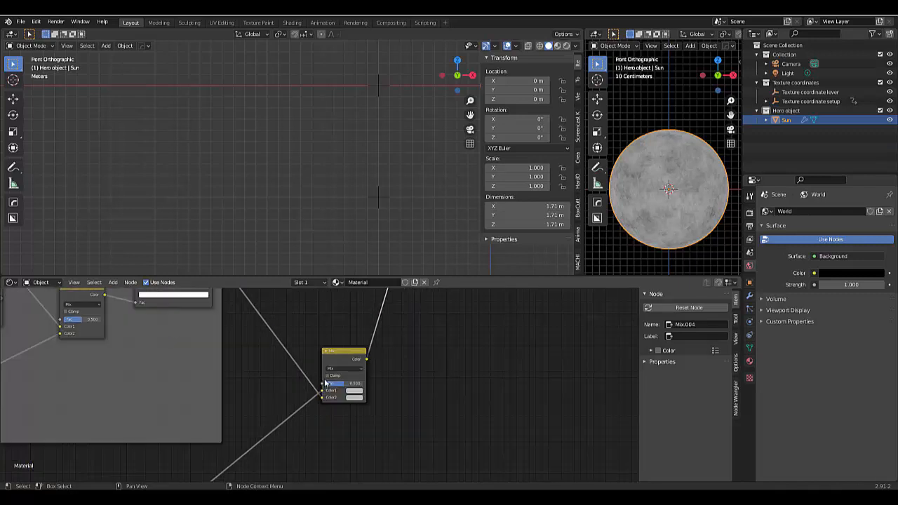
click(364, 358)
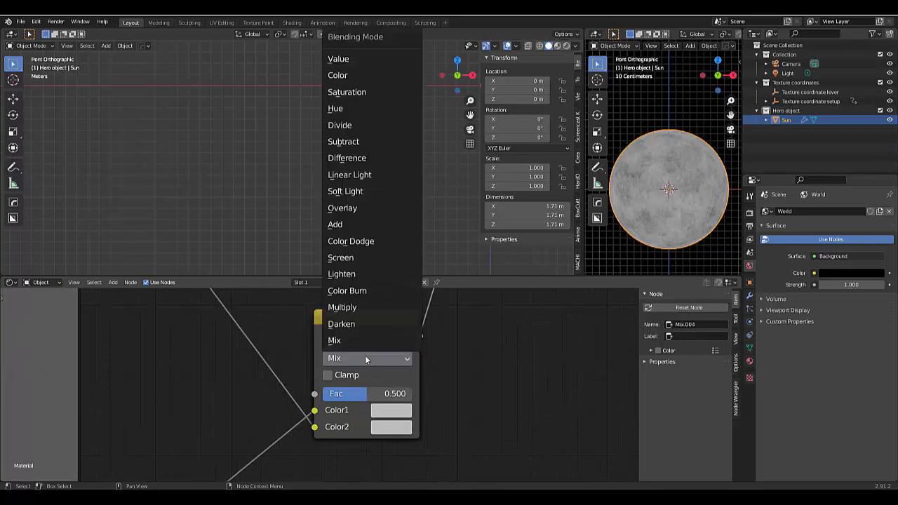
click(344, 226)
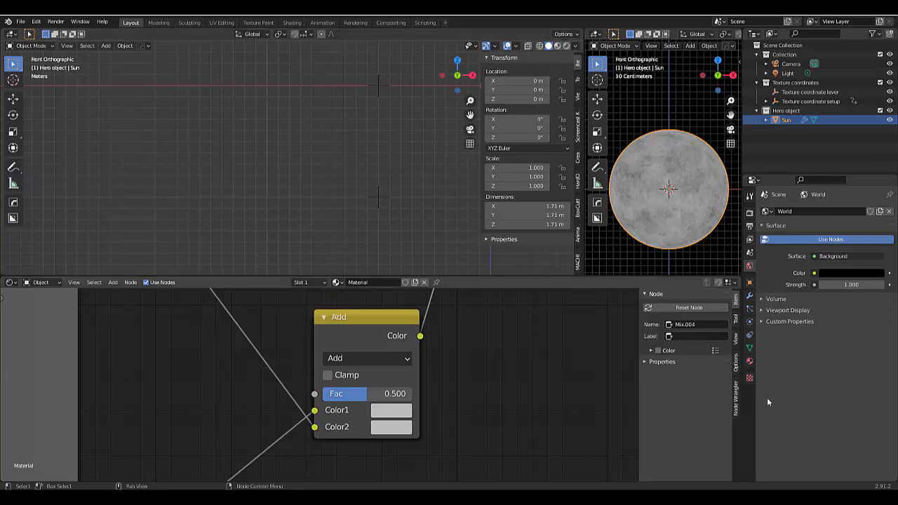
Set the blending mode of the node joining both noise frames to Multiply and raise its Fac to the maximum.
click(348, 359)
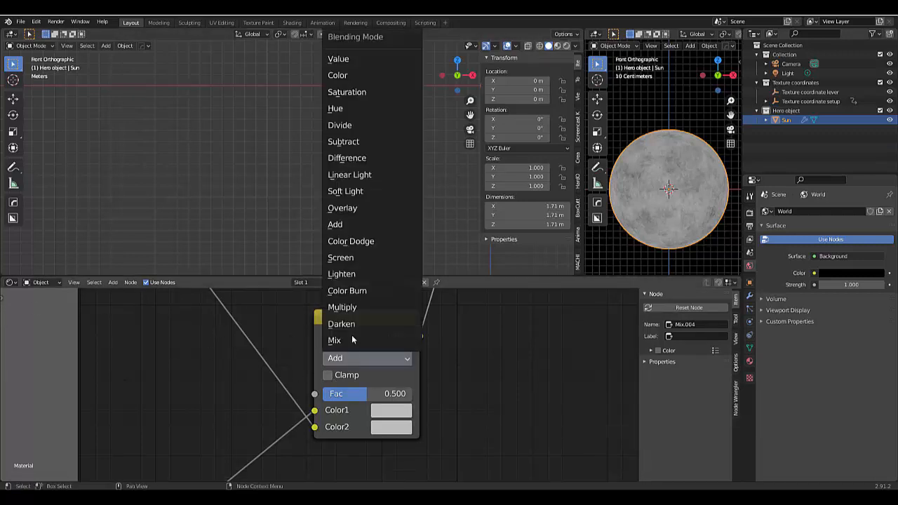
click(349, 307)
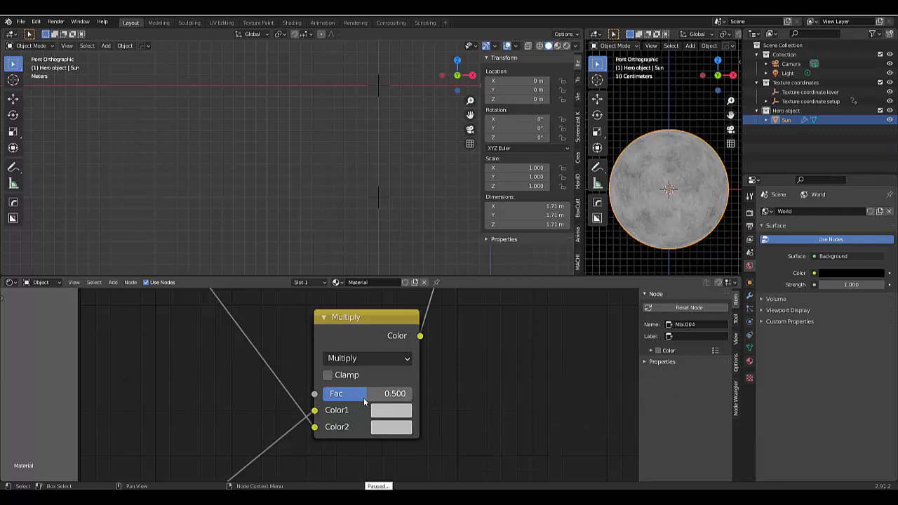
drag(365, 402, 414, 394)
Set the blending mode of the upper Multiply node, just before the Emission node, to Add.
scroll(456, 395, down, 1)
scroll(456, 395, down, 6)
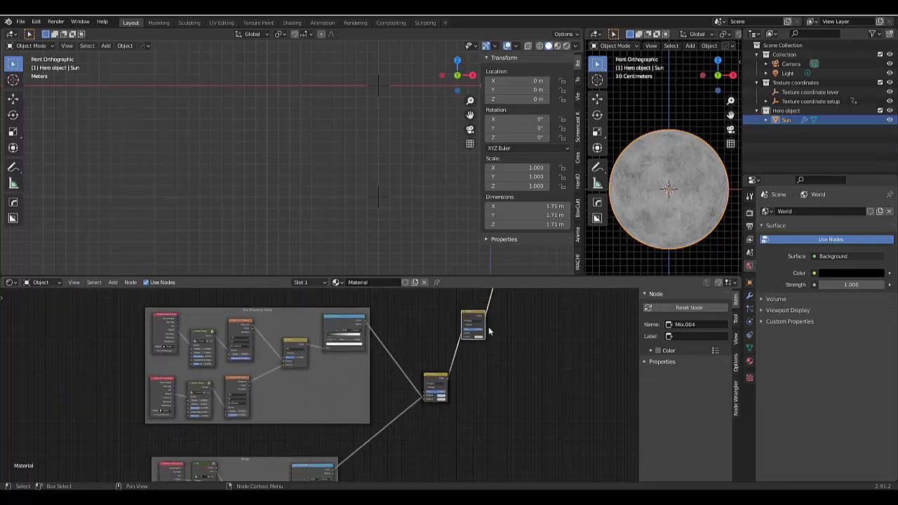
scroll(488, 311, up, 6)
click(444, 348)
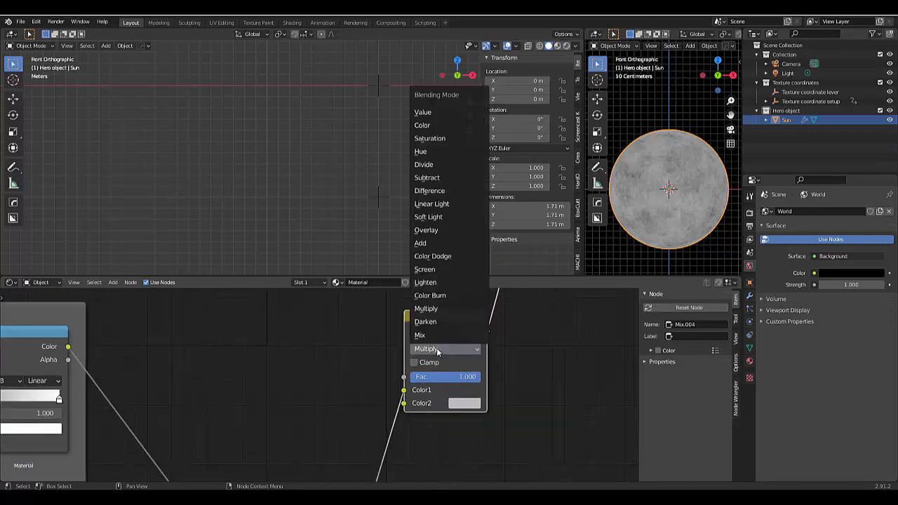
click(423, 243)
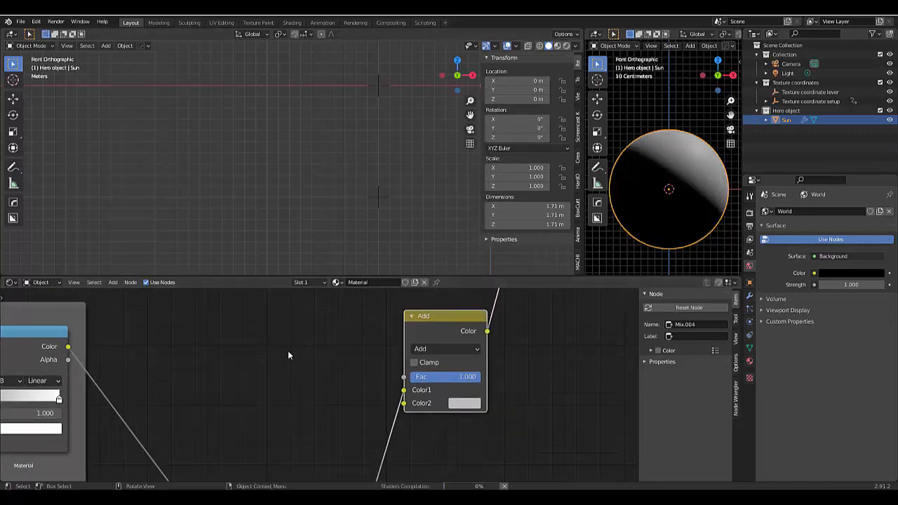
Add a Texture Coordinate node in the empty area above the Low Frequency Noise frame.
scroll(288, 355, down, 4)
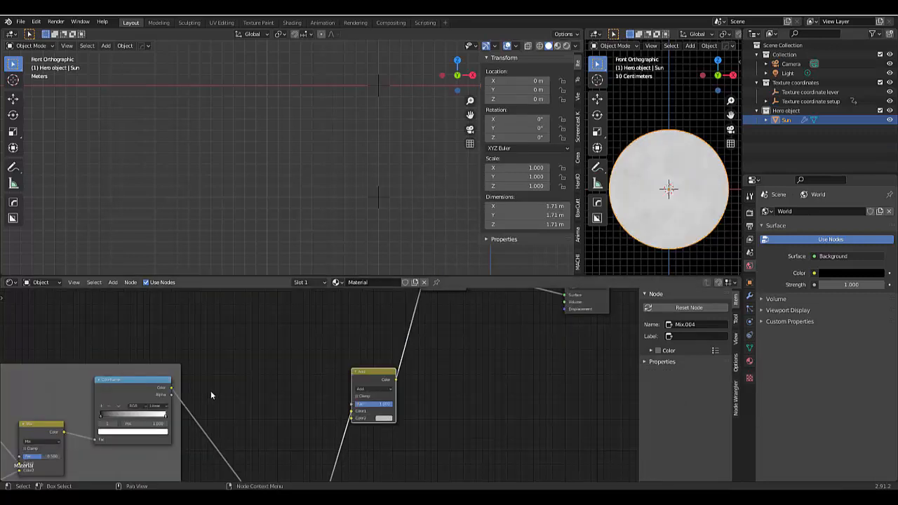
scroll(437, 408, down, 2)
scroll(436, 404, down, 2)
scroll(209, 354, up, 2)
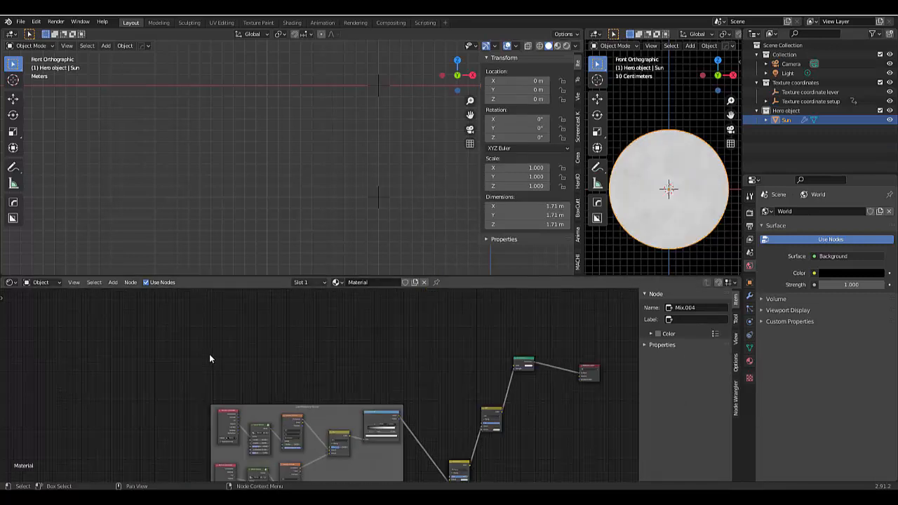
key(shift+a)
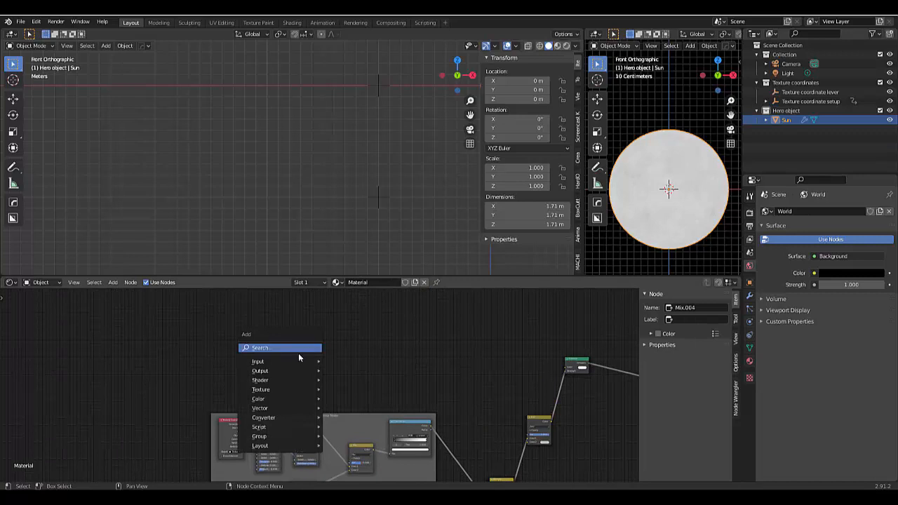
mouse_move(290, 361)
click(360, 309)
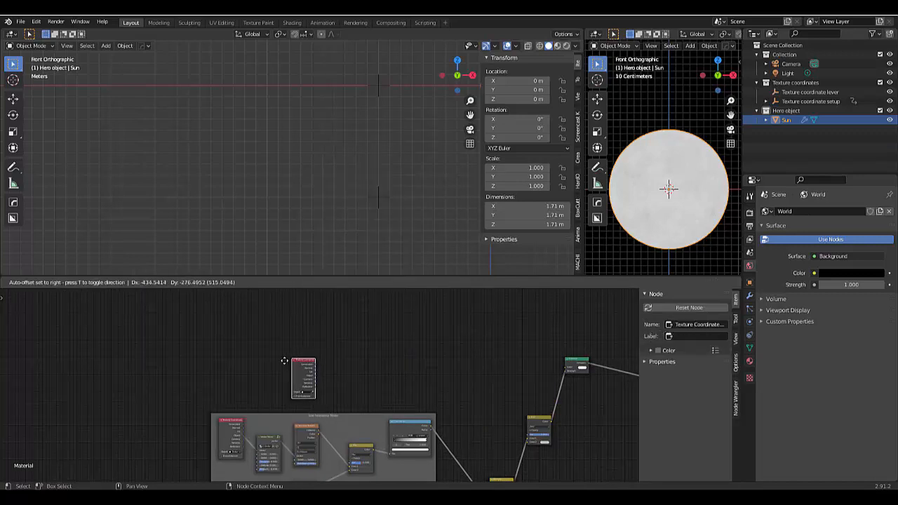
click(240, 371)
Add a Layer Weight node to the right of the new Texture Coordinate node.
scroll(240, 371, up, 2)
key(shift+a)
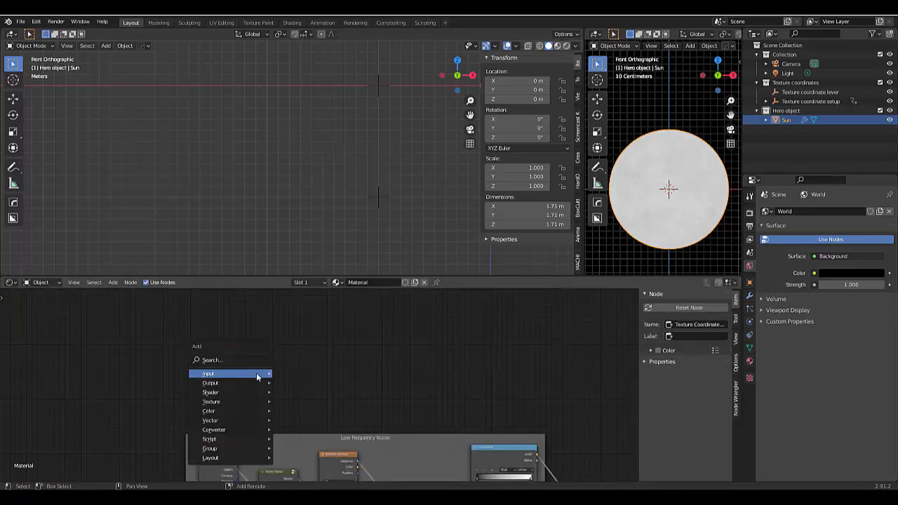
mouse_move(240, 369)
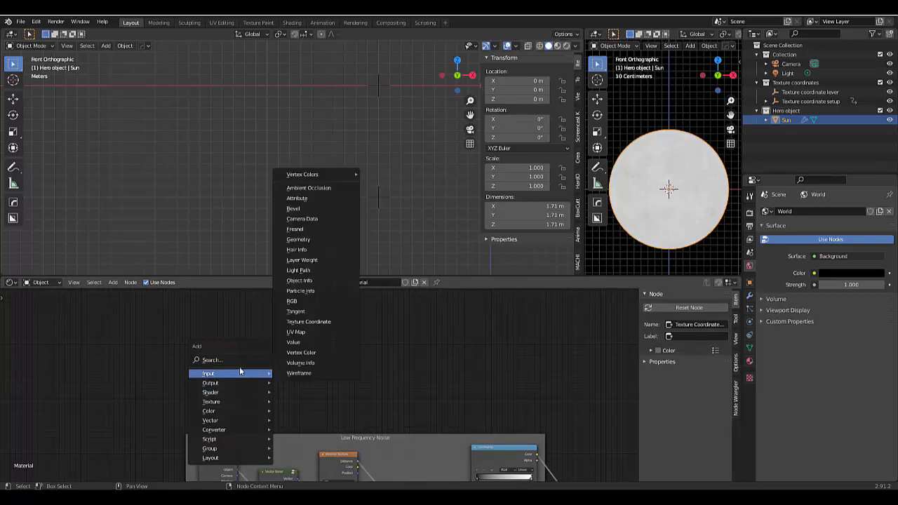
click(305, 260)
click(273, 351)
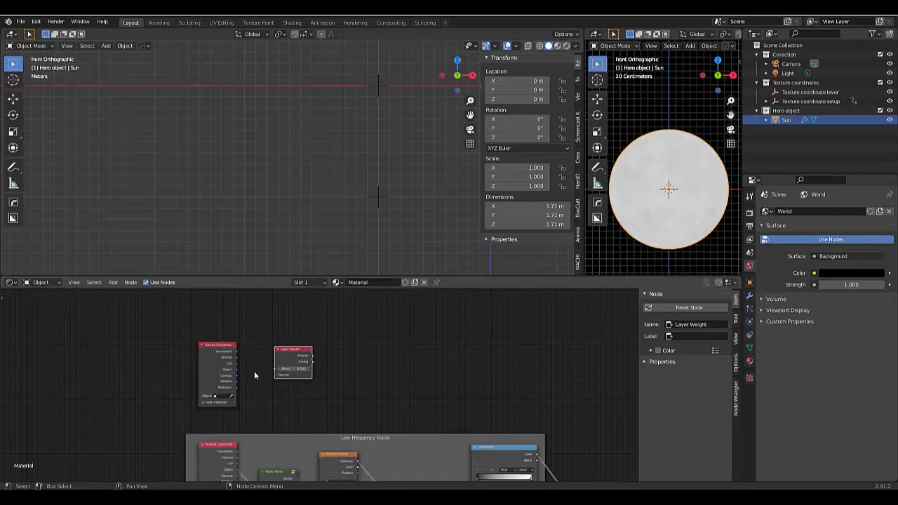
Connect the new Texture Coordinate node's Object output to the Layer Weight node's Normal input.
scroll(247, 388, up, 4)
mouse_move(221, 345)
mouse_down()
mouse_move(259, 347)
mouse_move(294, 367)
mouse_move(320, 360)
mouse_up()
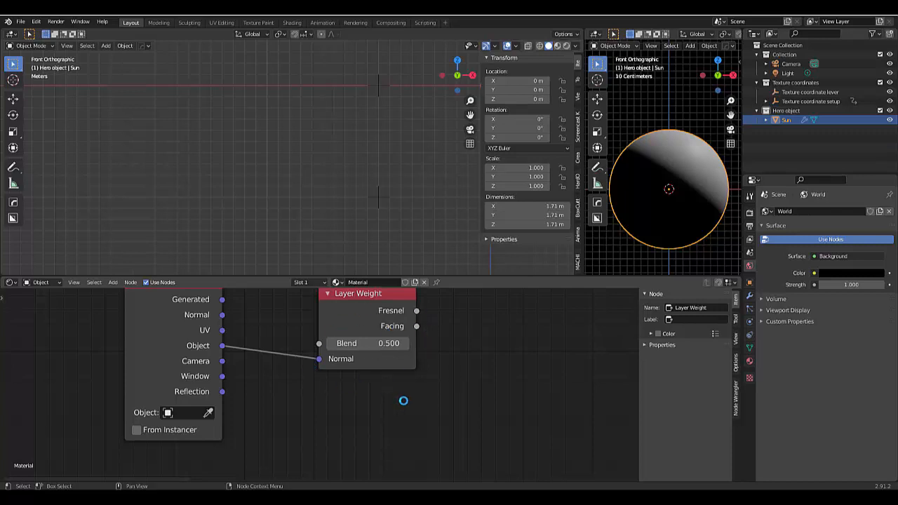
scroll(404, 400, down, 3)
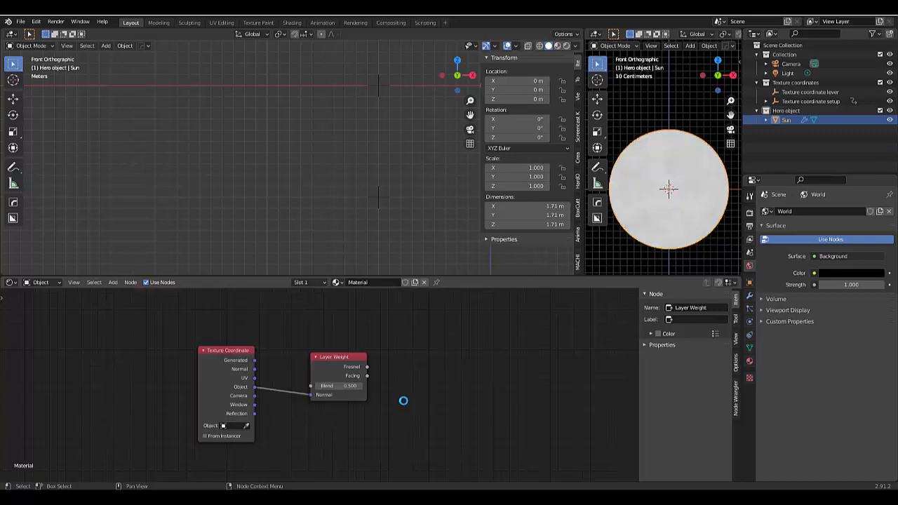
Preview the Layer Weight node's Facing output on the sun sphere.
click(340, 367)
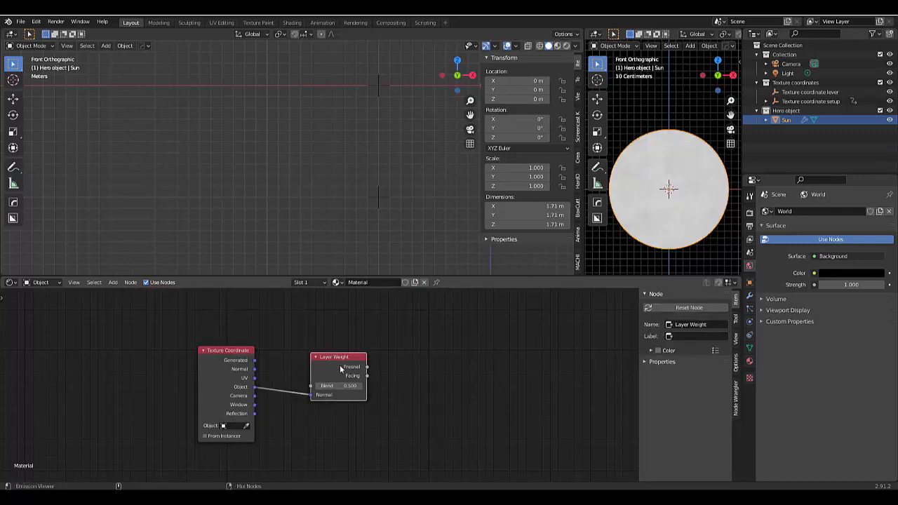
ctrl+shift+click(340, 365)
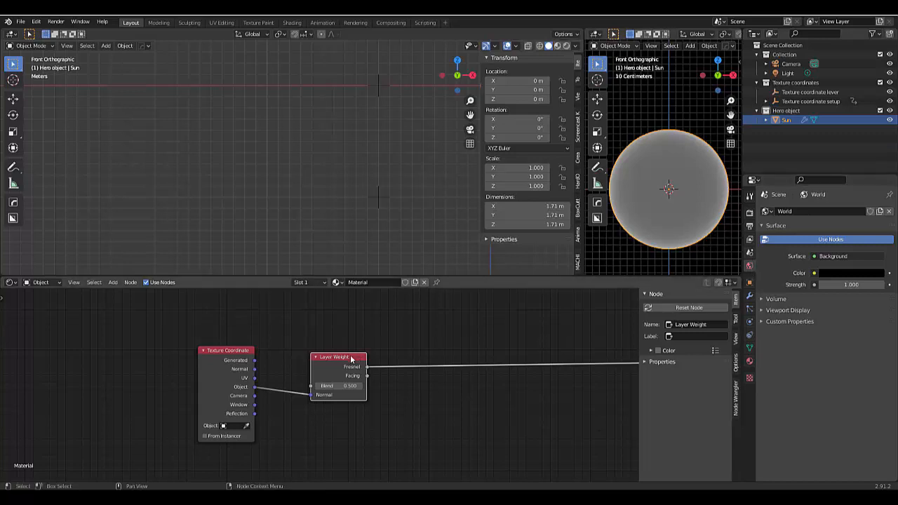
ctrl+shift+click(332, 361)
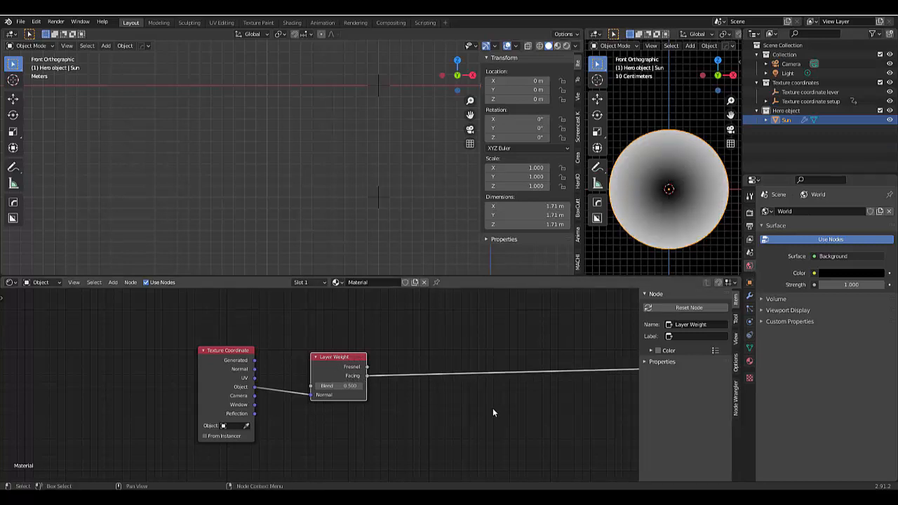
Insert a Math node after the Layer Weight node's Facing output and set its operation to Power.
key(shift+a)
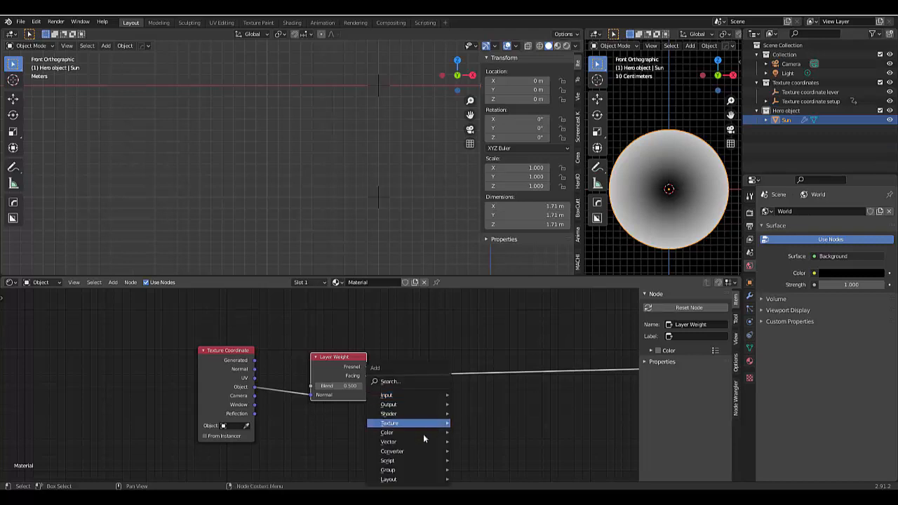
mouse_move(393, 452)
click(465, 373)
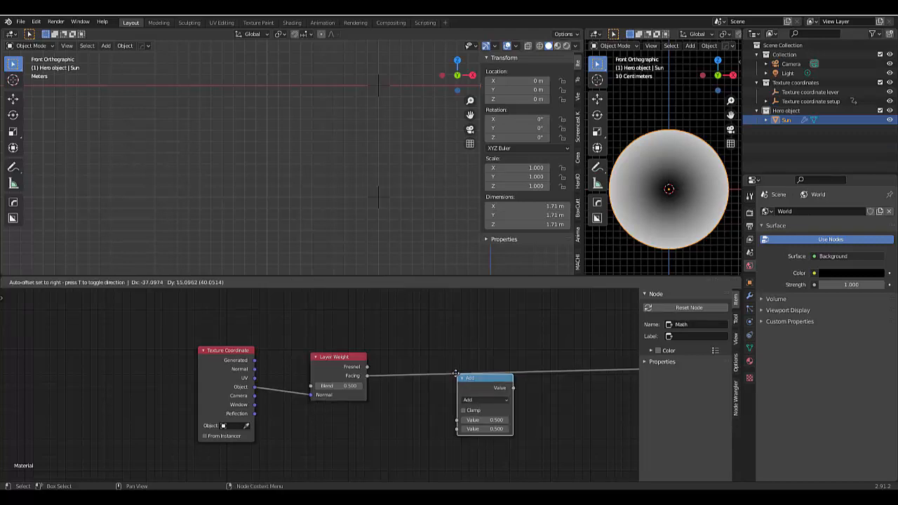
click(411, 359)
click(433, 382)
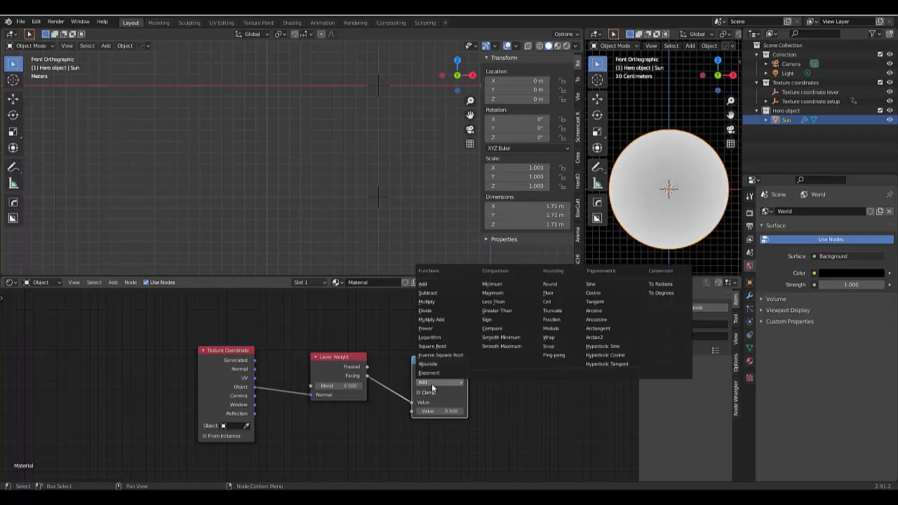
click(433, 330)
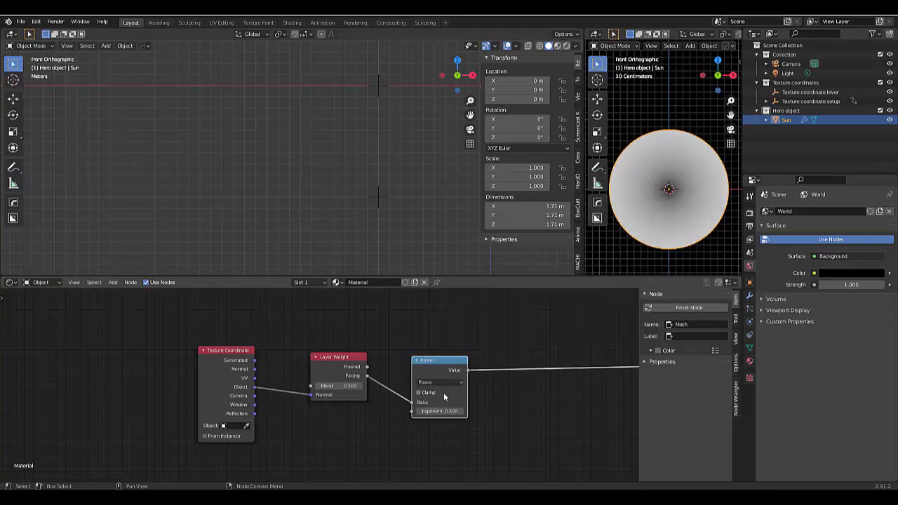
Set the Power node's Exponent to 7 and check the glowing rim on the sphere.
drag(438, 412, 473, 411)
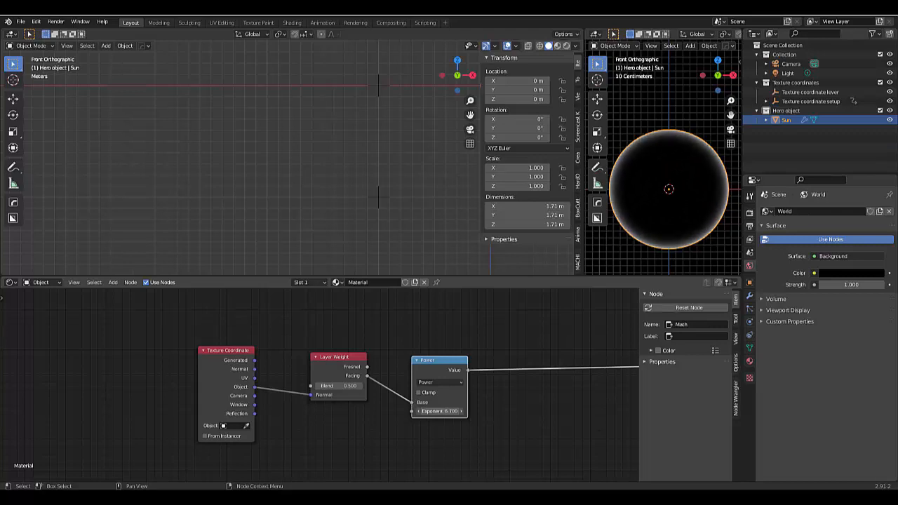
click(440, 412)
text(7)
key(Return)
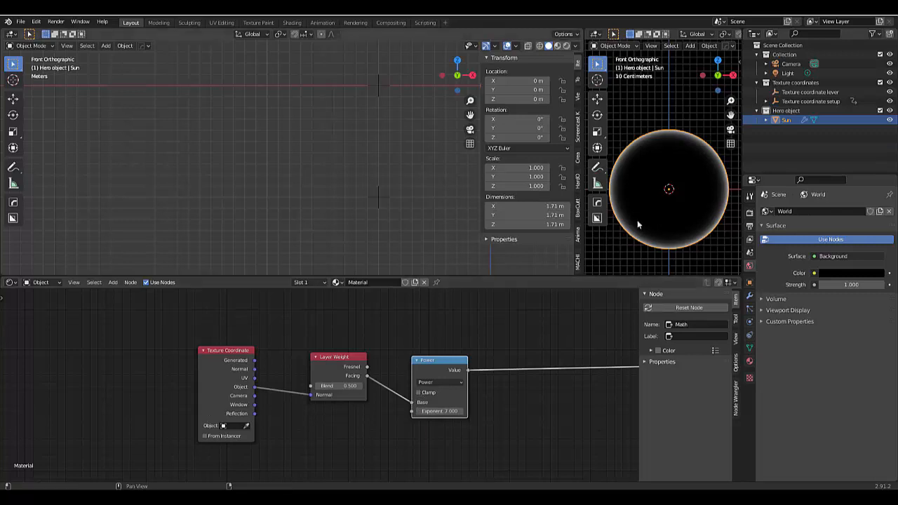
scroll(722, 224, up, 5)
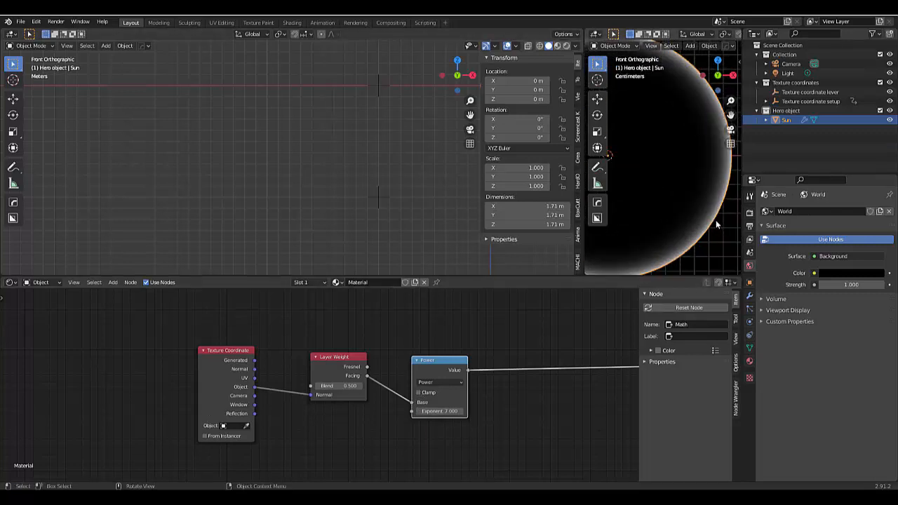
key(KP_Decimal)
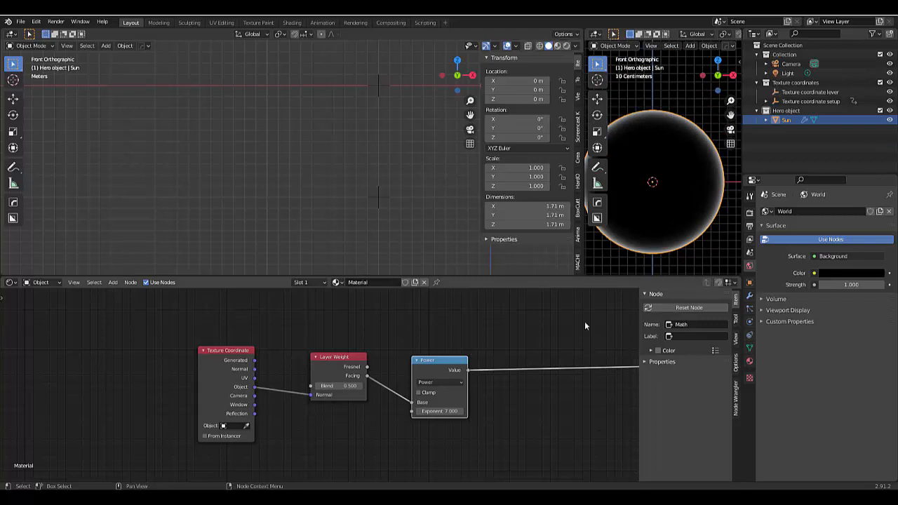
Make room before the Power node and insert a ColorRamp between the Layer Weight node's Facing output and the Power node's Base input.
drag(443, 358, 518, 351)
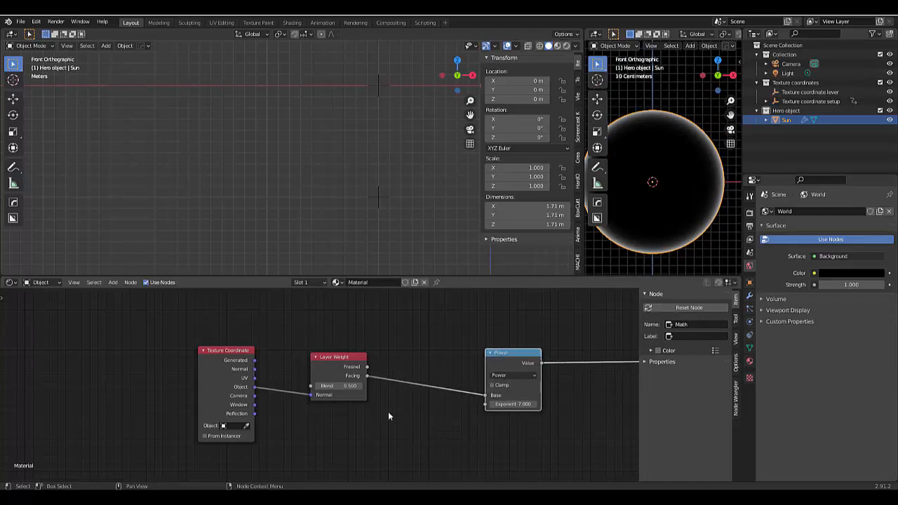
key(shift+a)
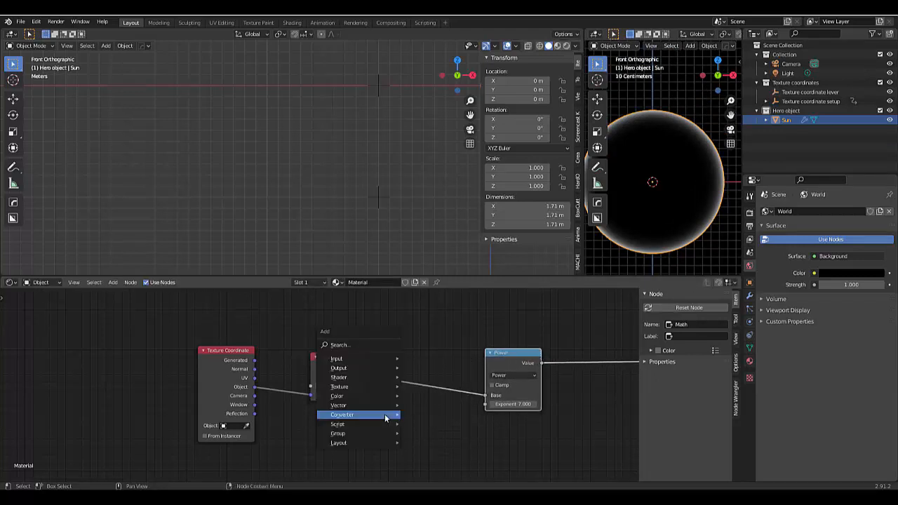
click(366, 343)
text(colo)
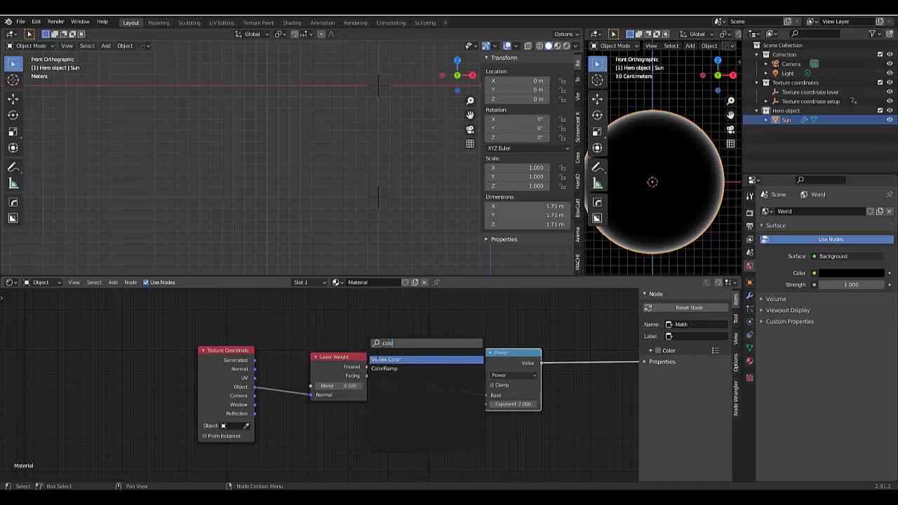
click(384, 368)
click(482, 425)
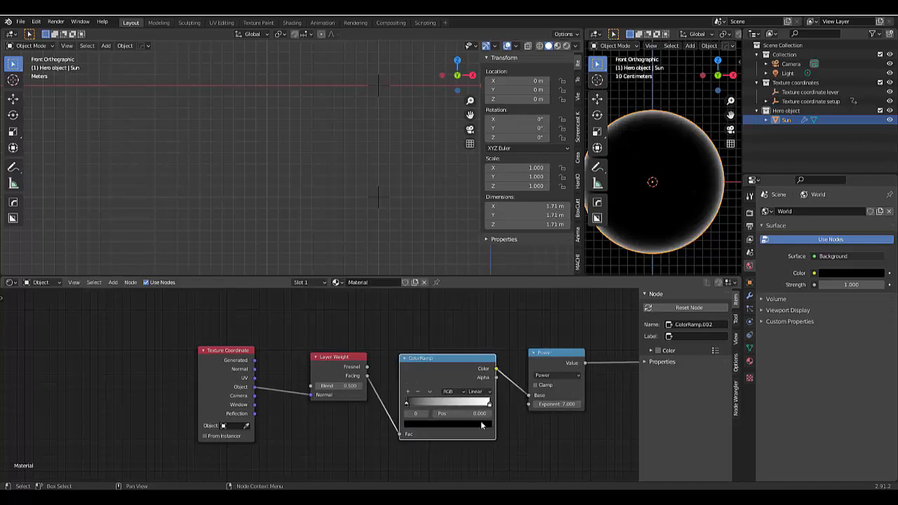
Try narrowing the new ColorRamp by moving the black stop to 0.300 and the white stop to about 0.891.
scroll(482, 425, up, 3)
scroll(728, 220, down, 3)
scroll(727, 221, up, 2)
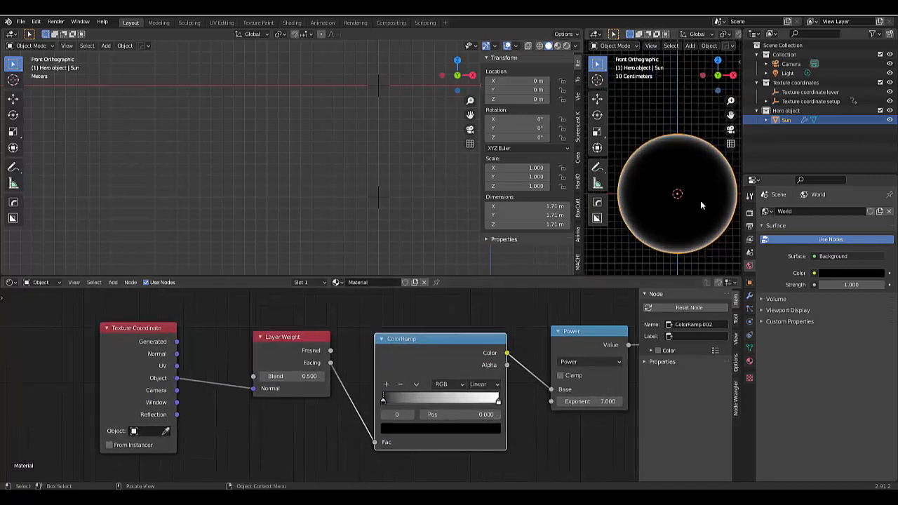
scroll(701, 247, up, 3)
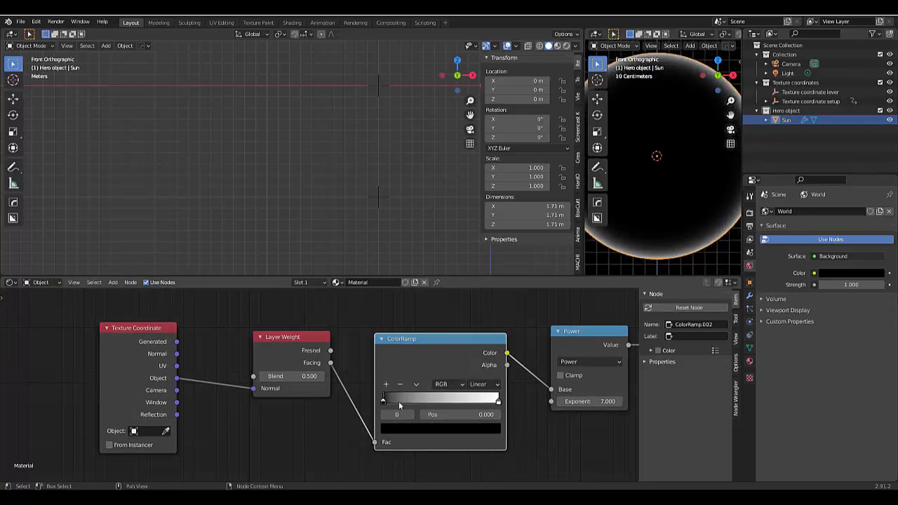
drag(383, 404, 419, 400)
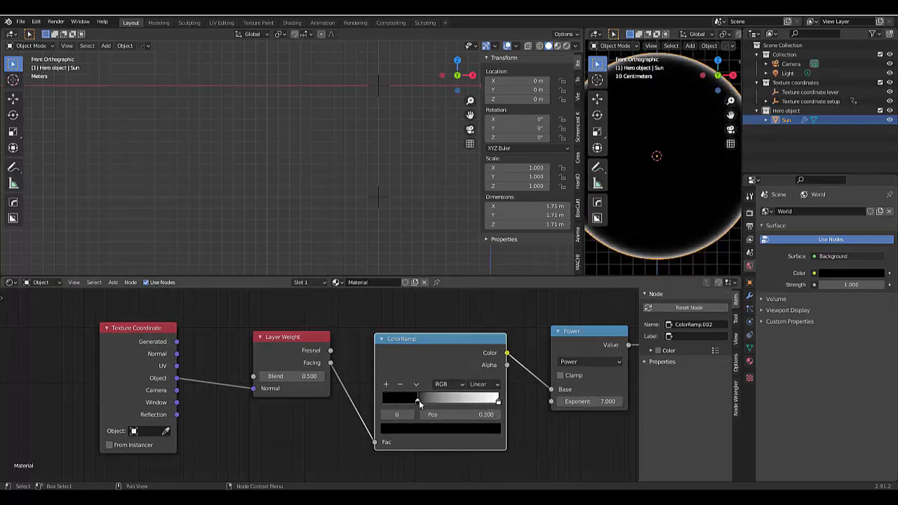
drag(498, 399, 481, 403)
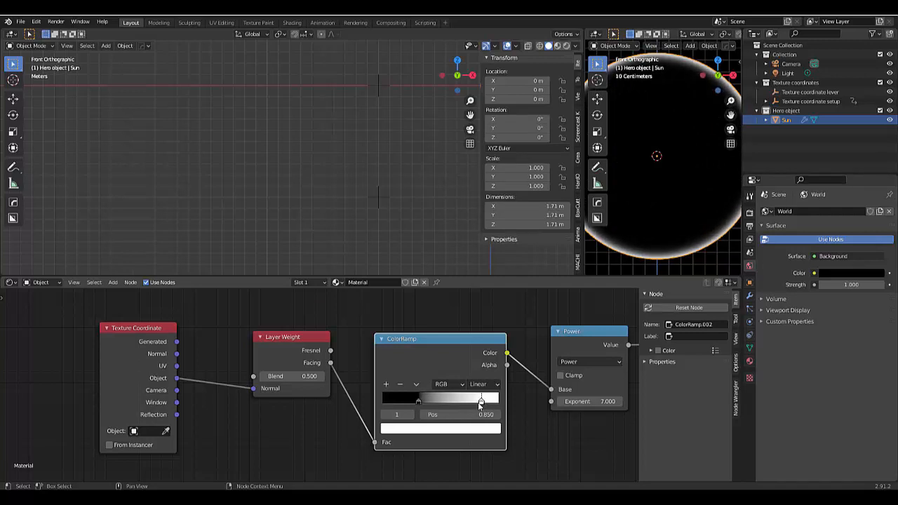
scroll(695, 200, down, 5)
scroll(694, 199, up, 2)
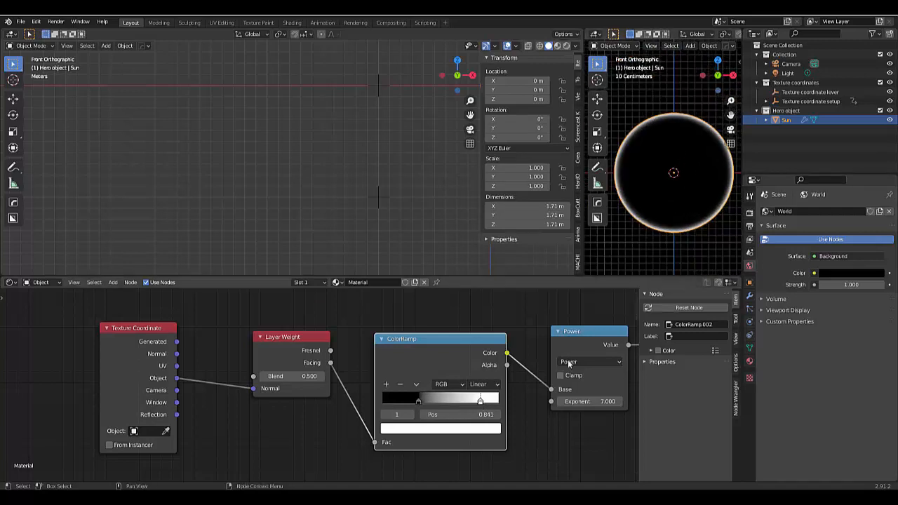
mouse_move(481, 404)
mouse_down()
mouse_move(495, 403)
mouse_move(487, 403)
mouse_up()
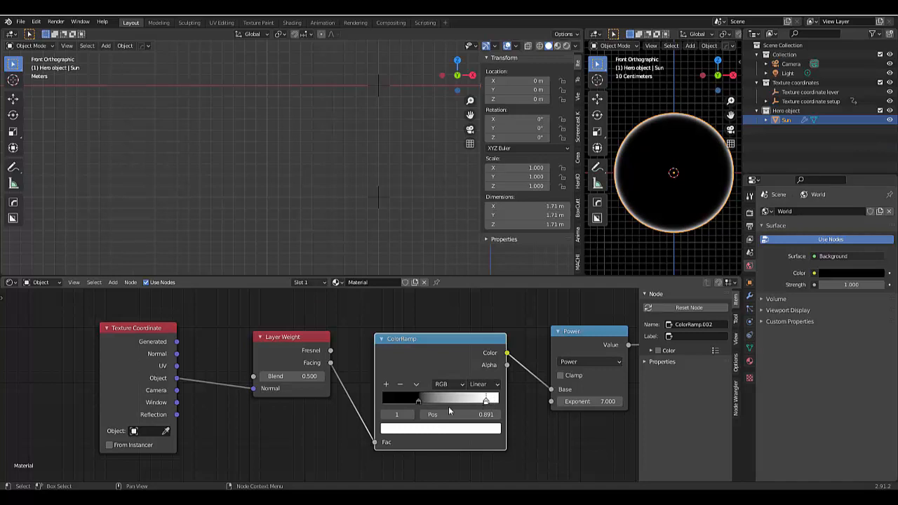
Return the ColorRamp's black stop to 0 and move its white stop to about 0.955.
drag(419, 402, 349, 403)
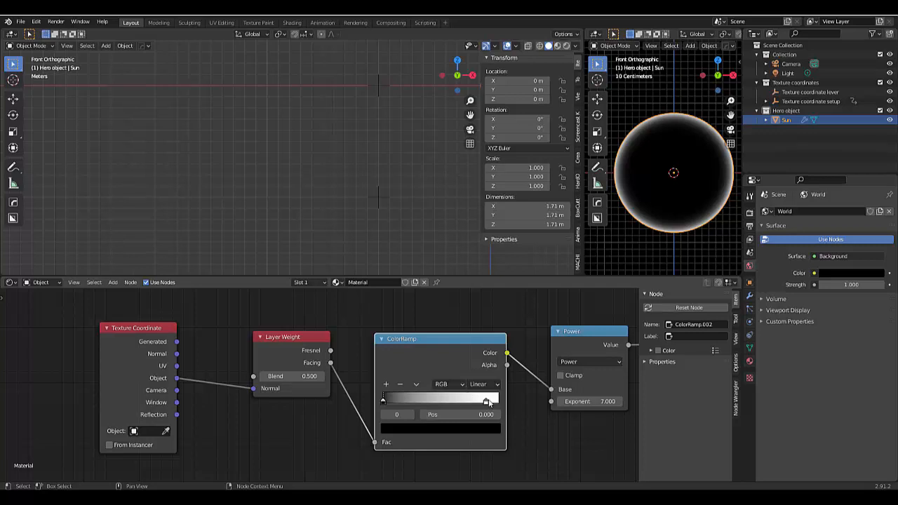
drag(488, 403, 495, 405)
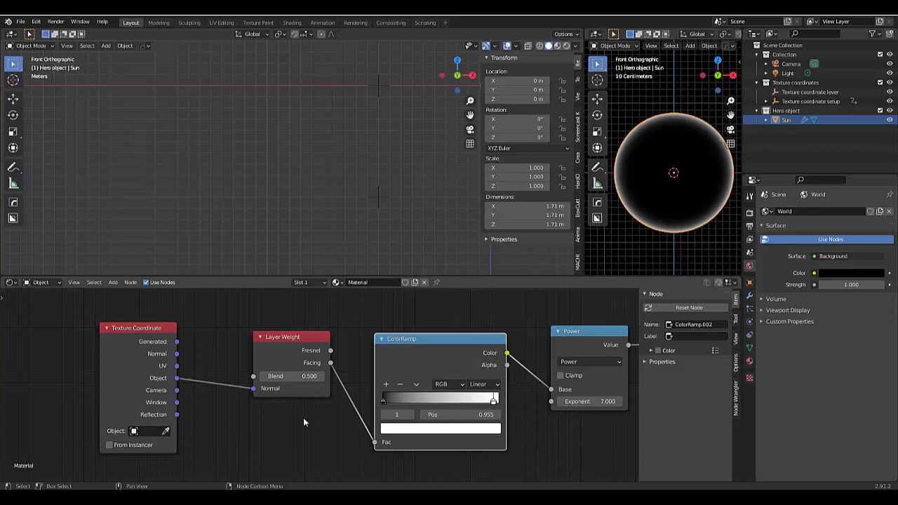
Move the Add mix node up so that it sits just before the Emission node.
scroll(240, 393, down, 3)
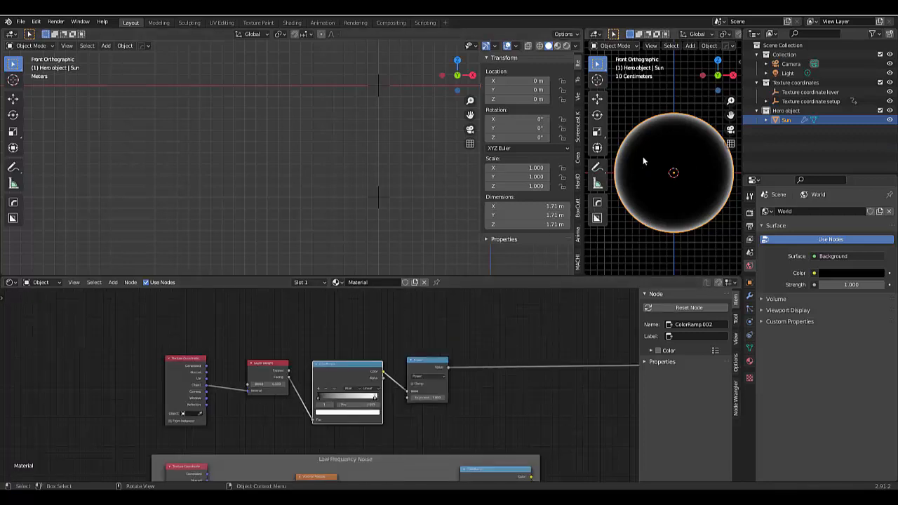
scroll(457, 372, down, 6)
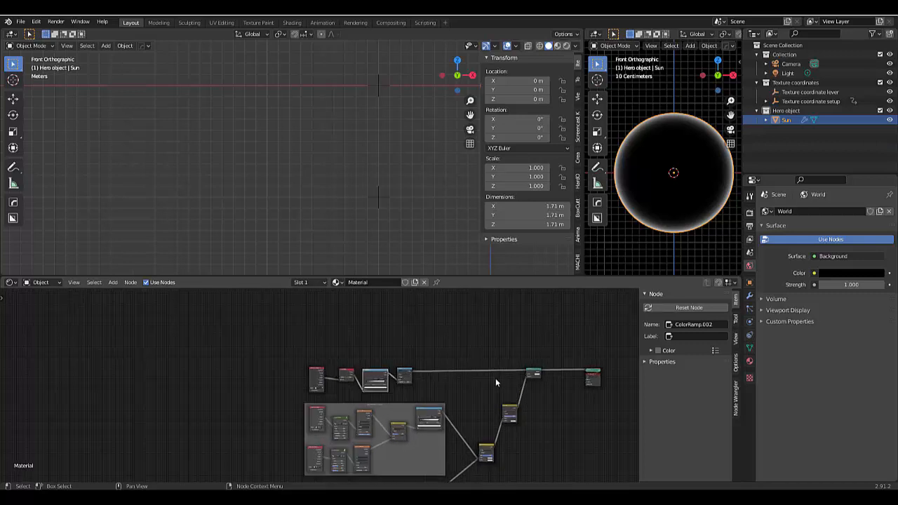
scroll(495, 381, up, 3)
scroll(553, 376, up, 4)
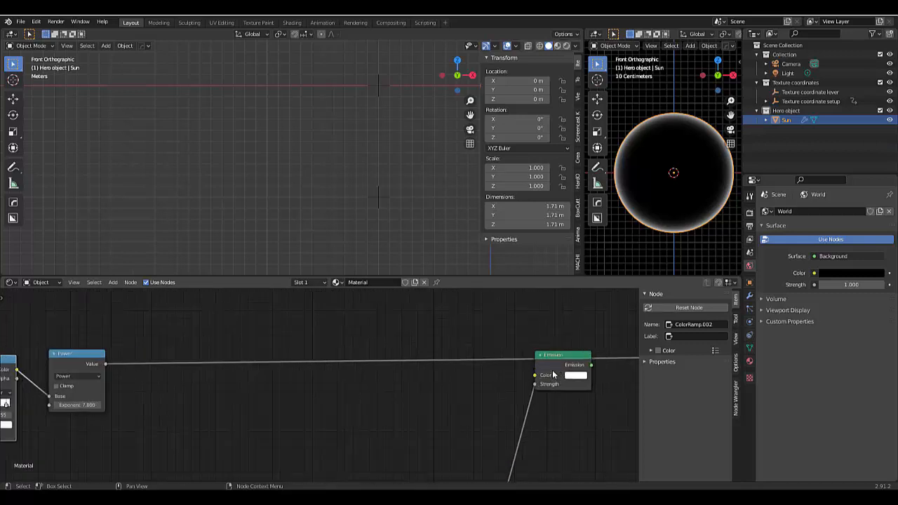
scroll(553, 375, down, 5)
drag(498, 452, 476, 357)
Reconnect the Add node's Color output from the Emission's Strength to its Color input and preview the Emission shader on the sphere.
scroll(540, 382, up, 4)
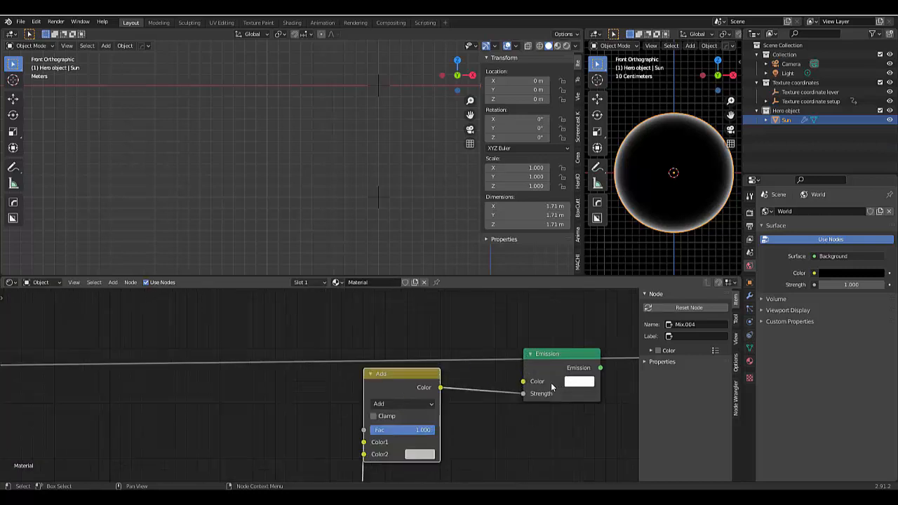
scroll(486, 374, up, 2)
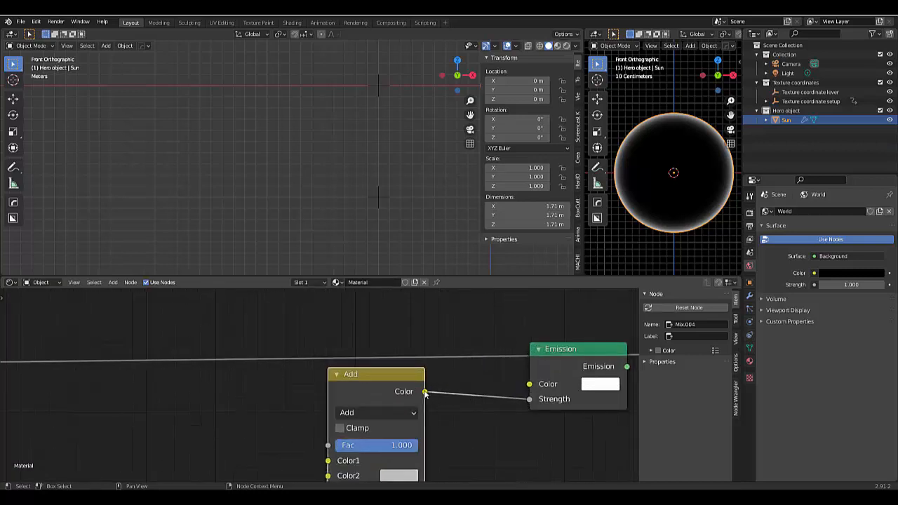
drag(424, 391, 460, 424)
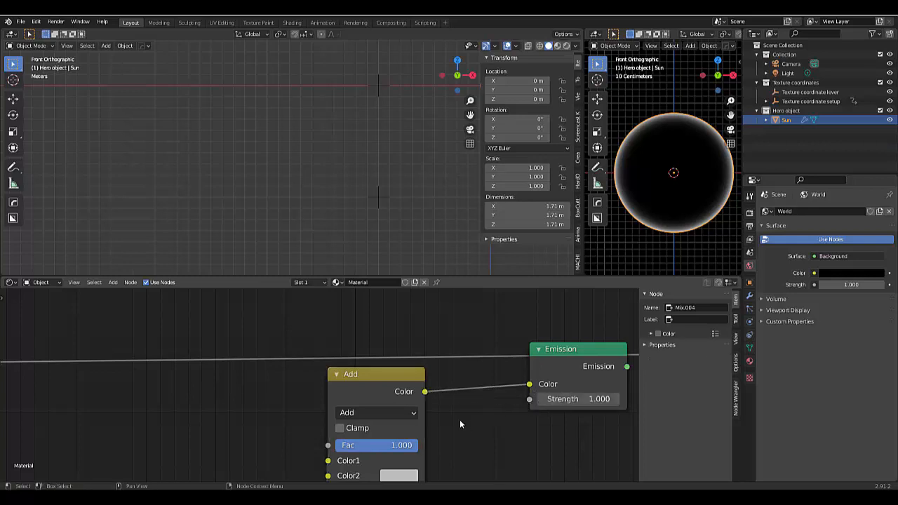
click(544, 367)
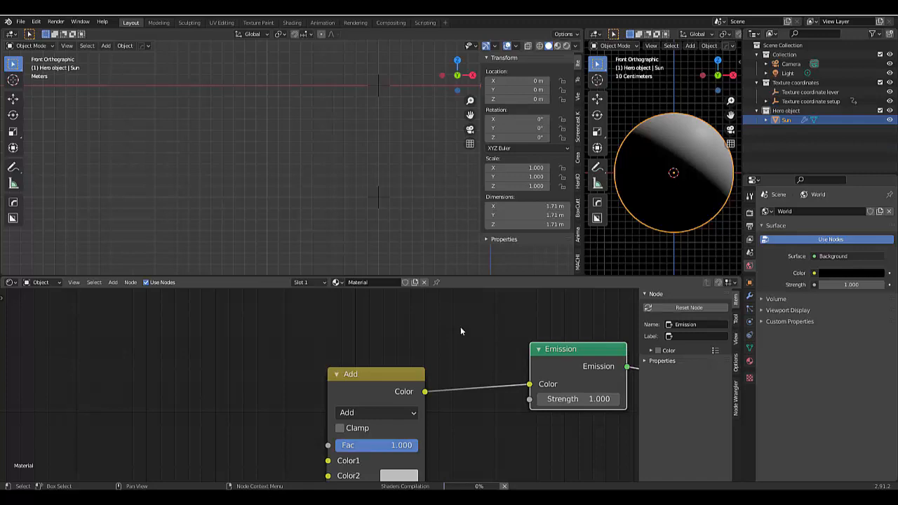
Connect the Power node's Value output to the Color2 input of the Add node before the Emission node.
key(Home)
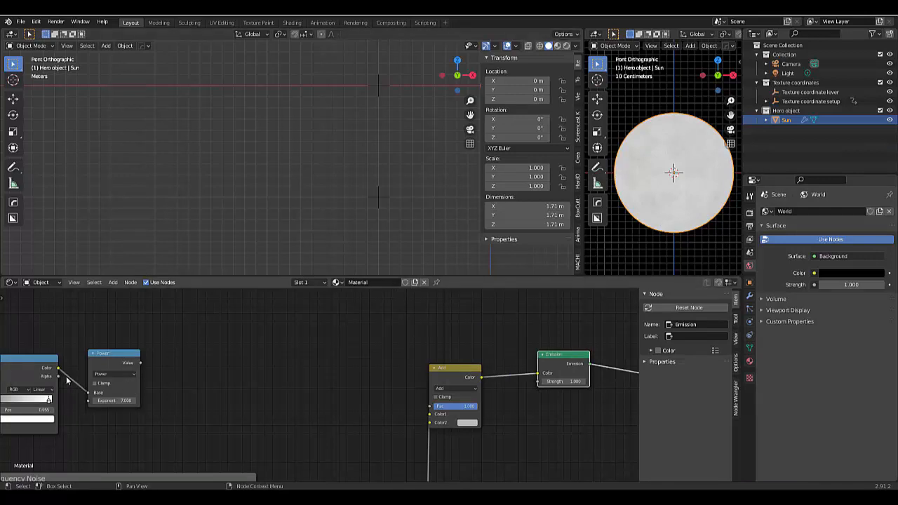
scroll(247, 417, down, 2)
scroll(131, 414, up, 3)
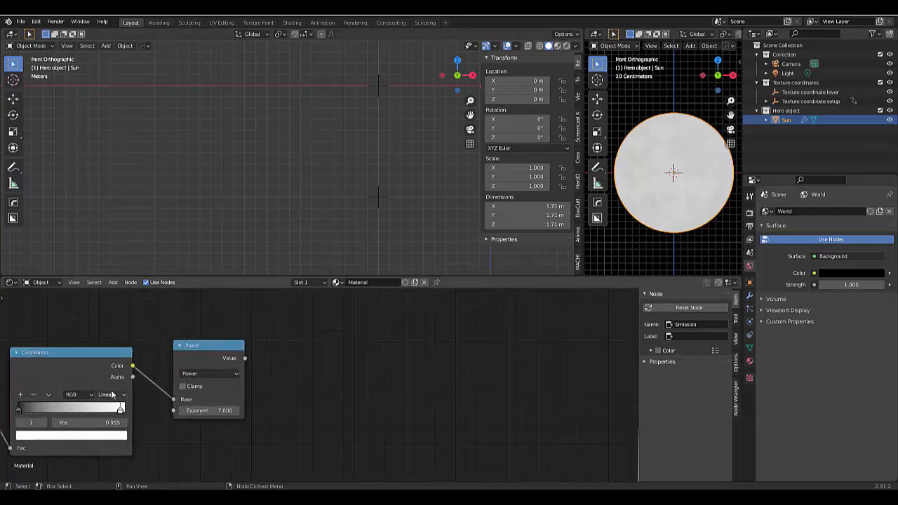
scroll(98, 404, down, 4)
scroll(58, 394, up, 3)
scroll(46, 389, up, 2)
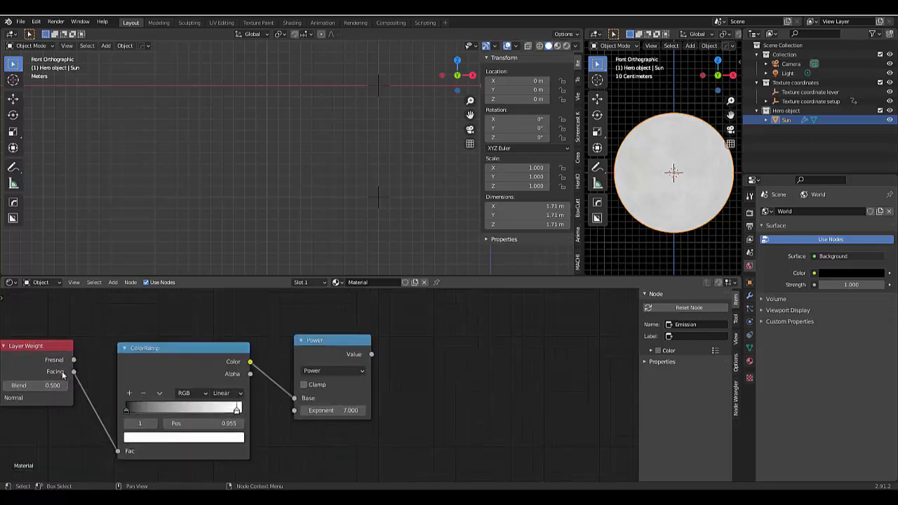
scroll(398, 356, down, 3)
scroll(565, 411, up, 2)
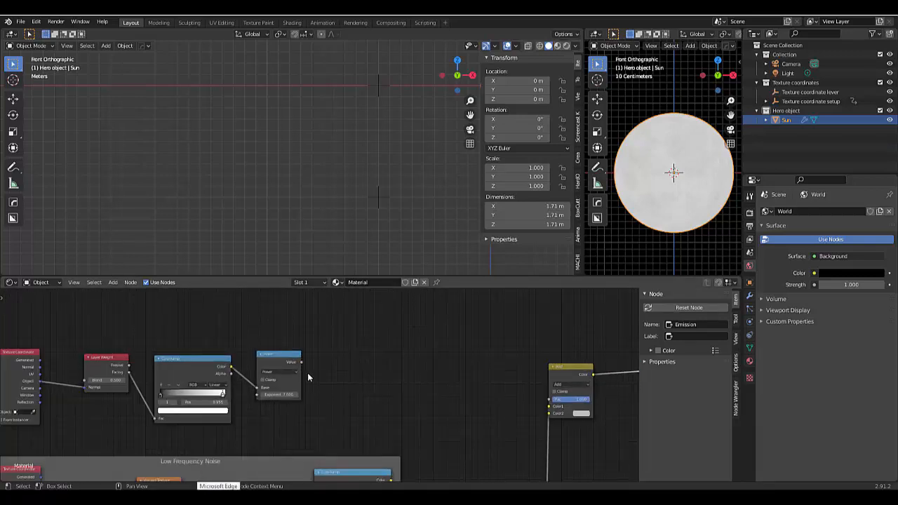
drag(302, 362, 545, 408)
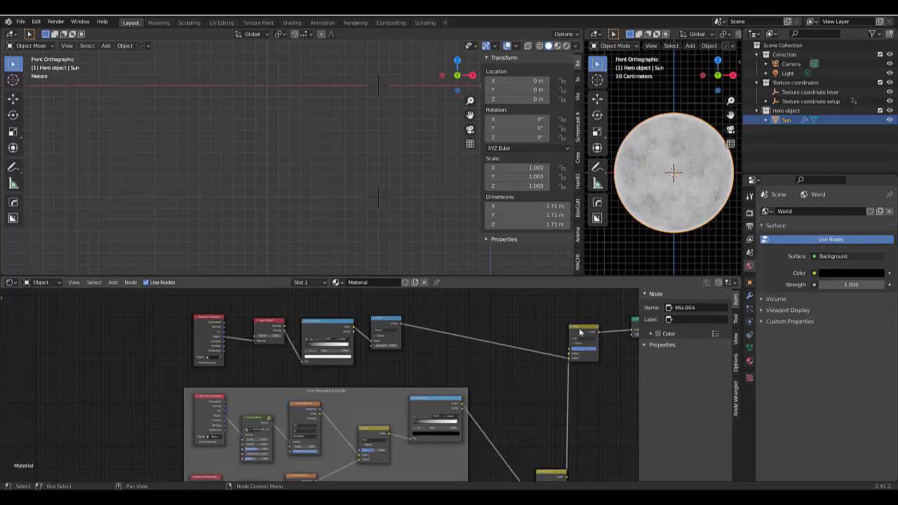
Move the Add node before the Emission slightly down, closer to the Emission node.
drag(580, 332, 599, 362)
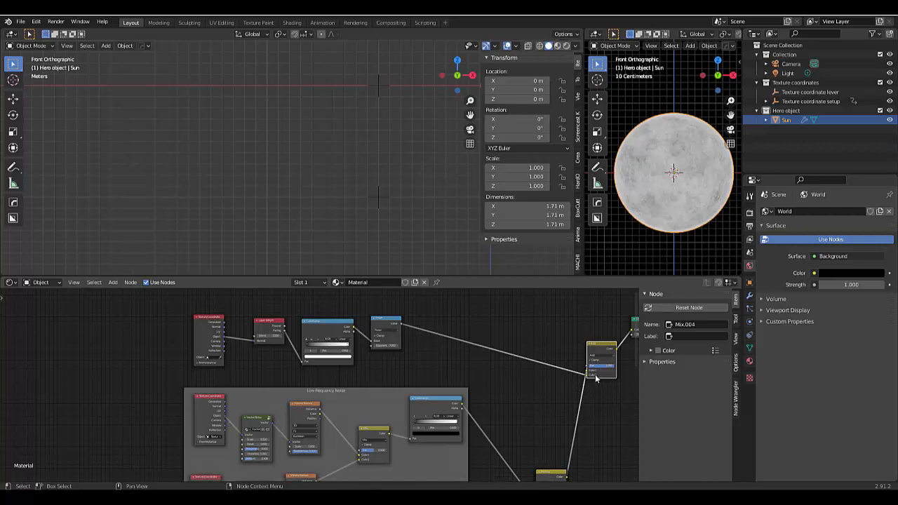
scroll(595, 379, up, 5)
drag(592, 311, 546, 296)
scroll(491, 400, down, 1)
scroll(490, 403, down, 3)
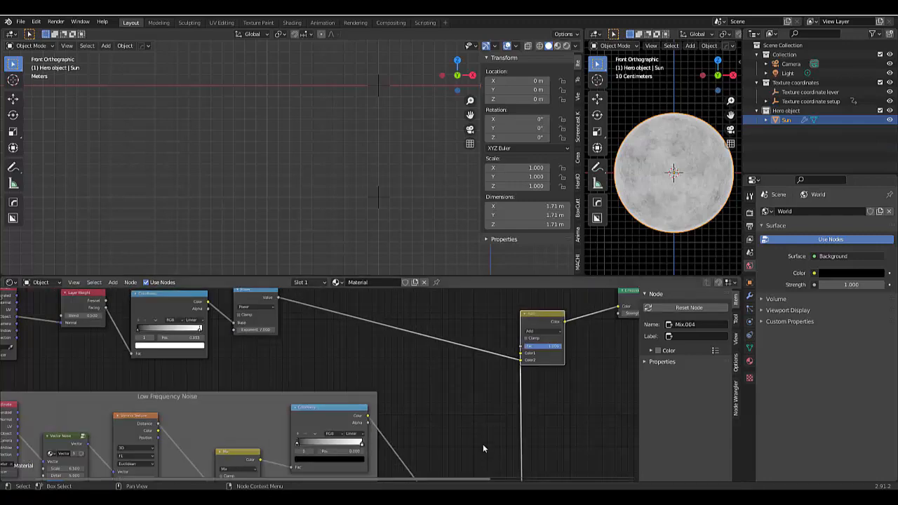
In the Low Frequency Noise frame's ColorRamp, move the black stop to about 0.318 and the white stop to about 0.836.
scroll(415, 420, up, 4)
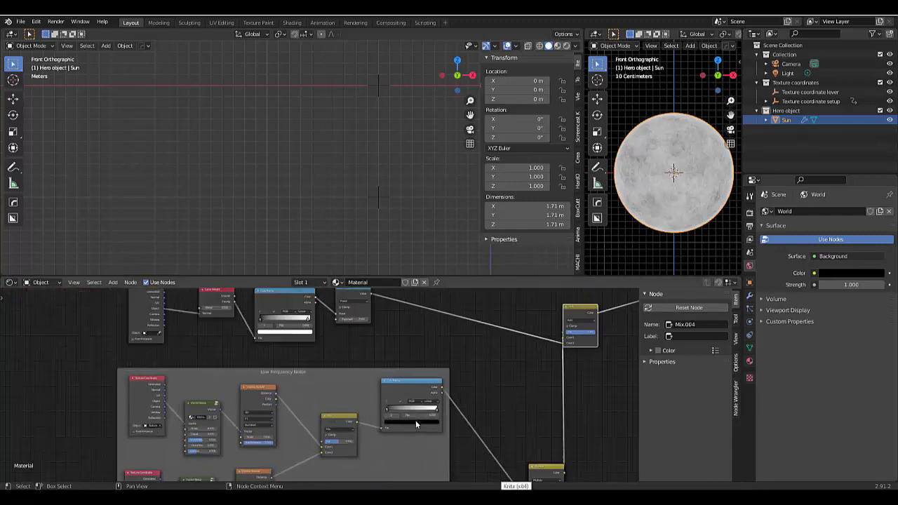
scroll(367, 412, up, 2)
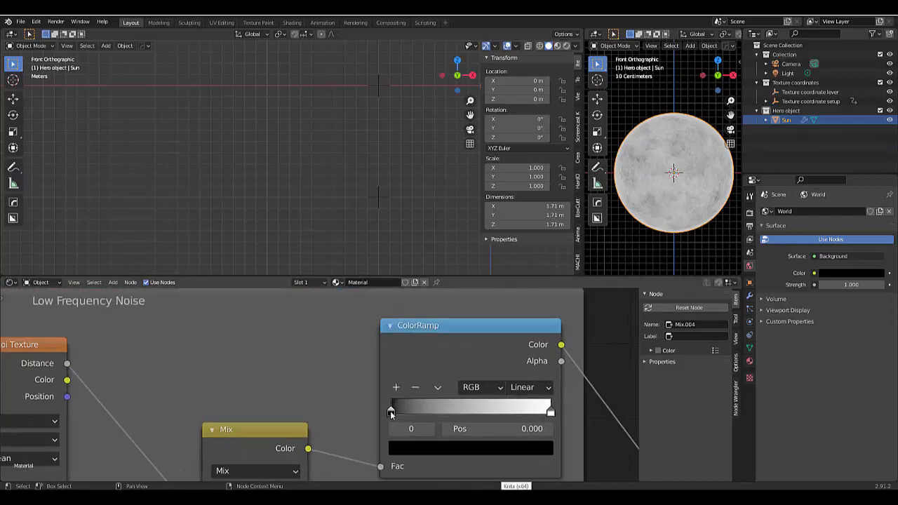
drag(392, 411, 445, 424)
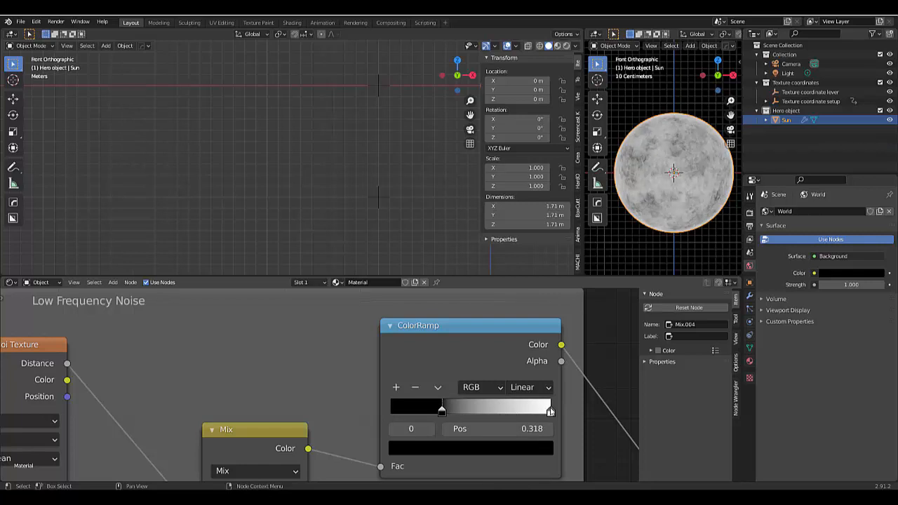
drag(550, 412, 525, 411)
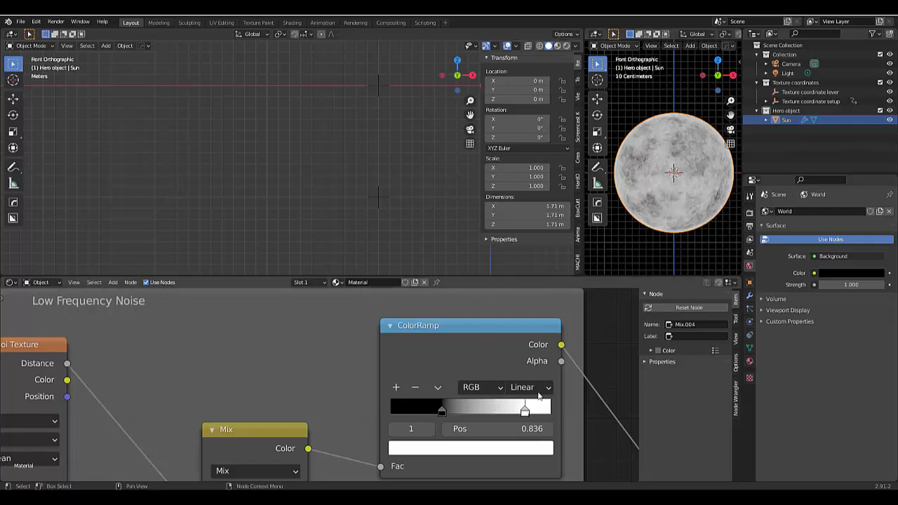
Move the black stop of the ColorRamp in the lower noise frame to about 0.391 and inspect the sphere's surface up close.
scroll(600, 360, down, 4)
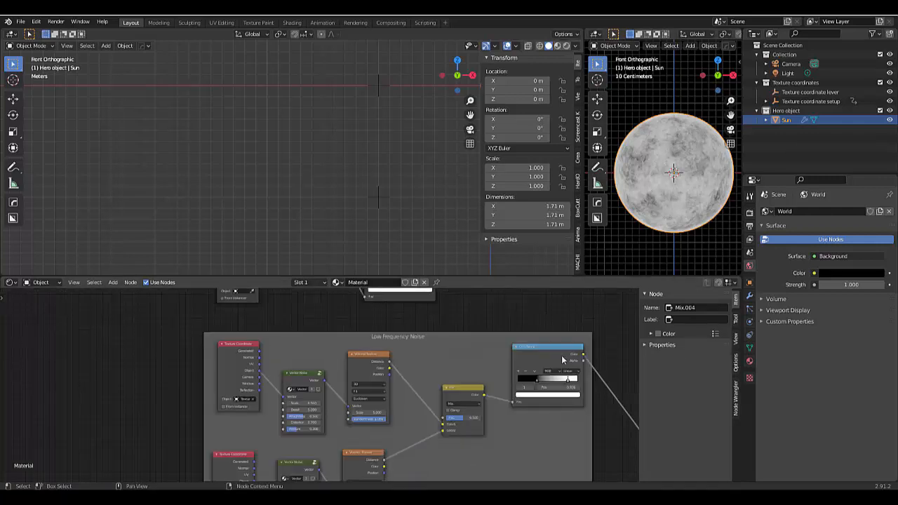
scroll(561, 359, down, 4)
middle_drag(537, 362, 534, 439)
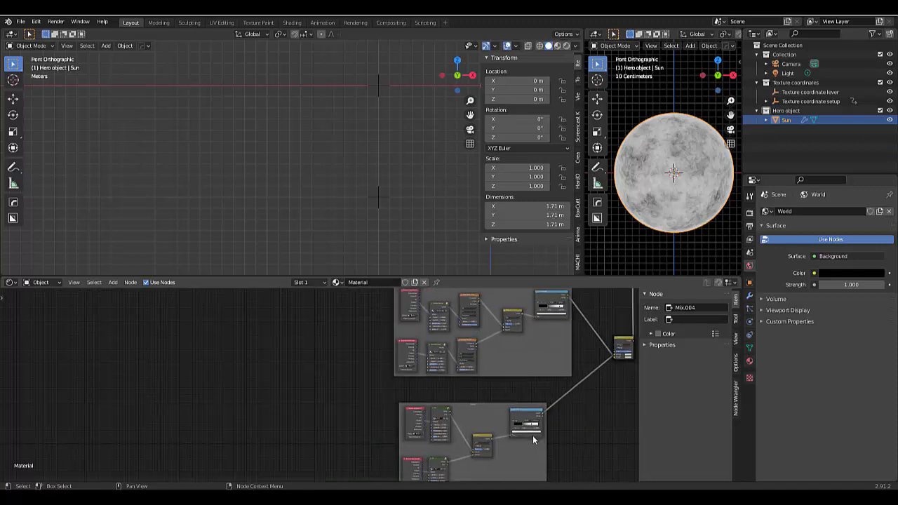
scroll(504, 404, up, 10)
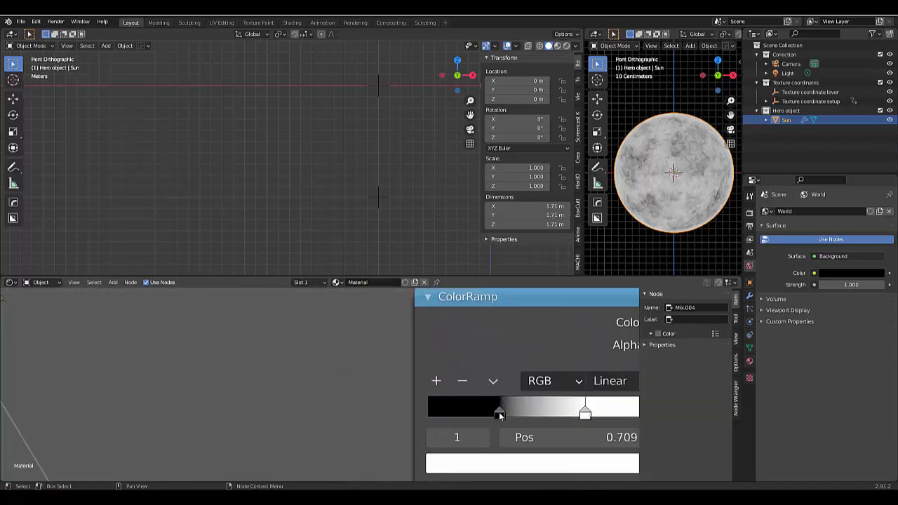
drag(499, 415, 515, 415)
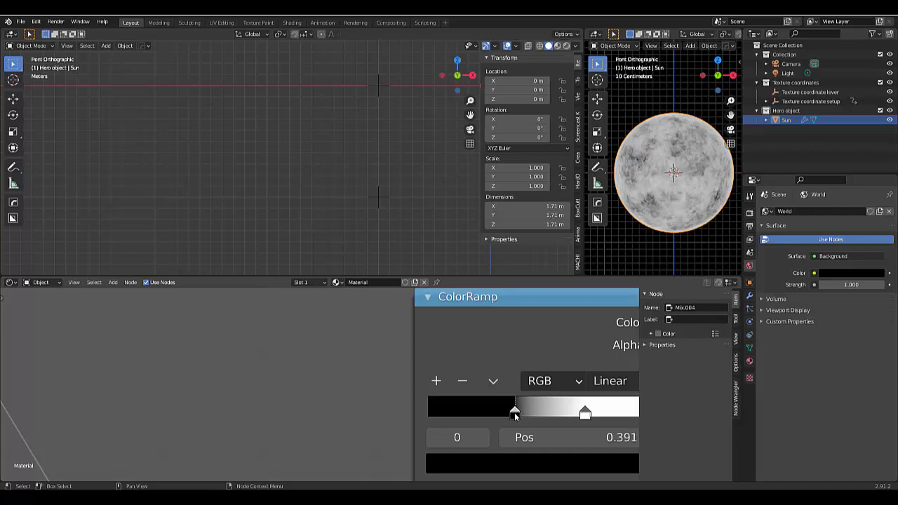
scroll(658, 214, up, 3)
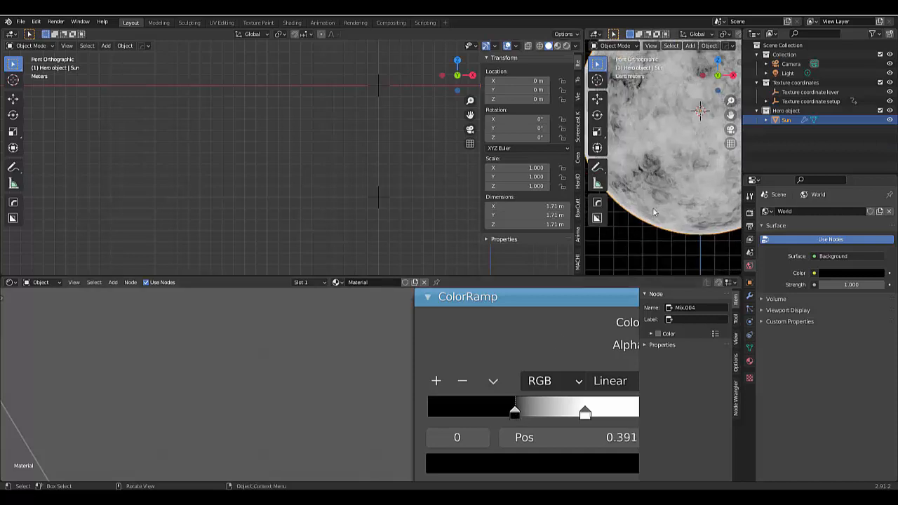
scroll(654, 212, down, 6)
scroll(646, 177, up, 2)
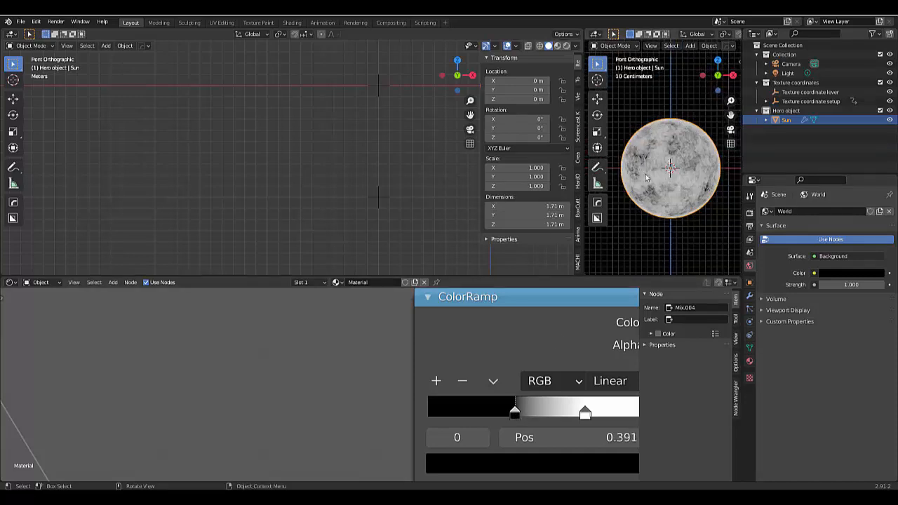
Group the Texture Coordinate, Layer Weight, ColorRamp and Power nodes of the rim glow in a frame labelled "Edge highlight".
scroll(340, 403, down, 5)
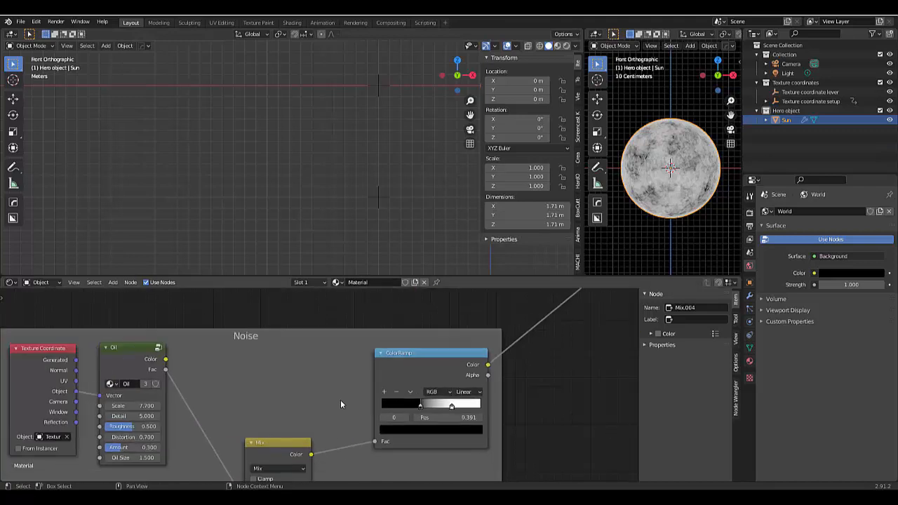
scroll(378, 374, down, 4)
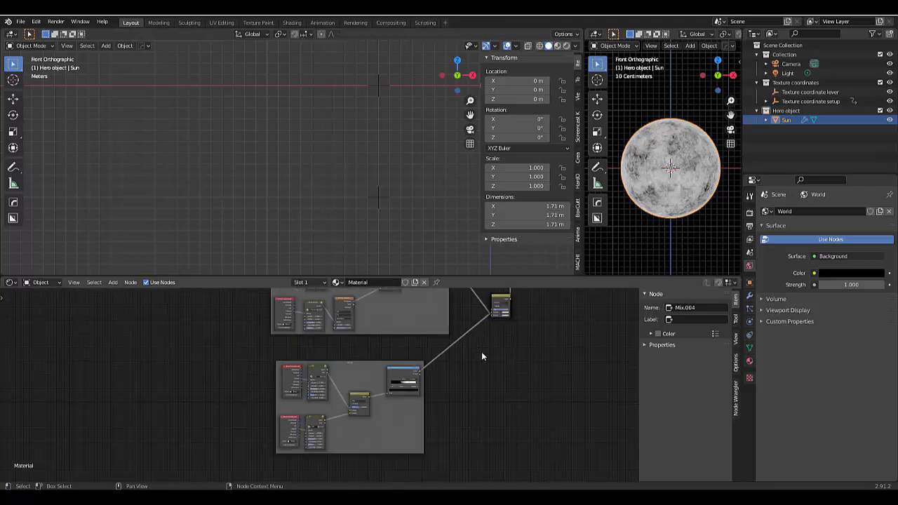
scroll(482, 357, down, 6)
scroll(497, 372, up, 3)
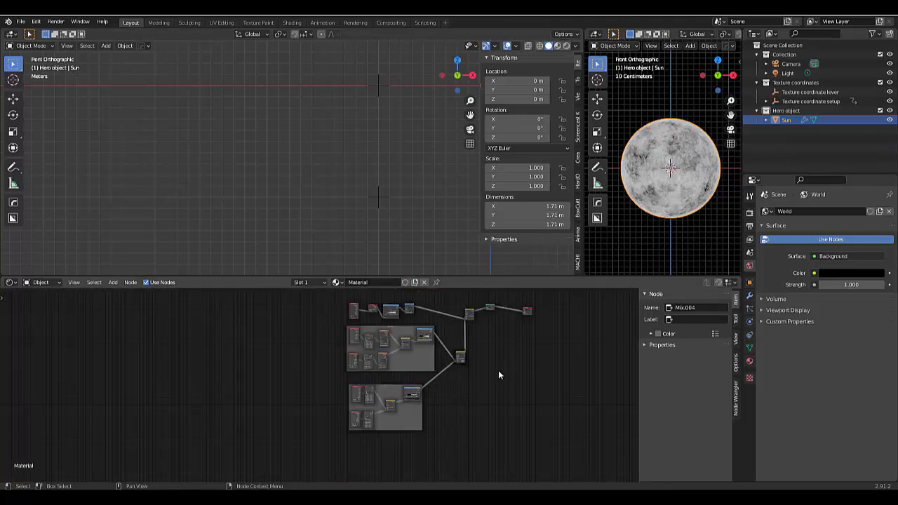
scroll(357, 330, up, 6)
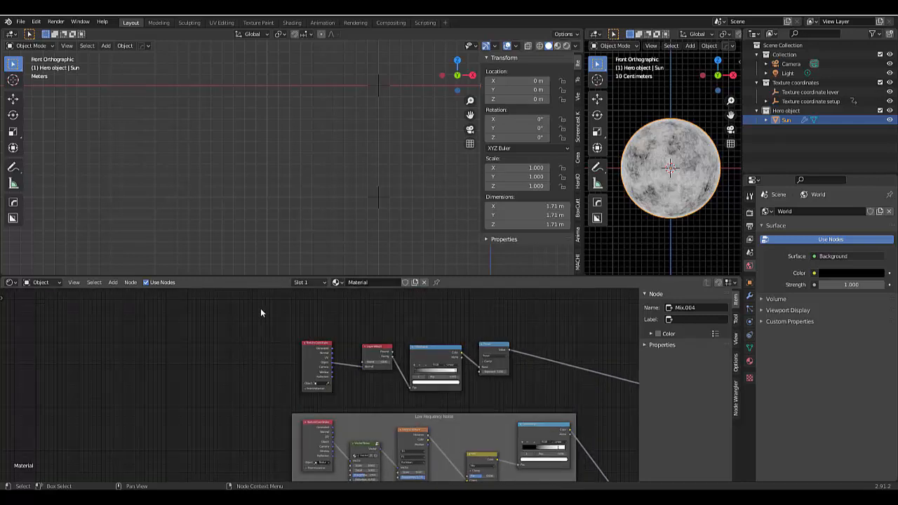
drag(261, 308, 573, 393)
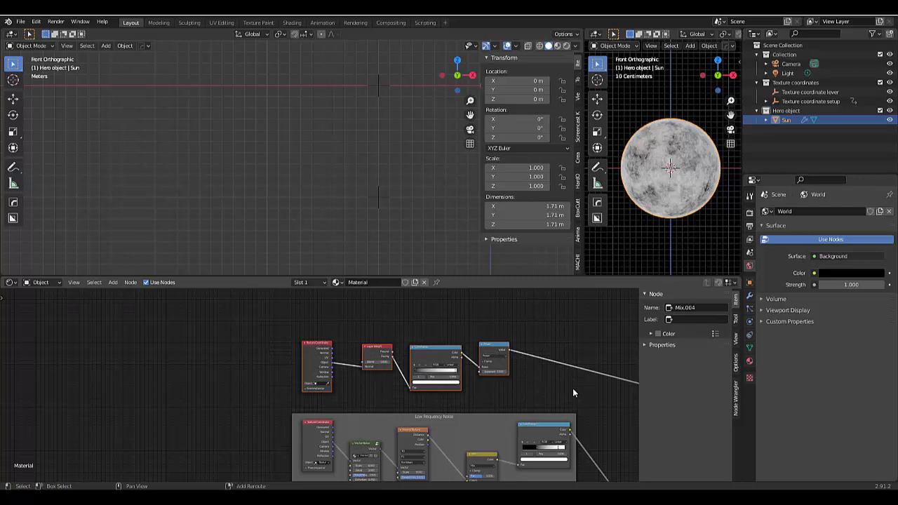
key(ctrl+j)
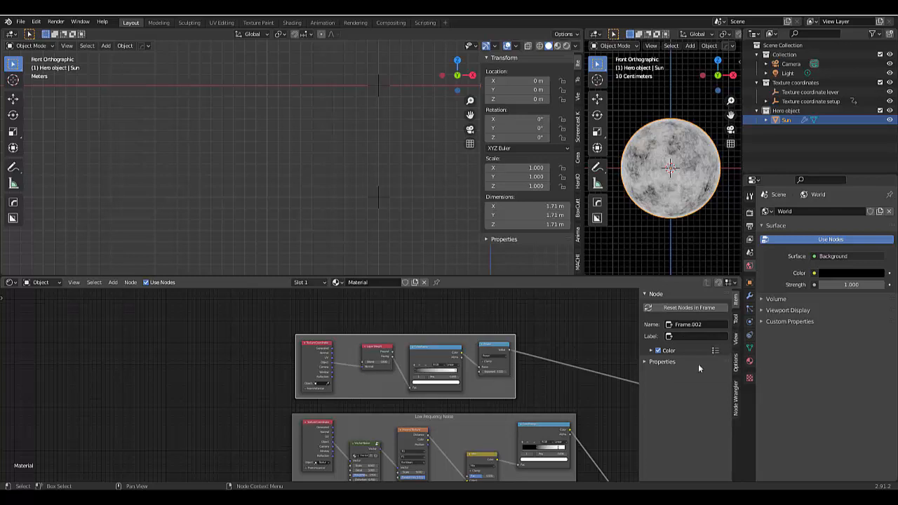
click(685, 336)
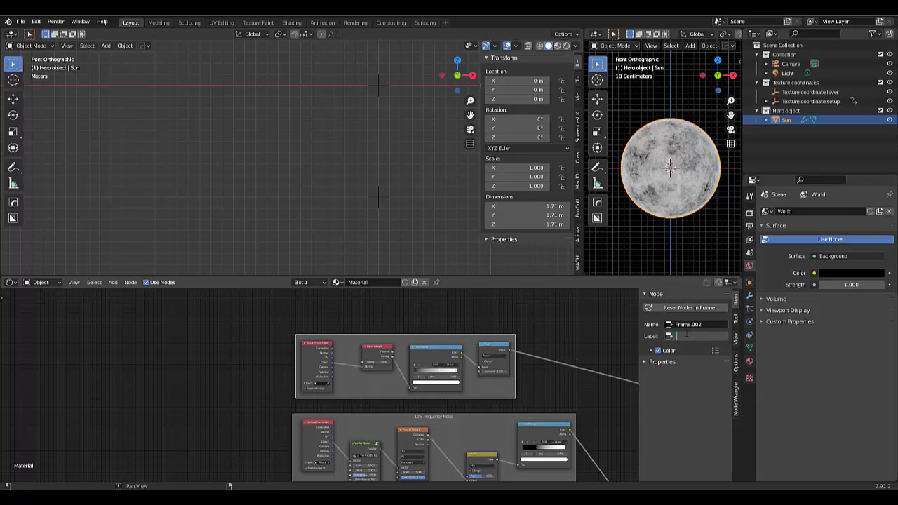
text(Edge Highlight)
key(Return)
click(242, 330)
Move the Emission node away from the Add node to make room for another node between them.
scroll(227, 397, down, 1)
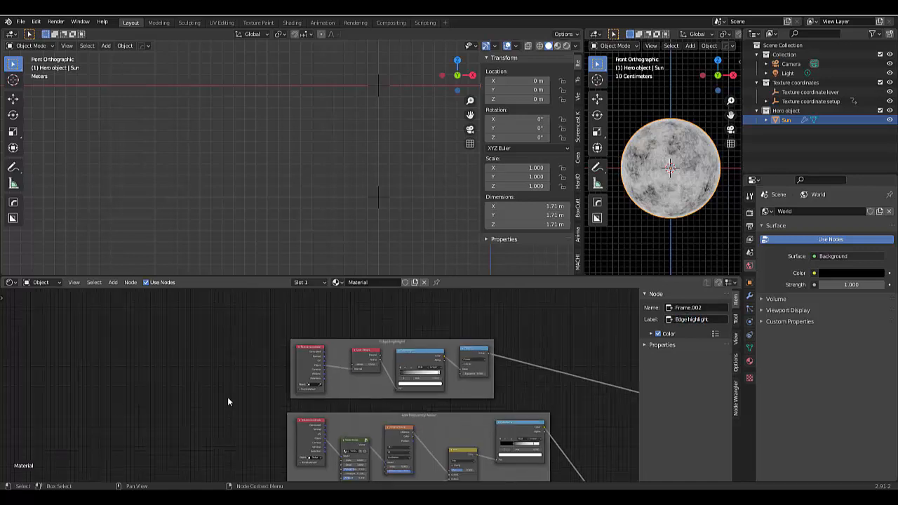
scroll(227, 396, down, 6)
scroll(344, 393, up, 2)
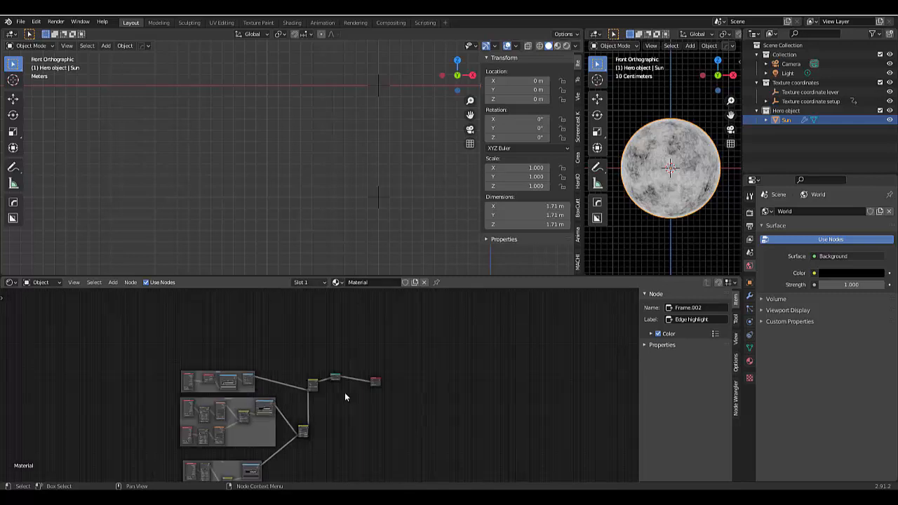
scroll(345, 397, up, 7)
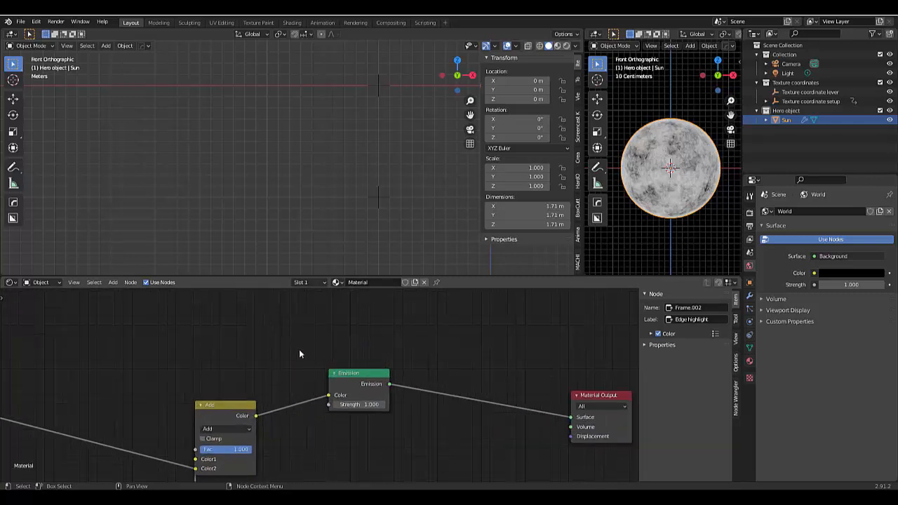
drag(349, 380, 494, 387)
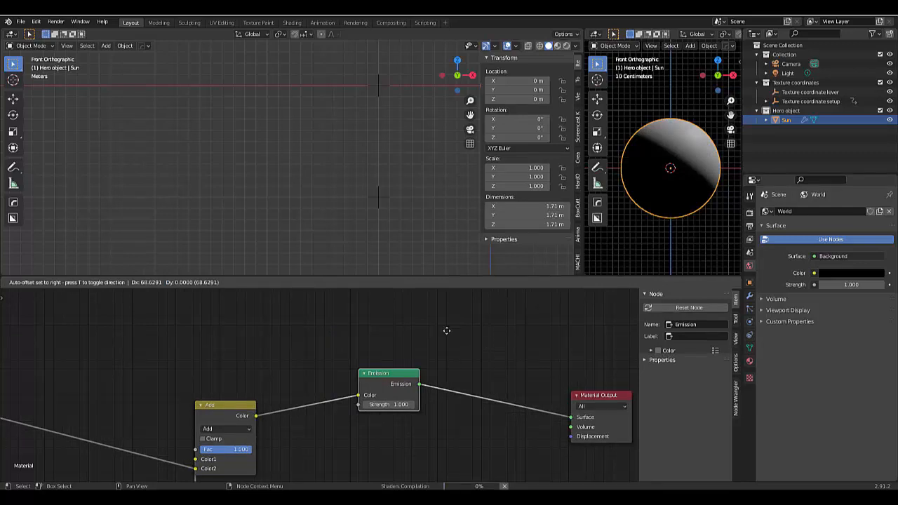
drag(363, 385, 277, 400)
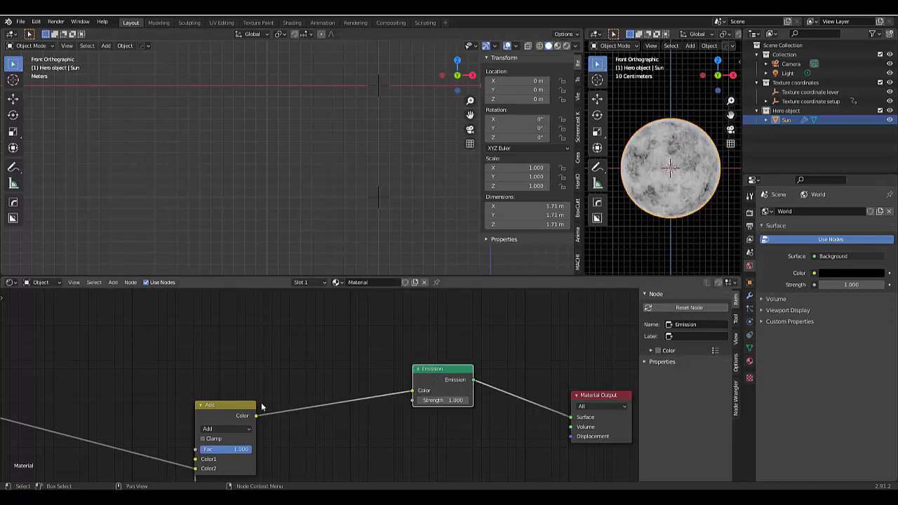
Duplicate the Add node onto the link between Add and Emission, and set the copy's blending mode to Multiply.
click(218, 406)
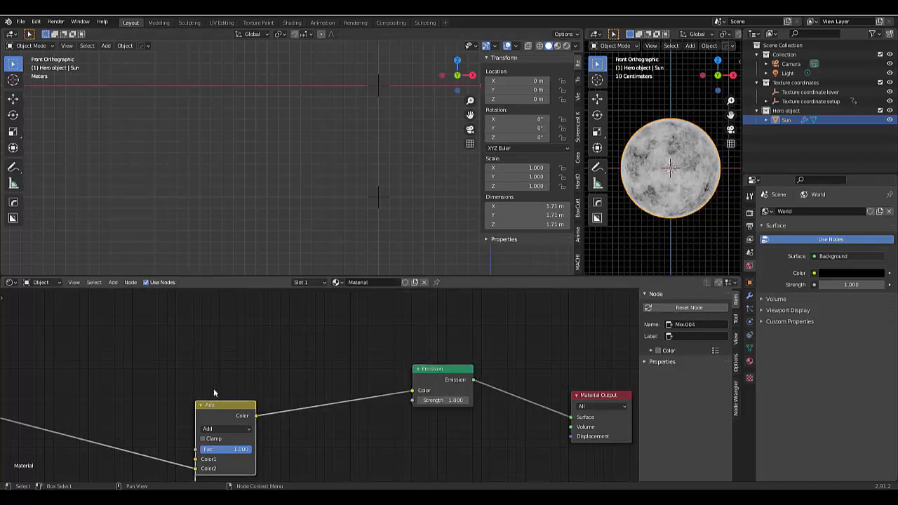
key(shift+d)
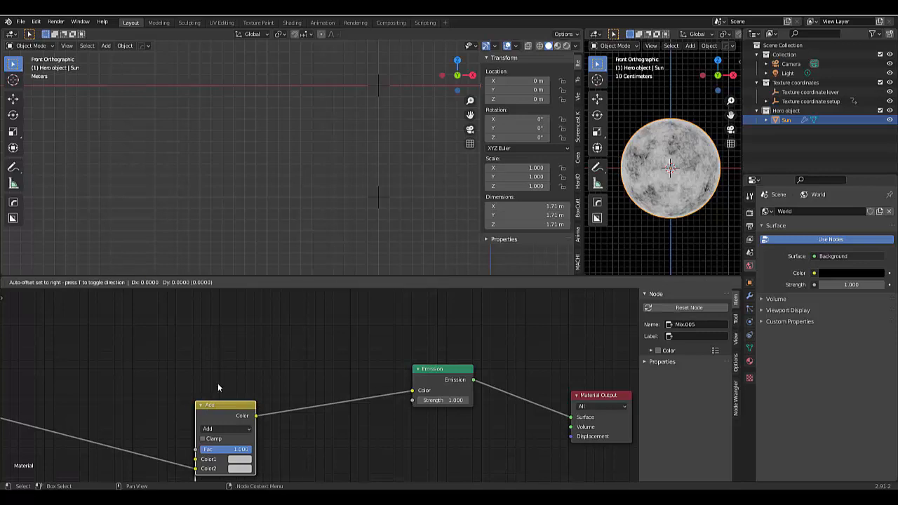
click(339, 356)
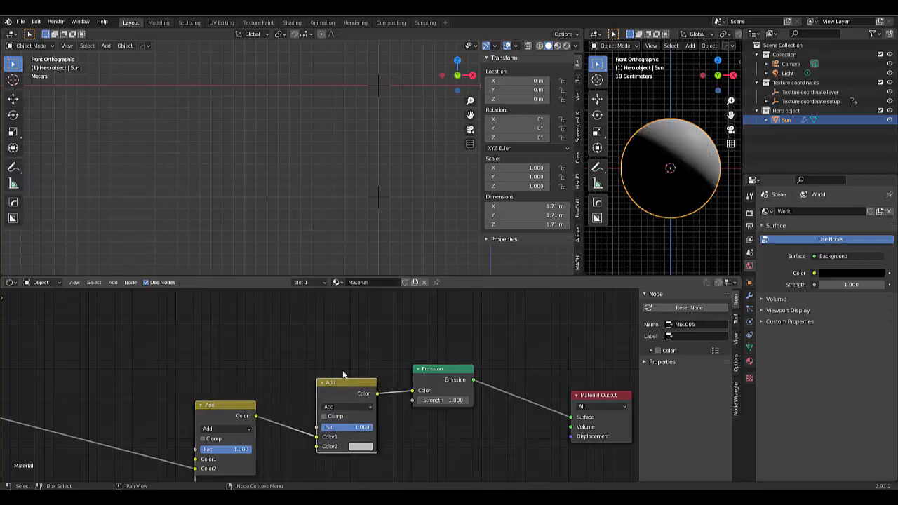
click(344, 408)
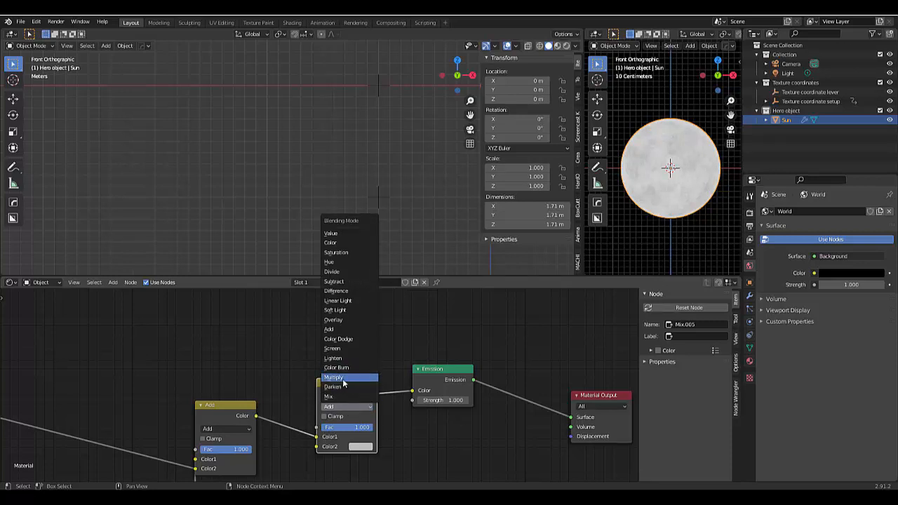
click(344, 378)
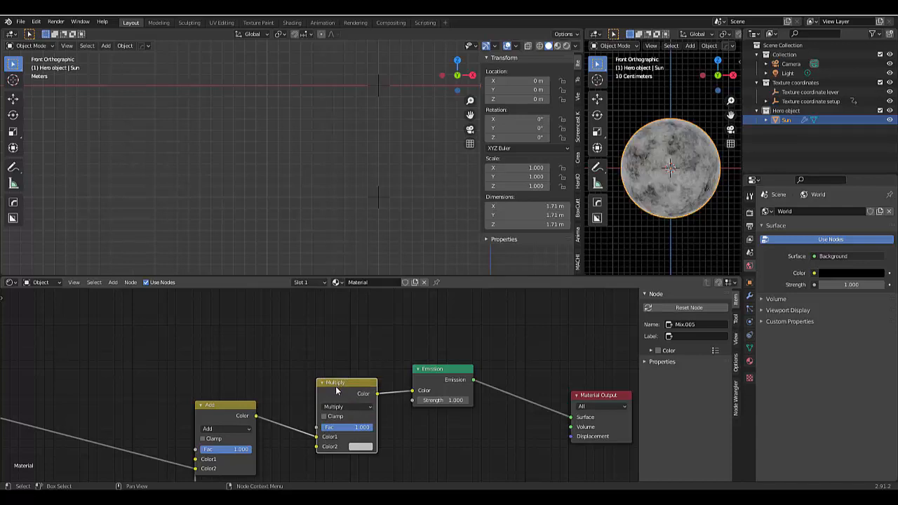
Set the Multiply node's Color2 to full-brightness orange, hex FF7F21.
click(360, 447)
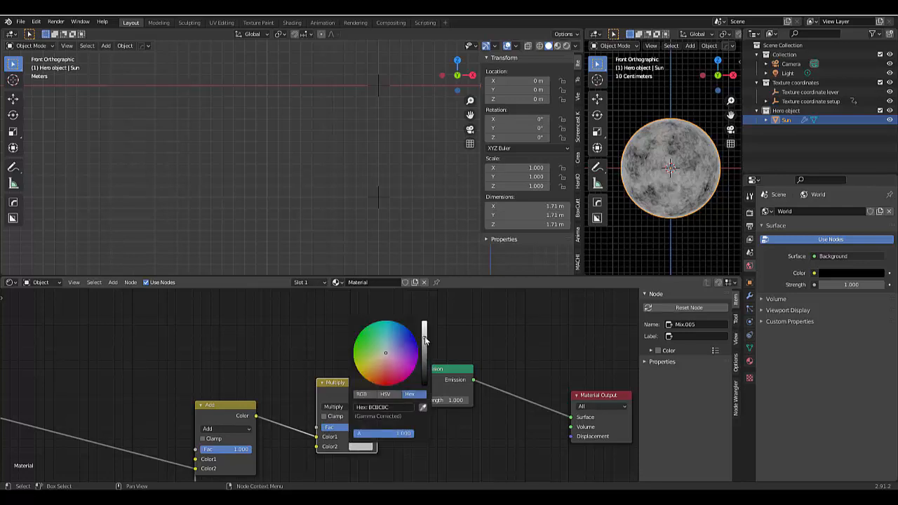
drag(425, 341, 425, 323)
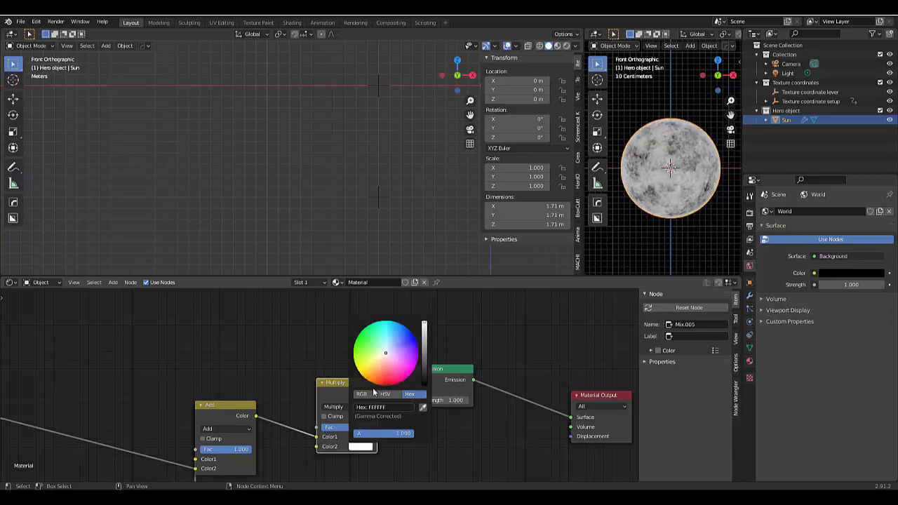
drag(370, 378, 374, 379)
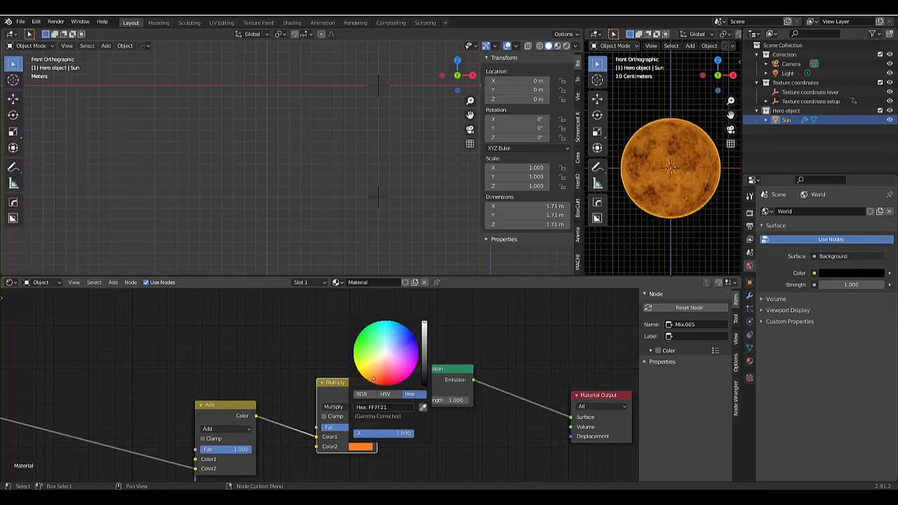
Set the Emission strength to 2 and move the Emission node closer to the Material Output.
click(438, 400)
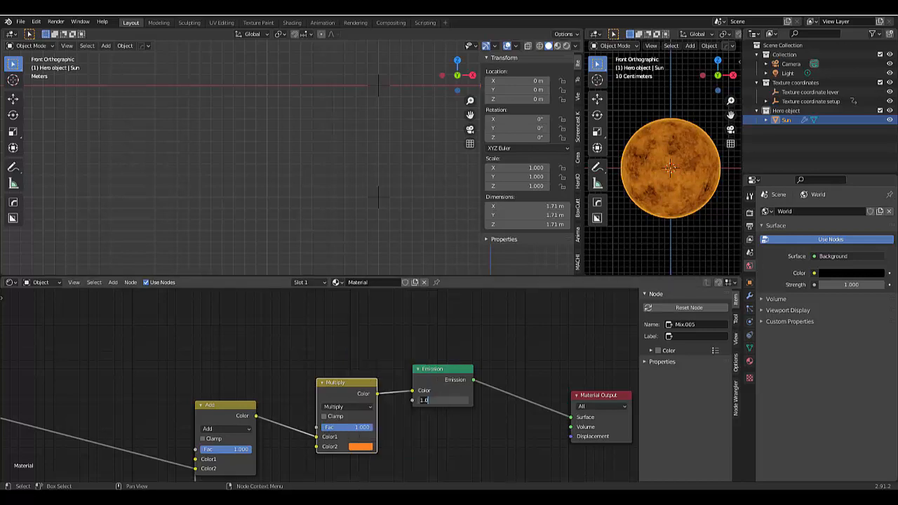
text(2)
key(Return)
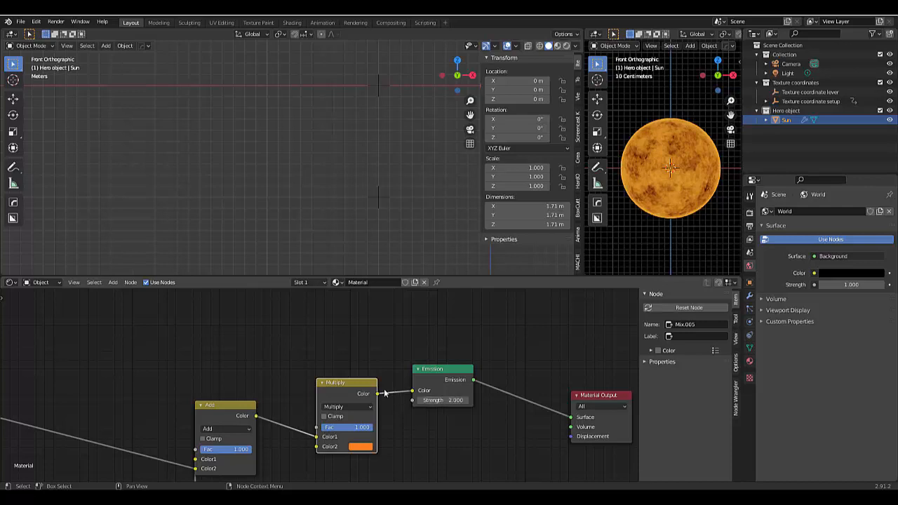
drag(451, 369, 514, 367)
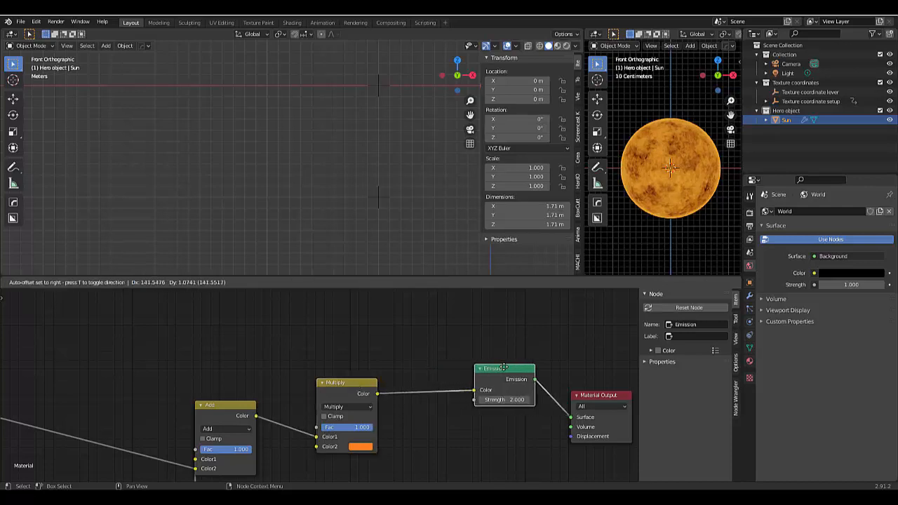
Duplicate the orange Multiply node onto the link between it and Emission, and set the copy's blending mode to Color Dodge.
click(331, 395)
key(shift+d)
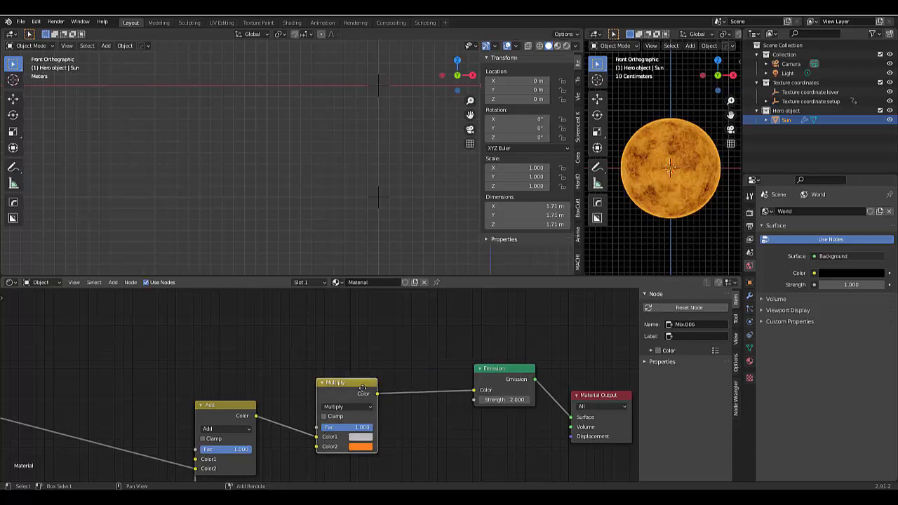
click(424, 393)
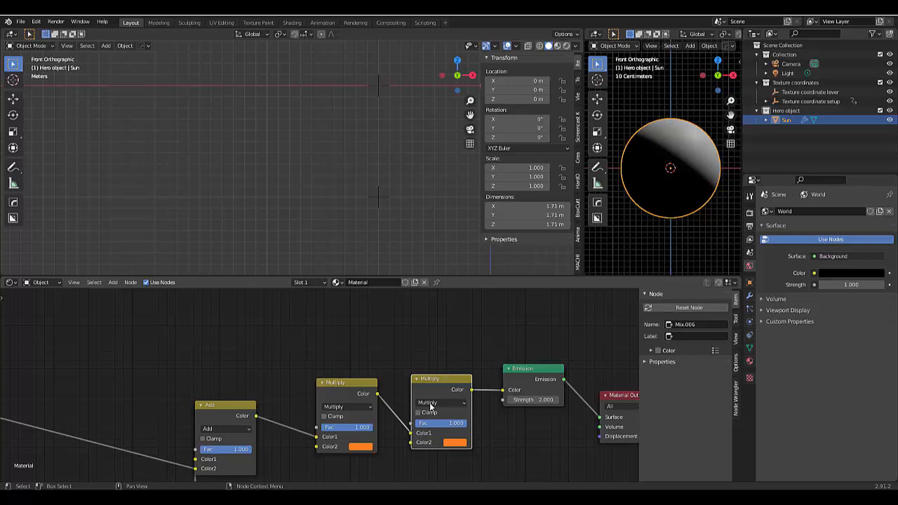
click(431, 403)
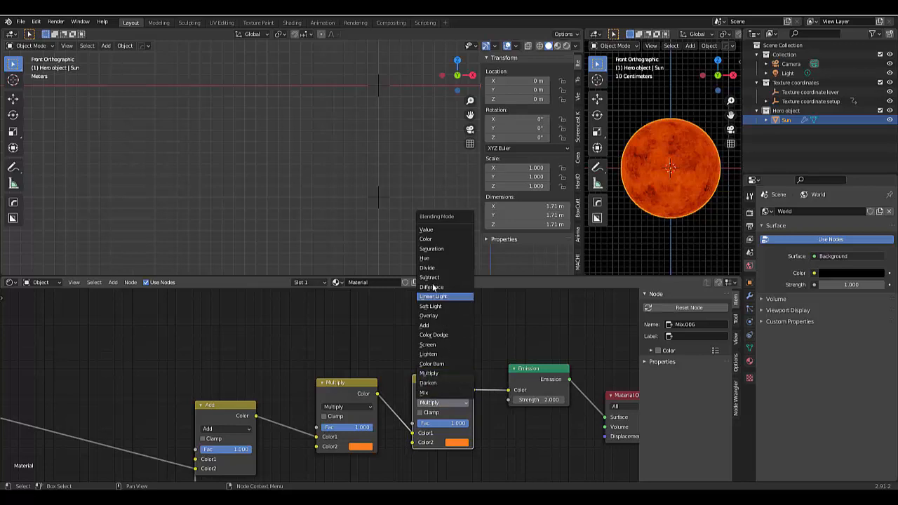
click(438, 334)
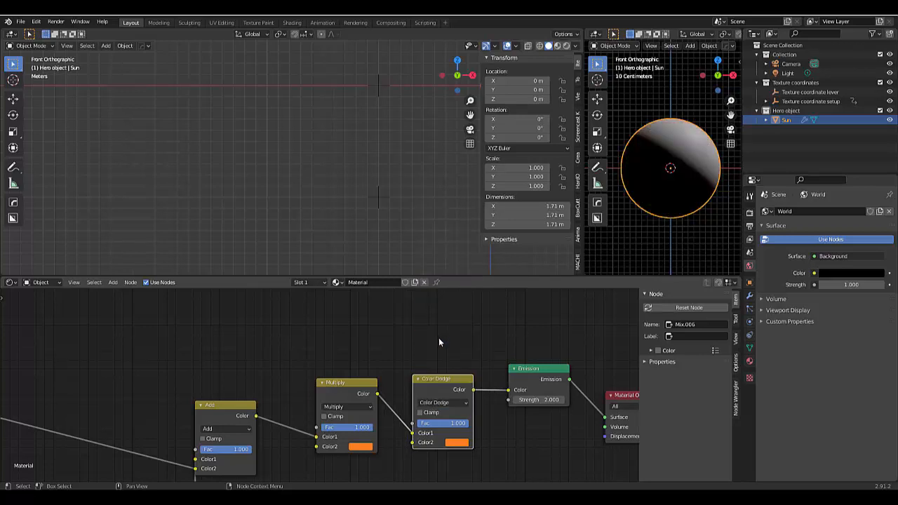
Set the Color Dodge node's Color2 to white, hex FFFFFF.
click(454, 444)
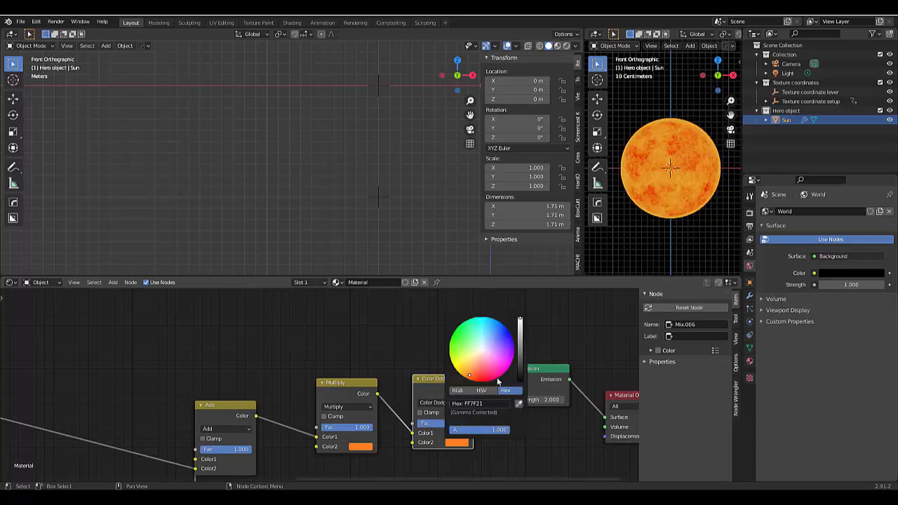
click(492, 404)
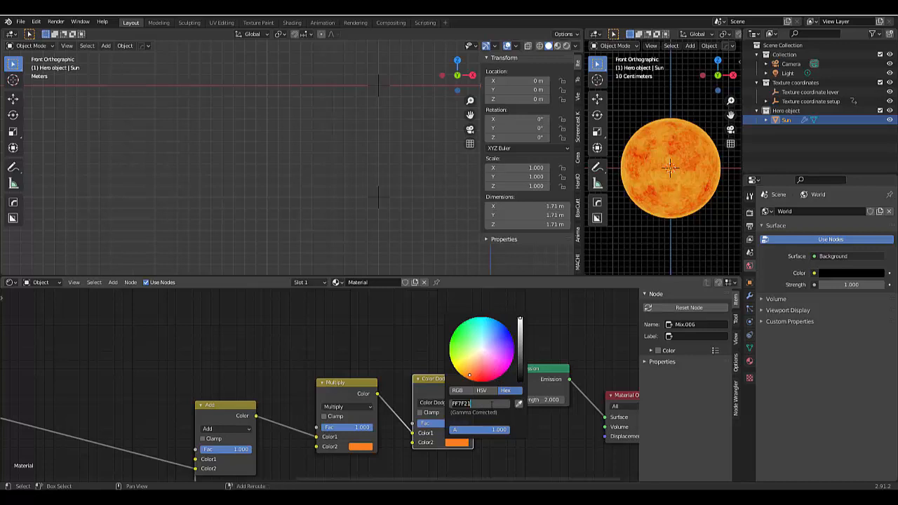
text(FFFFF)
key(BackSpace)
key(BackSpace)
key(BackSpace)
key(BackSpace)
key(BackSpace)
text(FFFFFF)
key(Return)
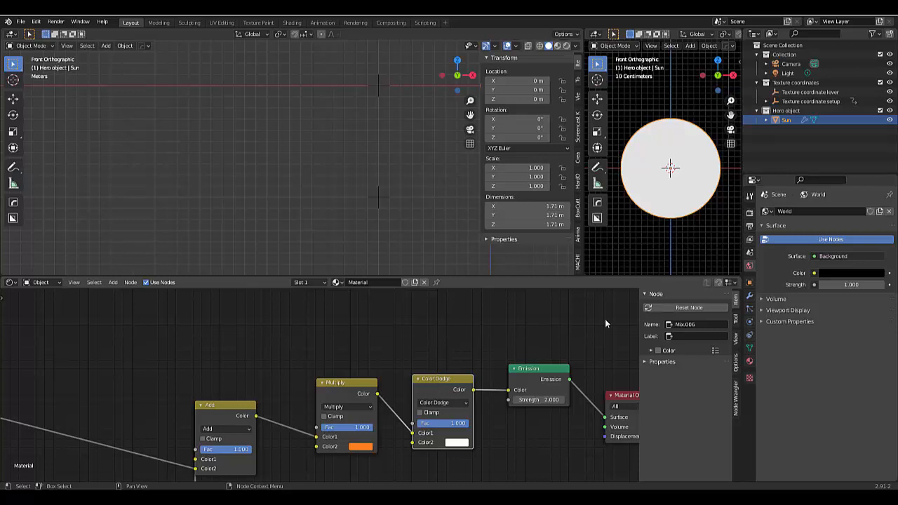
Select the Add node and the orange Multiply node and move them together away from the Color Dodge node.
scroll(408, 354, down, 6)
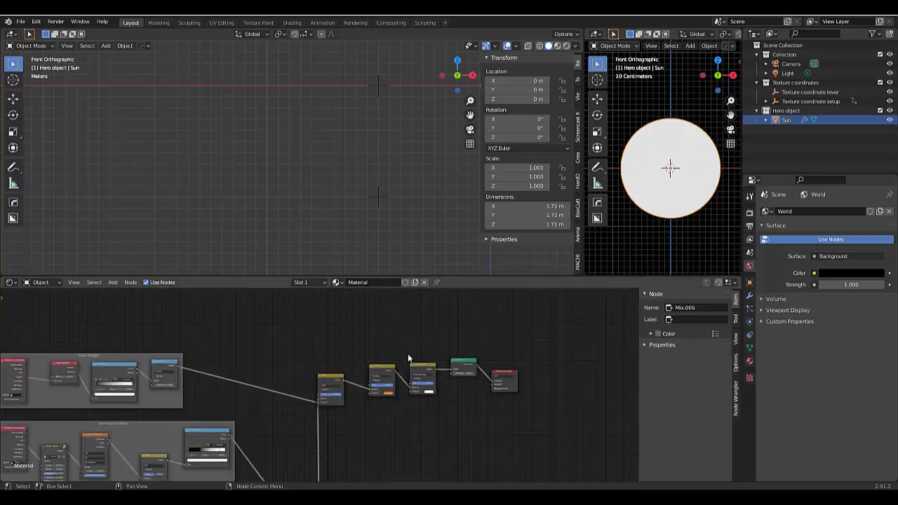
scroll(423, 409, up, 2)
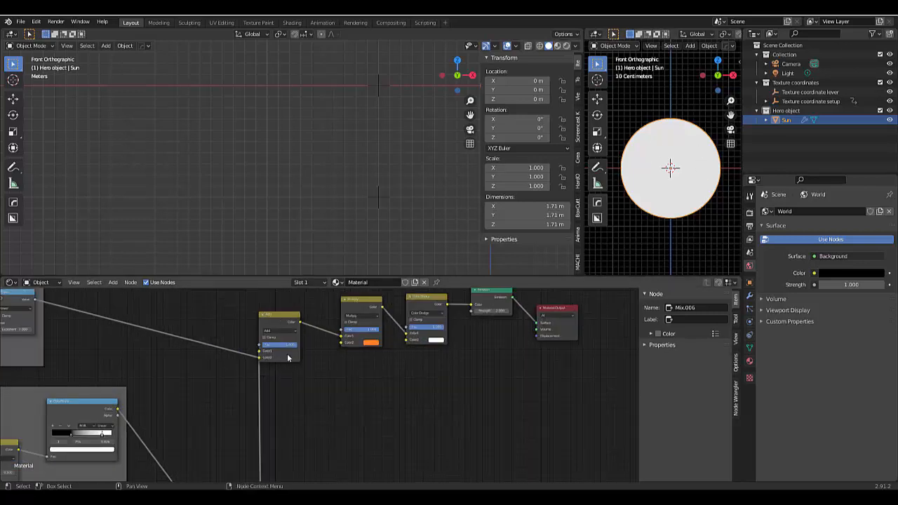
drag(227, 306, 349, 368)
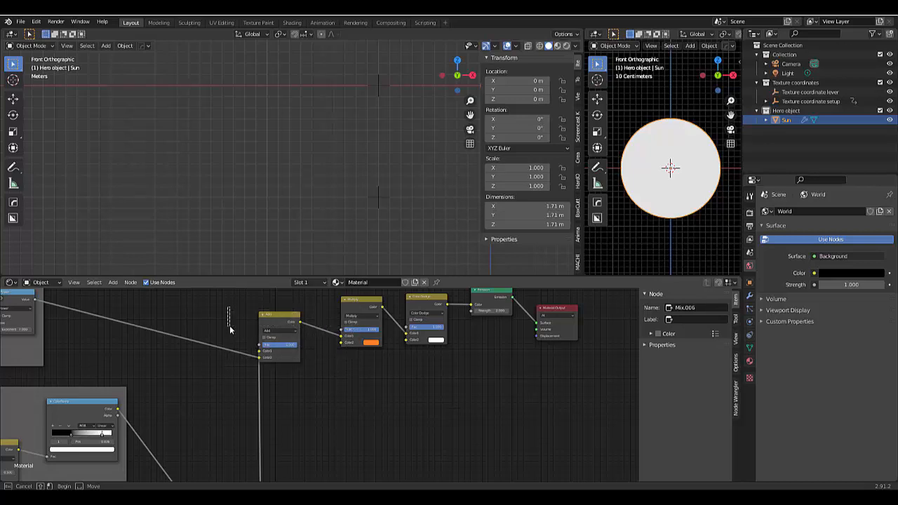
scroll(177, 353, down, 4)
scroll(215, 421, up, 3)
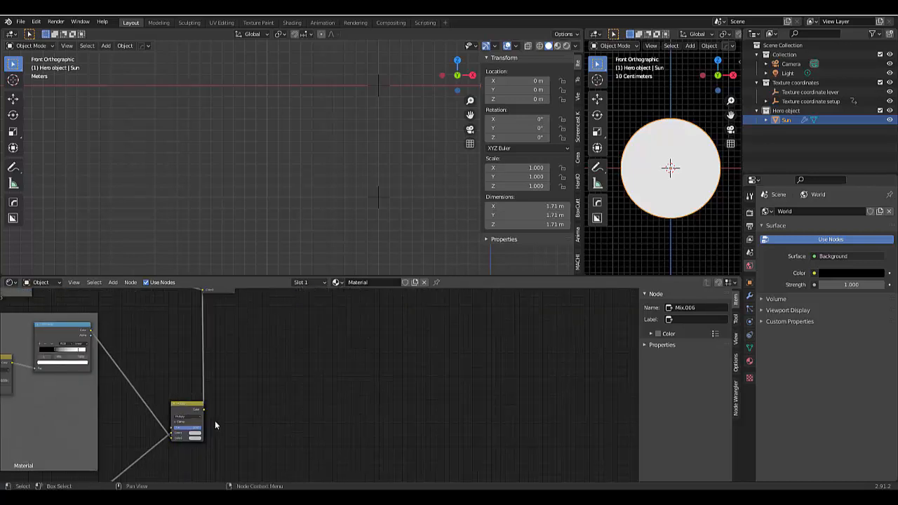
scroll(227, 319, up, 1)
drag(164, 296, 228, 303)
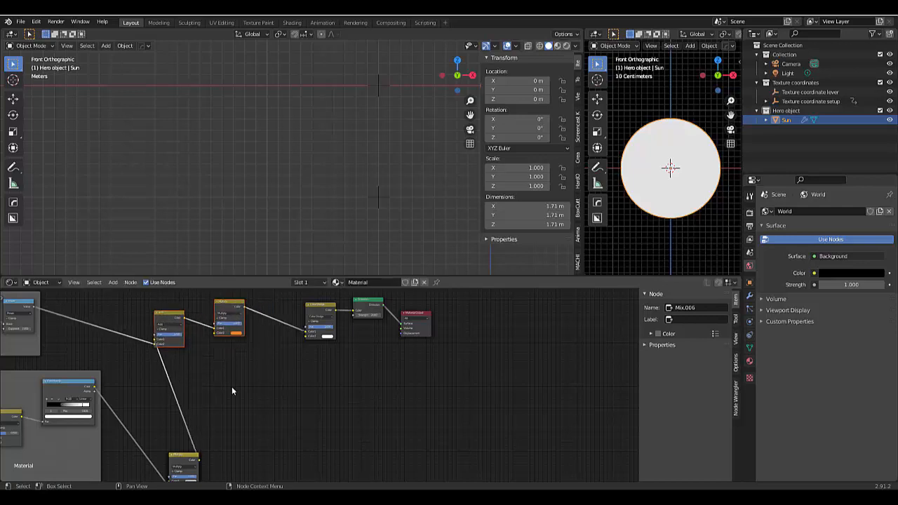
scroll(297, 324, up, 4)
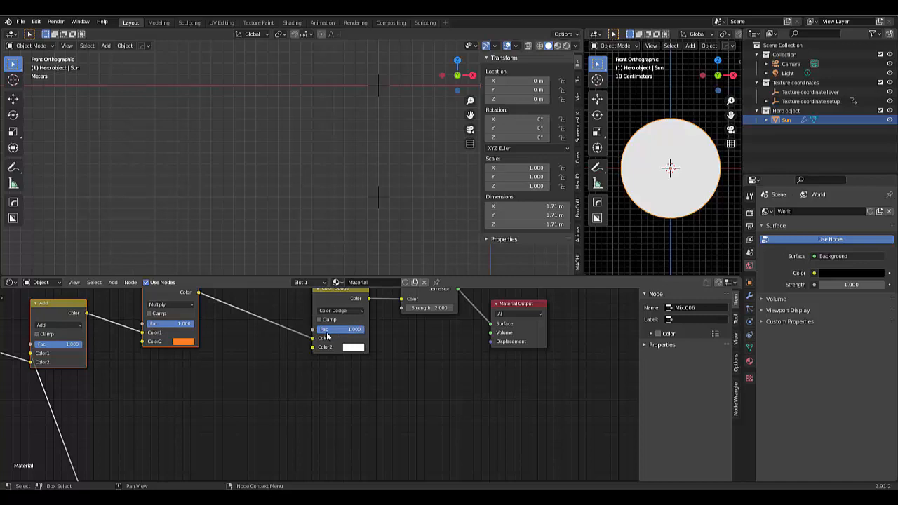
Change the label of the lowest frame, Noise, to High Frequency Noise.
scroll(211, 372, down, 2)
scroll(211, 367, down, 3)
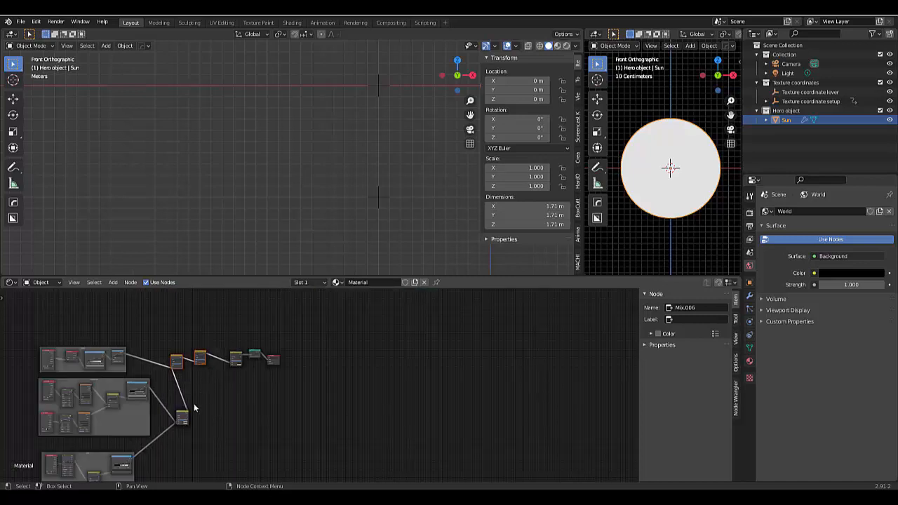
scroll(213, 369, up, 2)
scroll(212, 402, down, 2)
scroll(213, 402, up, 5)
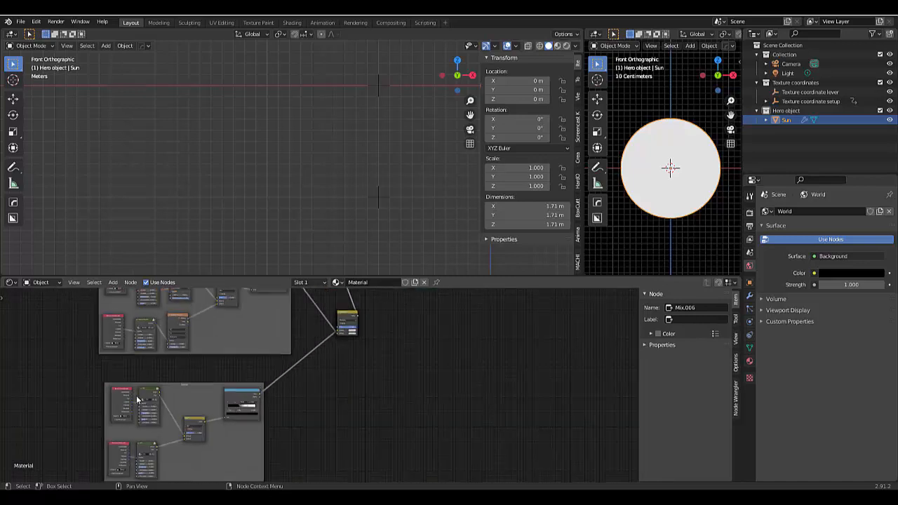
scroll(226, 384, up, 5)
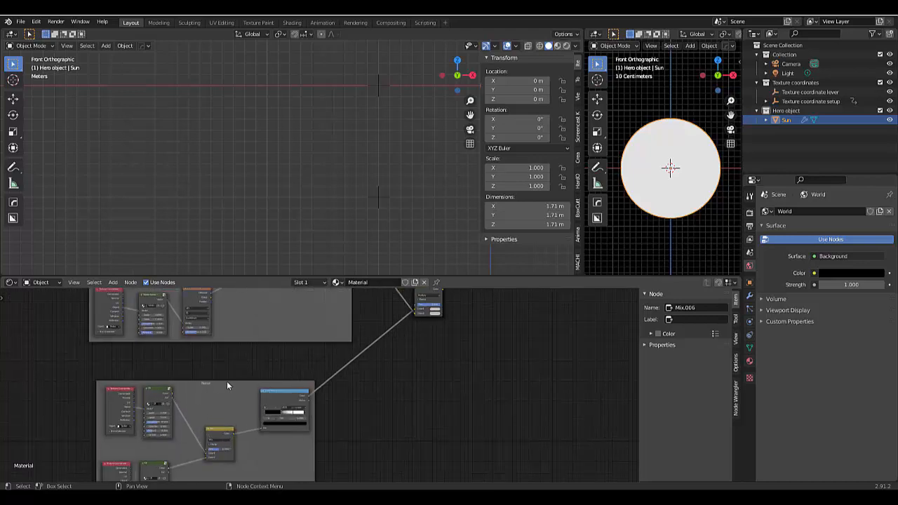
click(206, 385)
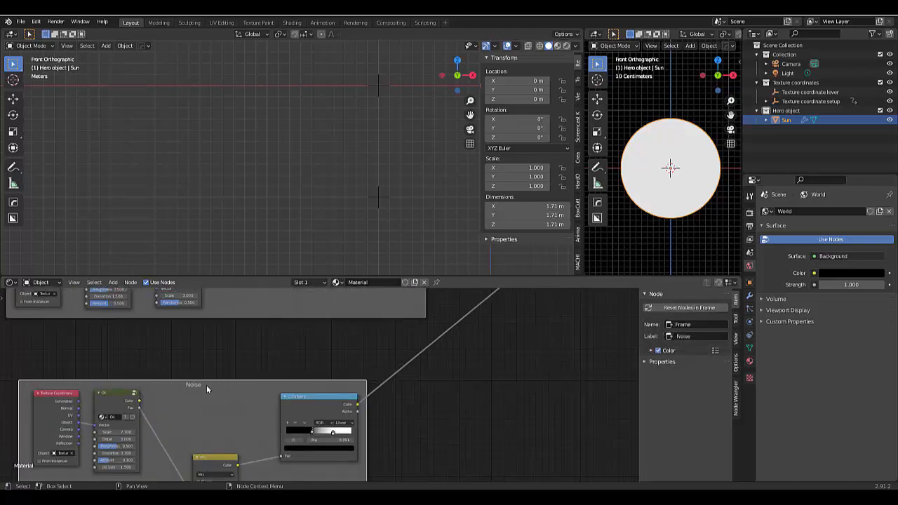
click(679, 339)
key(Left)
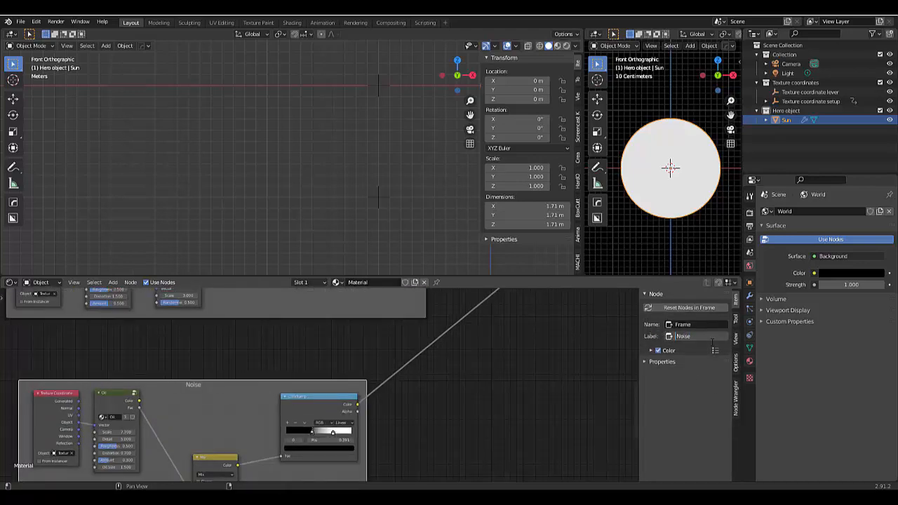
text(High Frequency)
key(Return)
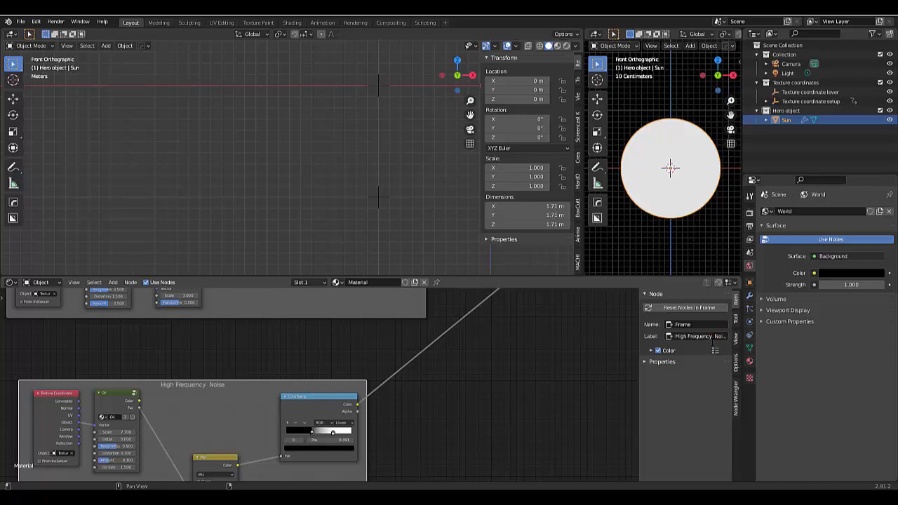
Link the Color output of the Multiply node that combines both noise groups to the Color Dodge node's Fac input.
scroll(460, 405, down, 6)
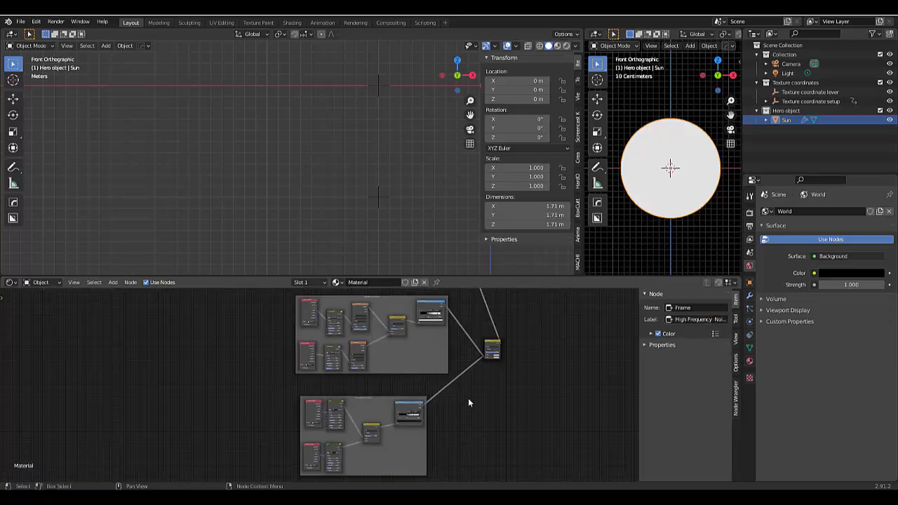
scroll(576, 316, up, 1)
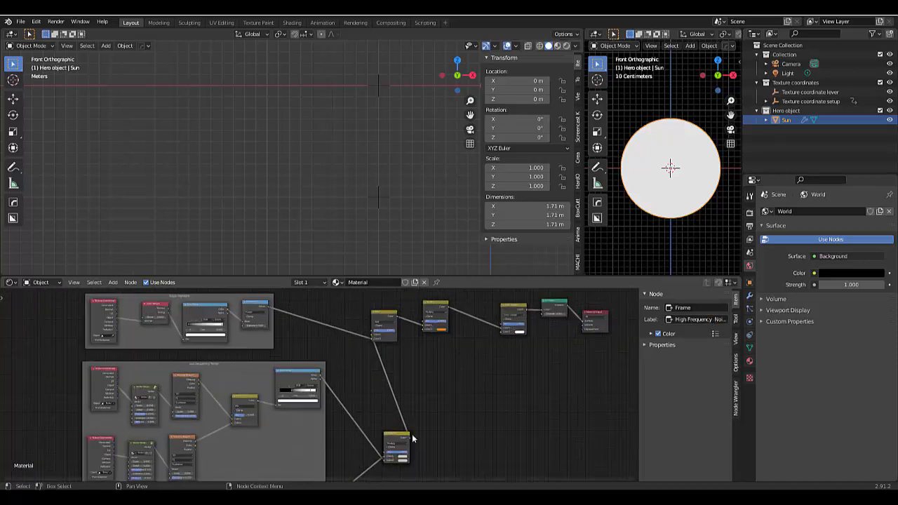
drag(409, 437, 482, 336)
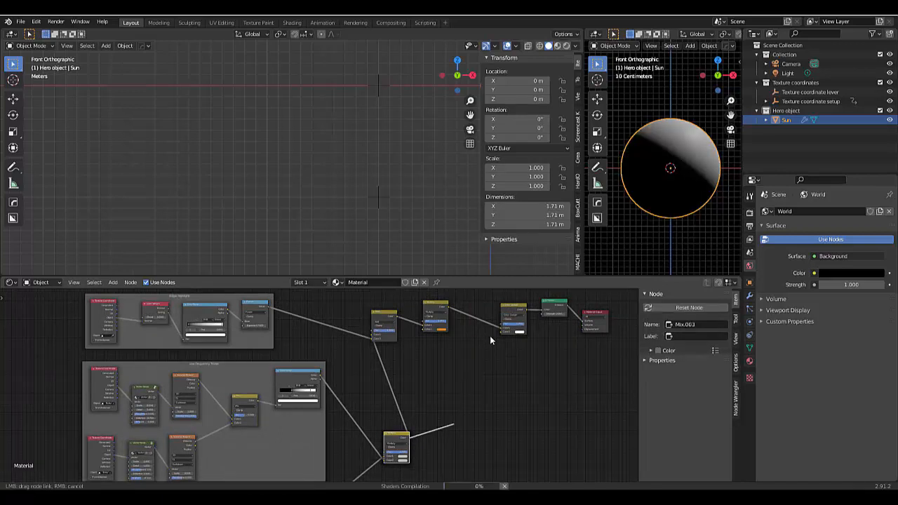
mouse_move(489, 335)
mouse_down()
mouse_move(489, 345)
mouse_move(492, 331)
mouse_move(502, 330)
mouse_up()
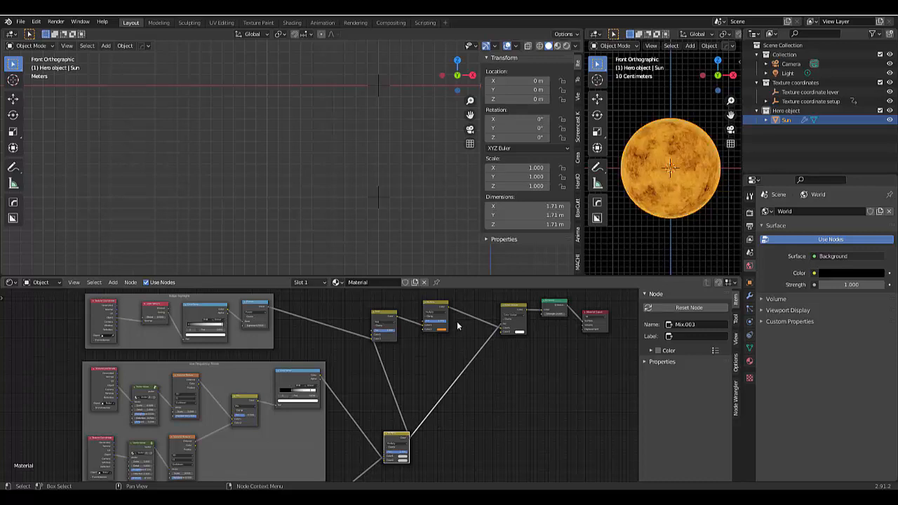
Shift the orange Multiply node's Color2 to a deeper, fully saturated red-orange.
scroll(438, 330, up, 5)
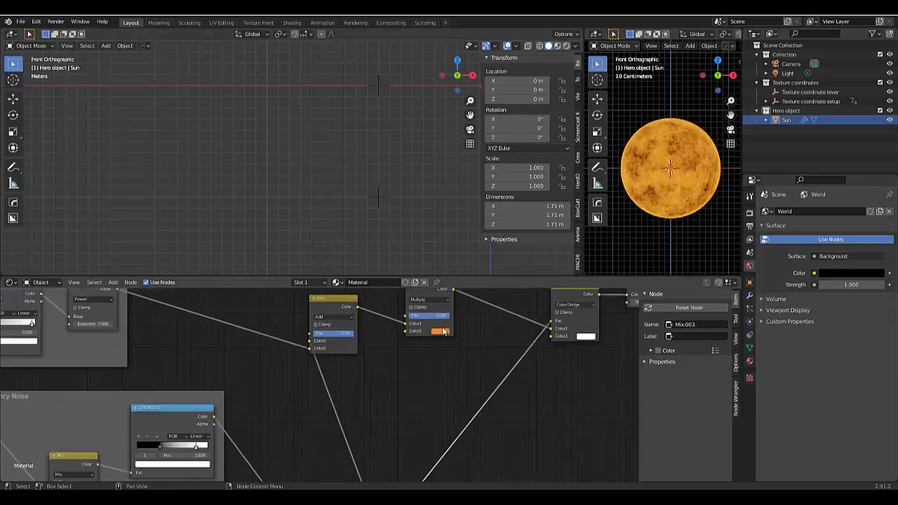
click(438, 335)
drag(466, 255, 459, 250)
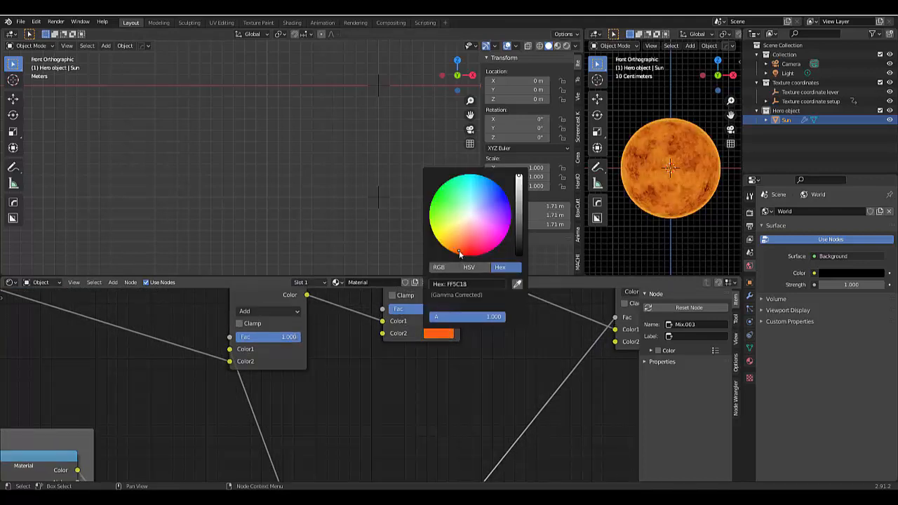
drag(459, 253, 459, 254)
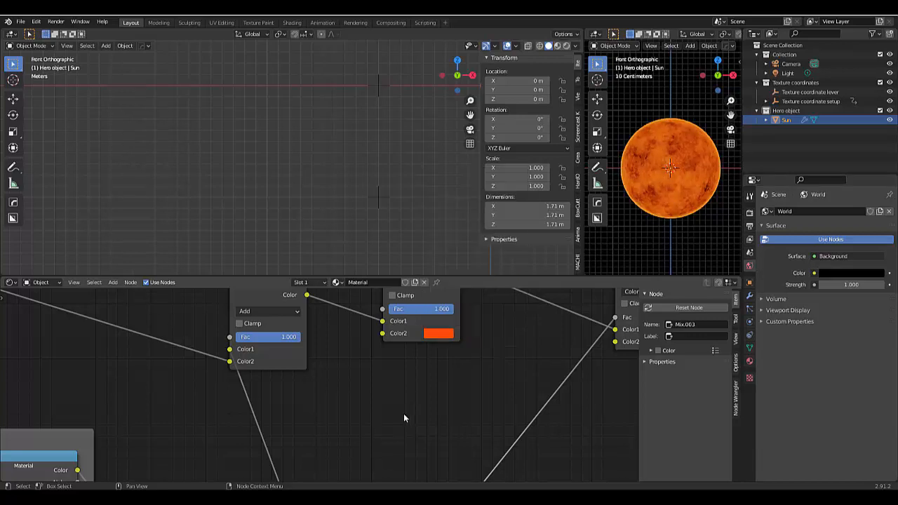
scroll(403, 413, down, 6)
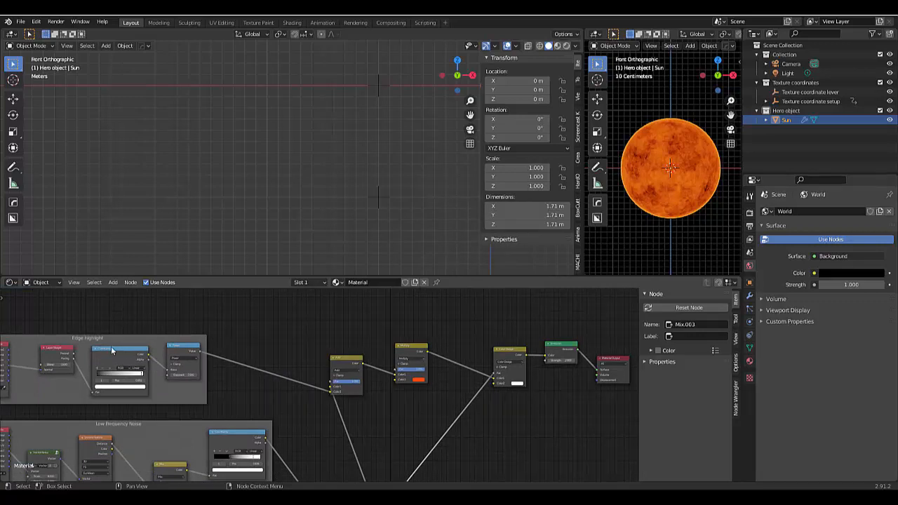
scroll(91, 358, up, 4)
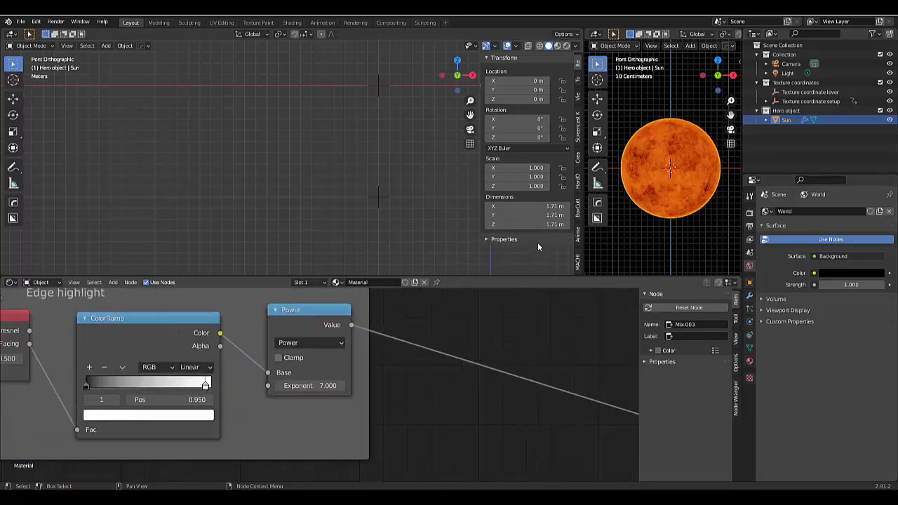
scroll(354, 392, down, 2)
scroll(353, 392, down, 2)
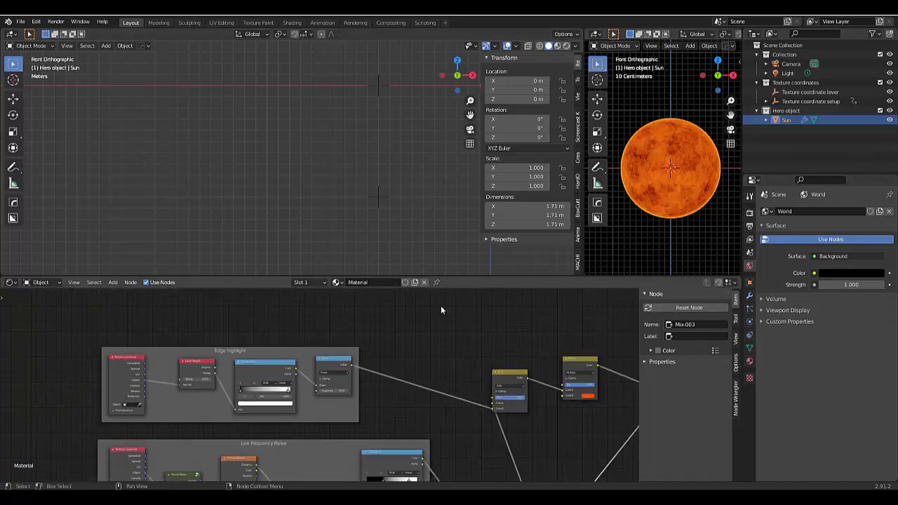
scroll(415, 379, down, 4)
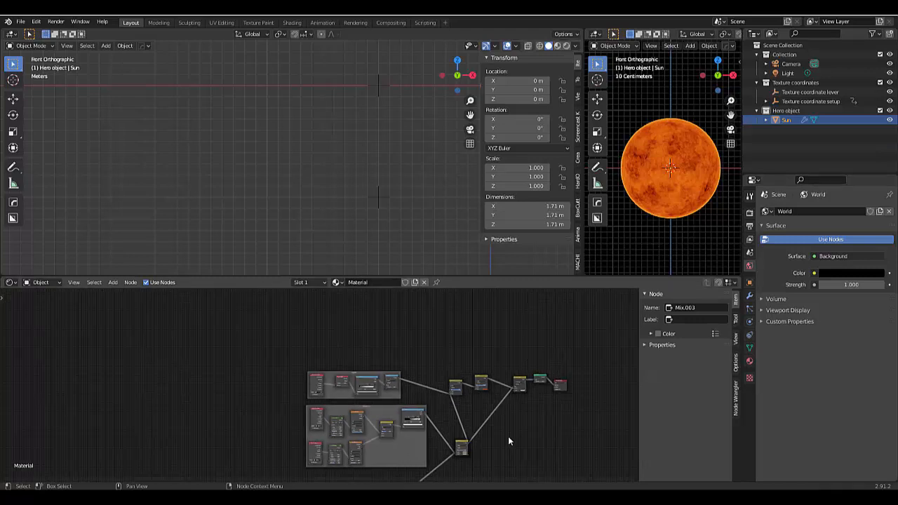
scroll(494, 444, up, 5)
key(shift+a)
mouse_move(468, 414)
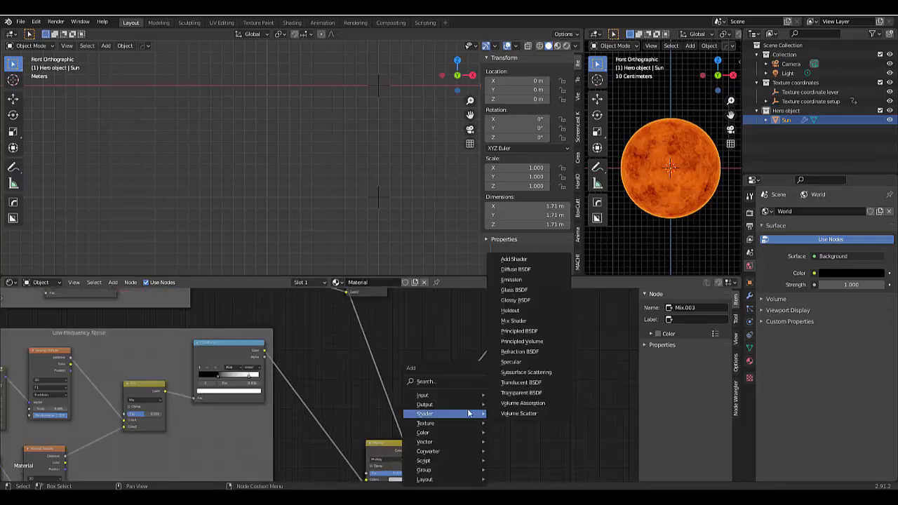
click(436, 381)
text(colo)
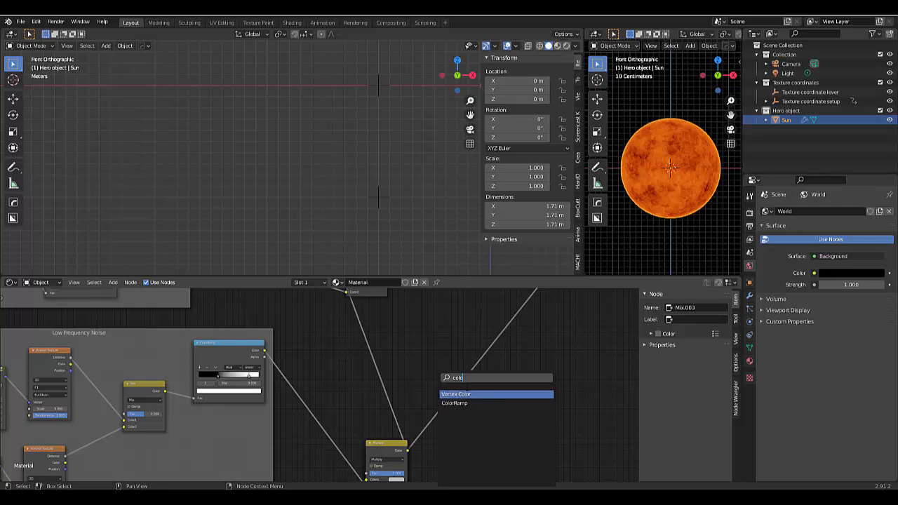
key(BackSpace)
key(BackSpace)
key(BackSpace)
key(BackSpace)
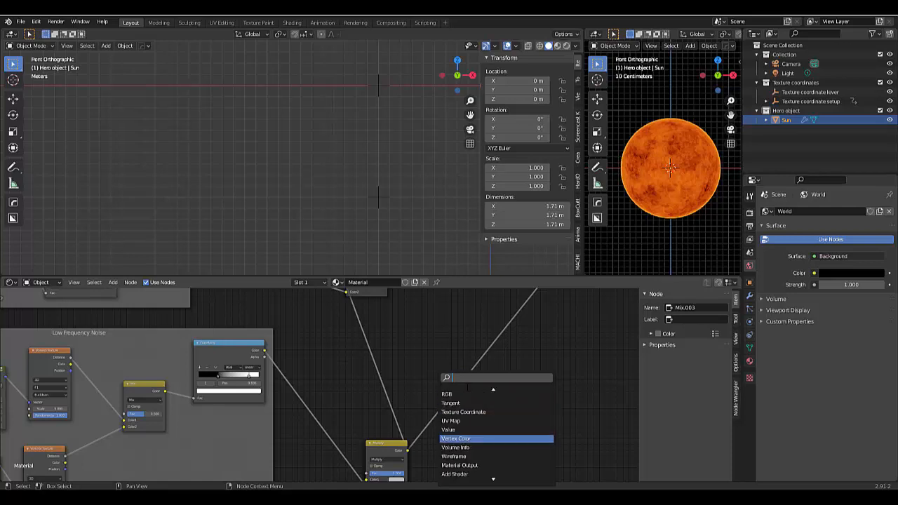
key(Escape)
Insert an RGB Curves node between the noise-combining Multiply node and Color Dodge, and raise its curve to about X 0.20, Y 0.76.
key(shift+a)
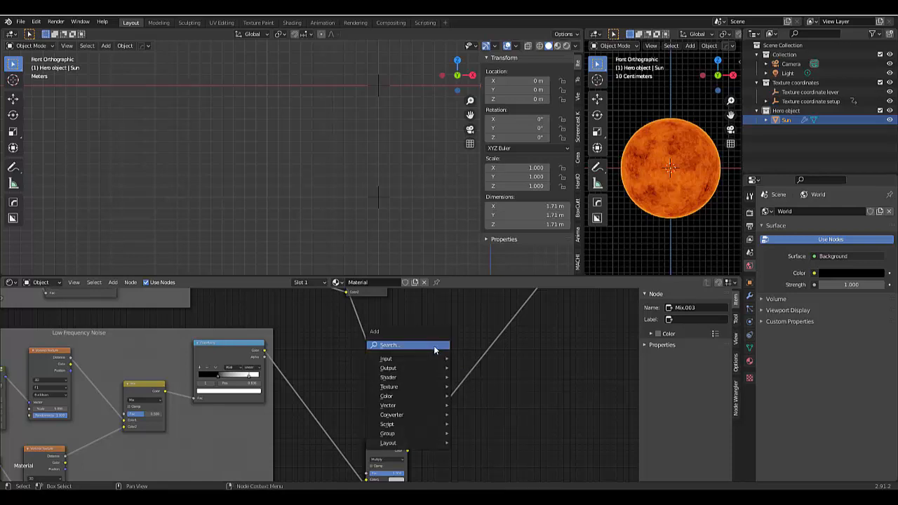
mouse_move(413, 395)
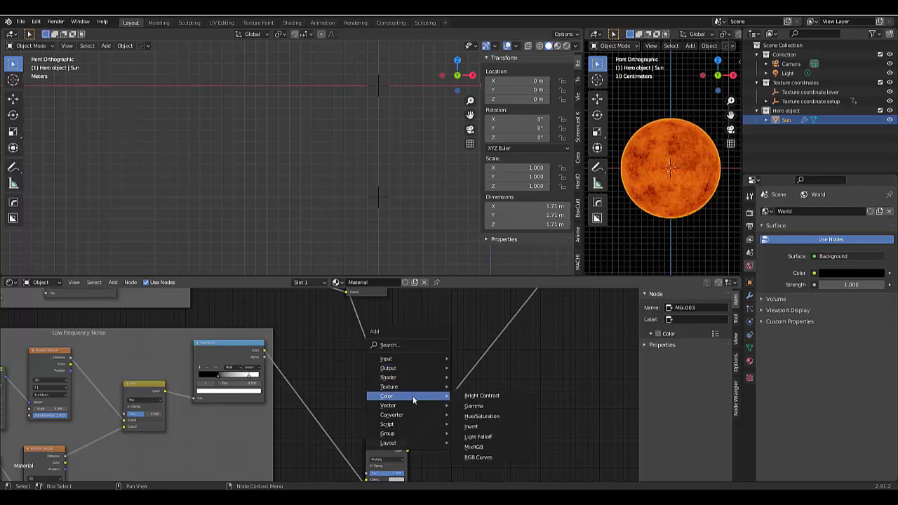
click(483, 457)
click(444, 350)
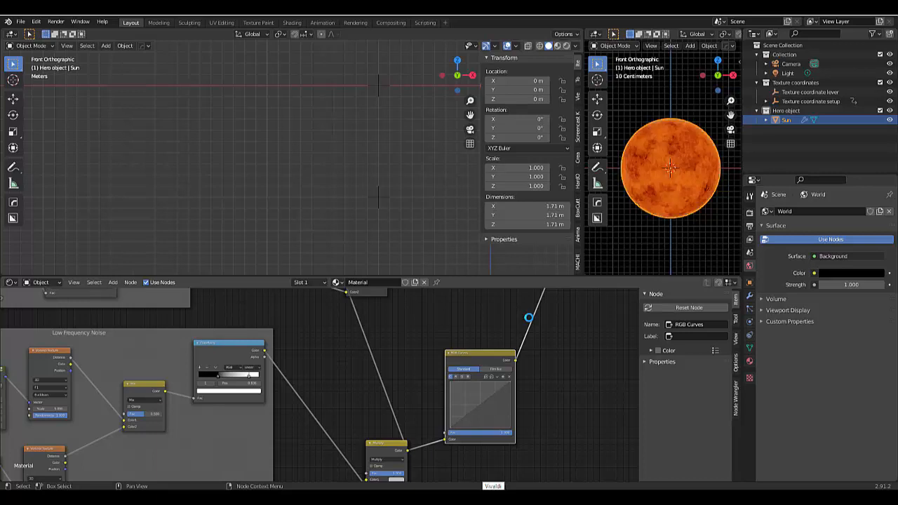
drag(477, 414, 460, 392)
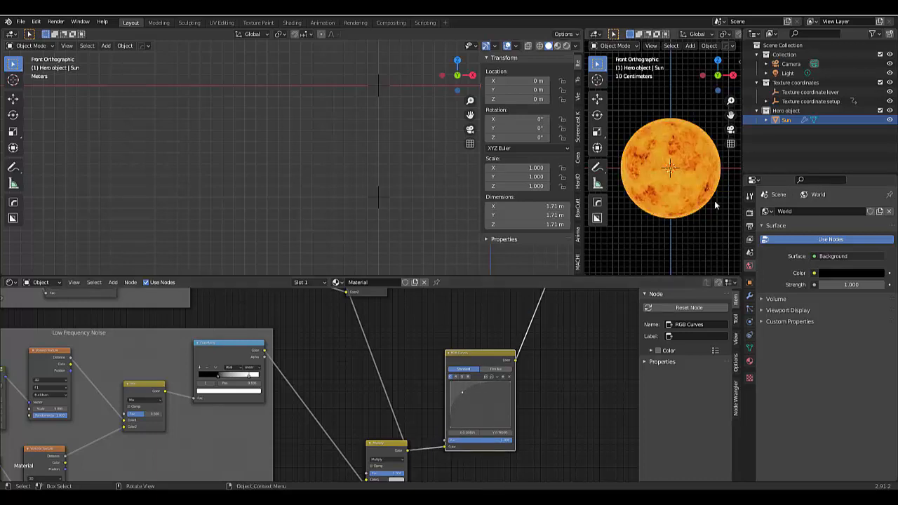
Shift the orange Multiply node's Color2 slightly to the red-orange hex FF470E.
scroll(391, 375, down, 4)
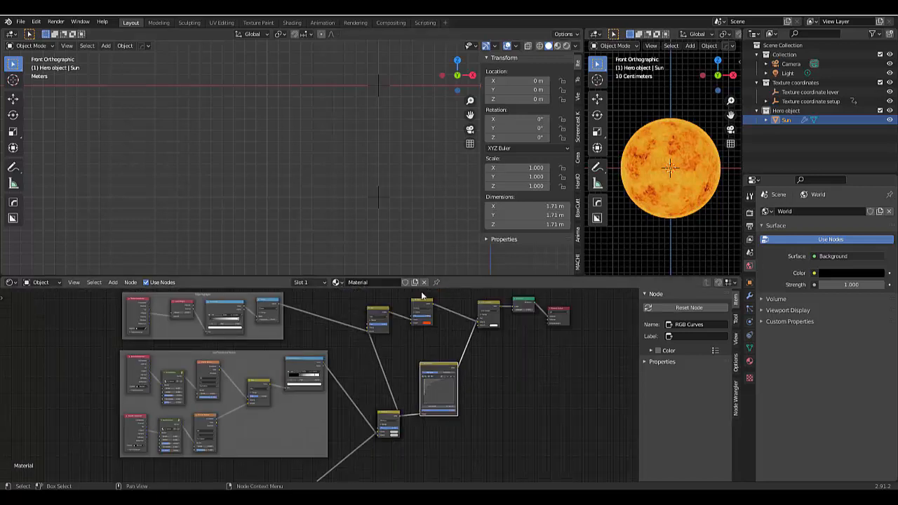
scroll(411, 354, up, 3)
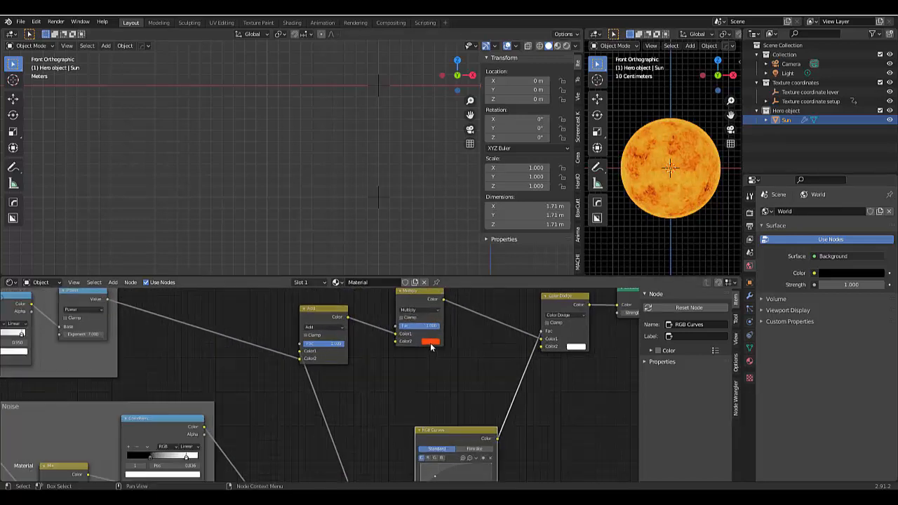
click(431, 342)
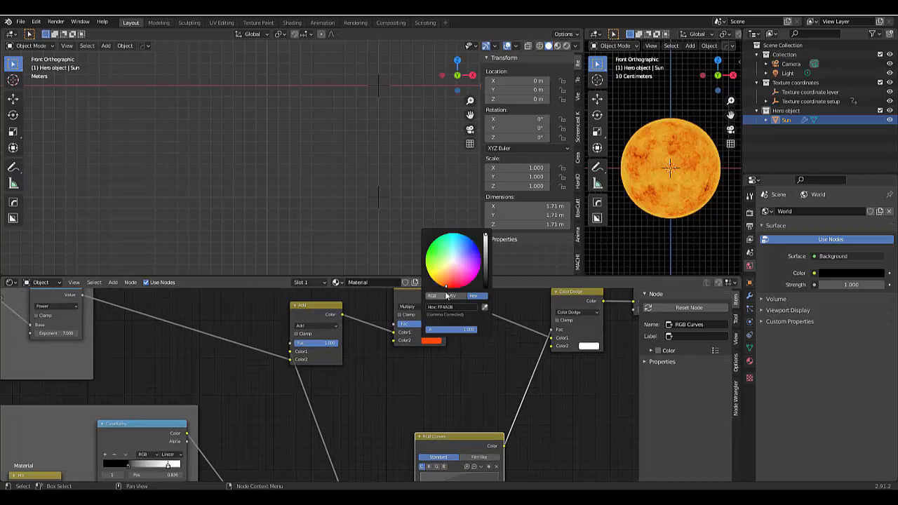
drag(449, 290, 447, 285)
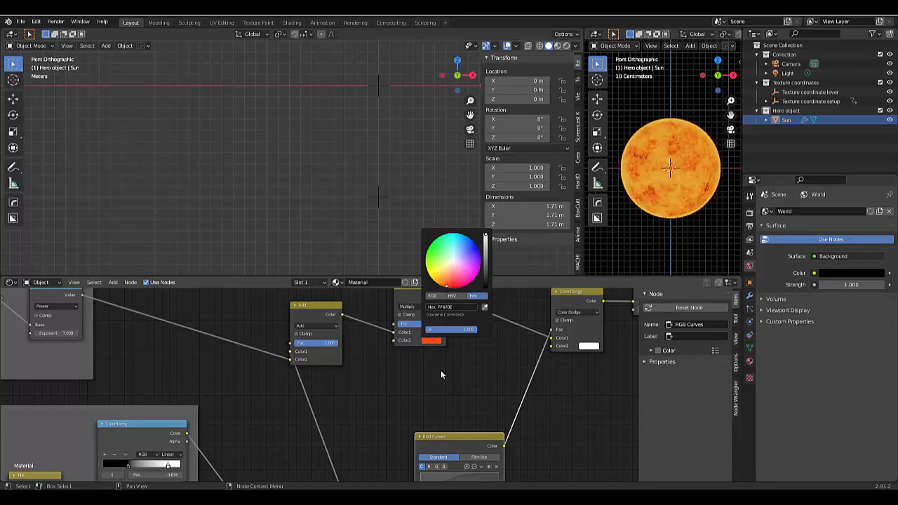
scroll(453, 400, down, 4)
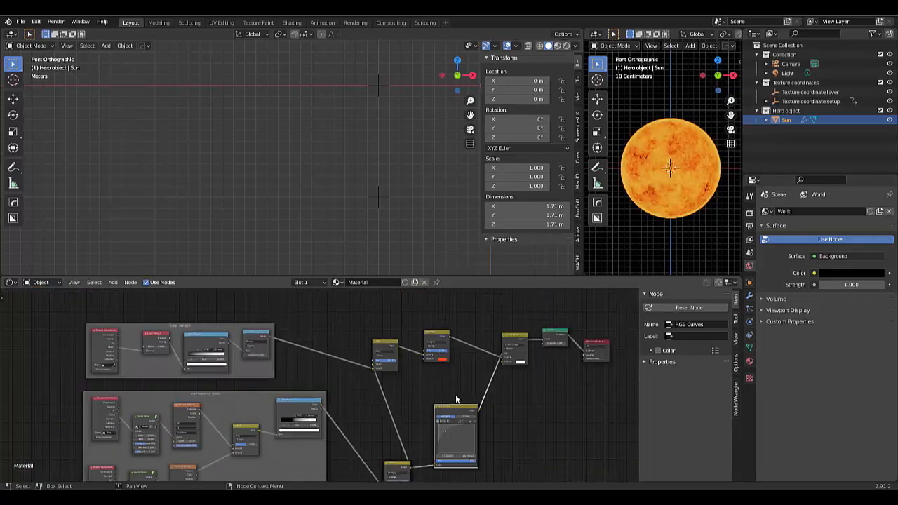
scroll(456, 399, up, 4)
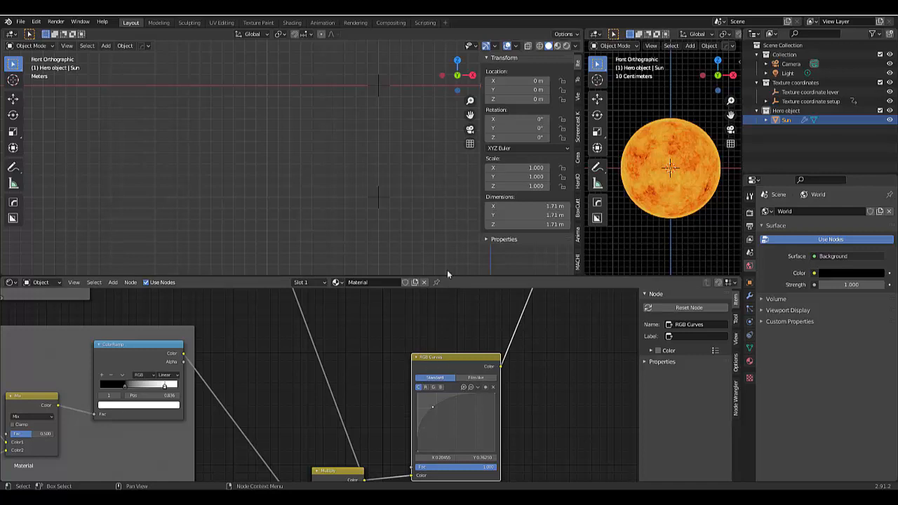
Select the Texture coordinate lever empty and preview how moving it along the global X axis shifts the sun's texture.
click(265, 184)
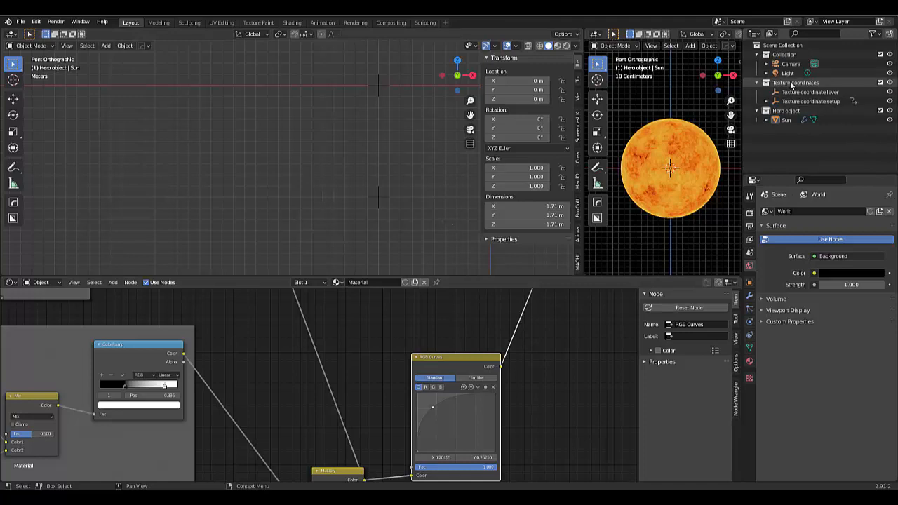
click(813, 92)
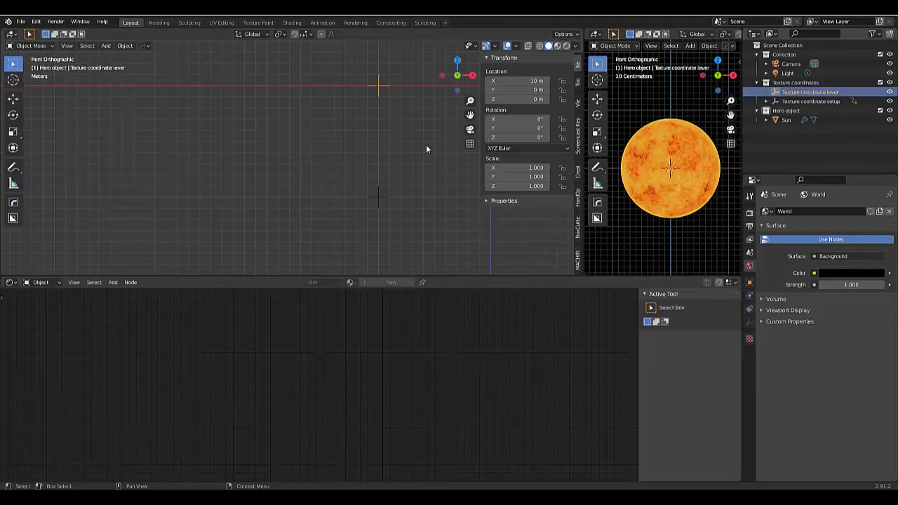
key(g)
key(x)
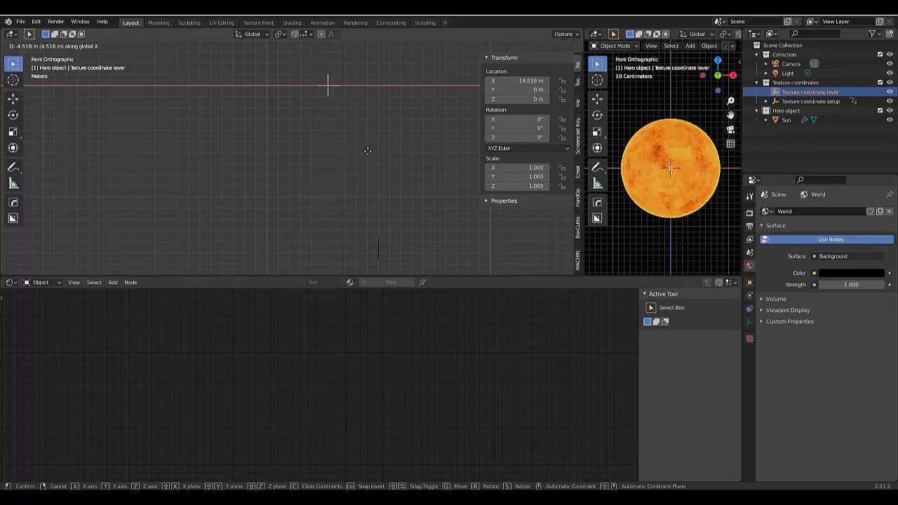
right_click(405, 165)
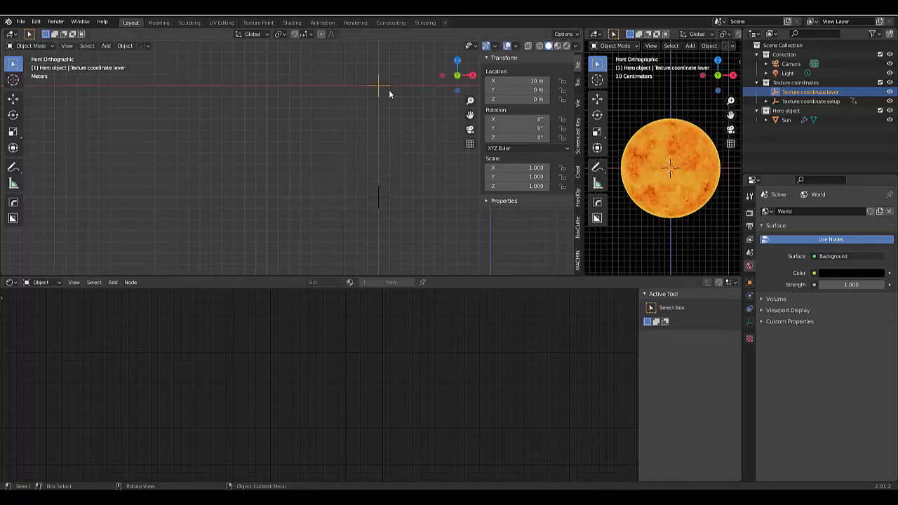
key(g)
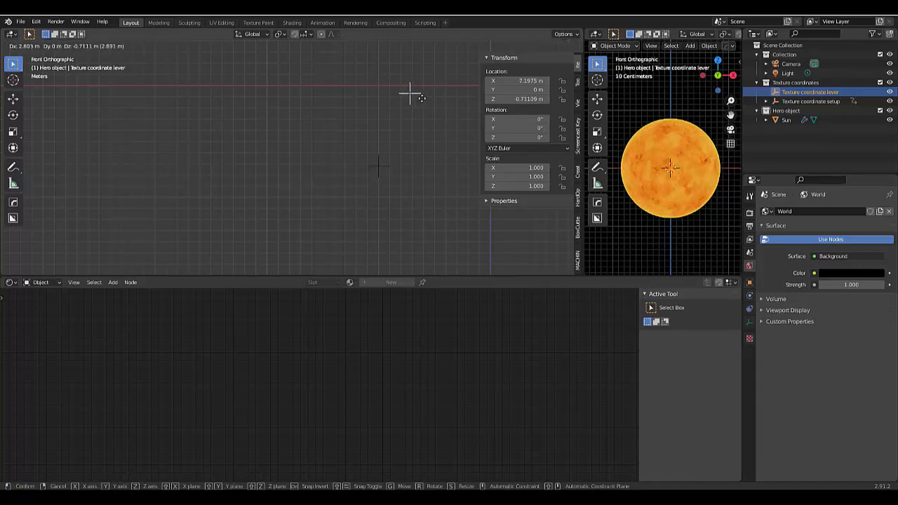
key(x)
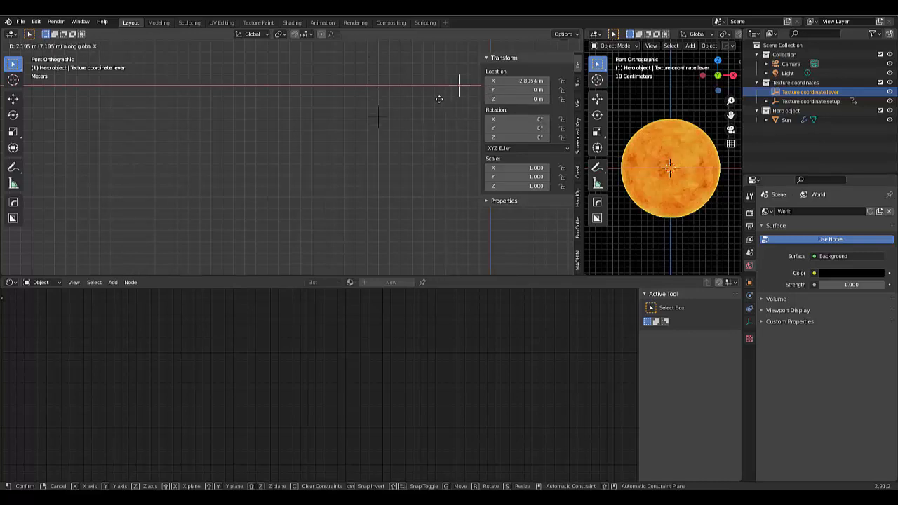
text(10)
key(Return)
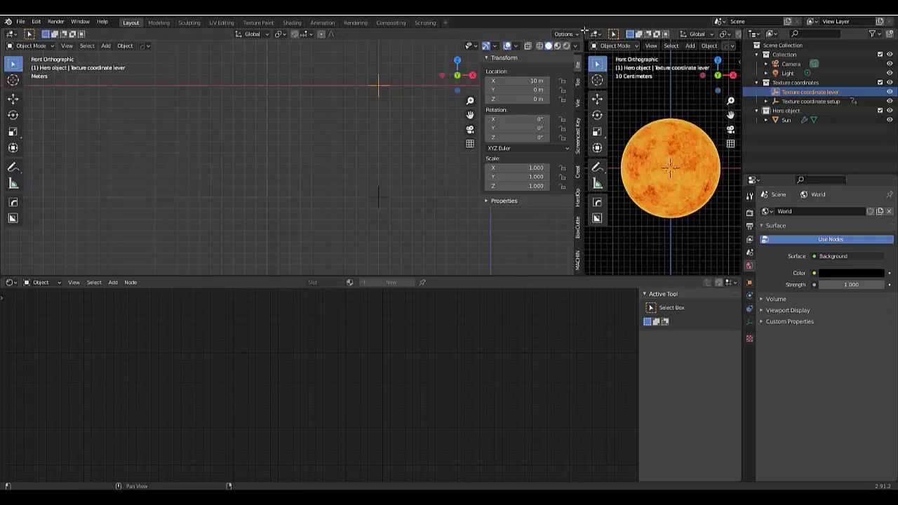
Join the two upper viewports into one wide rendered view of the sun and reduce the height of the node editor below.
drag(581, 32, 506, 37)
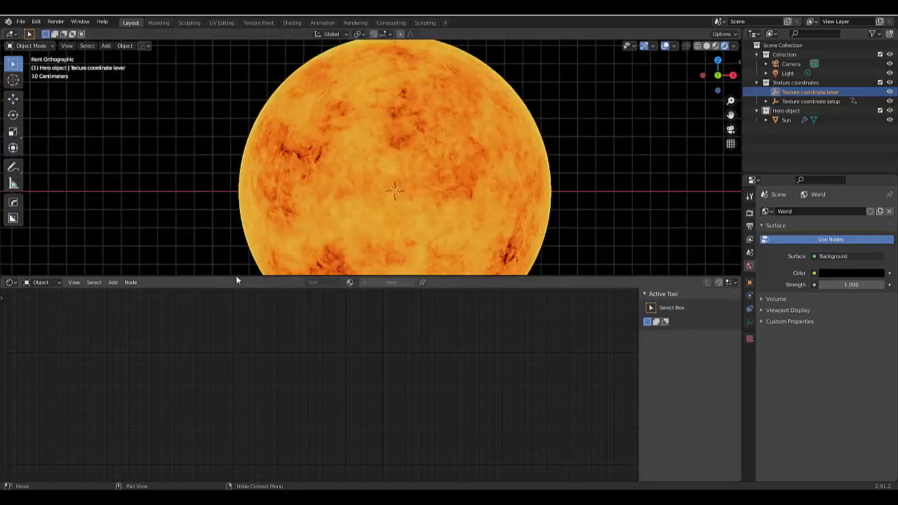
drag(233, 278, 225, 484)
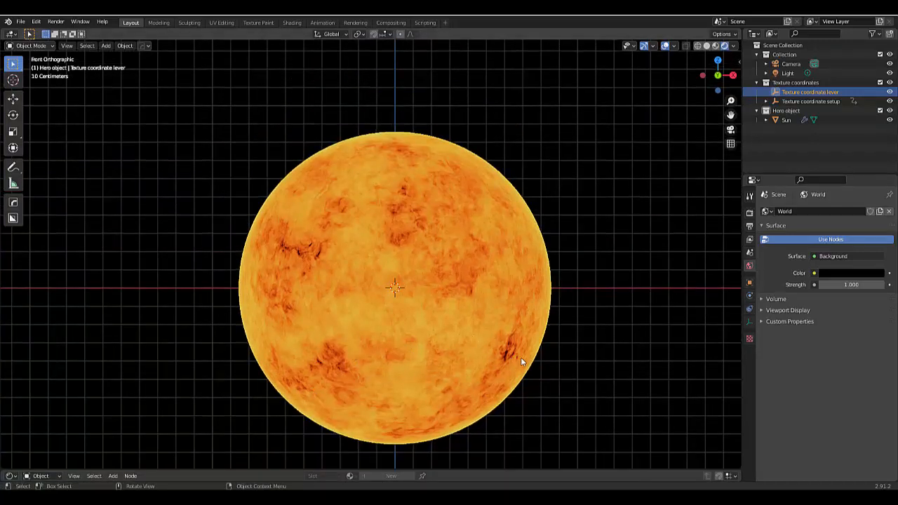
scroll(513, 358, down, 6)
scroll(505, 372, up, 2)
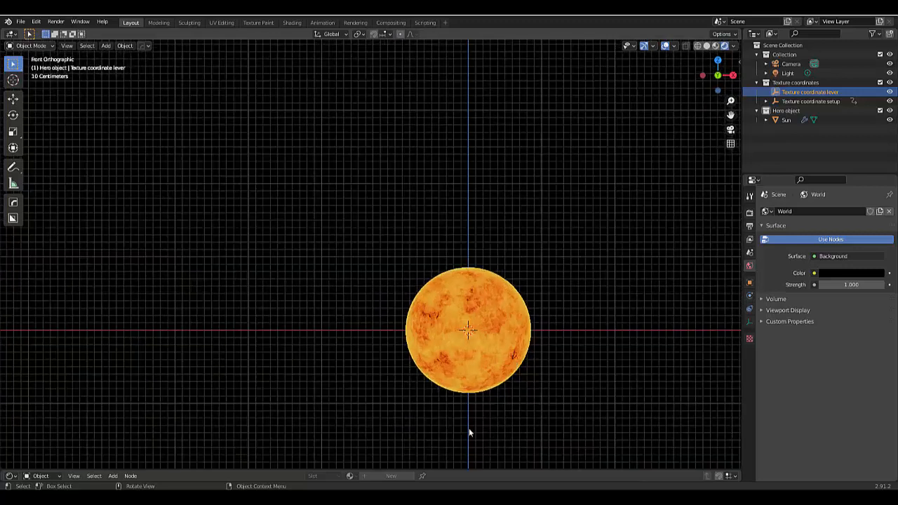
drag(206, 473, 237, 355)
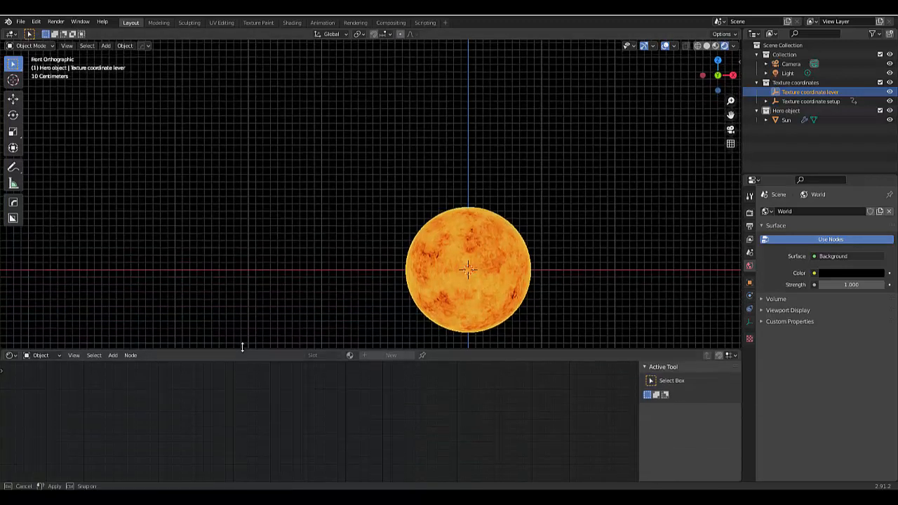
Turn the lower node editor into a 3D Viewport and isolate the Texture coordinate lever there in local view.
click(9, 355)
click(22, 382)
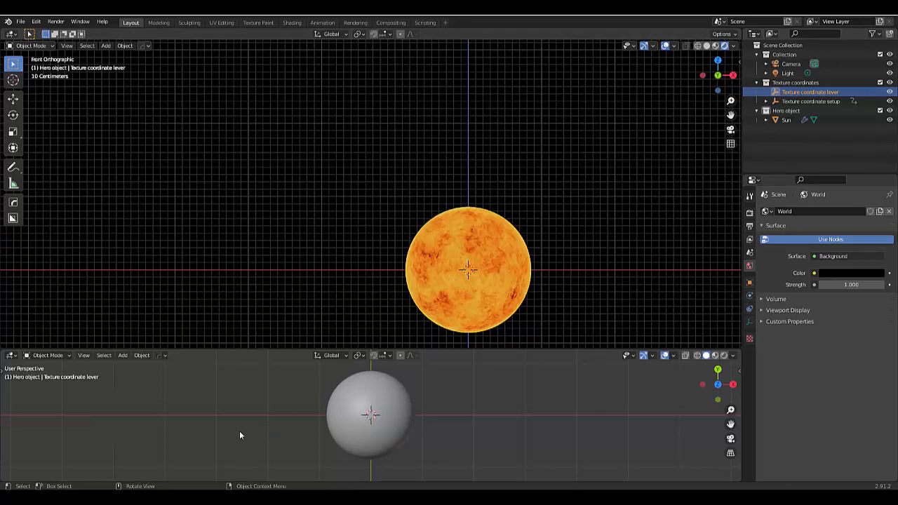
key(KP_Divide)
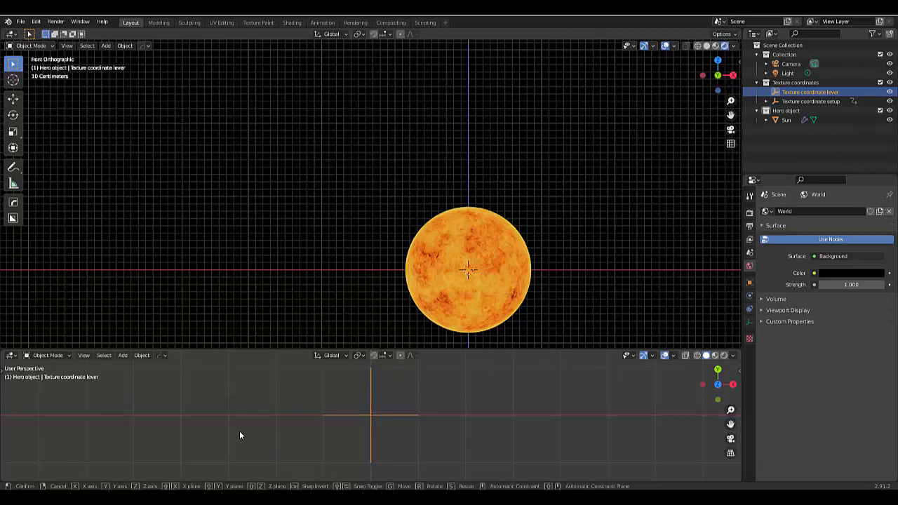
key(g)
key(x)
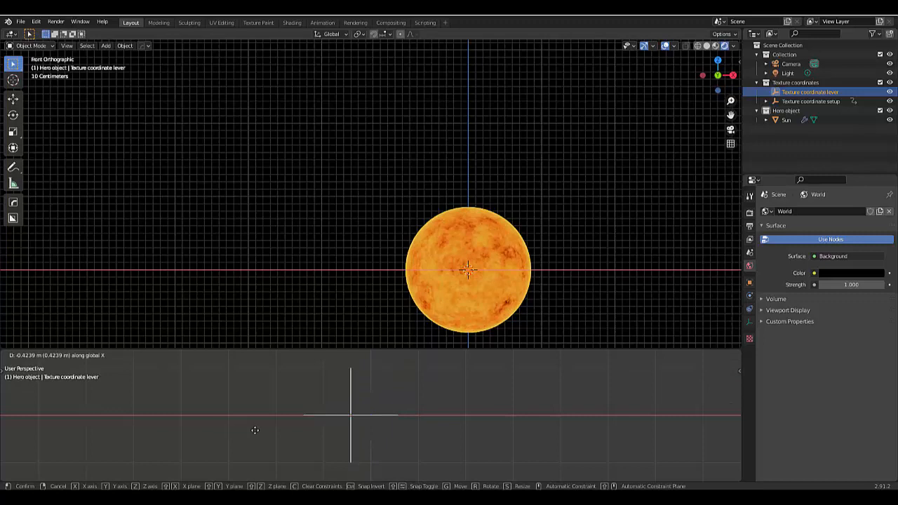
key(Escape)
Frame the sun closely in the upper view and start moving the Texture coordinate lever along the global X axis.
scroll(474, 301, up, 2)
scroll(489, 191, down, 4)
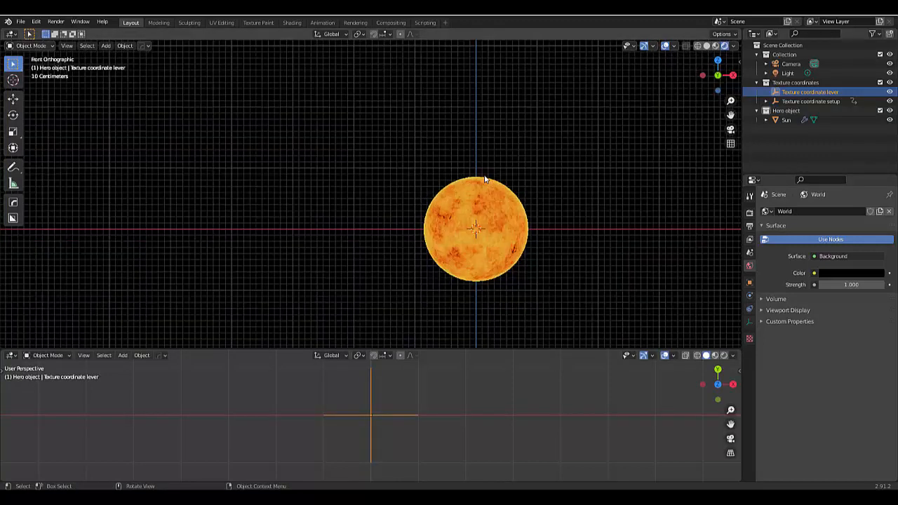
scroll(487, 227, up, 4)
scroll(526, 300, up, 1)
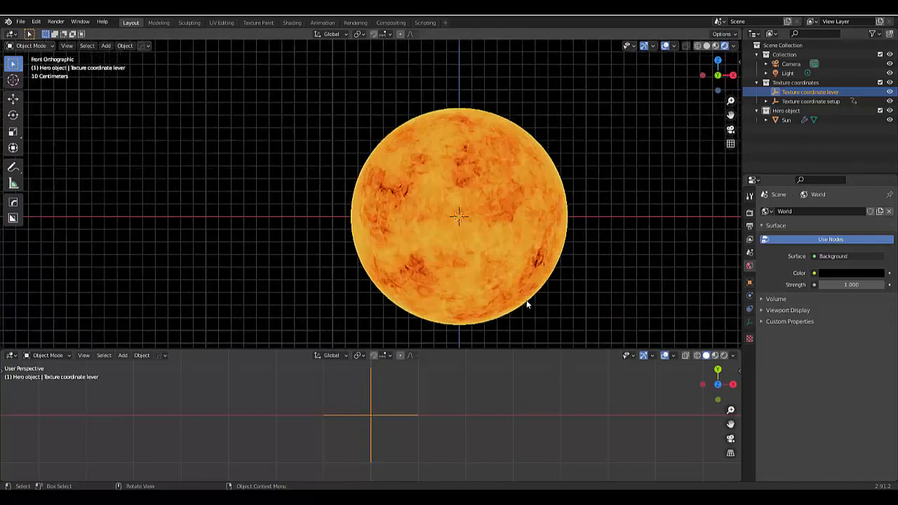
scroll(527, 304, up, 1)
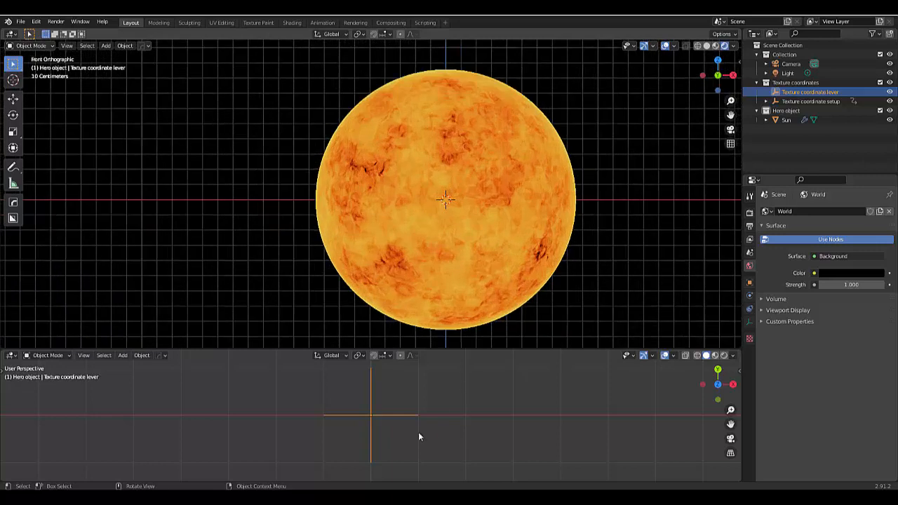
key(g)
key(x)
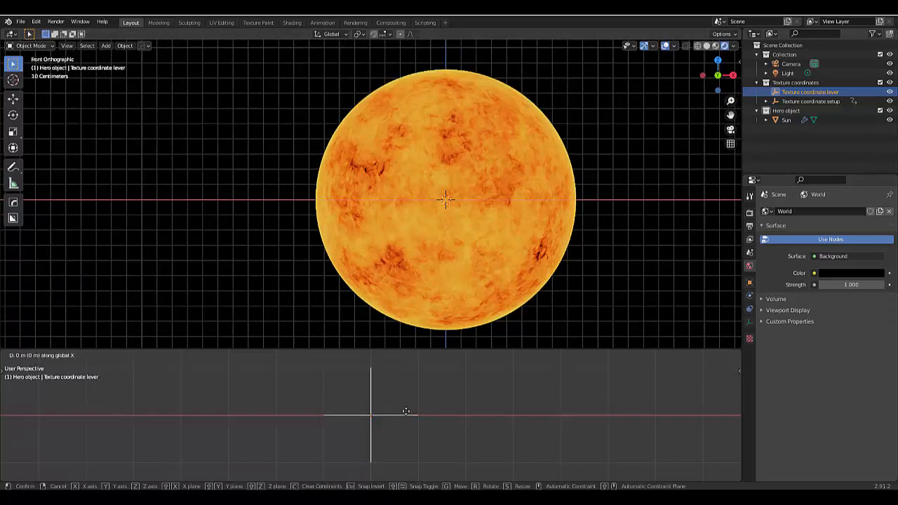